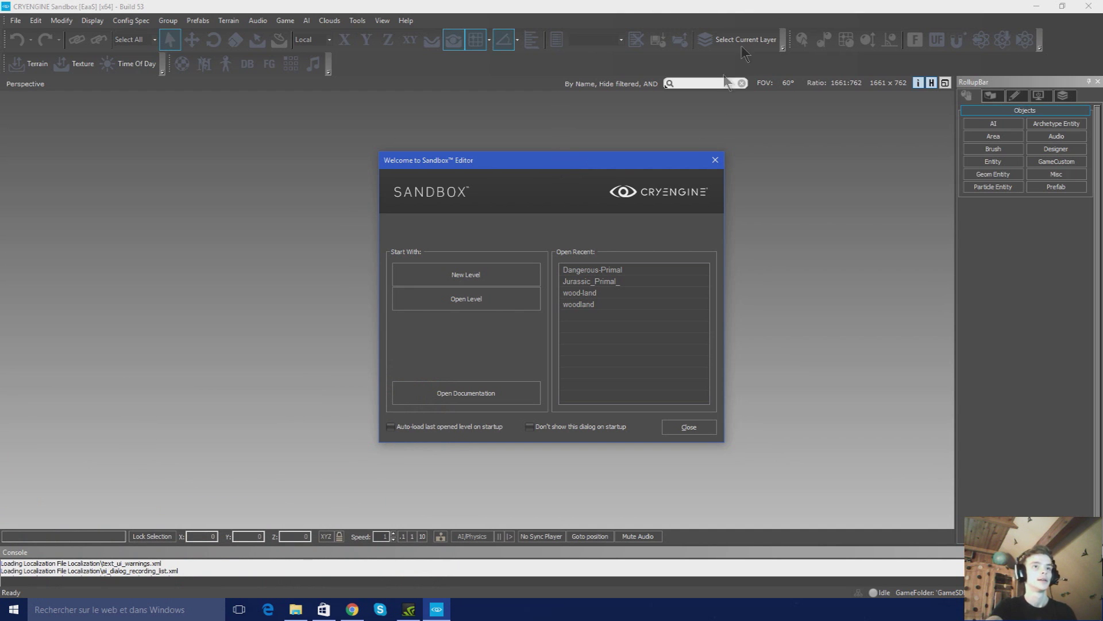
drag(629, 161, 548, 147)
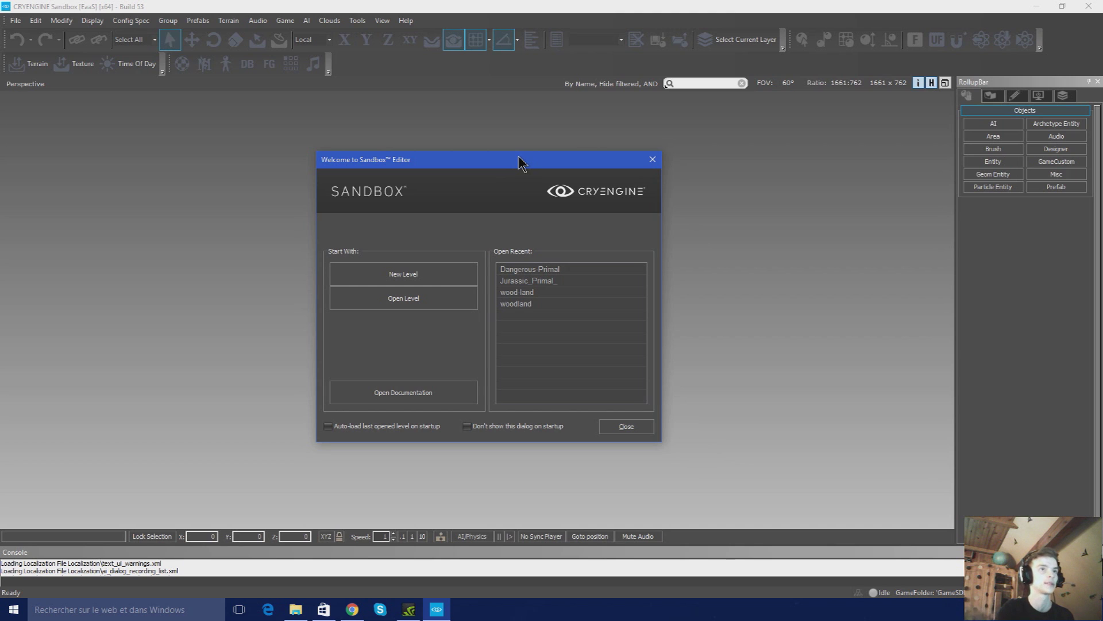
drag(519, 162, 509, 162)
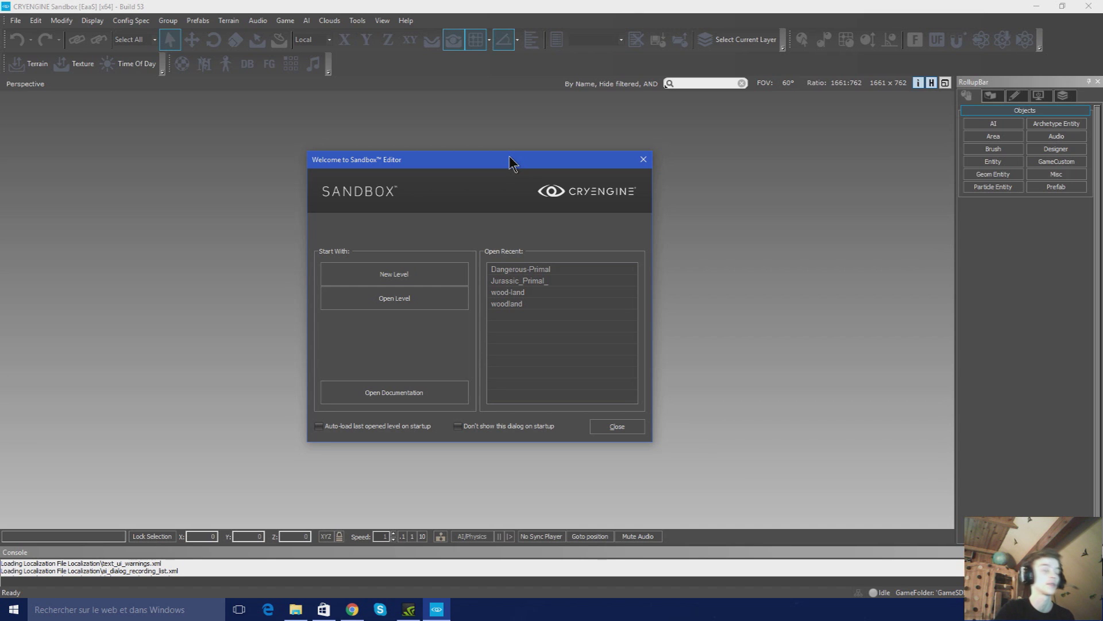
drag(509, 157, 453, 151)
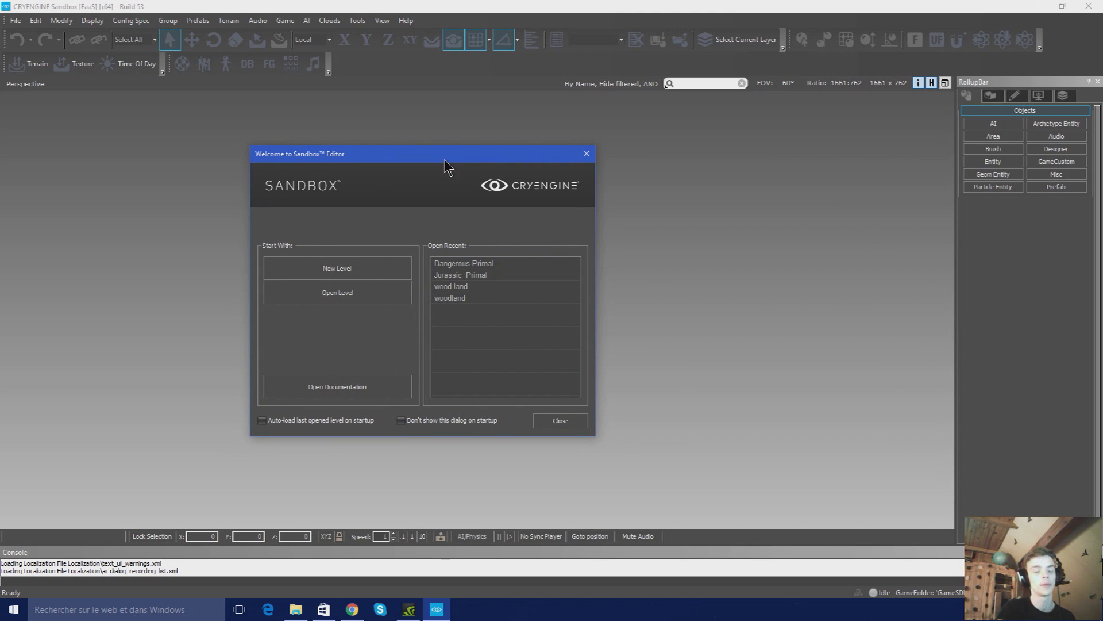
drag(444, 160, 451, 162)
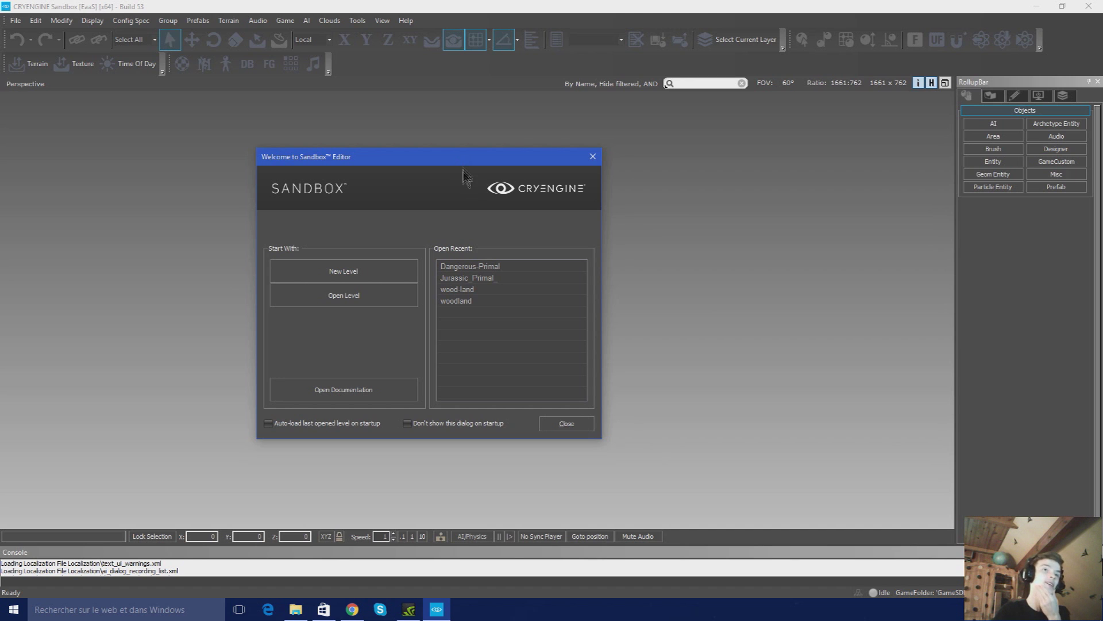
Start a new level and name it Youtube
click(344, 271)
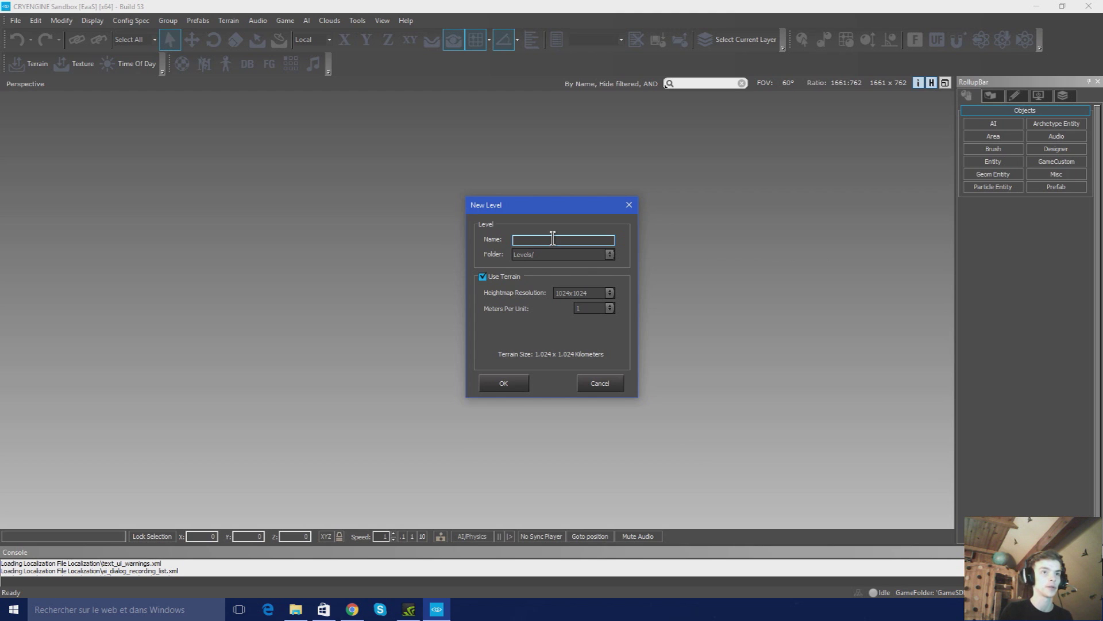
text(Youtube_)
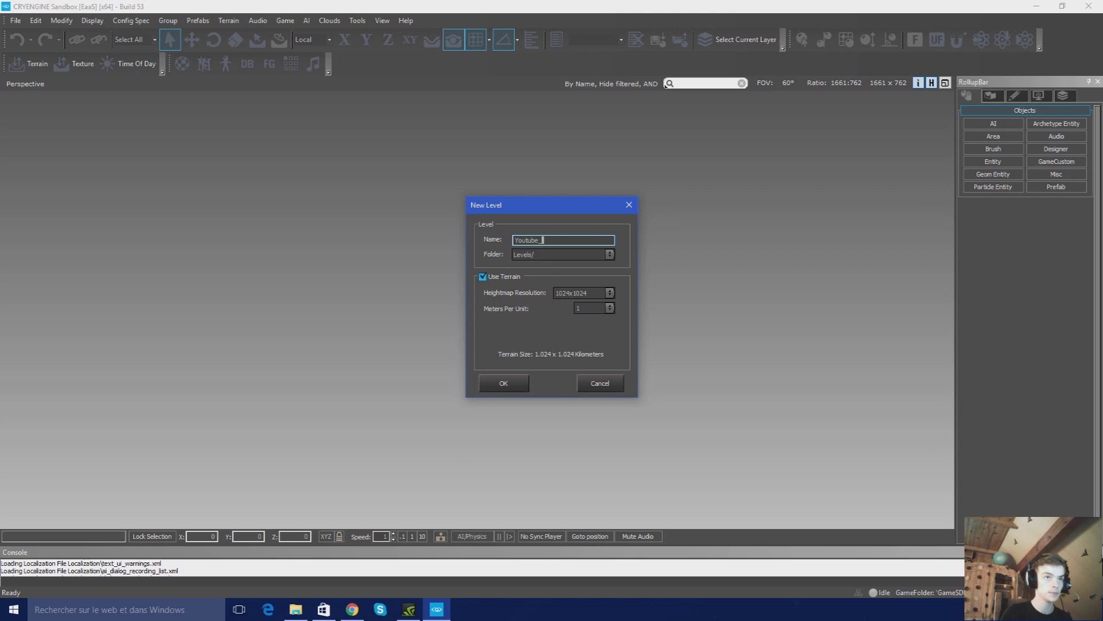
drag(557, 240, 465, 253)
key(Right)
key(BackSpace)
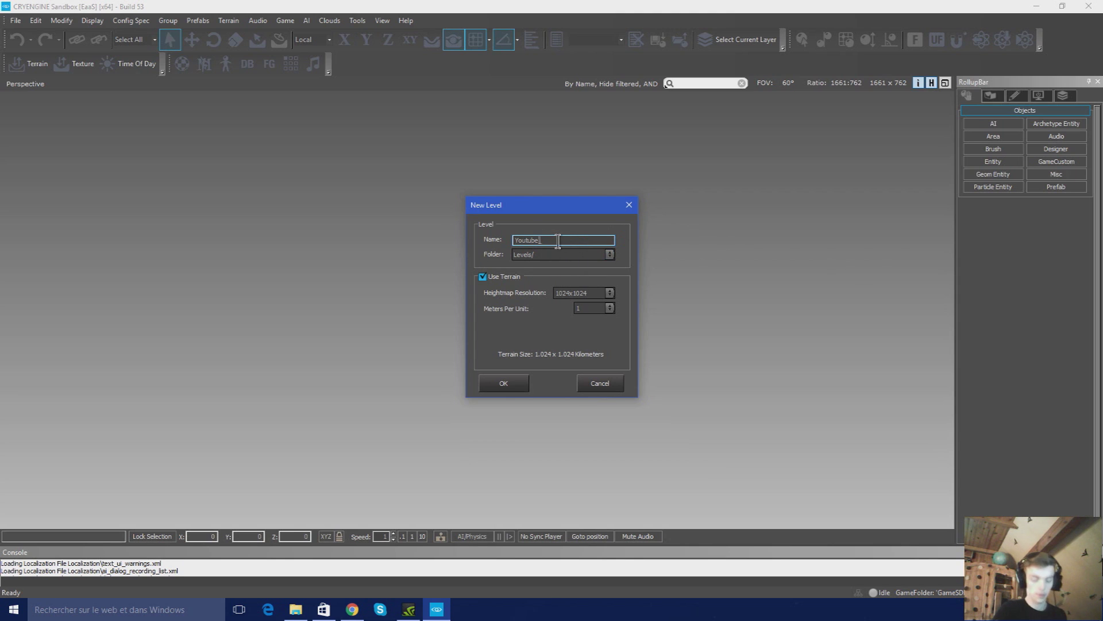
Set the heightmap resolution to 4096x4096 at 1 meter per unit and create the level
click(586, 294)
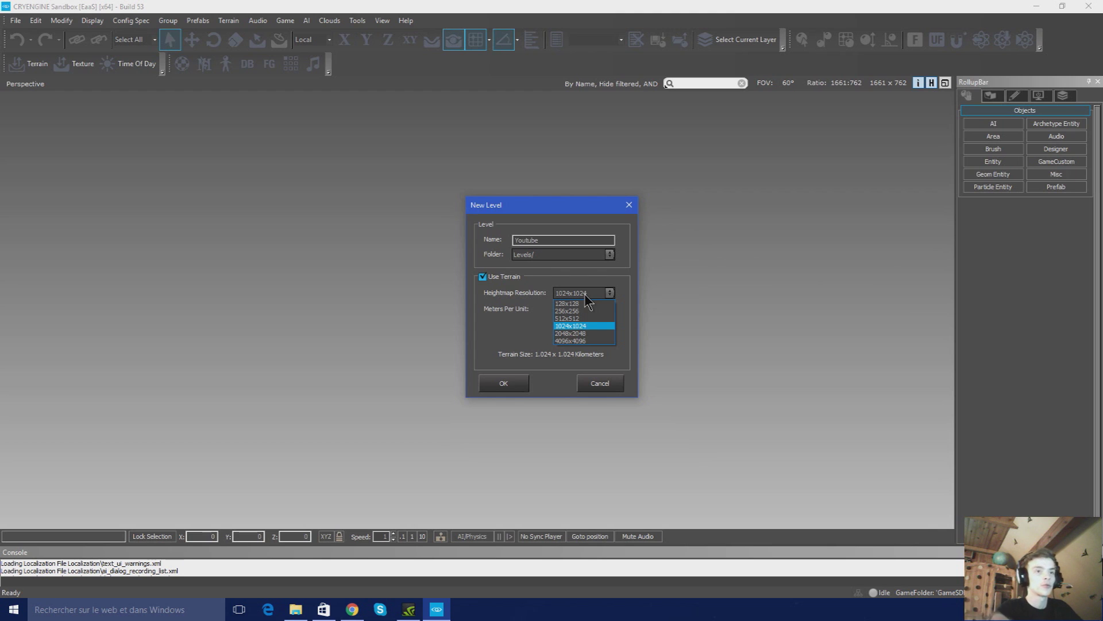
click(592, 341)
click(596, 310)
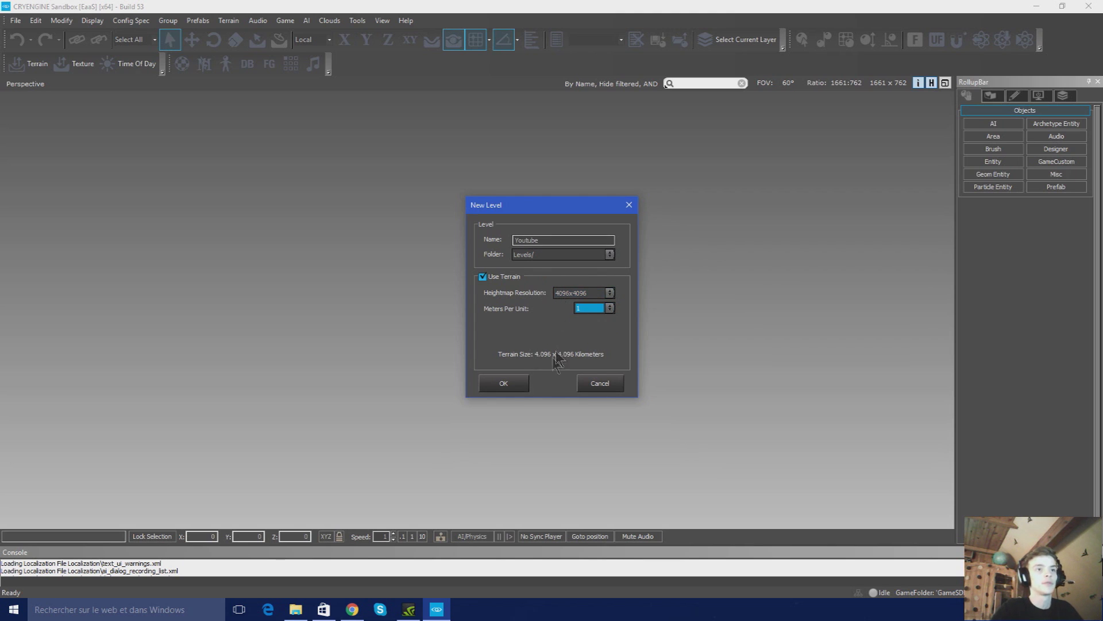
click(519, 390)
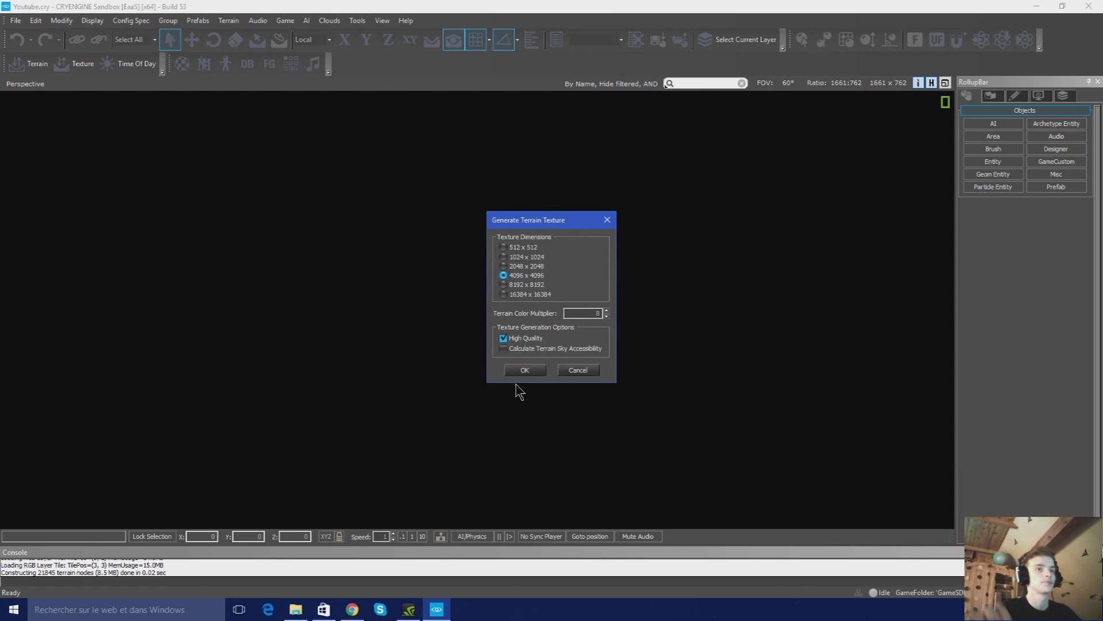
Generate the terrain texture at 4096 x 4096 in high quality, with terrain sky accessibility calculation enabled
drag(539, 220, 503, 214)
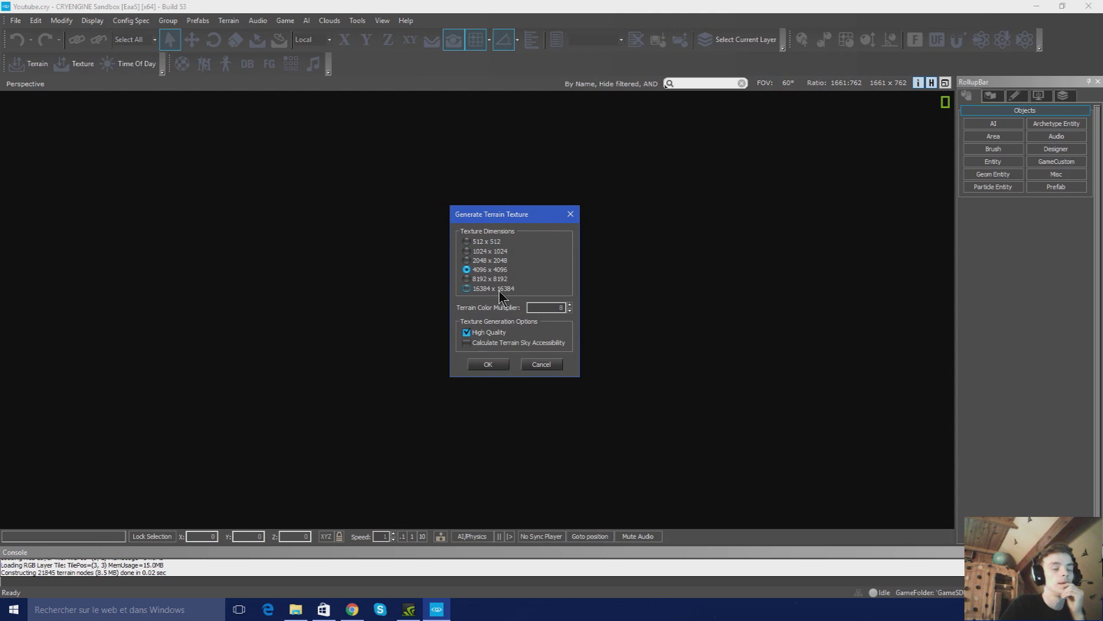
drag(506, 219, 487, 215)
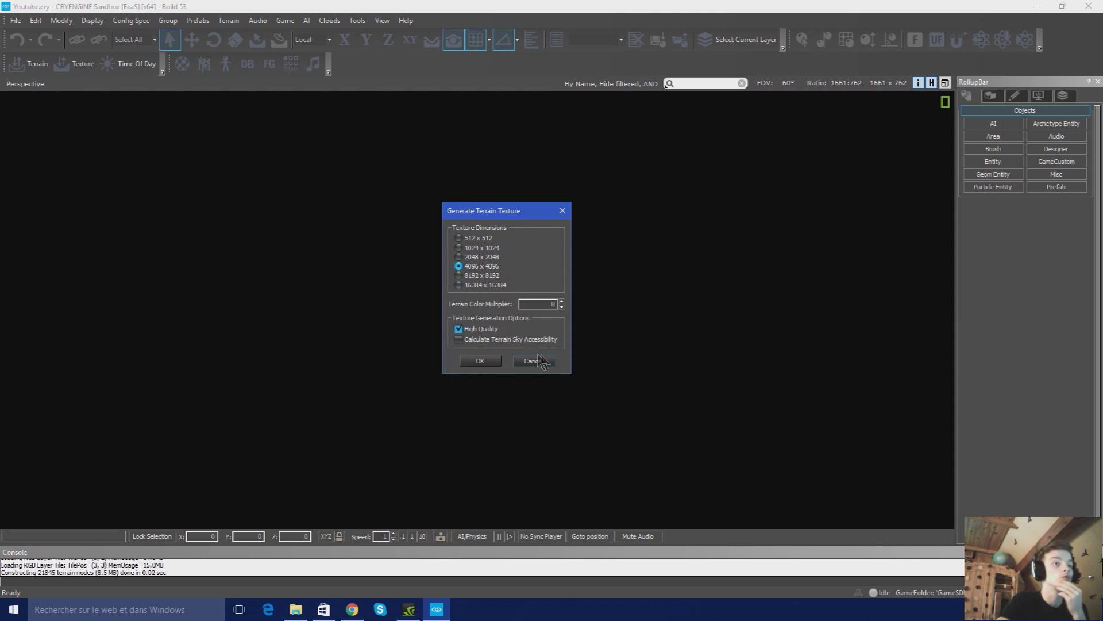
click(491, 340)
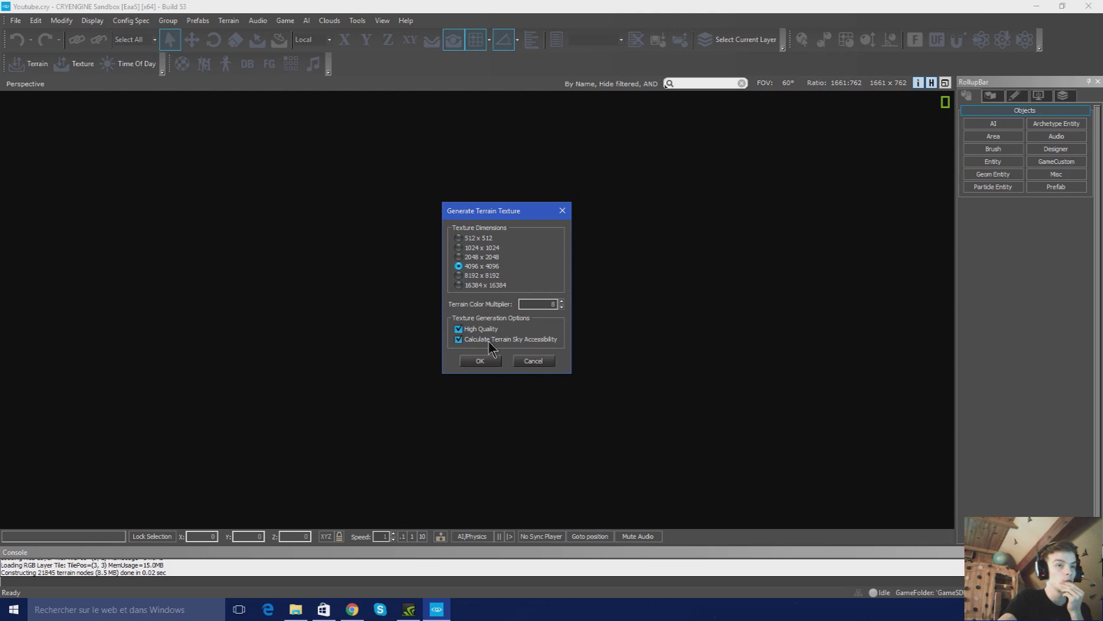
click(550, 304)
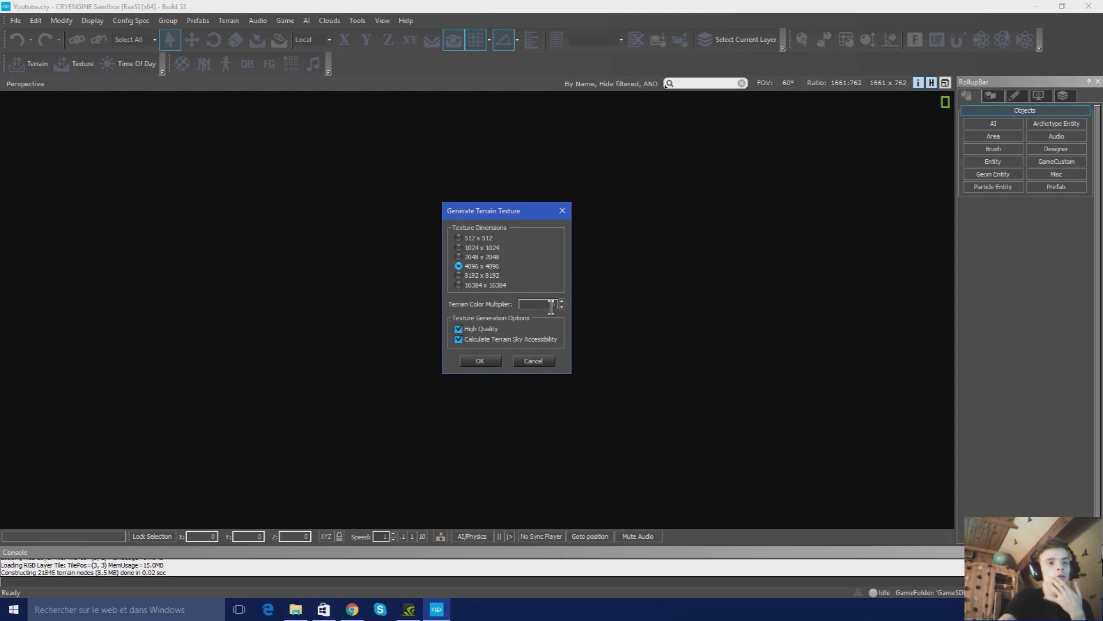
drag(542, 305, 581, 305)
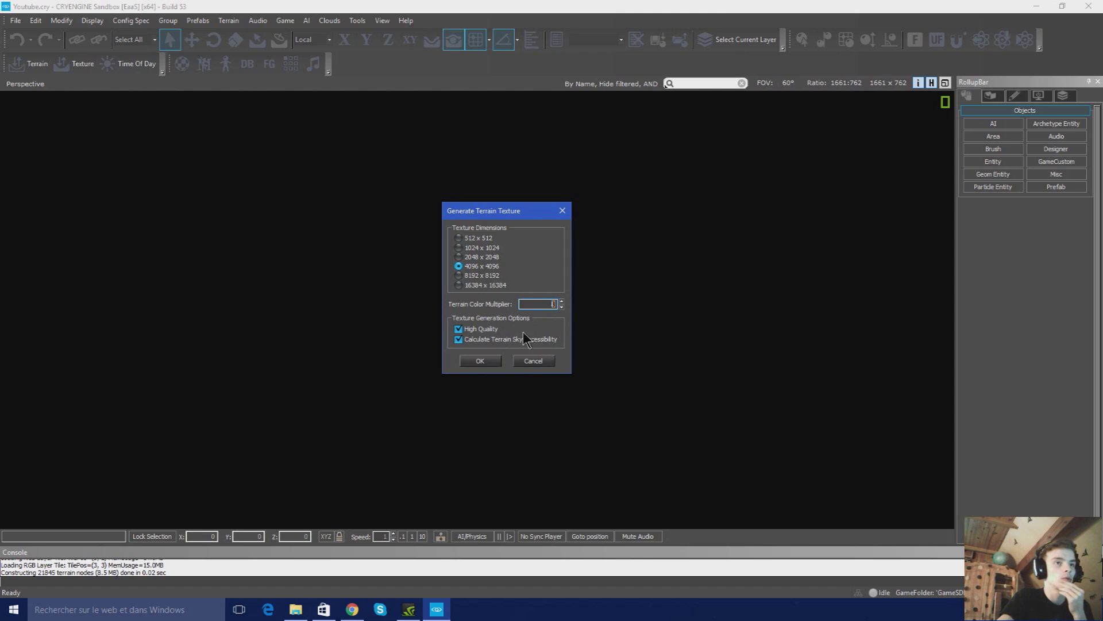
click(480, 361)
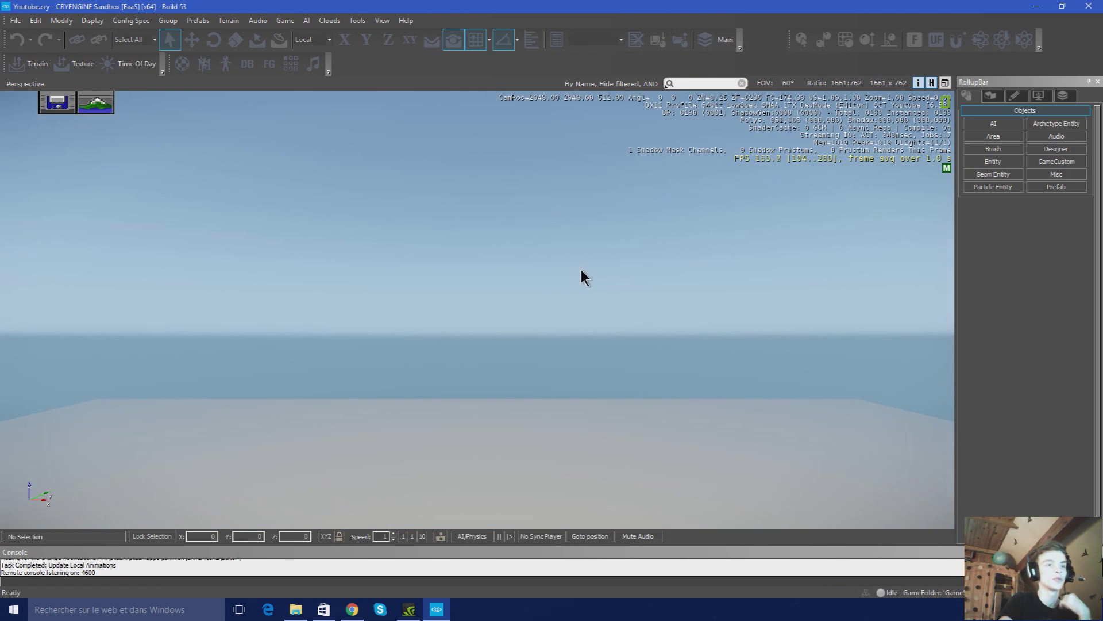
Activate the terrain Modify tool with the Flatten brush for editing the heightmap
right_drag(565, 254, 489, 356)
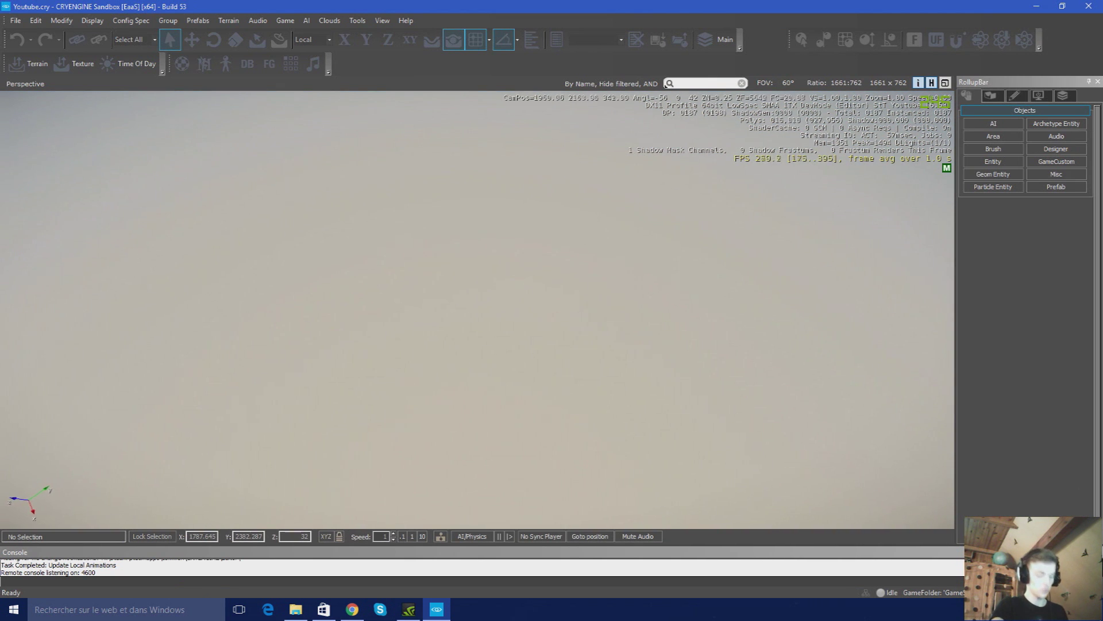
key(w)
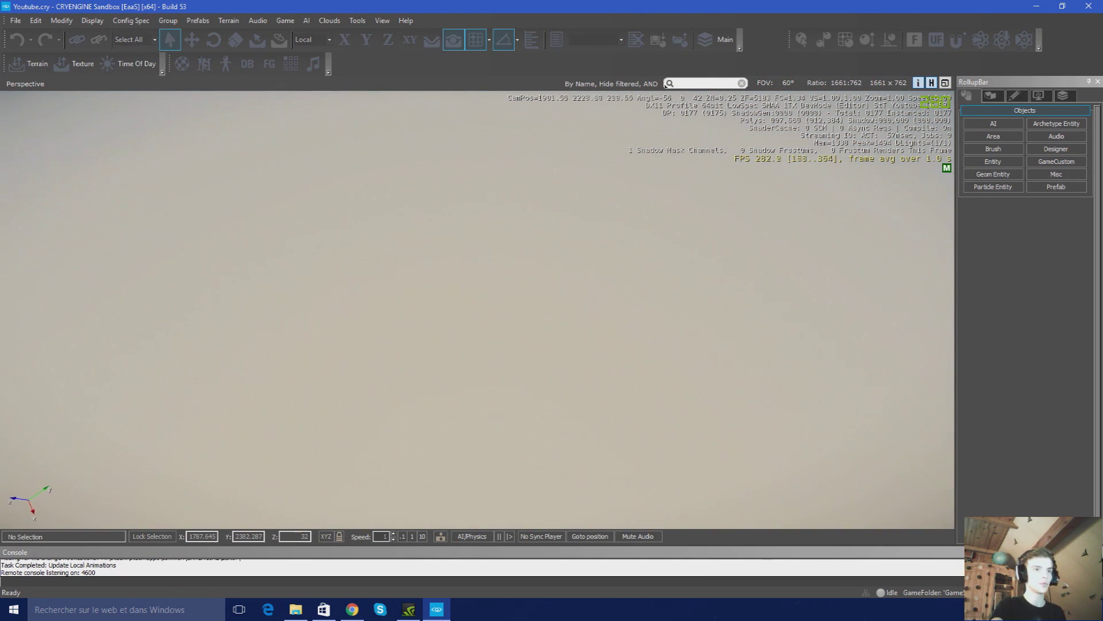
key(w)
right_drag(478, 356, 871, 272)
key(w)
key(w)
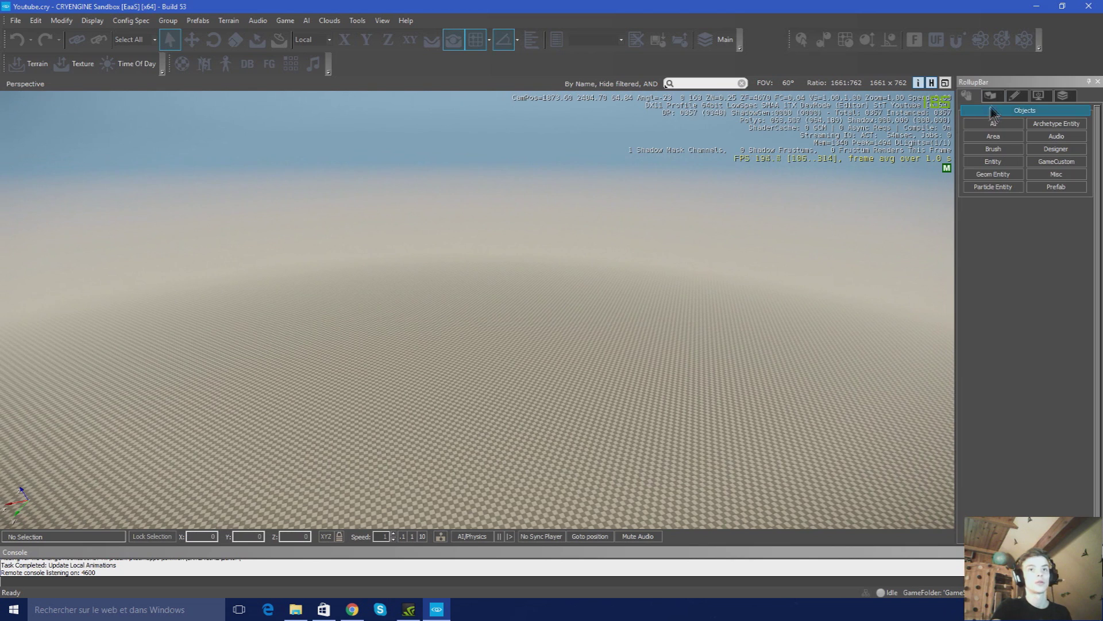
click(997, 97)
click(993, 124)
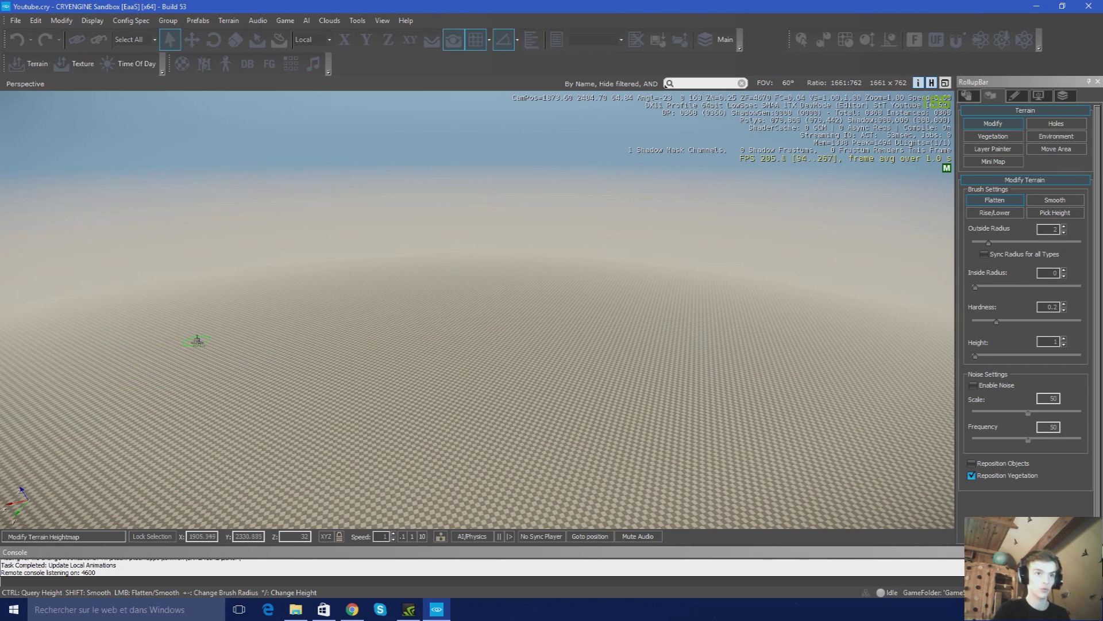
Enlarge the Flatten brush's outside radius to about 199.5
right_drag(469, 397, 476, 409)
key(s)
drag(1034, 237, 1052, 241)
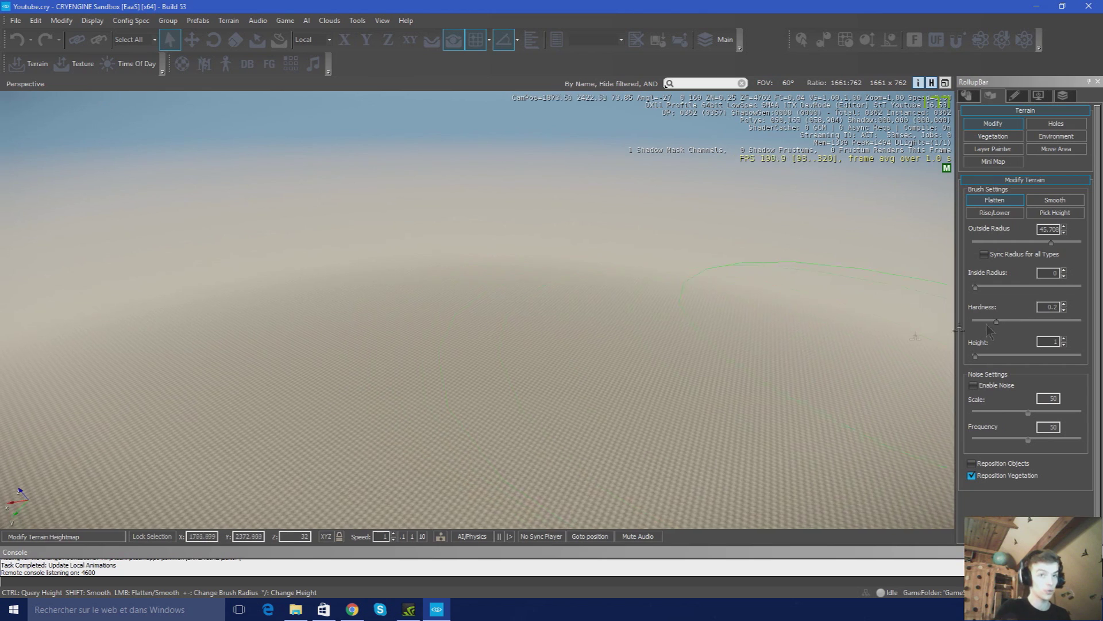
drag(1051, 242, 1090, 242)
Flatten a wide area of terrain in all directions around the camera with height 1, sinking it below the water level
mouse_move(615, 345)
mouse_down()
mouse_move(357, 247)
mouse_move(312, 167)
mouse_move(813, 183)
mouse_move(822, 247)
mouse_up()
right_drag(775, 270, 820, 278)
mouse_move(820, 278)
mouse_down()
mouse_move(356, 204)
mouse_move(192, 191)
mouse_move(387, 178)
mouse_move(320, 178)
mouse_up()
right_drag(320, 178, 367, 189)
drag(368, 189, 350, 190)
right_drag(349, 189, 482, 285)
mouse_move(482, 285)
mouse_down()
mouse_move(209, 266)
mouse_move(47, 298)
mouse_up()
mouse_move(287, 267)
mouse_down()
mouse_move(677, 275)
mouse_move(919, 315)
mouse_up()
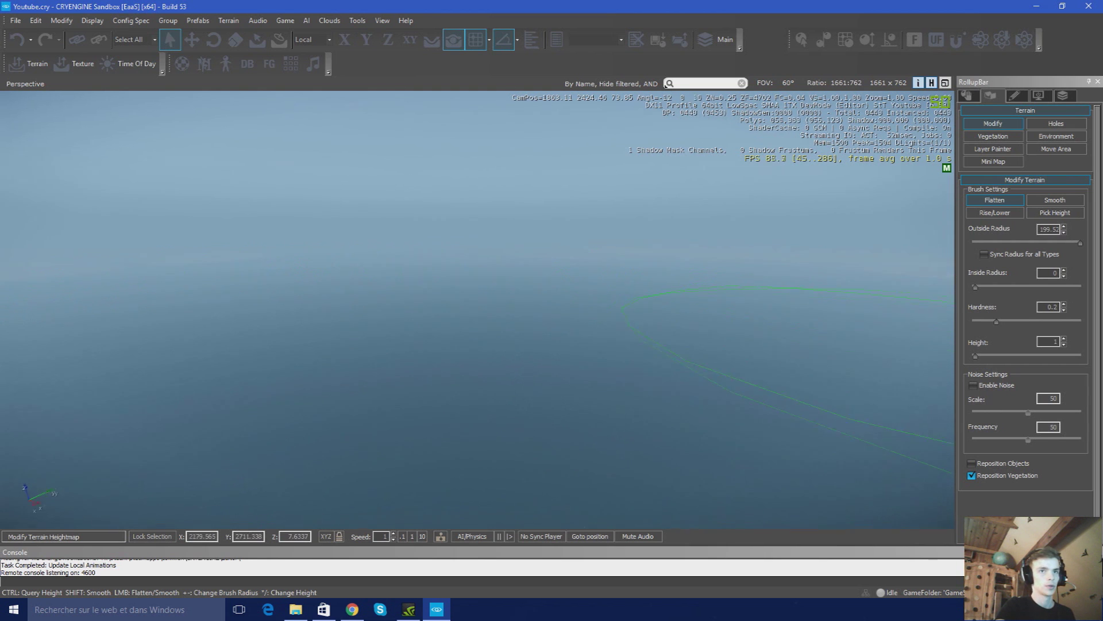
mouse_move(534, 293)
right_down()
mouse_move(592, 304)
mouse_move(578, 310)
right_up()
mouse_move(460, 270)
mouse_down()
mouse_move(325, 251)
mouse_move(805, 227)
mouse_move(643, 213)
mouse_move(244, 236)
mouse_up()
right_drag(245, 237, 241, 239)
mouse_move(242, 239)
mouse_down()
mouse_move(493, 266)
mouse_move(517, 229)
mouse_move(258, 226)
mouse_up()
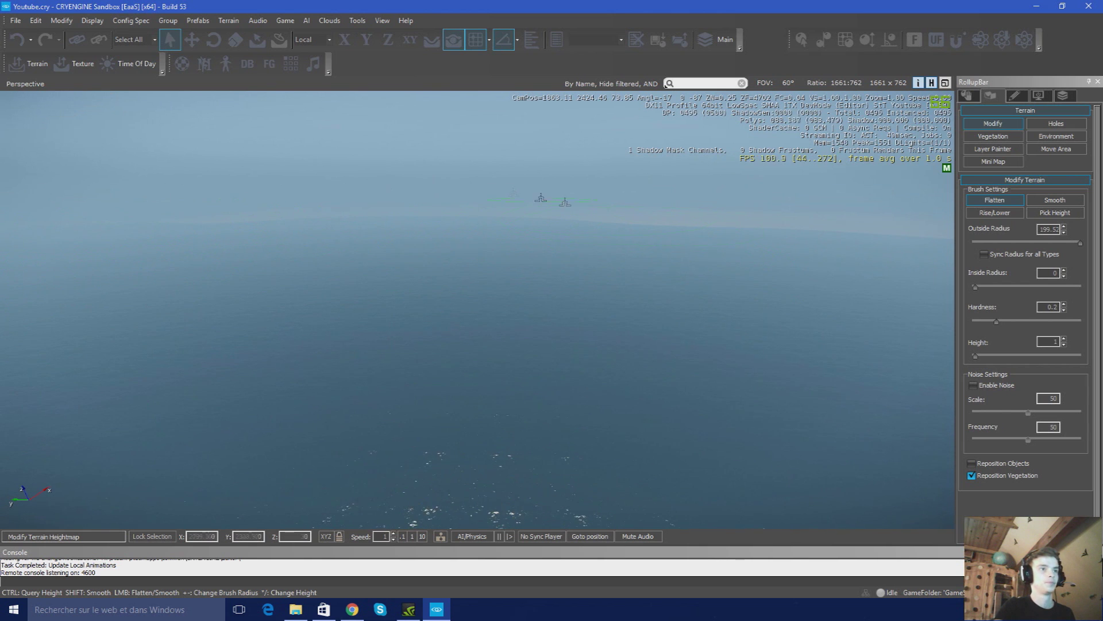
mouse_move(150, 266)
right_down()
mouse_move(94, 98)
mouse_move(319, 221)
right_up()
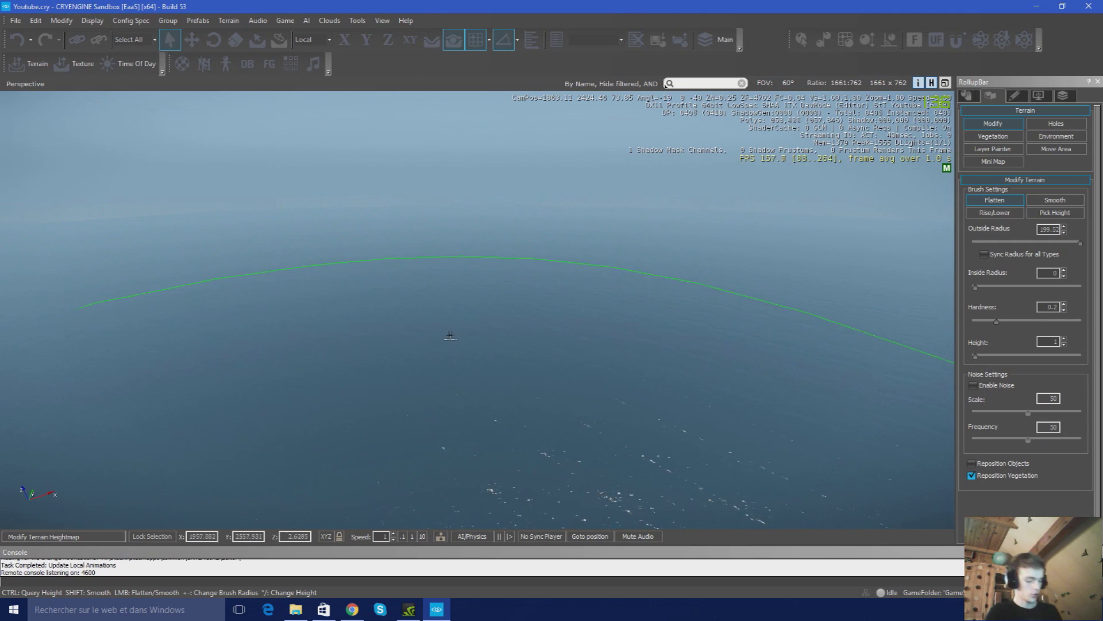
Reduce the Flatten brush's outside radius to about 50.1 and set its inside radius to about 1.02
right_drag(472, 349, 427, 390)
key(w)
drag(1080, 243, 1030, 246)
key(w)
right_drag(611, 281, 581, 281)
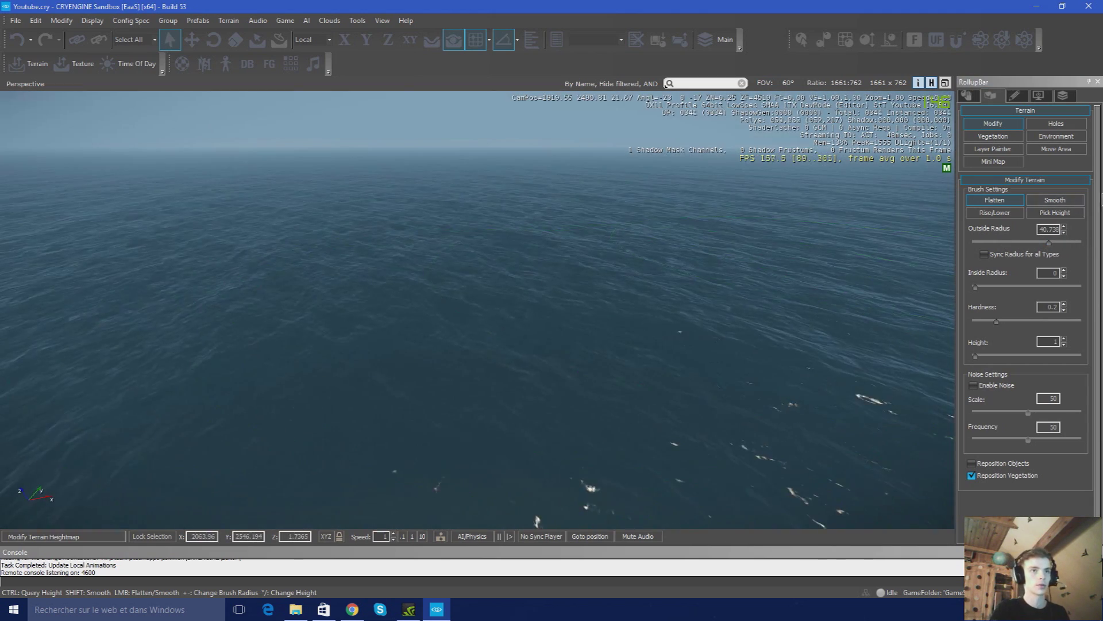
scroll(764, 402, down, 2)
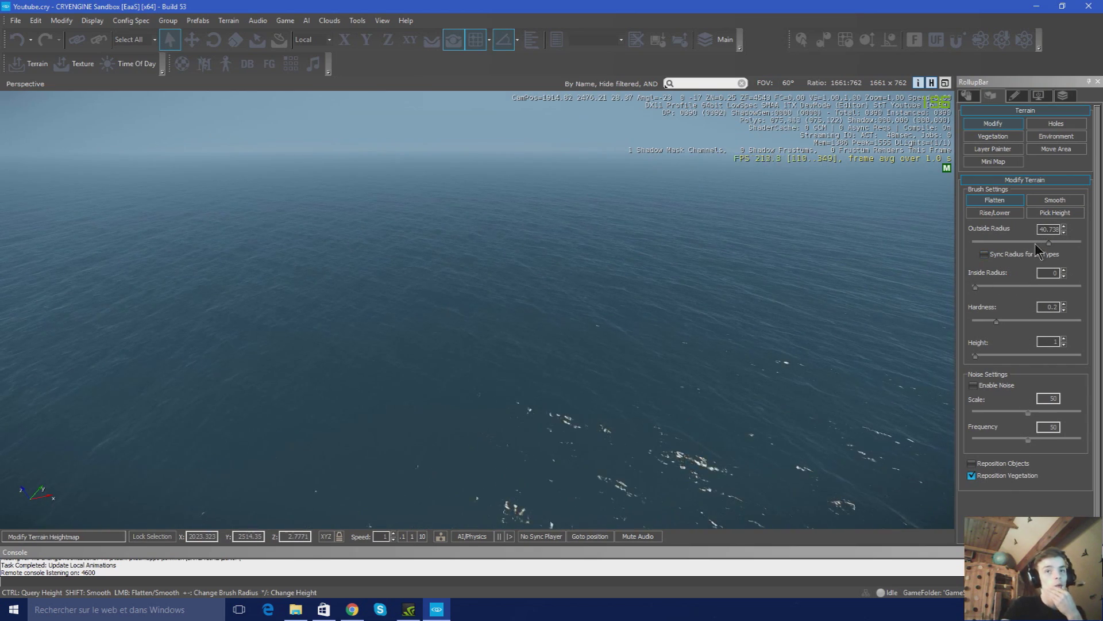
drag(1049, 242, 1069, 243)
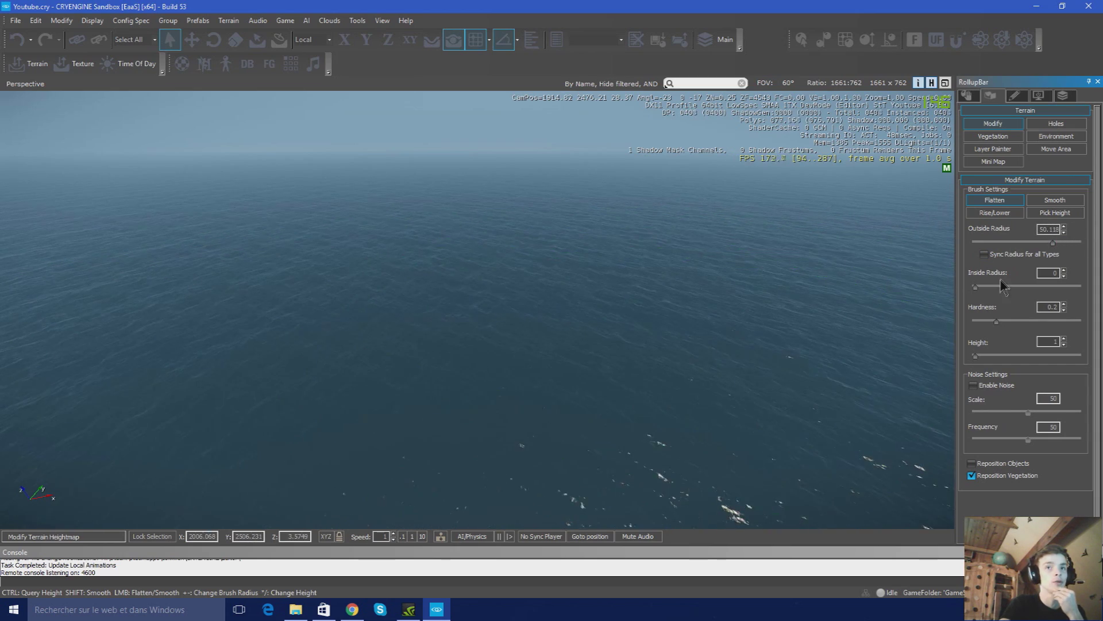
drag(1028, 289, 1030, 288)
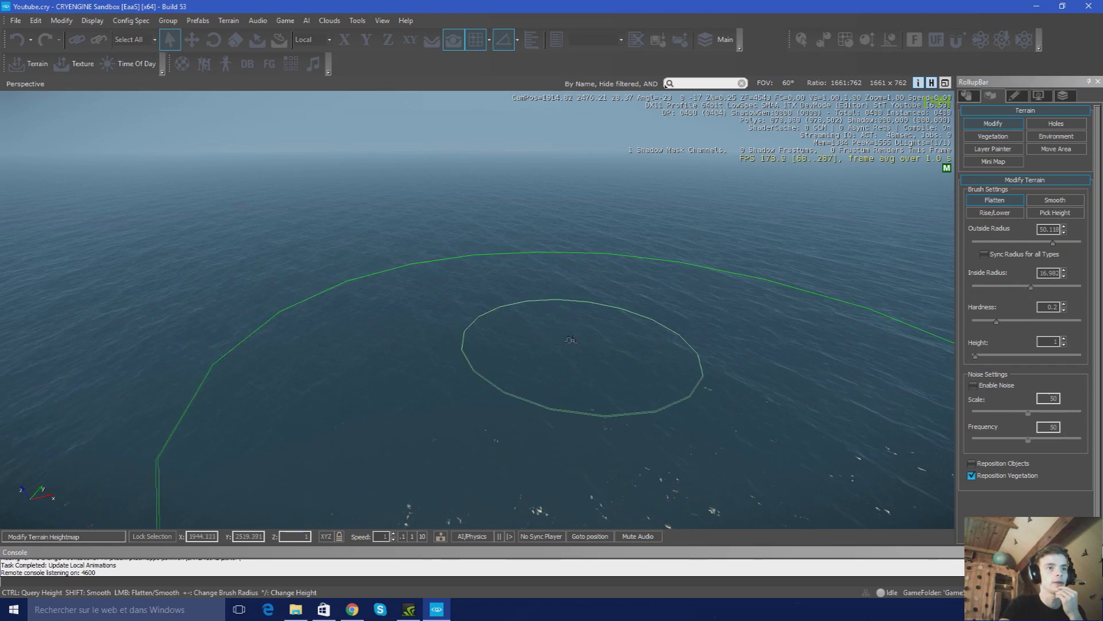
drag(1032, 287, 975, 287)
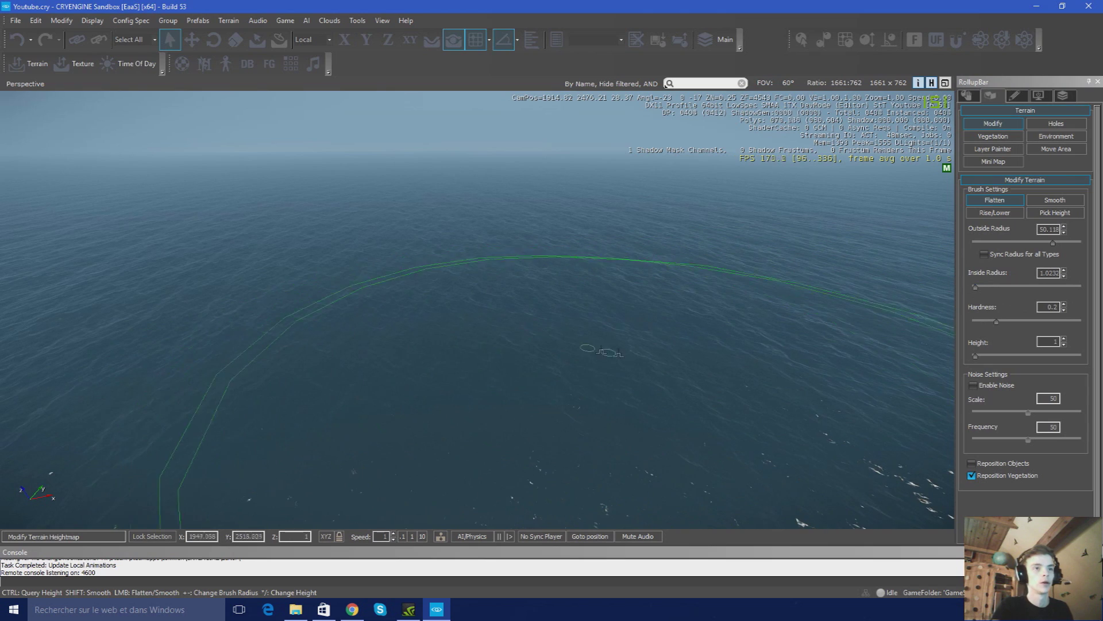
key(s)
key(d)
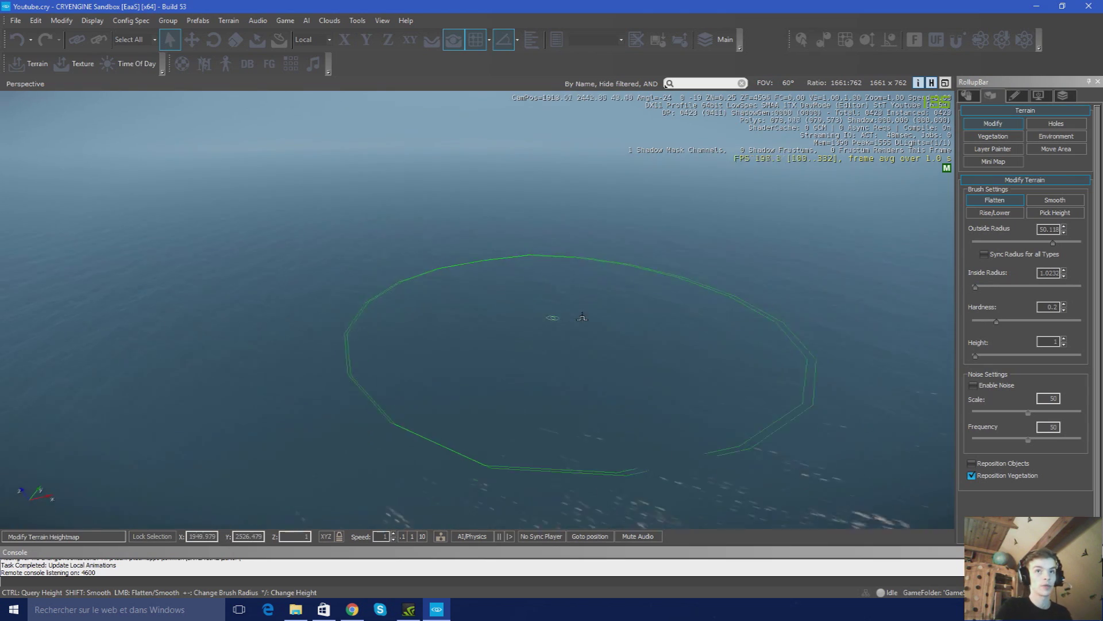
right_drag(563, 313, 494, 316)
right_drag(651, 314, 571, 308)
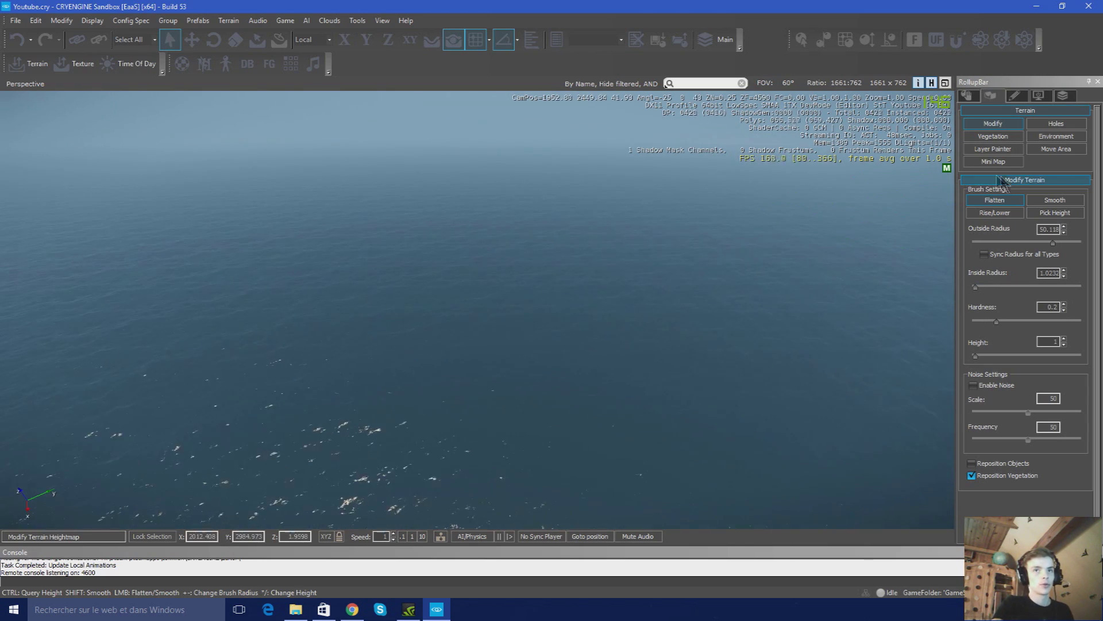
right_drag(691, 268, 775, 273)
key(a)
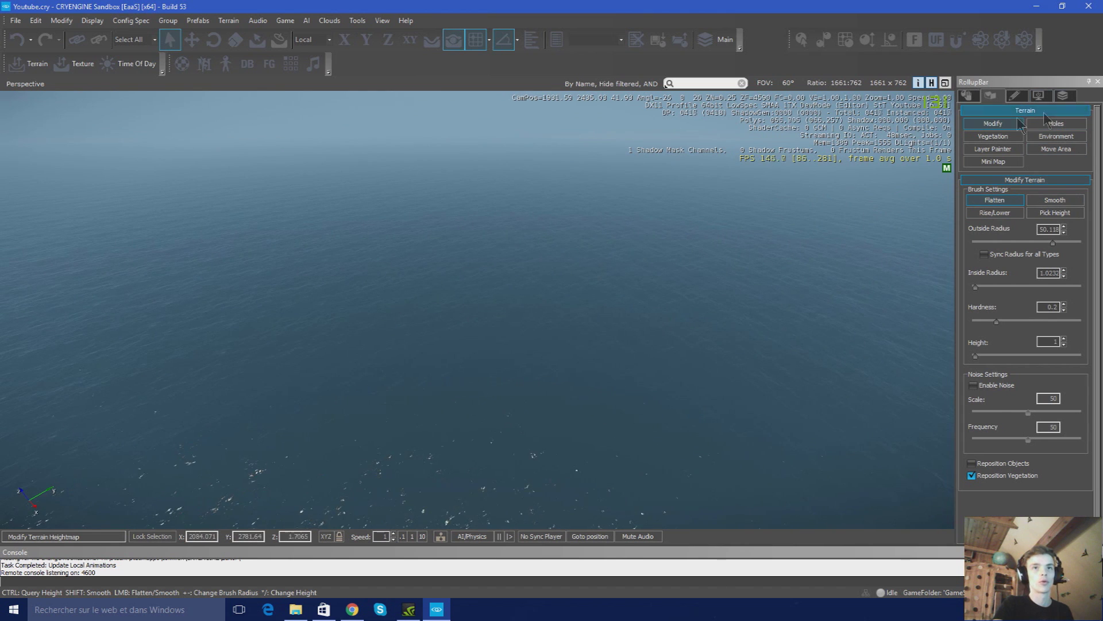
right_drag(661, 361, 713, 350)
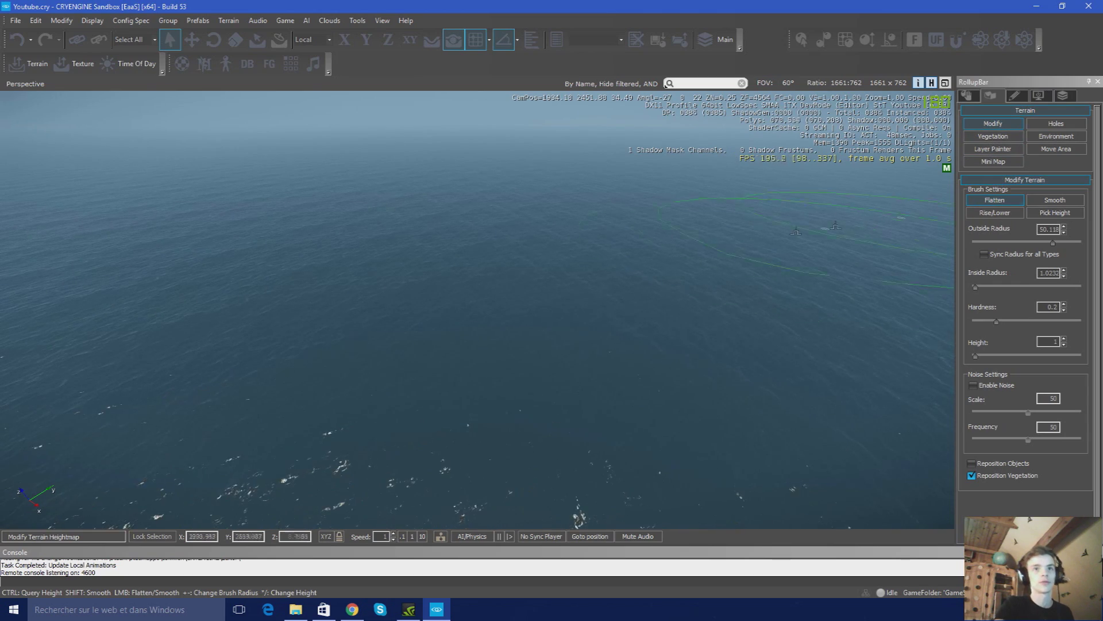
right_drag(635, 278, 603, 272)
key(w)
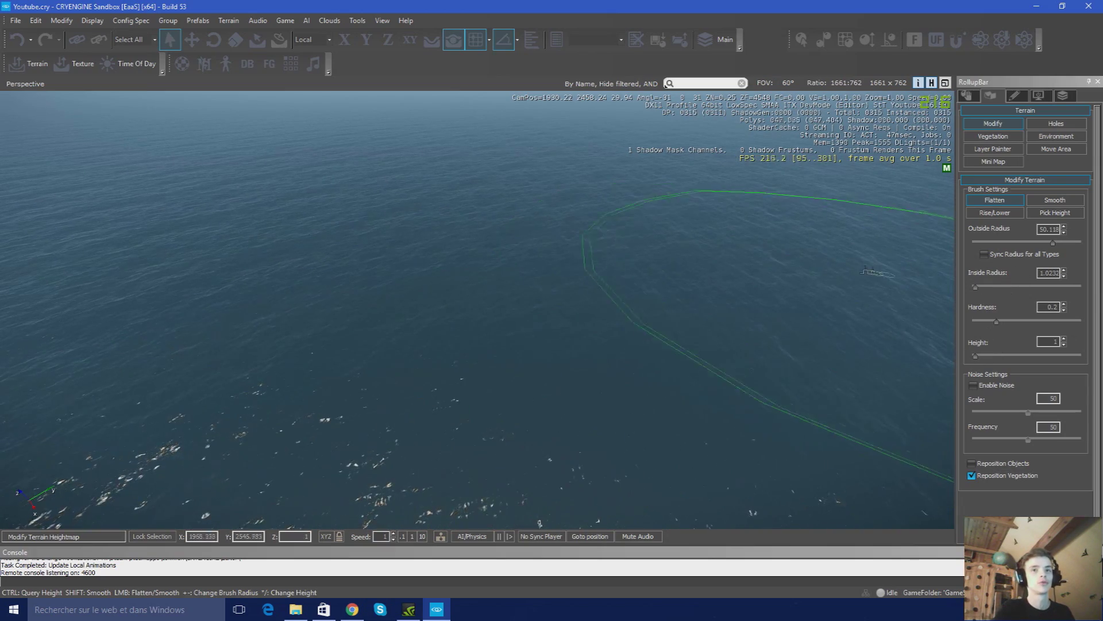
right_drag(421, 368, 421, 338)
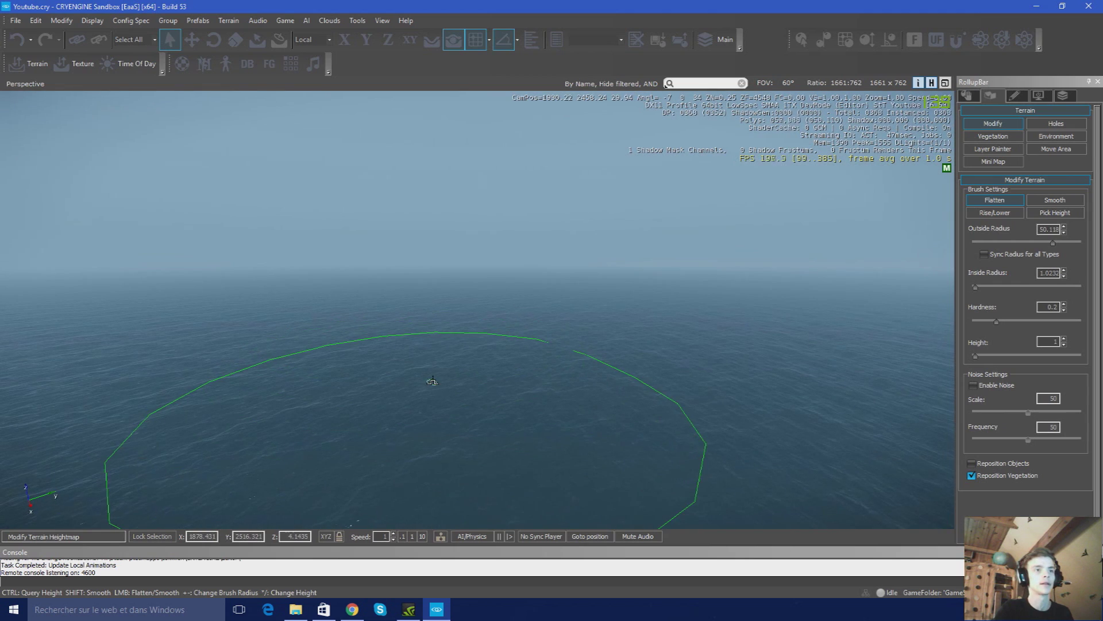
Set the Flatten brush's height to 18 for raising land out of the water
mouse_move(439, 387)
right_down()
mouse_move(442, 369)
mouse_move(442, 402)
right_up()
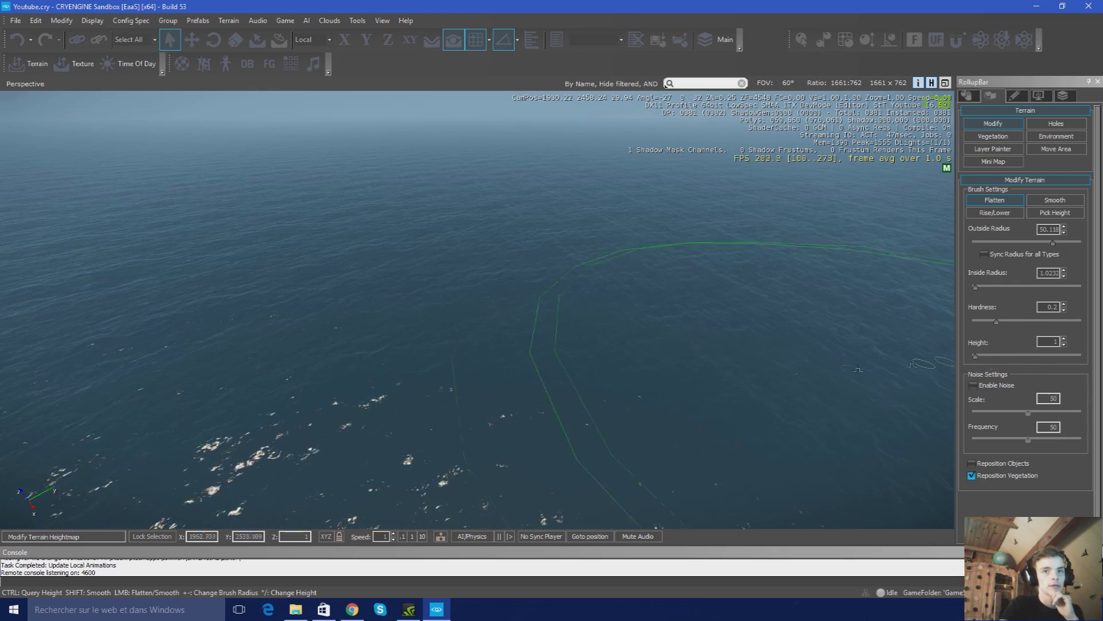
scroll(616, 382, down, 3)
key(w)
key(d)
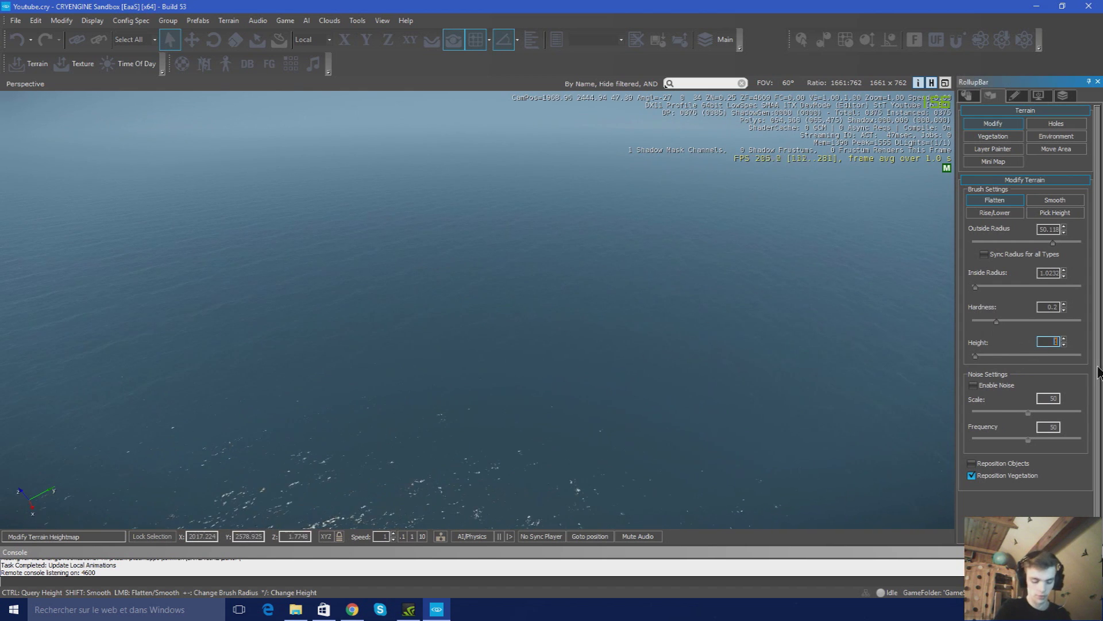
scroll(432, 313, up, 3)
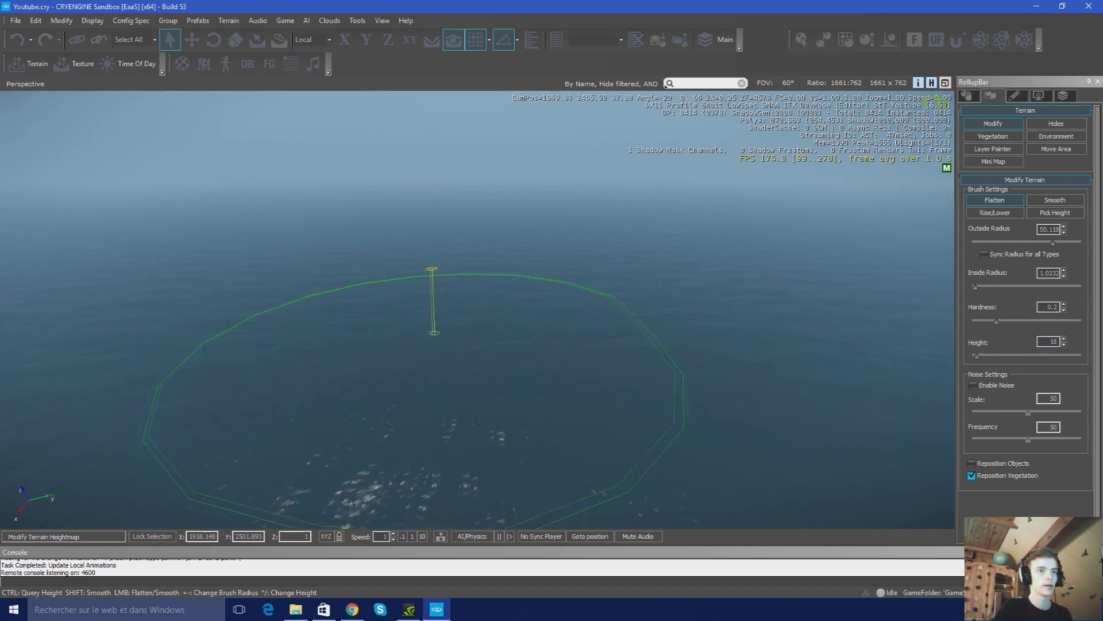
scroll(435, 332, up, 1)
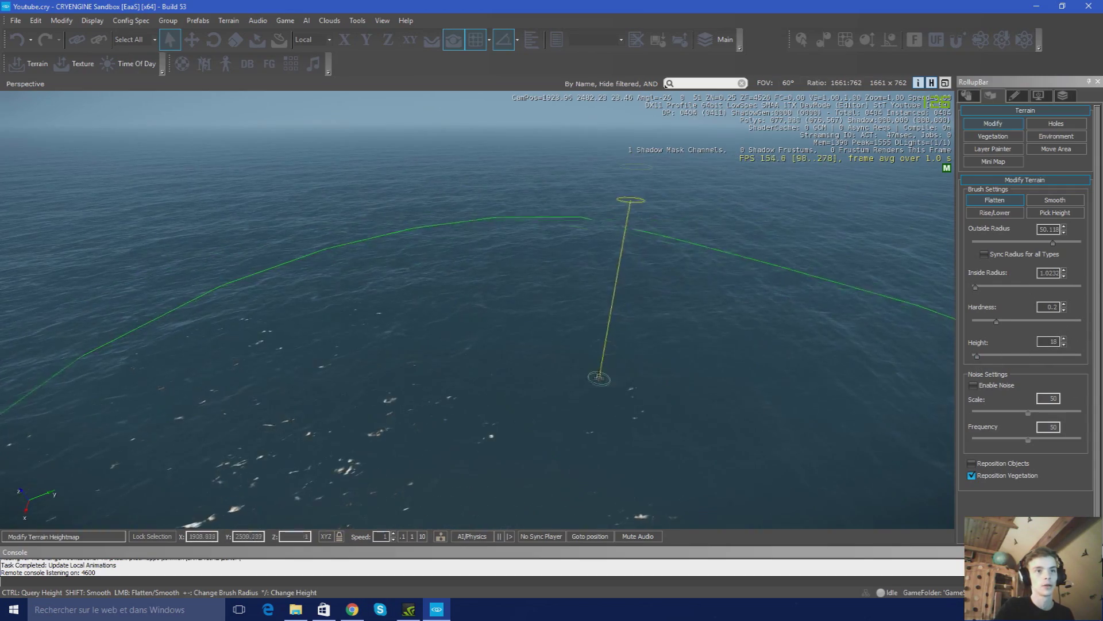
Raise a broad island out of the sea with wide Flatten strokes at height 18
click(554, 368)
right_drag(554, 296, 559, 308)
key(s)
key(w)
right_drag(291, 328, 293, 329)
key(a)
key(w)
right_drag(458, 353, 458, 353)
key(w)
key(s)
key(d)
key(s)
key(d)
mouse_move(500, 322)
mouse_down()
mouse_move(717, 268)
mouse_move(646, 278)
mouse_move(517, 227)
mouse_move(279, 382)
mouse_up()
key(s)
key(d)
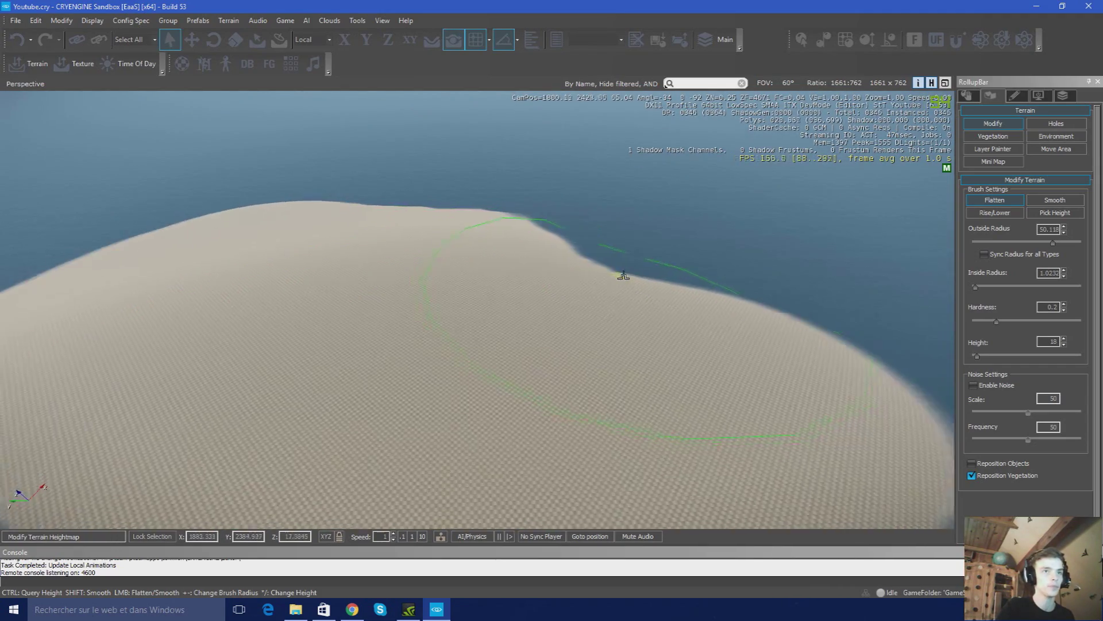
Reduce the Flatten brush's outside radius to about 25.7 and extend the island at height 18 so that land surrounds an open bay
right_drag(604, 259, 604, 259)
key(w)
drag(1054, 244, 1040, 244)
right_drag(670, 345, 670, 345)
key(d)
mouse_move(749, 387)
mouse_down()
mouse_move(849, 263)
mouse_move(800, 254)
mouse_up()
key(d)
right_drag(800, 253, 621, 380)
key(s)
mouse_move(620, 379)
mouse_down()
mouse_move(266, 393)
mouse_move(56, 284)
mouse_move(406, 369)
mouse_up()
key(d)
right_drag(407, 370, 450, 374)
key(w)
mouse_move(450, 374)
mouse_down()
mouse_move(761, 433)
mouse_move(887, 396)
mouse_up()
key(w)
mouse_move(887, 397)
right_down()
mouse_move(729, 423)
mouse_move(667, 419)
right_up()
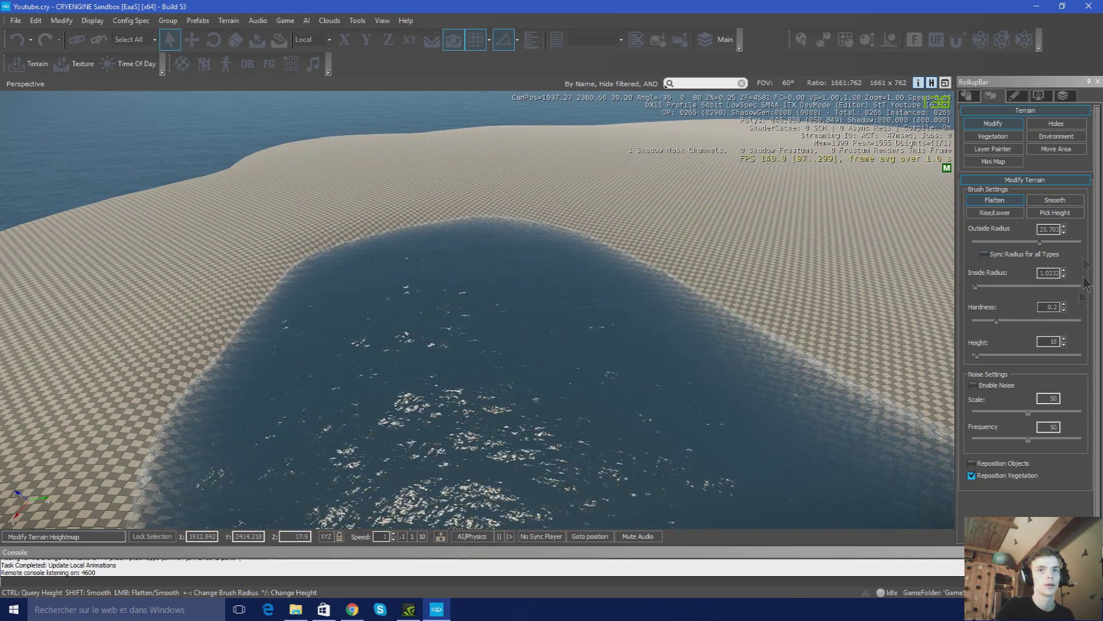
Set the Flatten height to 15 and outside radius to about 15.5, and raise the seabed in the inner part of the bay
double_click(1042, 344)
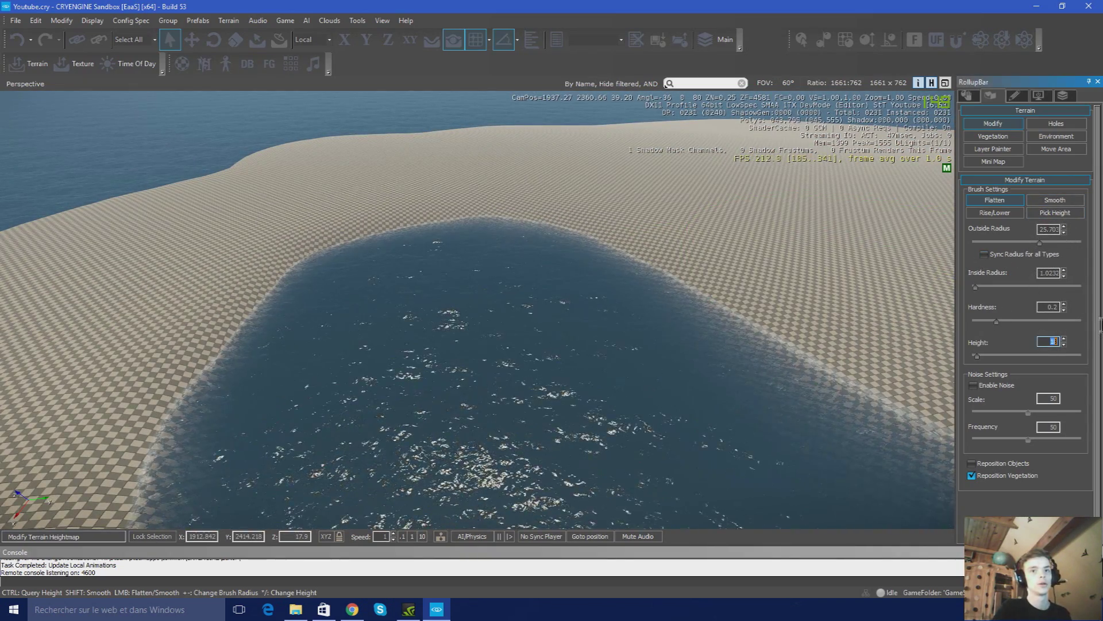
text(15)
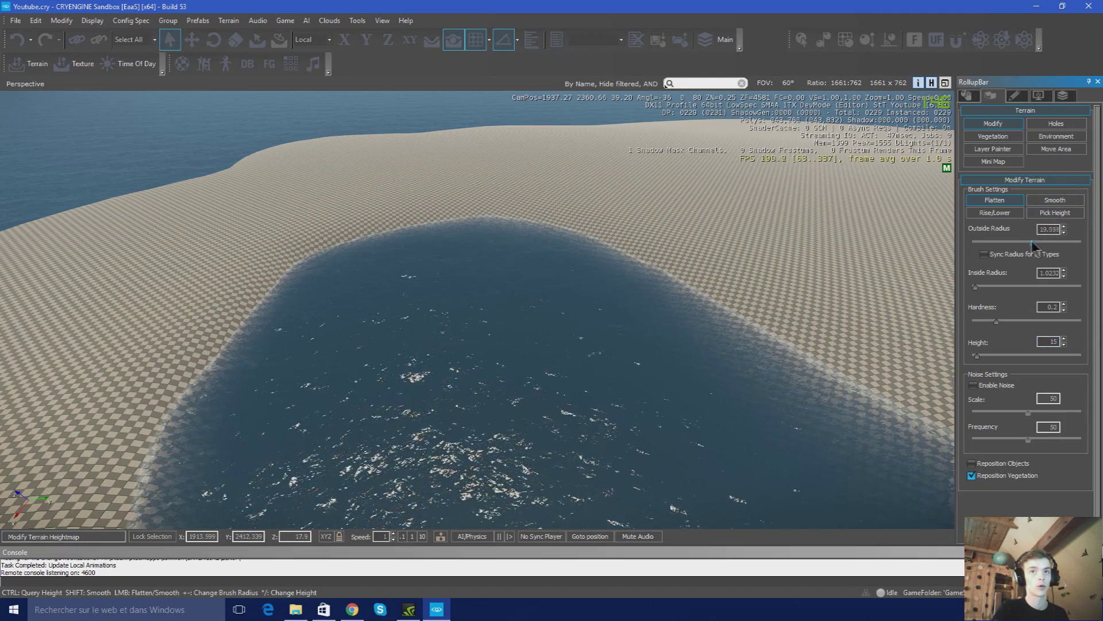
drag(489, 331, 484, 304)
drag(509, 262, 368, 430)
right_drag(467, 433, 462, 369)
key(s)
key(d)
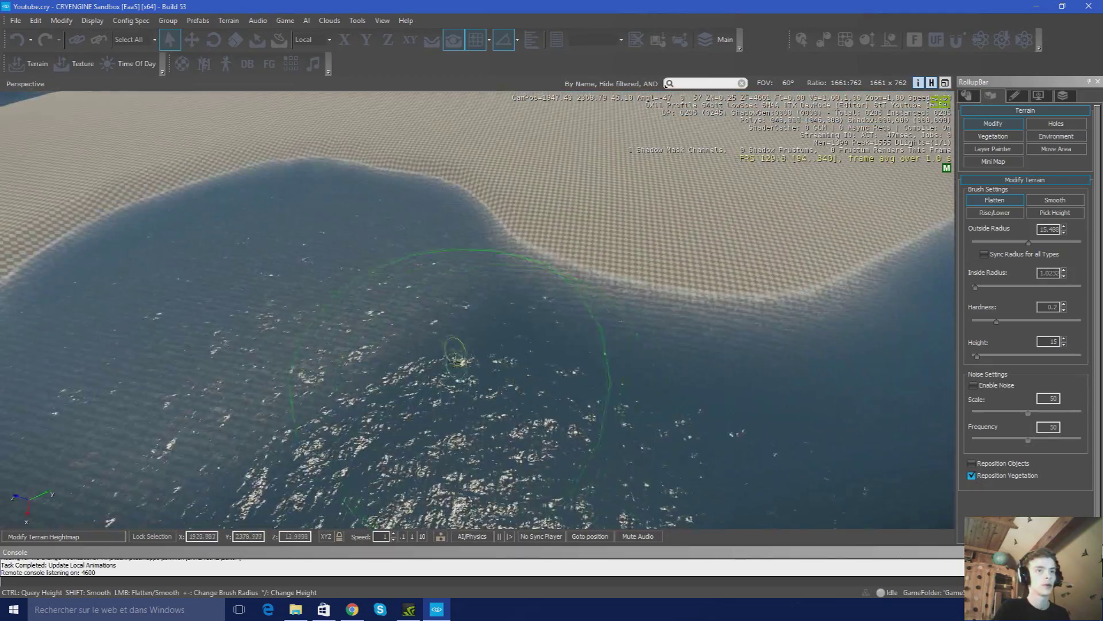
key(s)
right_drag(738, 374, 510, 422)
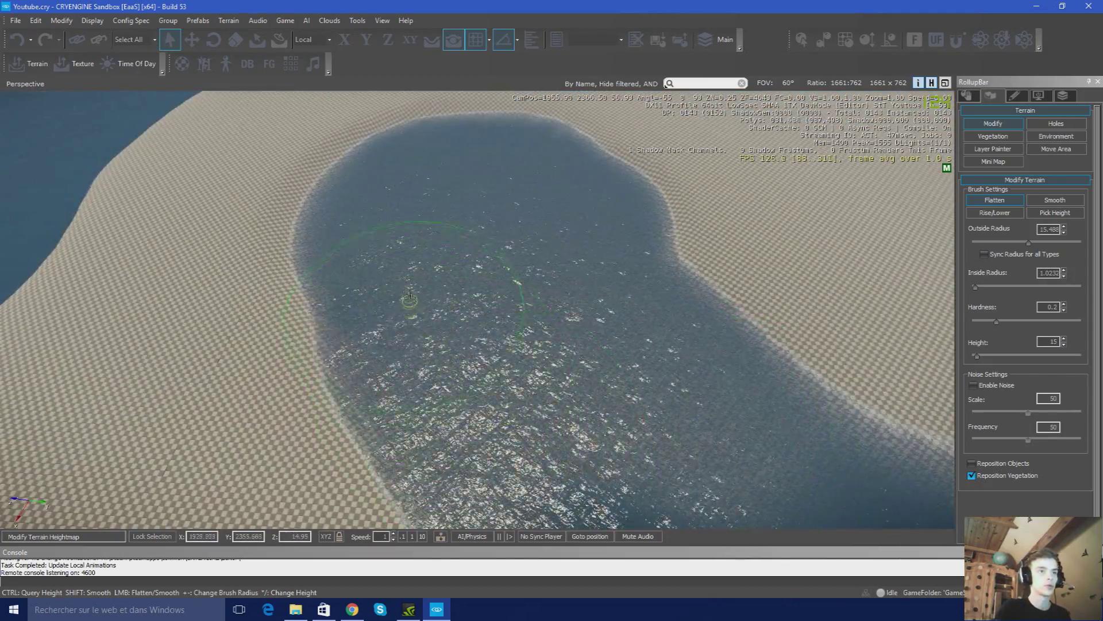
Extend the shallow seabed at height 15 through the mouth of the bay with the Flatten brush
right_drag(409, 302, 428, 357)
key(d)
key(w)
mouse_move(437, 368)
mouse_down()
mouse_move(580, 362)
mouse_move(661, 278)
mouse_up()
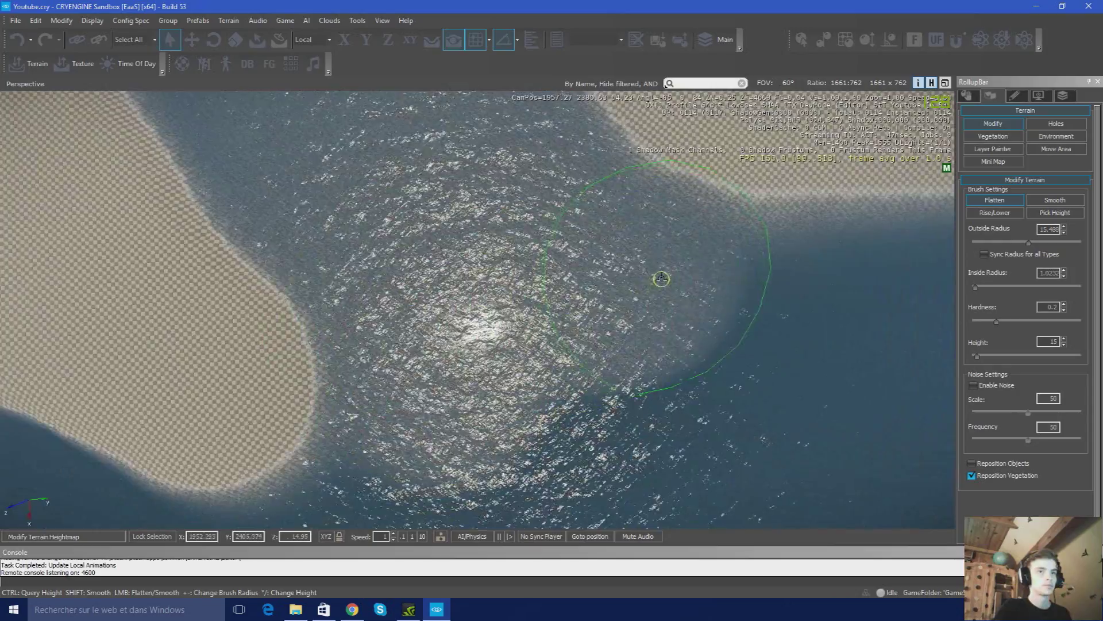
right_drag(661, 278, 537, 258)
drag(537, 259, 494, 333)
key(w)
mouse_move(505, 368)
right_down()
mouse_move(534, 313)
mouse_move(540, 227)
mouse_move(543, 264)
right_up()
key(w)
key(s)
Set the Flatten height to 16 and raise a shallow shelf along the shoreline on both sides of the bay
drag(1049, 342, 1095, 341)
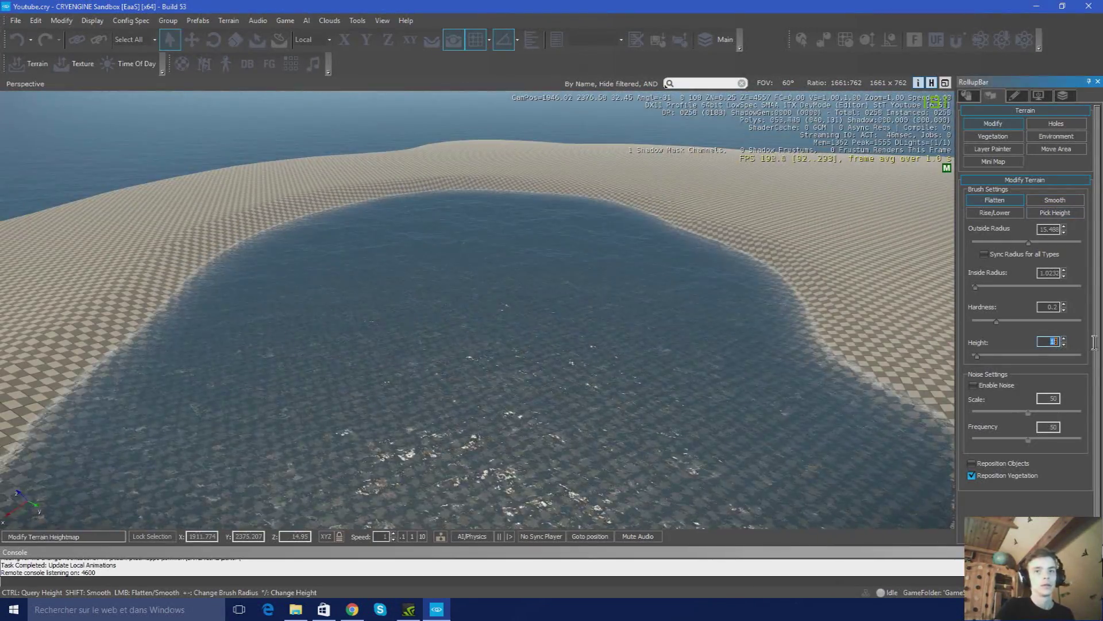
right_drag(392, 276, 385, 282)
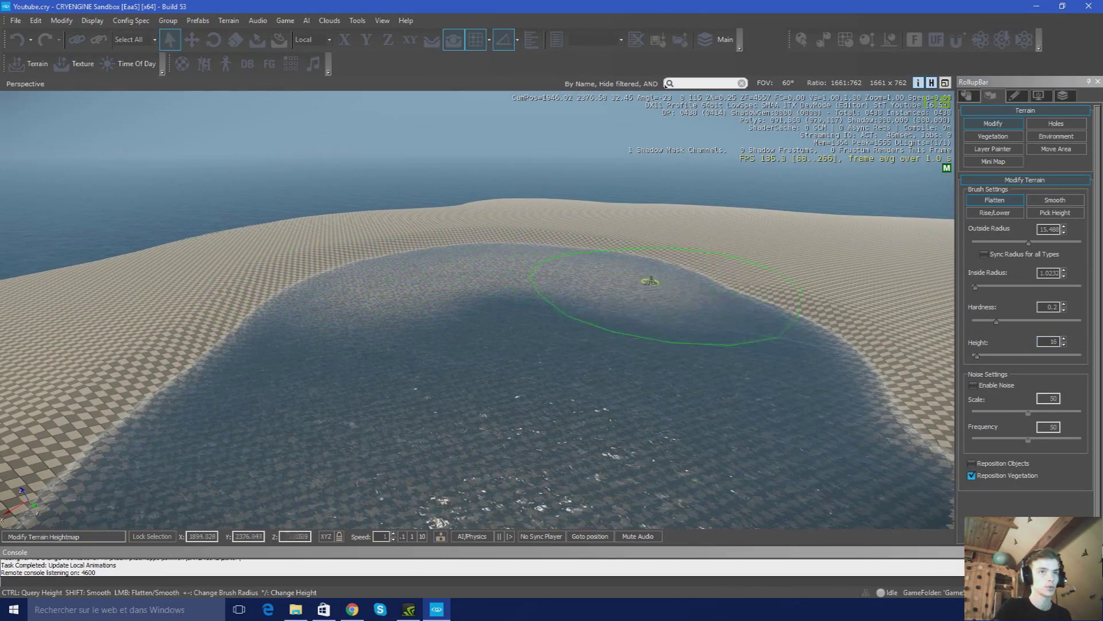
drag(650, 281, 793, 357)
right_drag(793, 357, 867, 406)
key(s)
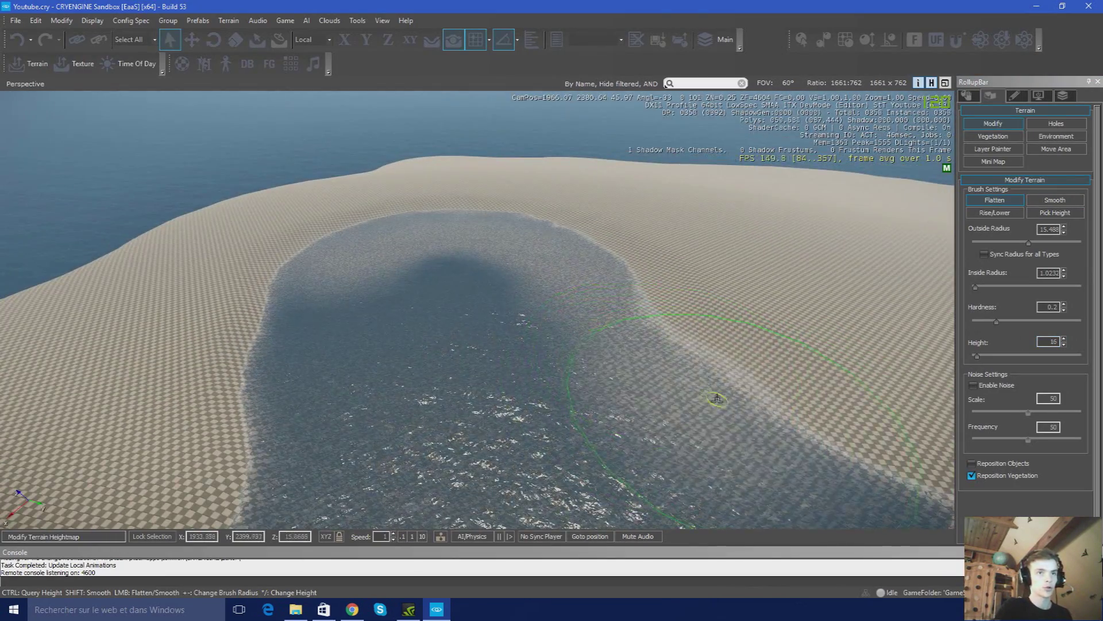
right_drag(717, 398, 625, 345)
key(s)
drag(625, 345, 593, 337)
key(w)
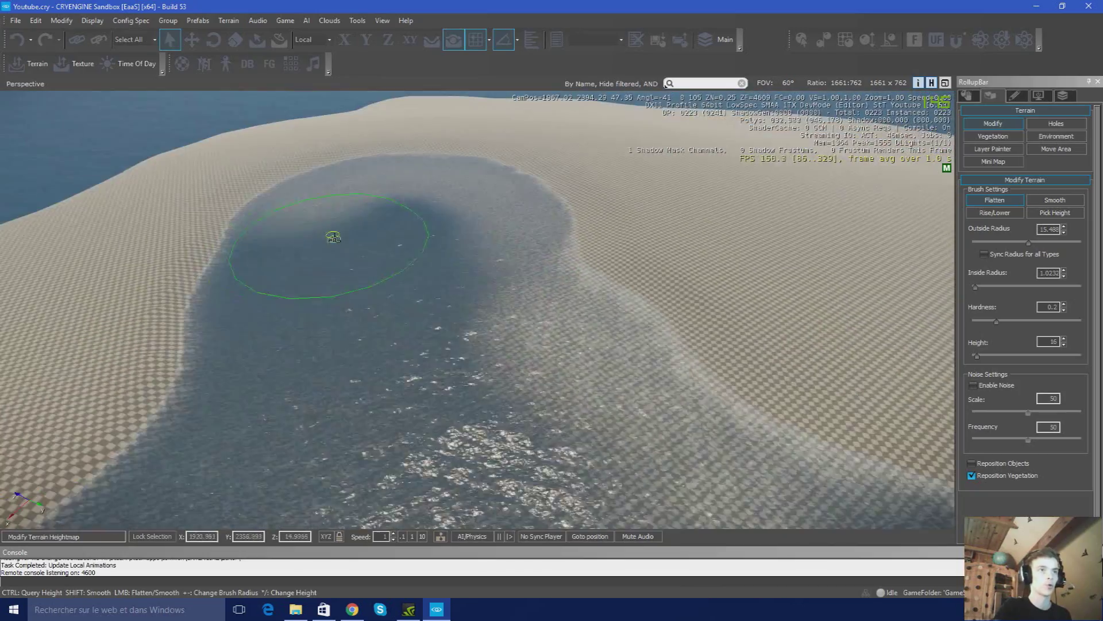
right_drag(239, 379, 267, 356)
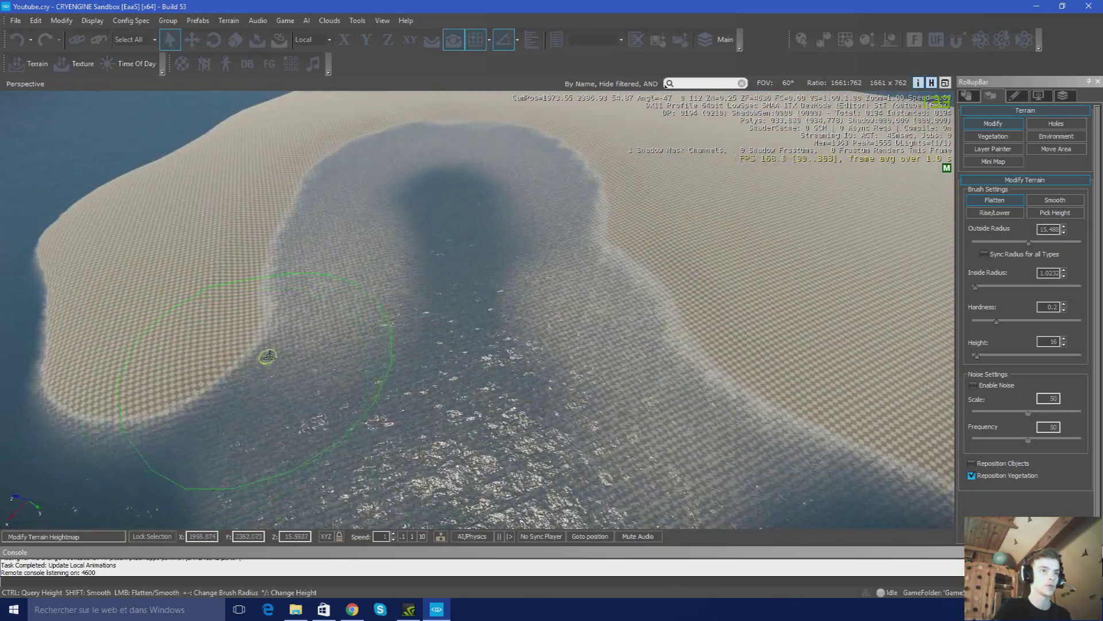
key(w)
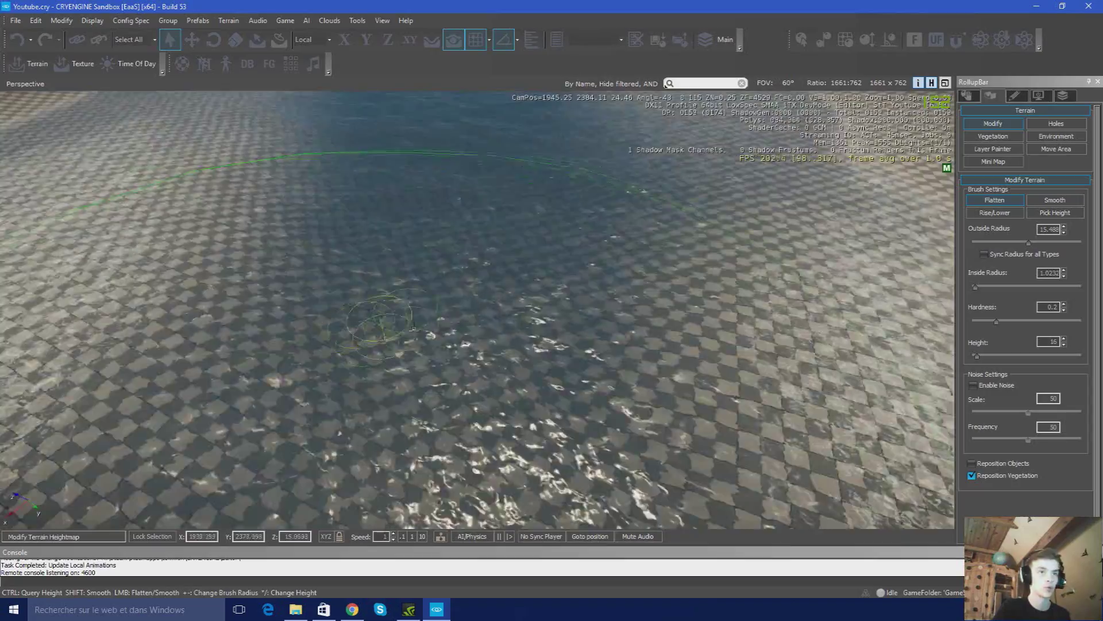
Set the Flatten height to 15.5 and fill the drop between the shoreline shelf and the middle of the bay
mouse_move(653, 311)
right_down()
mouse_move(638, 312)
mouse_move(644, 337)
mouse_move(661, 319)
right_up()
key(w)
key(s)
double_click(1050, 343)
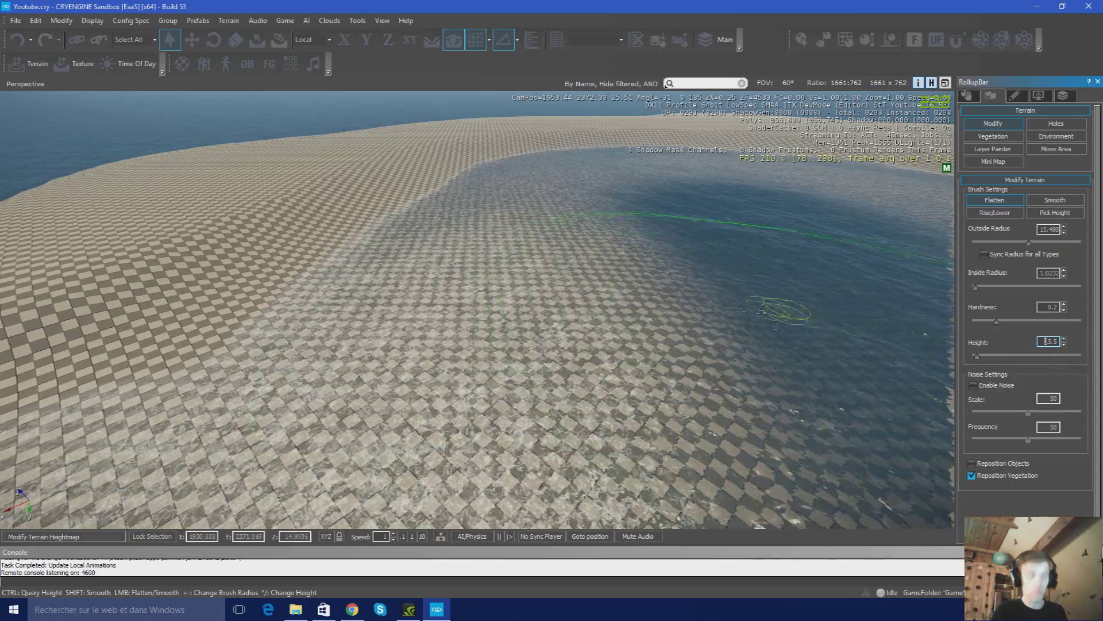
drag(587, 225, 534, 282)
key(s)
drag(604, 291, 569, 346)
right_drag(536, 411, 363, 425)
right_drag(507, 413, 572, 372)
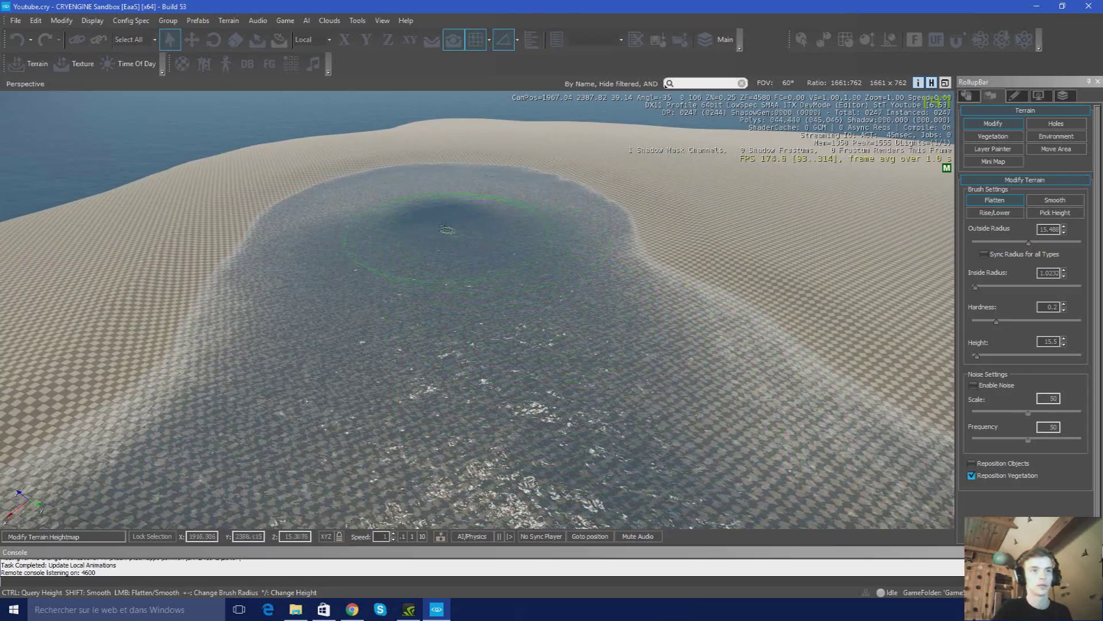
Flatten the remaining deeper area at the inner end of the bay at height 15.5
right_drag(396, 230, 454, 247)
key(w)
mouse_move(544, 328)
right_down()
mouse_move(478, 303)
mouse_move(556, 329)
right_up()
right_drag(538, 393, 541, 394)
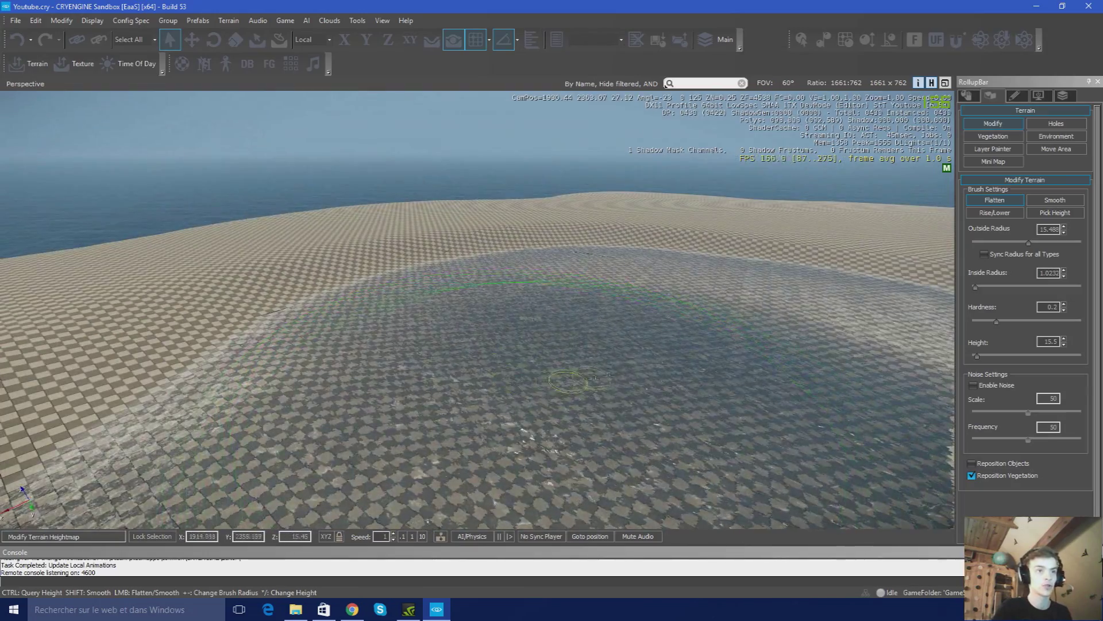
right_drag(652, 330, 504, 283)
key(s)
right_drag(578, 335, 563, 350)
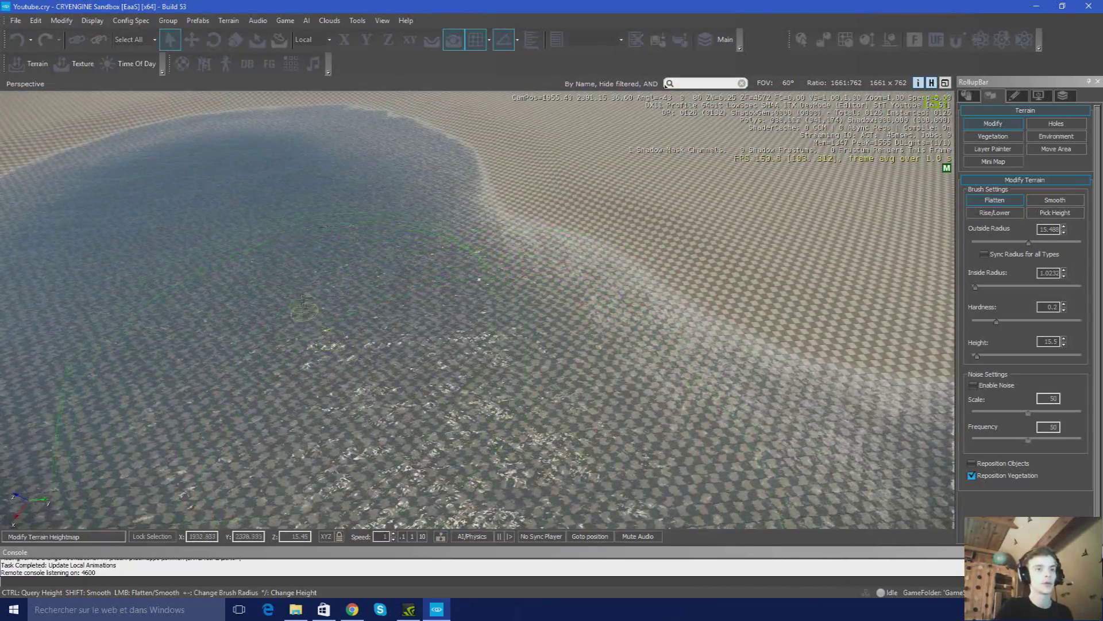
Examine the bay and its sloping shoreline from close to the ground
mouse_move(294, 233)
right_down()
mouse_move(460, 396)
mouse_move(497, 393)
mouse_move(474, 361)
right_up()
key(a)
key(d)
key(s)
key(shift)
right_drag(337, 199, 305, 249)
key(w)
right_drag(455, 352, 457, 352)
key(d)
key(s)
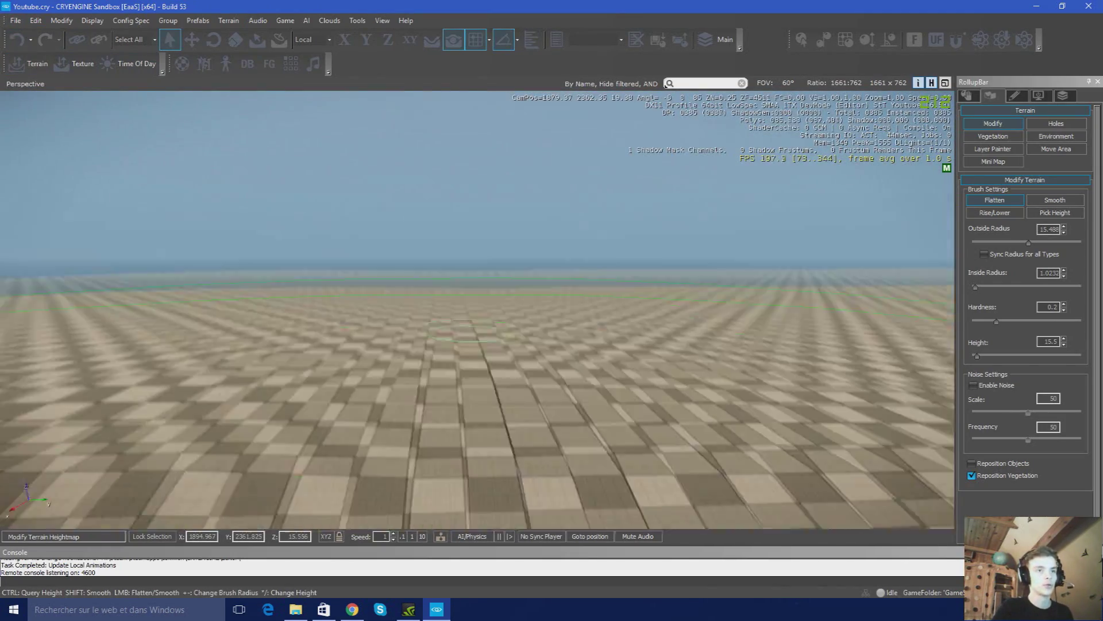
Switch to the Smooth brush, set its outside radius to about 33.1, and soften the slopes around the bay's shore
right_drag(468, 336, 469, 357)
click(1058, 201)
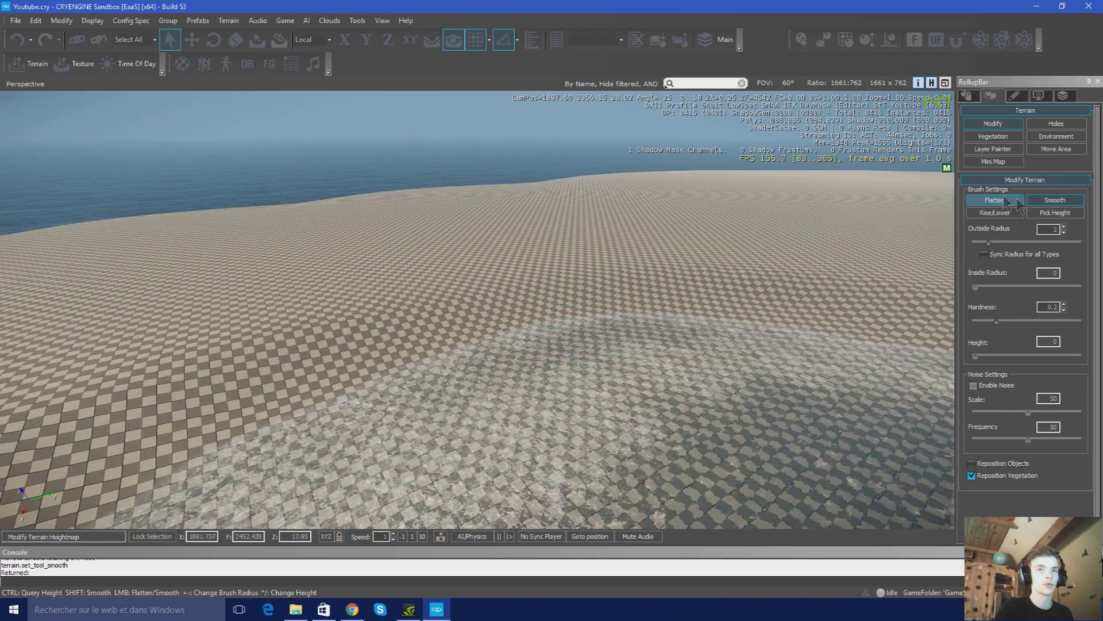
drag(1023, 243, 1045, 242)
key(s)
key(d)
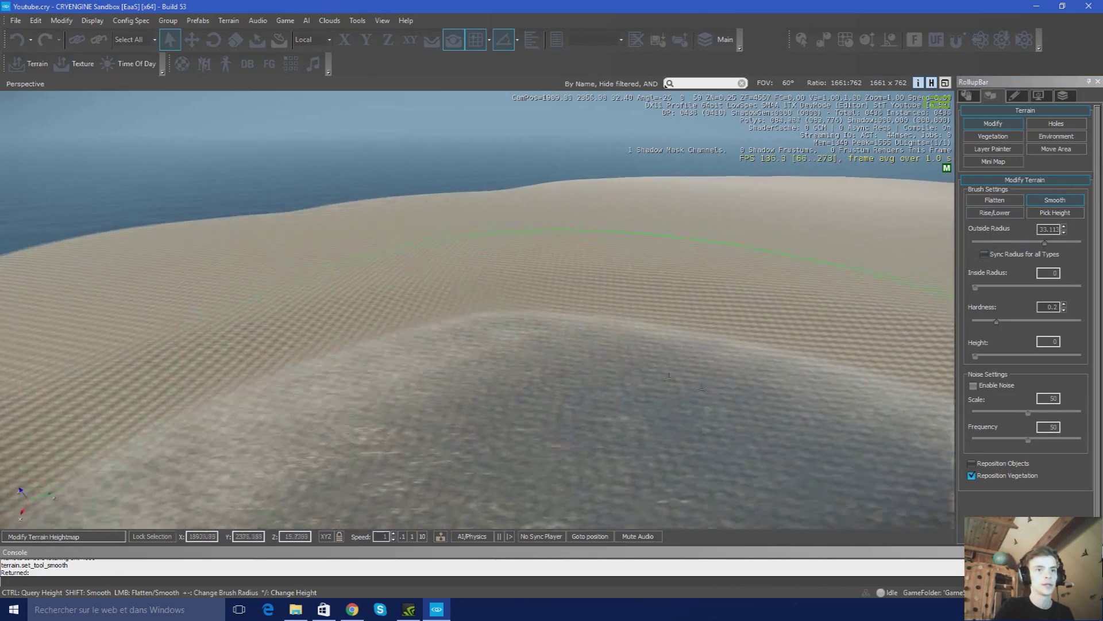
key(d)
right_drag(836, 420, 510, 293)
key(s)
right_drag(624, 267, 624, 298)
key(a)
key(w)
right_drag(793, 300, 795, 320)
key(w)
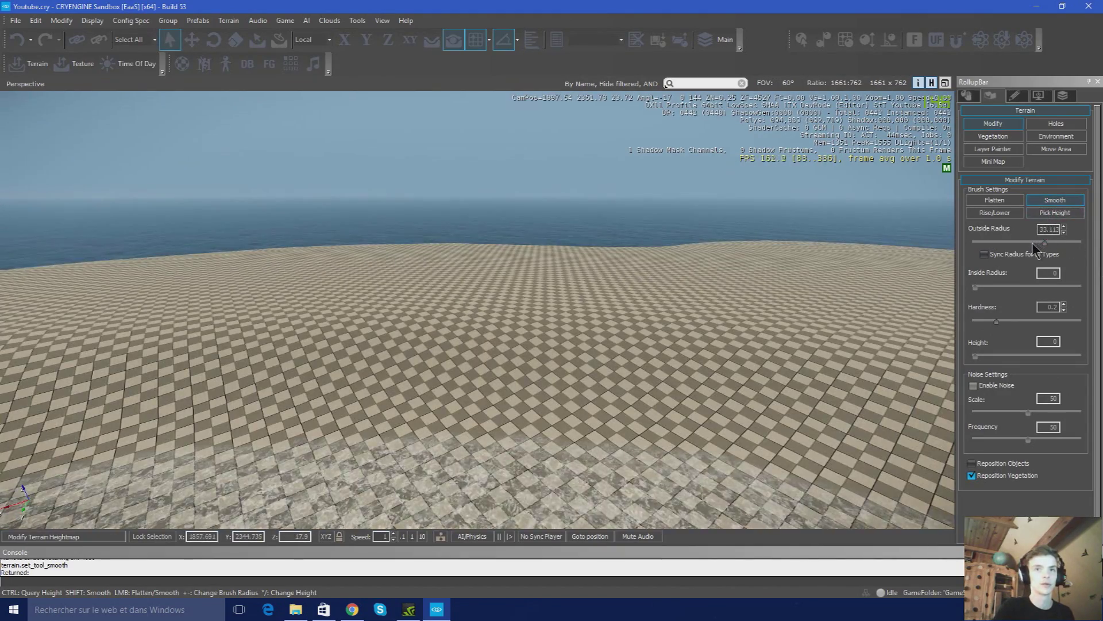
Reduce the Smooth brush's outside radius to about 17 and smooth the transition between beach and water along the bay
click(1032, 242)
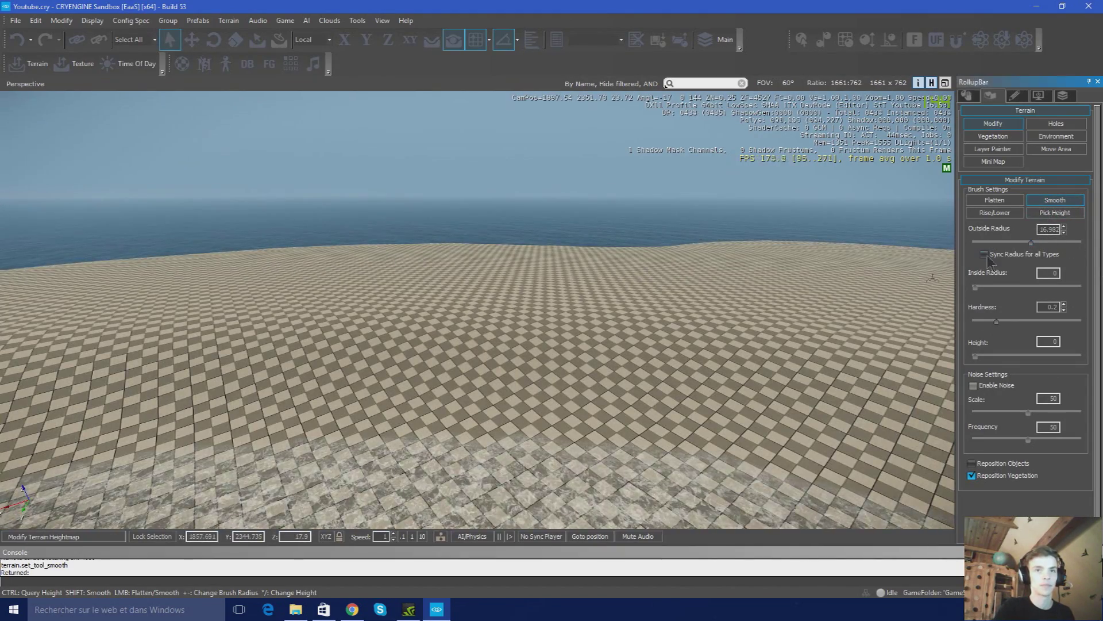
right_drag(650, 344, 722, 377)
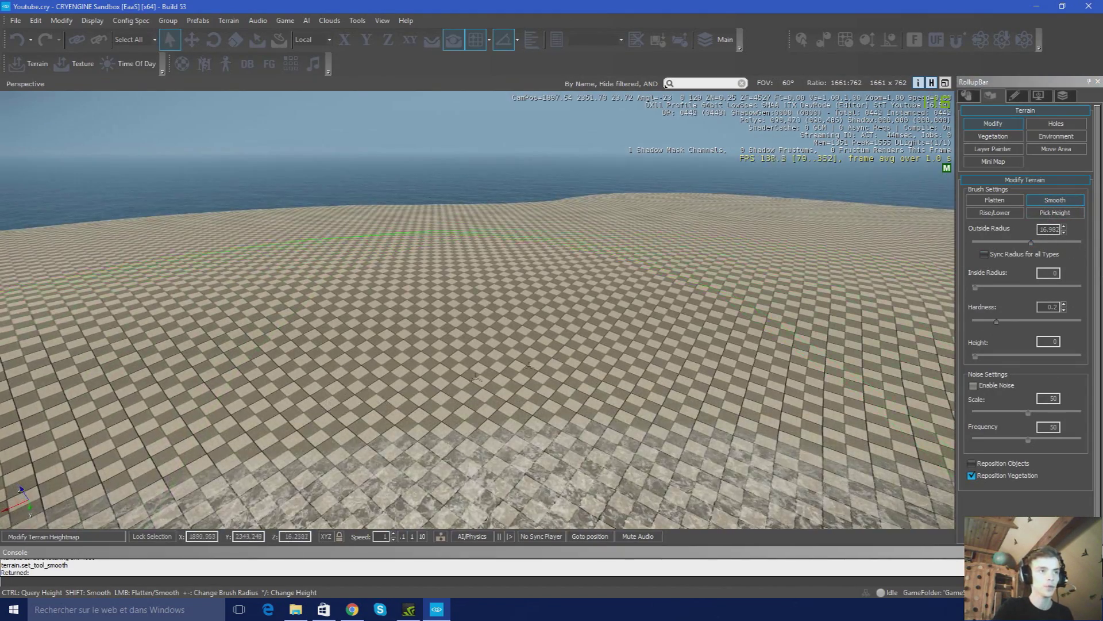
right_drag(529, 366, 523, 341)
key(s)
right_drag(291, 326, 424, 319)
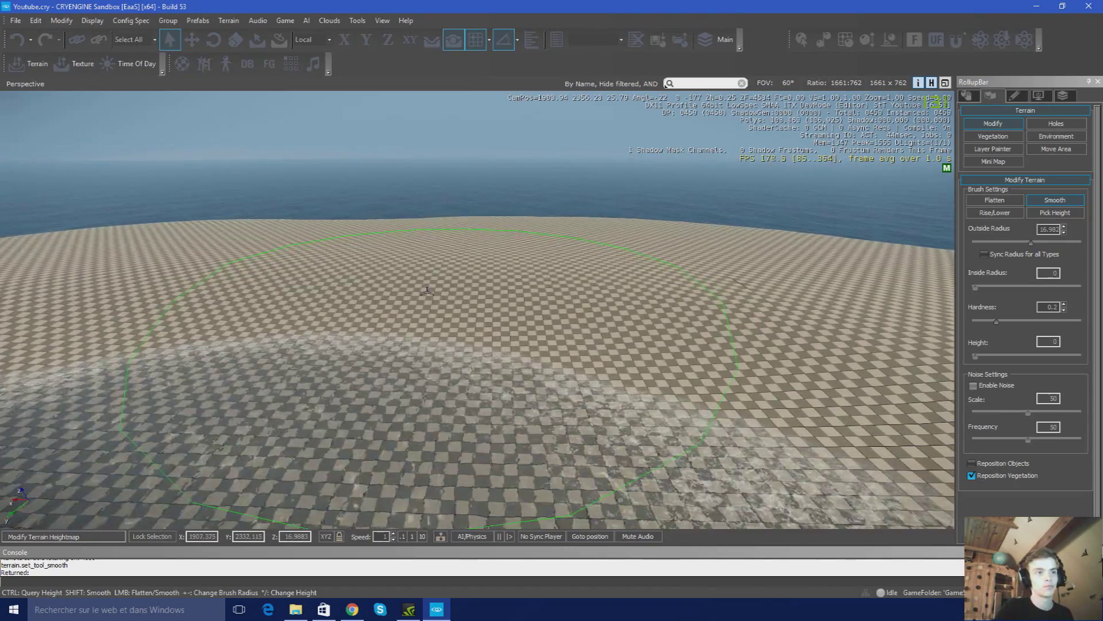
right_drag(350, 323, 413, 303)
key(a)
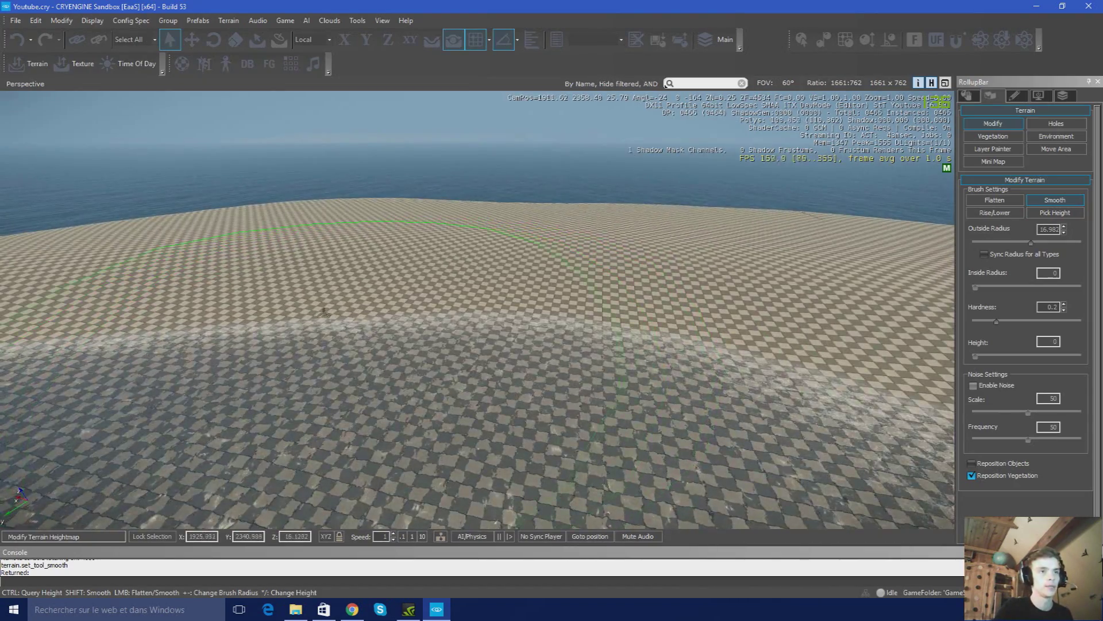
right_drag(295, 315, 350, 295)
key(a)
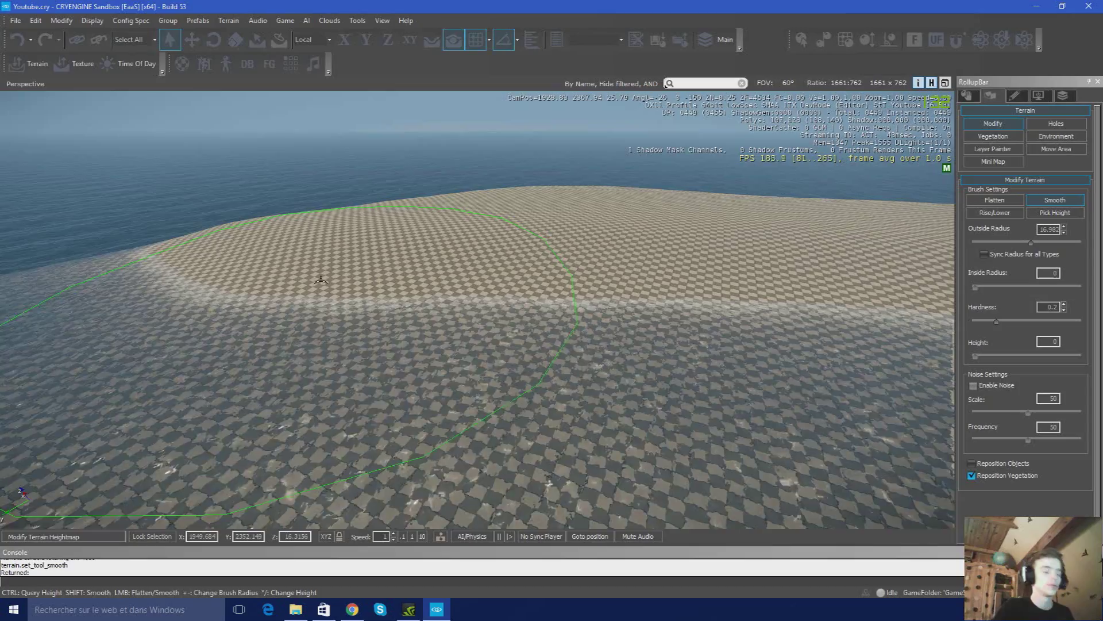
right_drag(417, 316, 681, 271)
key(w)
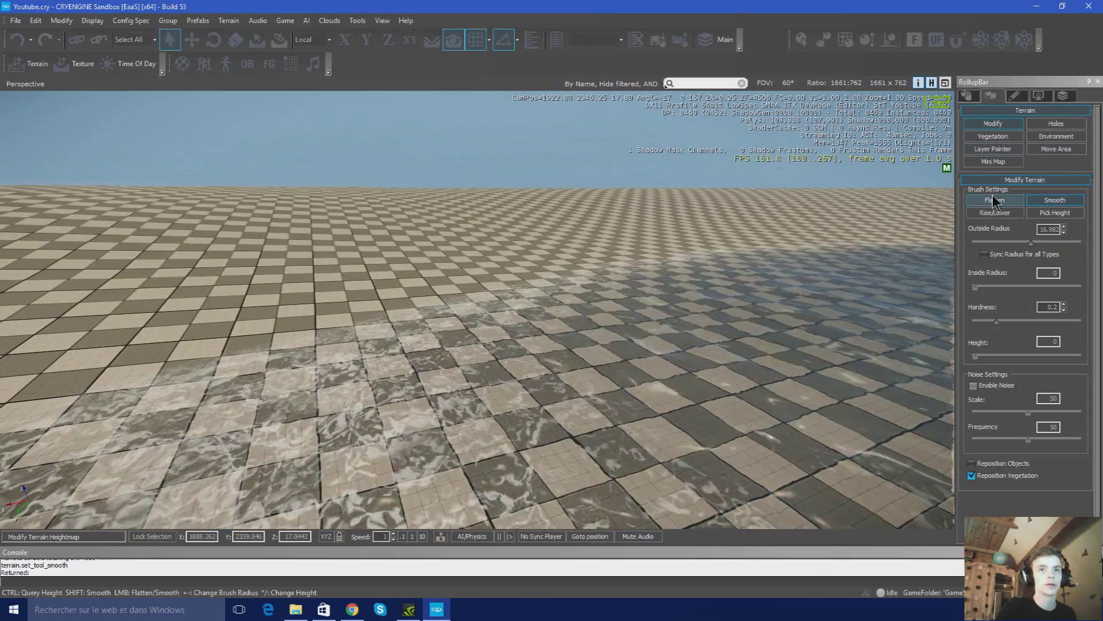
Raise a steep hill on the bay's shore using the Flatten brush with outside radius about 5.13 and height 25
click(994, 199)
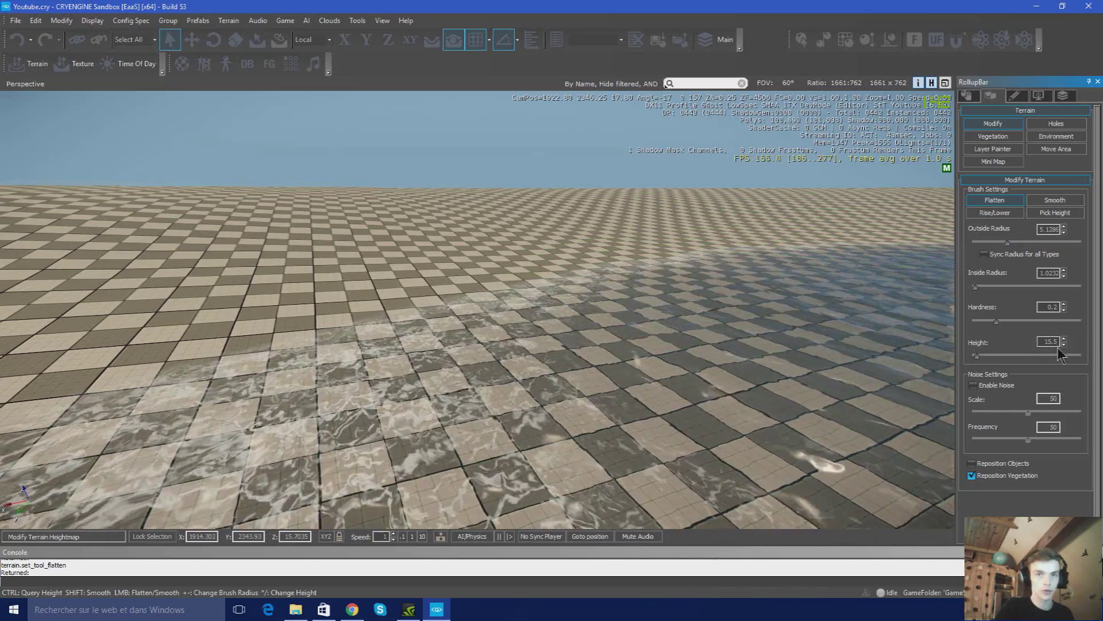
right_drag(497, 366, 419, 311)
key(s)
drag(410, 305, 372, 281)
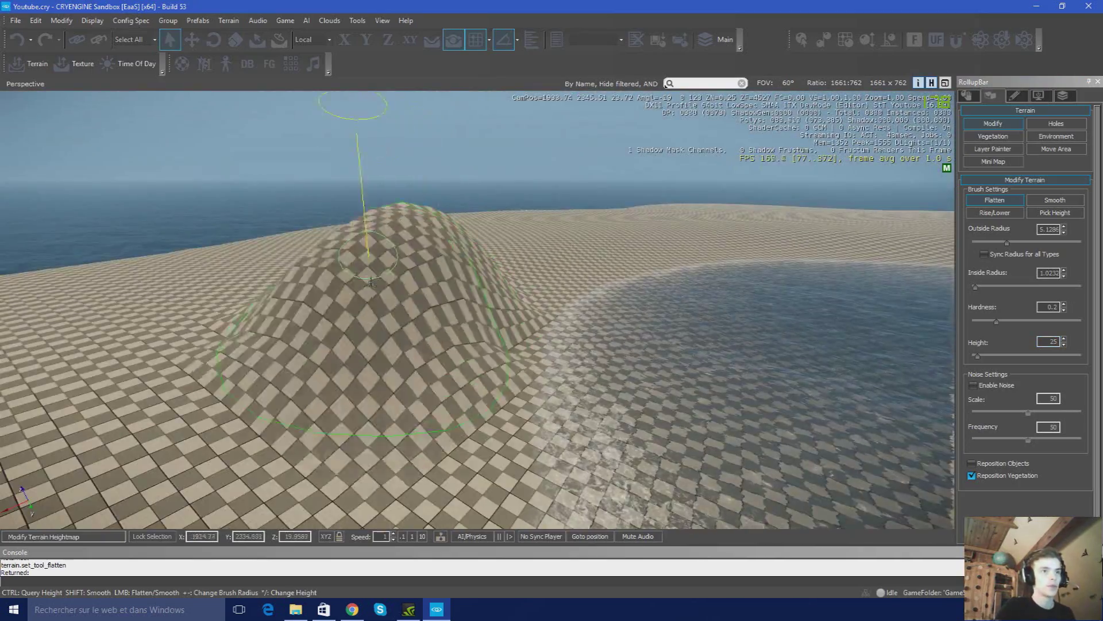
key(s)
key(d)
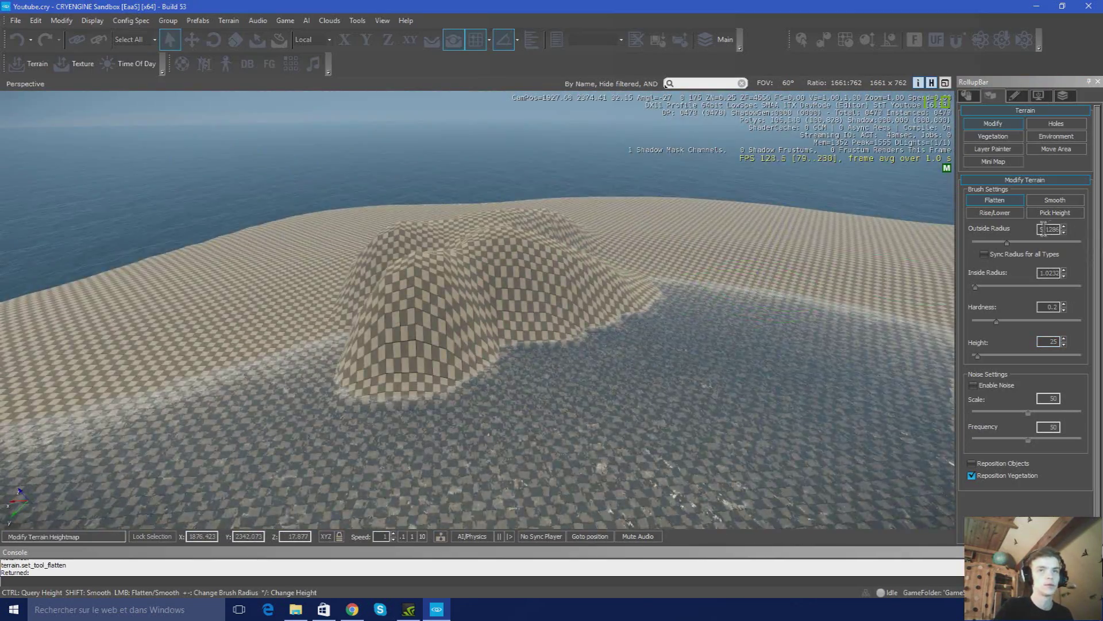
Soften the steep hill on the bay's shore into a gentle slope using the Smooth brush with outside radius about 17
click(1055, 200)
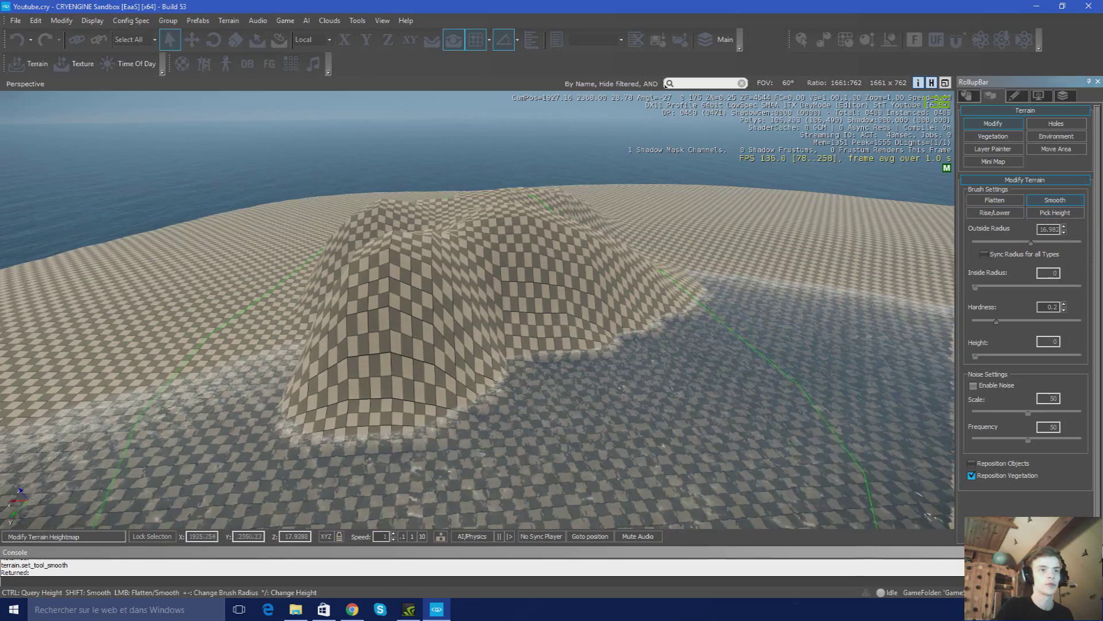
right_drag(485, 333, 477, 330)
key(w)
key(s)
right_drag(598, 306, 578, 288)
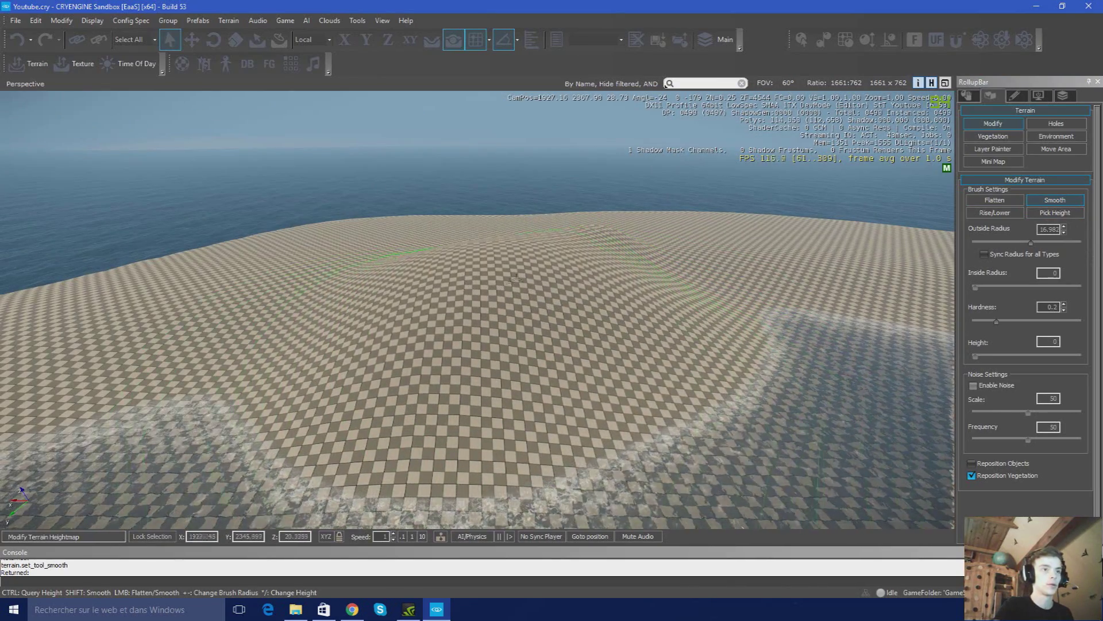
key(d)
mouse_move(532, 278)
right_down()
mouse_move(615, 298)
mouse_move(604, 288)
mouse_move(620, 275)
mouse_move(572, 247)
mouse_move(611, 251)
mouse_move(592, 275)
mouse_move(644, 216)
mouse_move(684, 218)
mouse_move(624, 229)
right_up()
key(w)
key(s)
key(d)
key(w)
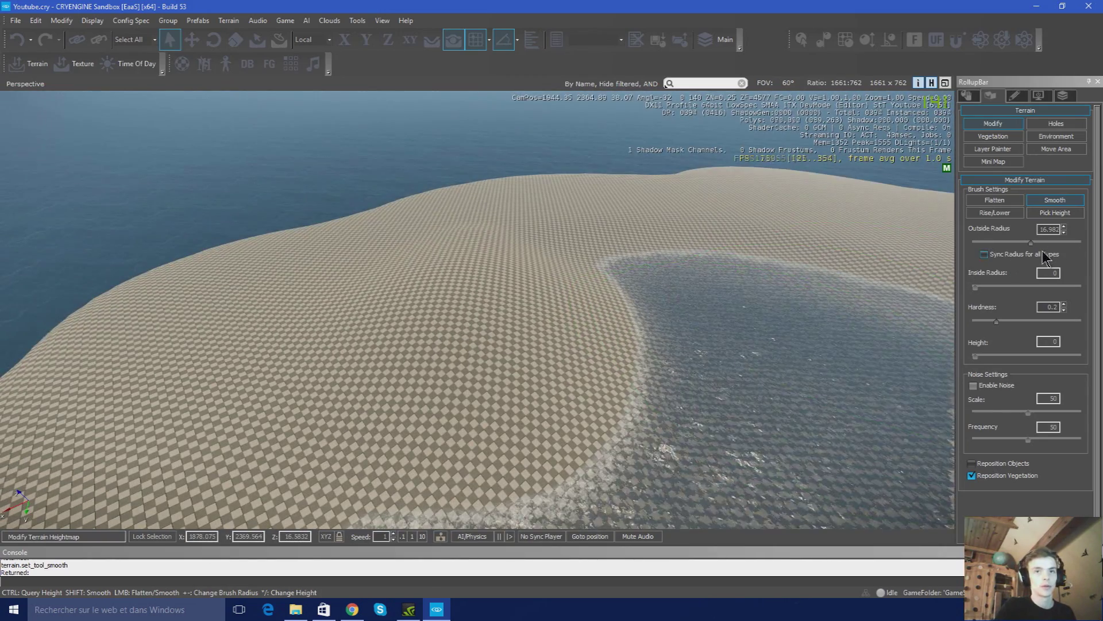
Undo the terrain strokes that raised and smoothed the hill on the bay's shore
click(26, 44)
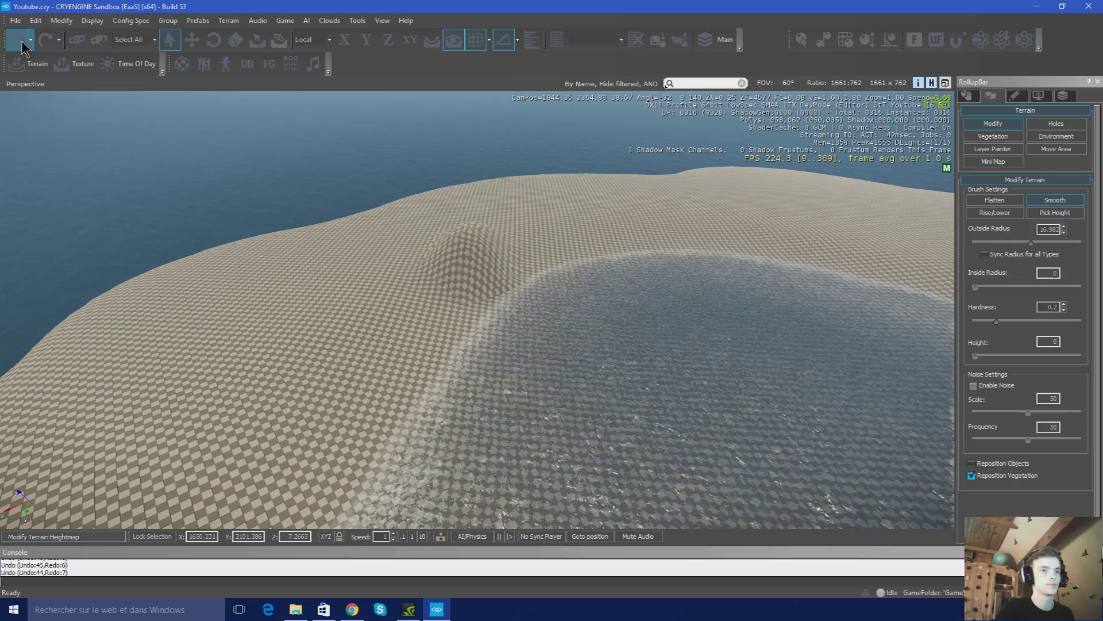
click(48, 41)
right_drag(405, 344, 405, 359)
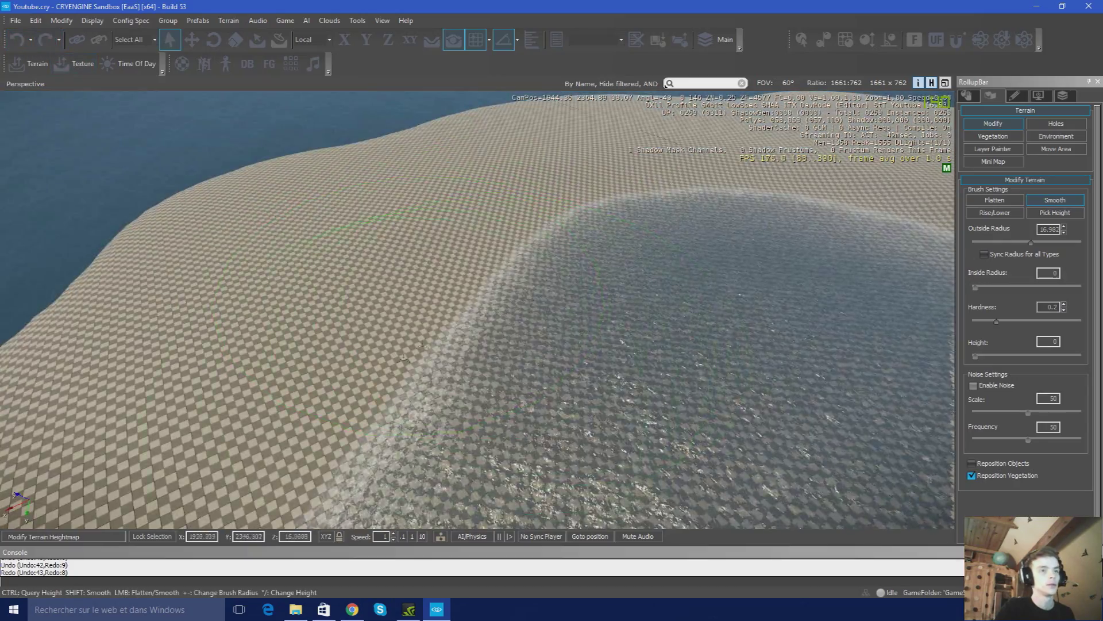
Examine the bay and the surrounding flat land of the island from several angles
right_drag(710, 224, 661, 218)
key(d)
right_drag(482, 198, 385, 201)
key(s)
key(d)
right_drag(479, 314, 554, 279)
key(w)
right_drag(440, 305, 359, 309)
key(s)
key(w)
key(w)
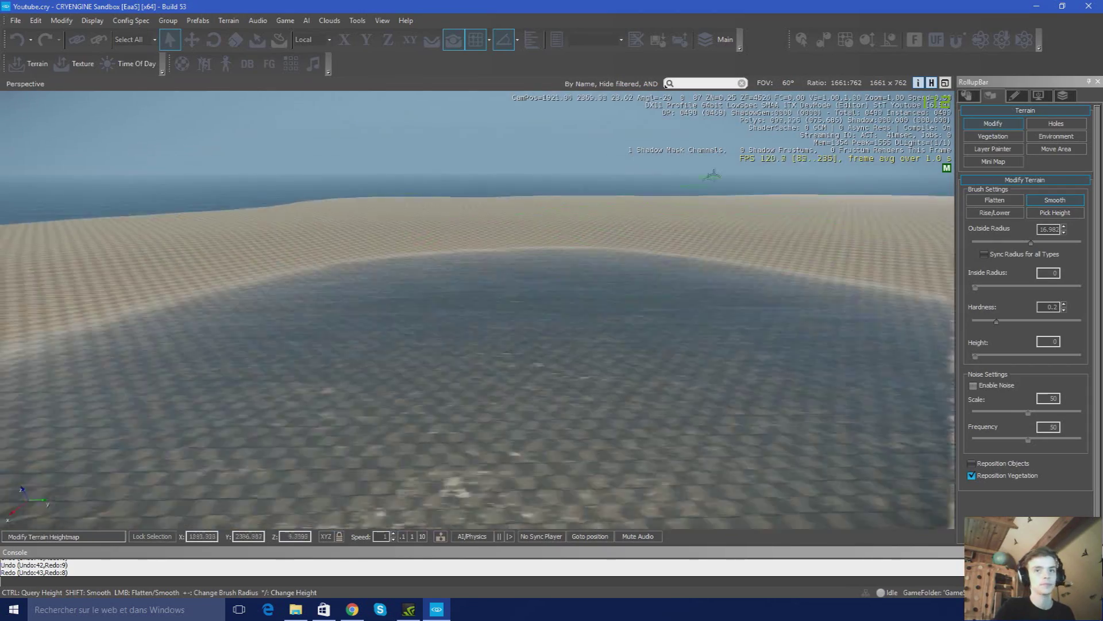
key(s)
right_drag(603, 305, 888, 242)
key(w)
Switch to the Rise/Lower brush with outside radius about 22.39 and inside radius about 10.96 over the island's flat interior
click(972, 213)
right_drag(844, 244, 805, 227)
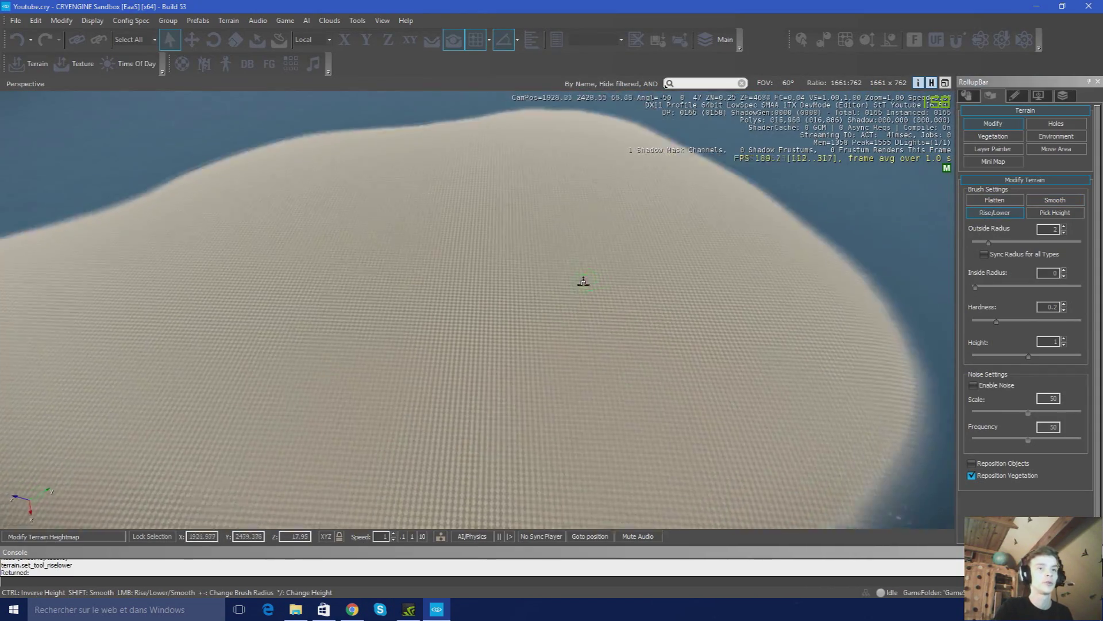
key(w)
click(1036, 243)
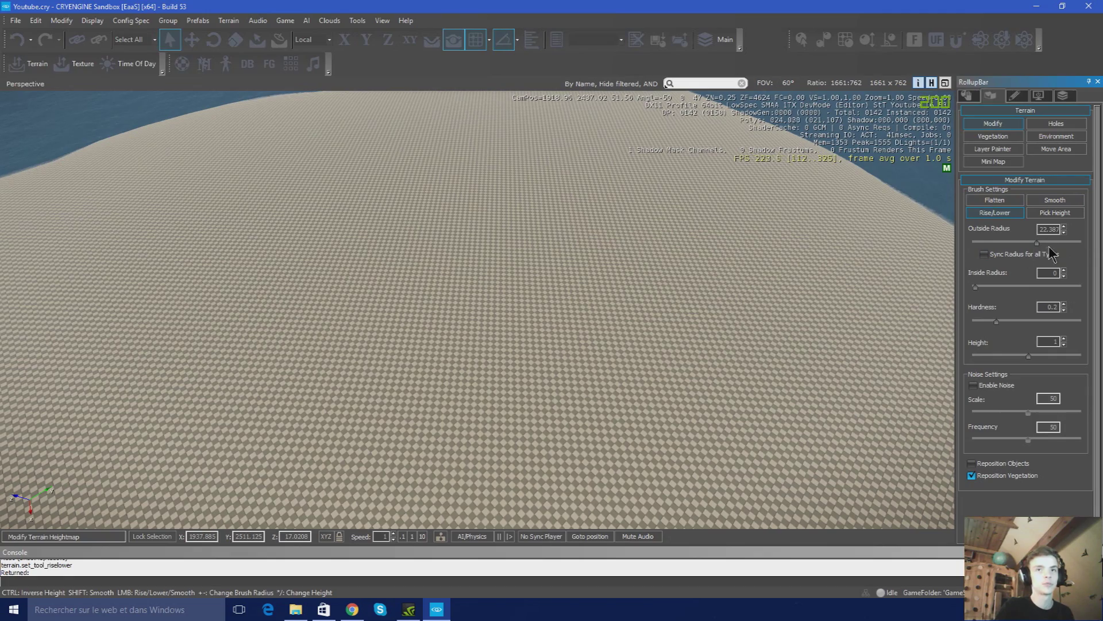
right_drag(552, 342, 529, 325)
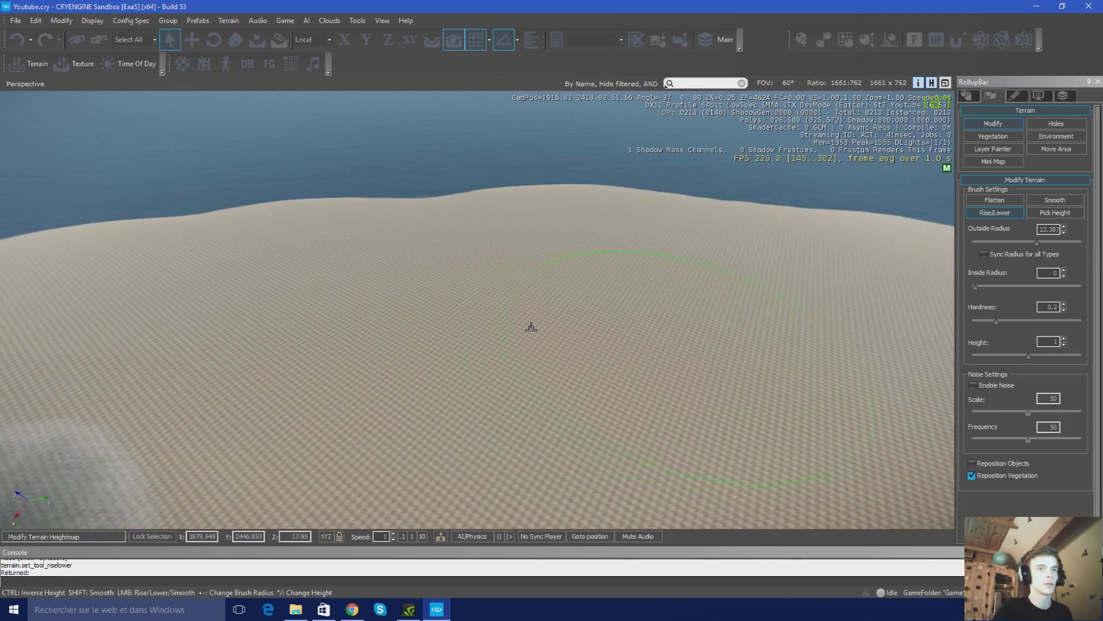
key(a)
mouse_move(519, 313)
right_down()
mouse_move(560, 339)
mouse_move(520, 374)
mouse_move(535, 392)
right_up()
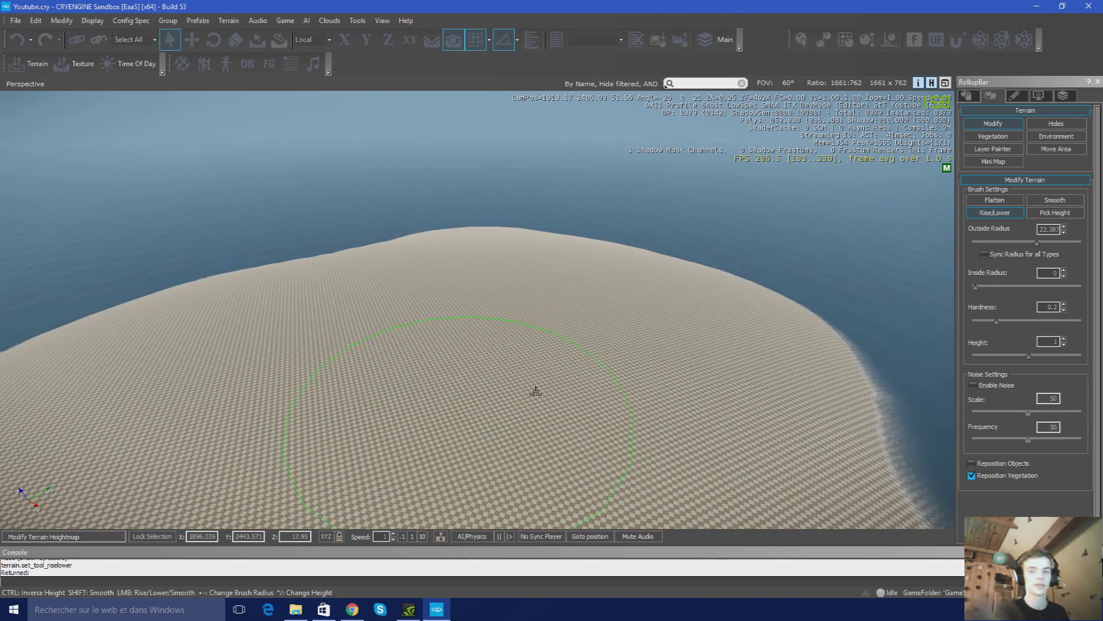
key(d)
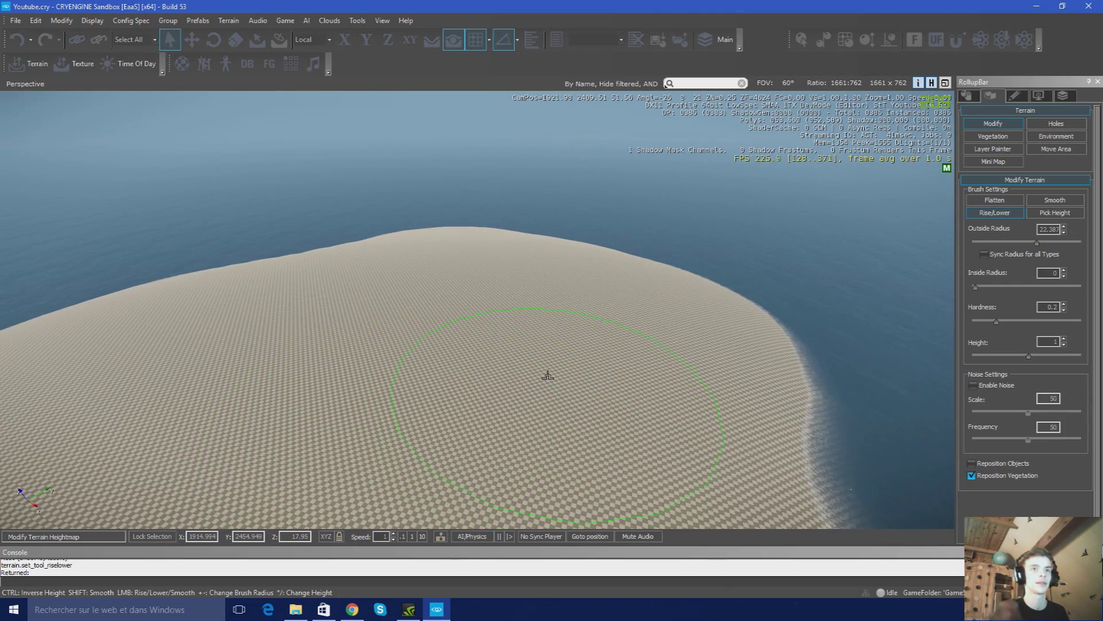
key(w)
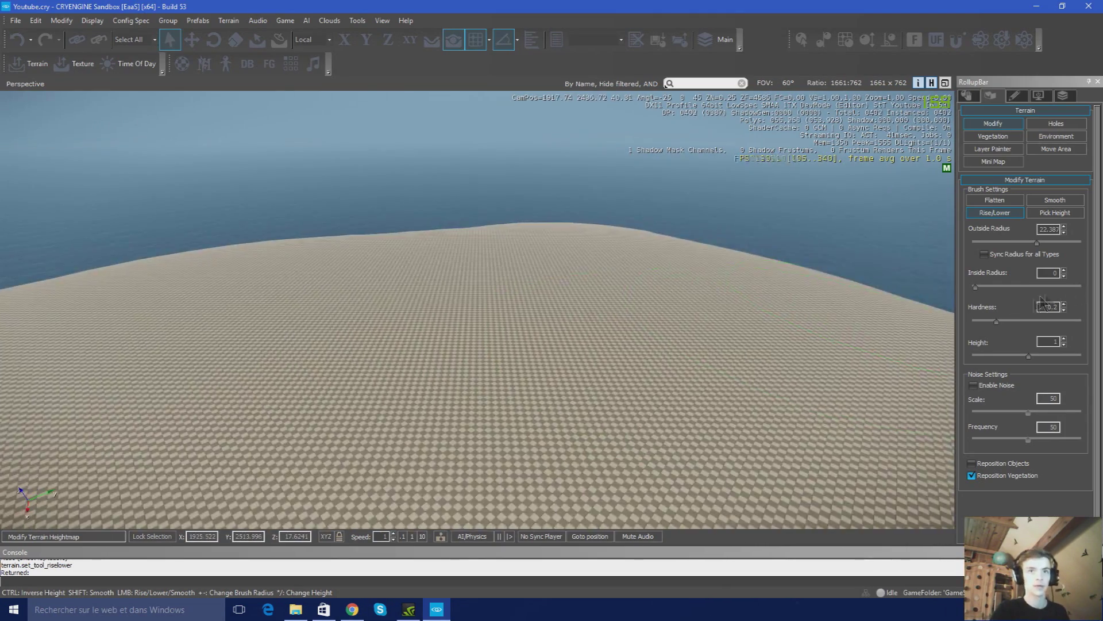
click(1014, 286)
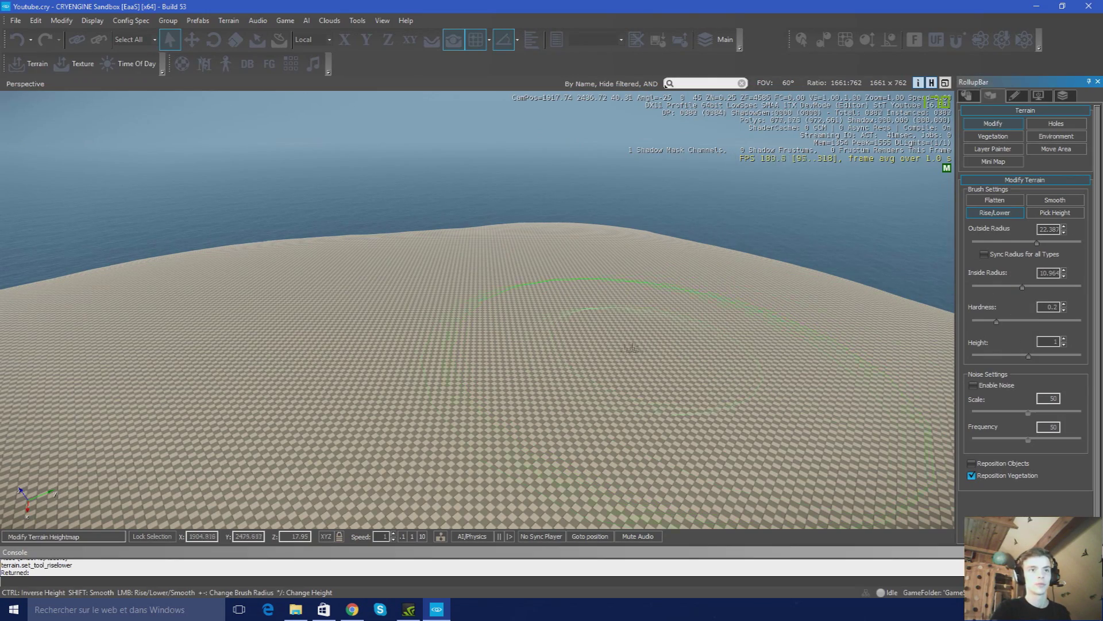
Raise a group of broad hills on the island's flat interior with the Rise/Lower brush at height 1
mouse_move(537, 322)
mouse_down()
mouse_move(509, 320)
mouse_move(640, 300)
mouse_move(630, 321)
mouse_up()
key(a)
mouse_move(631, 321)
right_down()
mouse_move(580, 340)
mouse_move(580, 316)
right_up()
drag(477, 310, 397, 287)
key(a)
right_drag(397, 288, 356, 253)
key(a)
drag(460, 207, 480, 209)
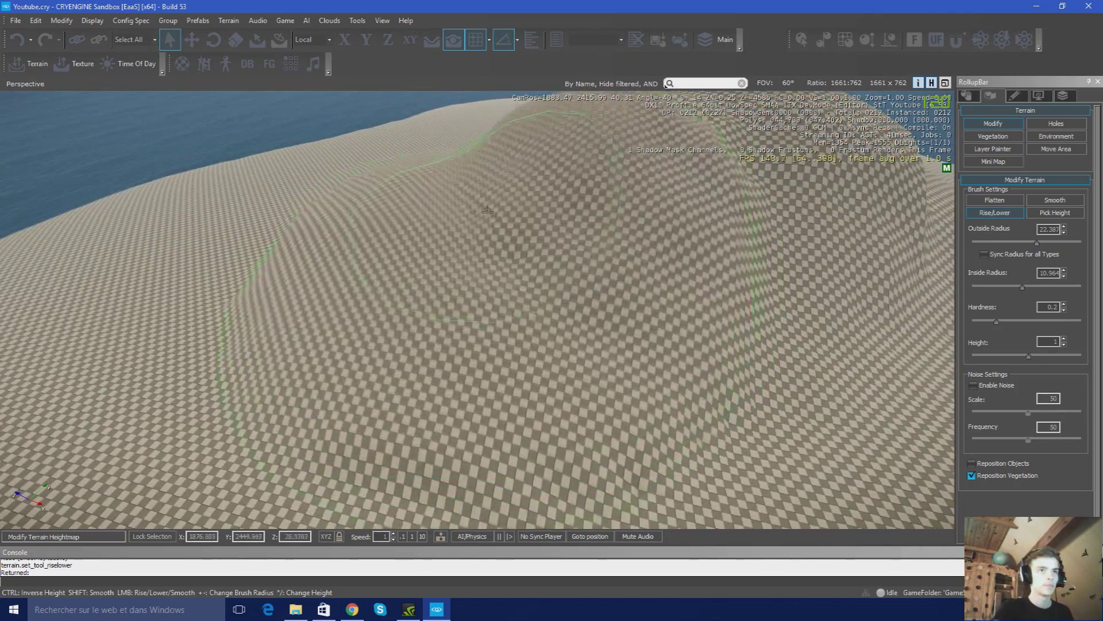
right_drag(480, 209, 632, 218)
Reduce the Rise/Lower brush's outside radius to about 7.94 and raise rugged peaks and ridges on the hills
drag(1038, 242, 1016, 242)
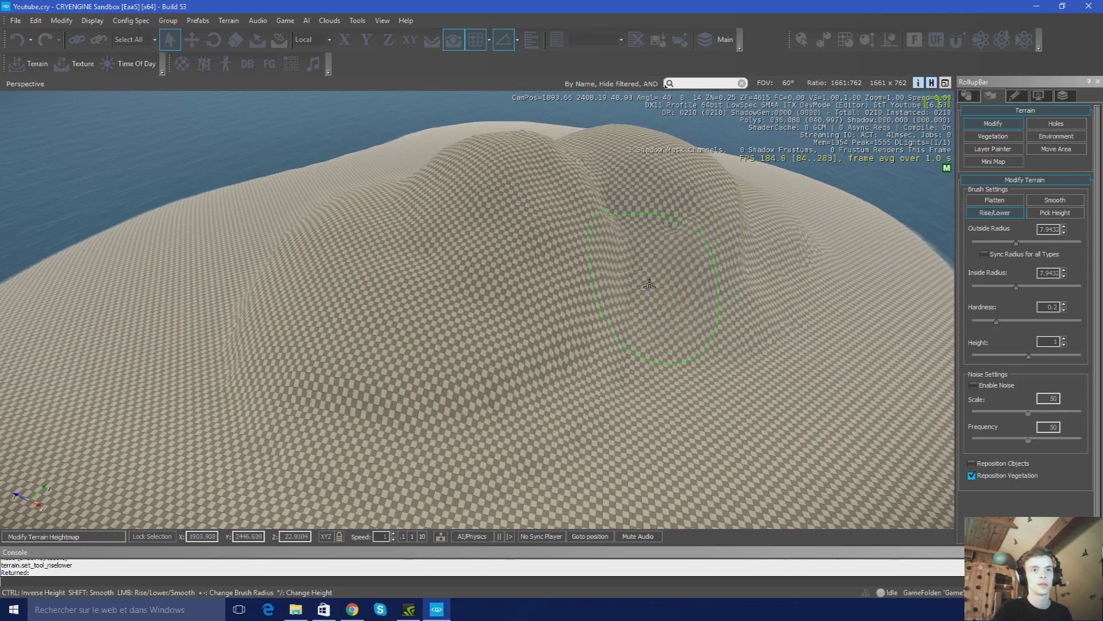
drag(636, 249, 611, 386)
mouse_move(538, 316)
mouse_down()
mouse_move(597, 253)
mouse_move(426, 241)
mouse_move(408, 282)
mouse_move(539, 366)
mouse_up()
key(a)
mouse_move(539, 366)
right_down()
mouse_move(546, 344)
mouse_move(525, 276)
mouse_move(562, 246)
right_up()
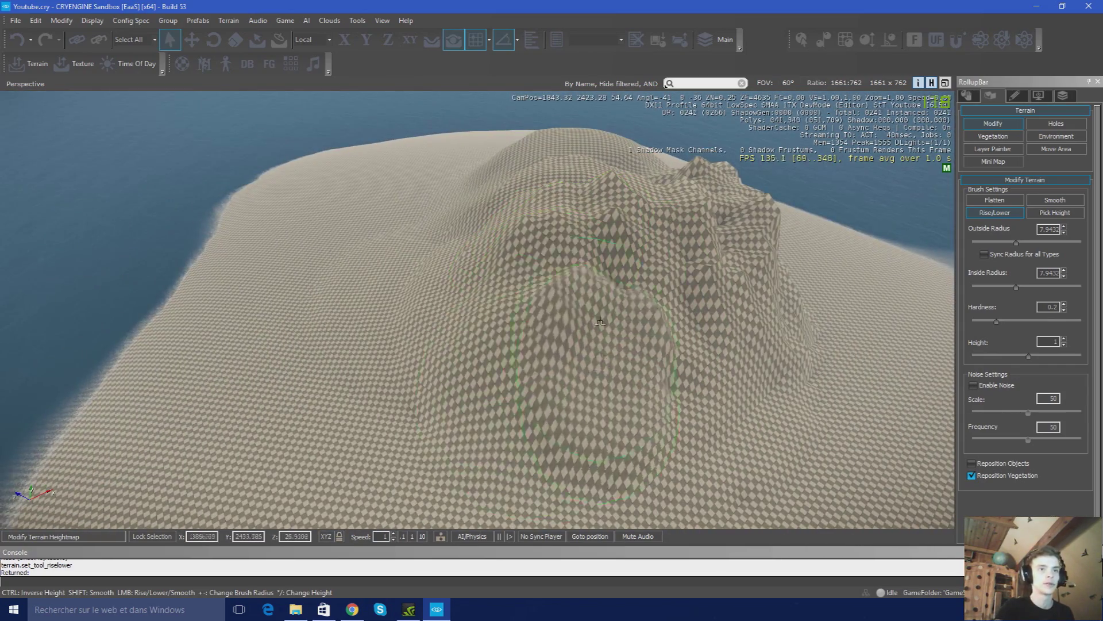
key(d)
right_drag(446, 300, 432, 196)
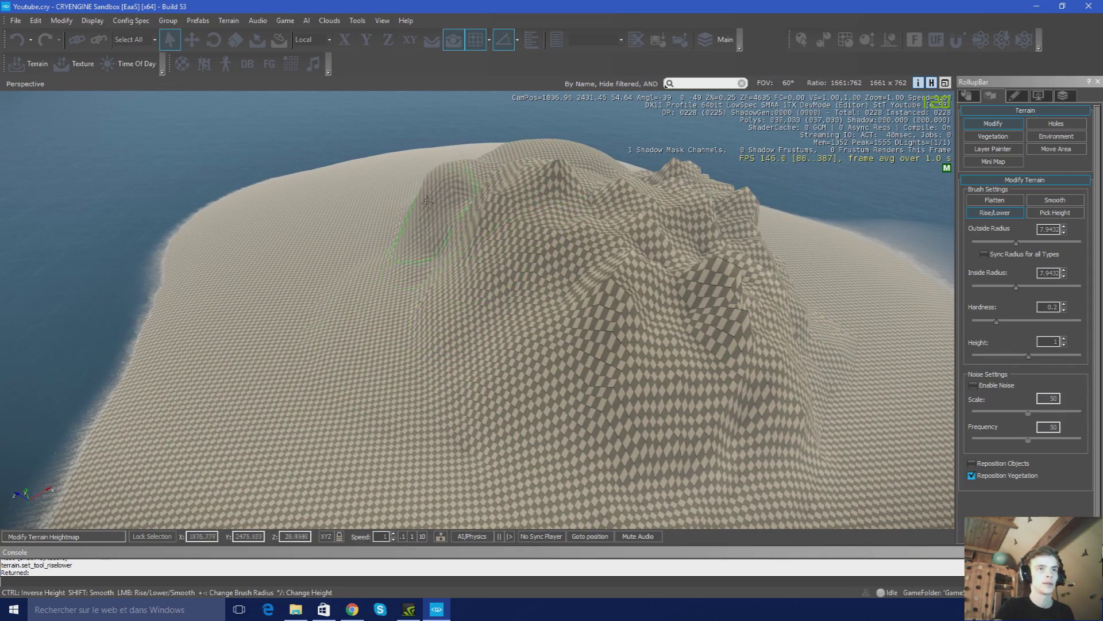
key(s)
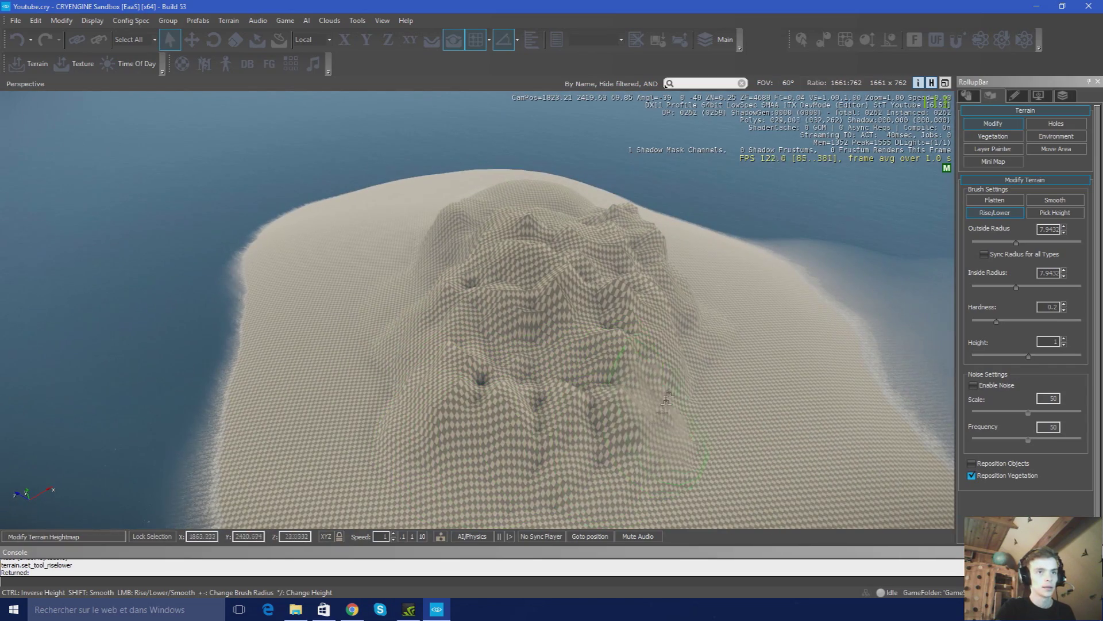
Extend the mountain with further peaks and bulges along its side using the Rise/Lower brush
key(d)
key(w)
shift+right_drag(695, 384, 587, 291)
key(s)
key(d)
key(s)
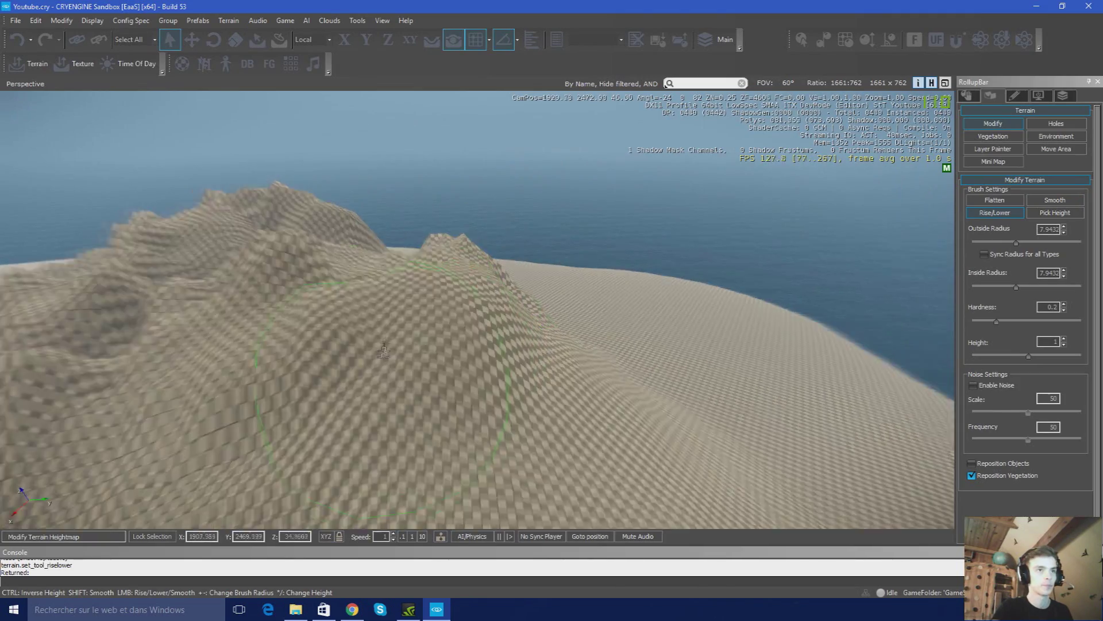
key(d)
drag(465, 331, 455, 332)
drag(486, 424, 408, 373)
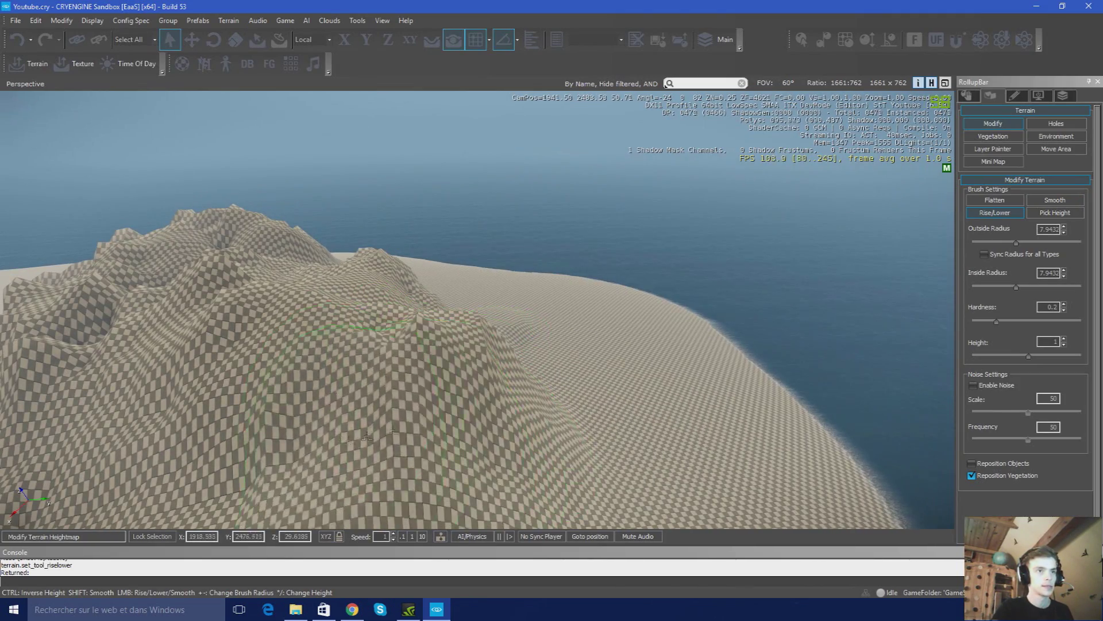
key(s)
key(a)
right_drag(408, 373, 379, 399)
mouse_move(448, 368)
mouse_down()
mouse_move(500, 413)
mouse_move(646, 344)
mouse_move(501, 319)
mouse_move(454, 282)
mouse_move(278, 262)
mouse_move(273, 247)
mouse_up()
Build a low plateau at the mountain's foot using the Flatten brush with outside radius about 13.8 and height 25
key(d)
key(a)
mouse_move(273, 247)
right_down()
mouse_move(236, 233)
mouse_move(359, 221)
mouse_move(386, 189)
right_up()
key(w)
key(w)
key(s)
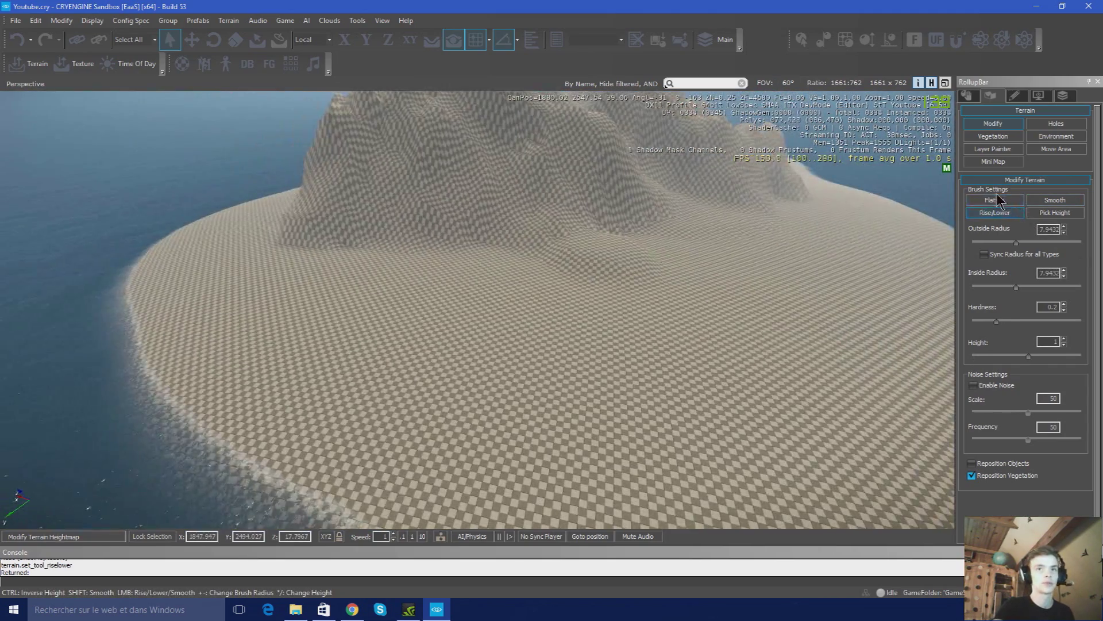
click(996, 200)
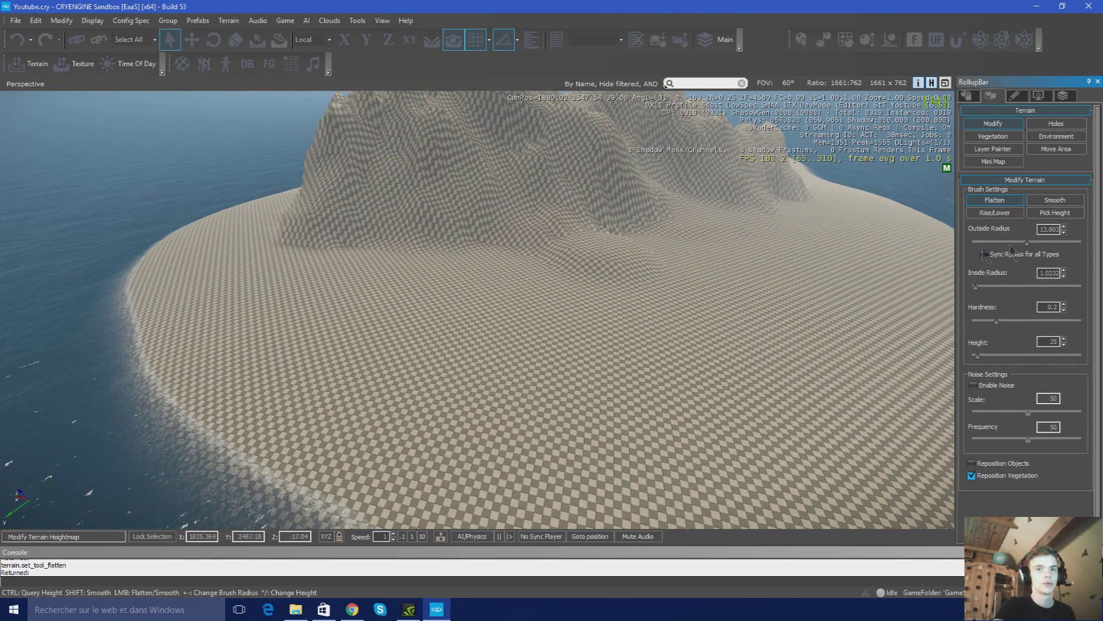
mouse_move(557, 252)
mouse_down()
mouse_move(485, 239)
mouse_move(536, 217)
mouse_move(728, 185)
mouse_move(623, 228)
mouse_move(392, 203)
mouse_move(390, 212)
mouse_up()
key(d)
right_drag(389, 212, 517, 195)
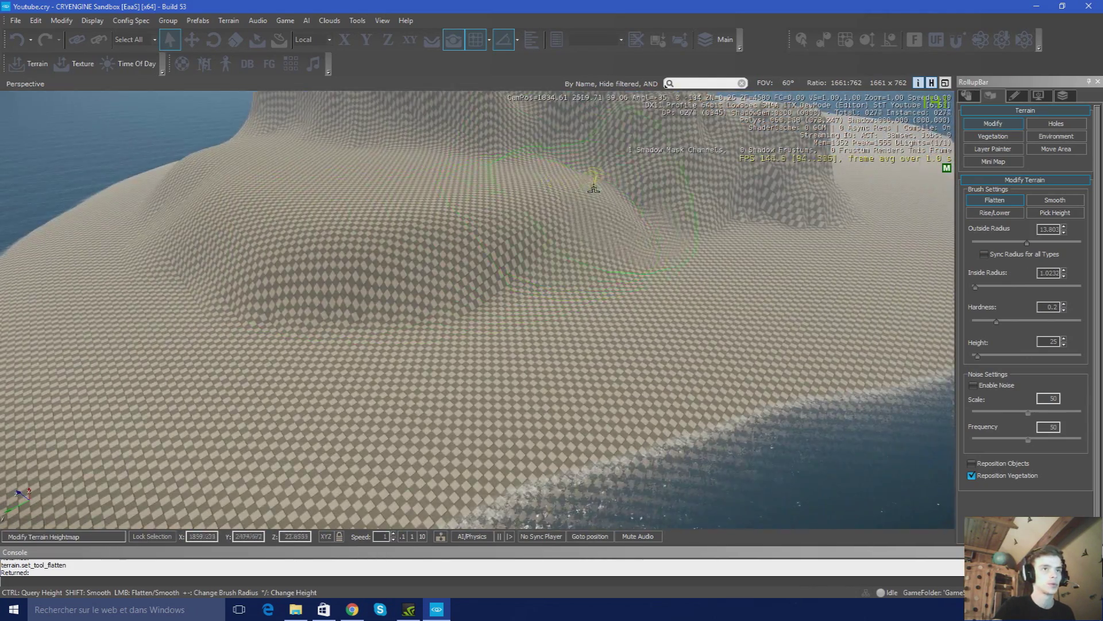
drag(374, 223, 342, 244)
key(a)
Soften the edges of the low plateau using the Smooth brush with outside radius about 17
click(1055, 201)
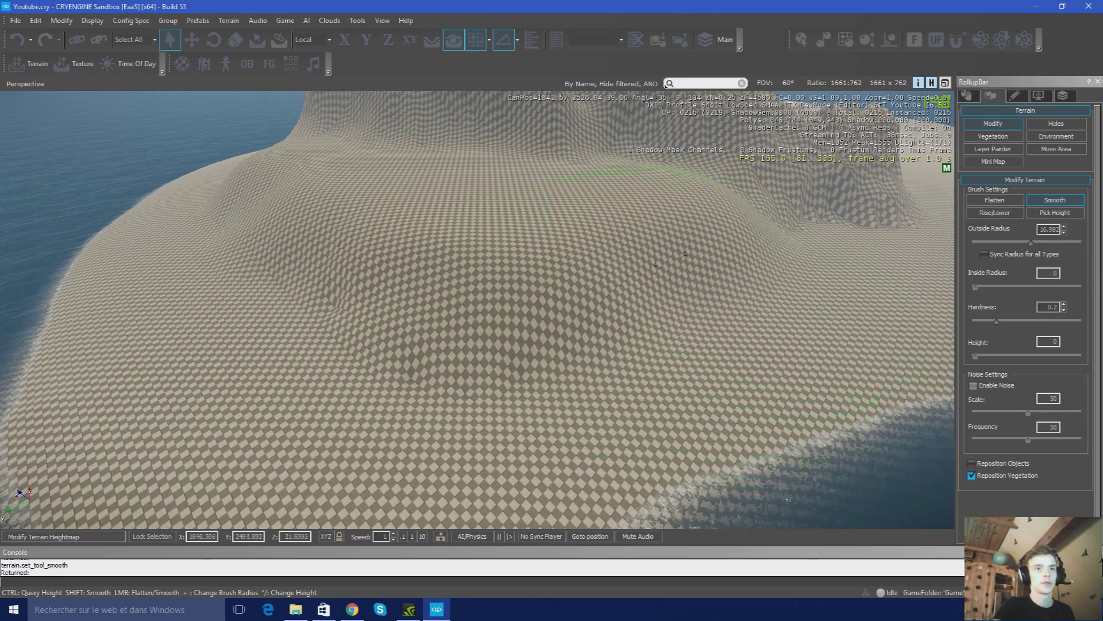
key(d)
mouse_move(551, 266)
mouse_down()
mouse_move(744, 231)
mouse_move(645, 239)
mouse_move(714, 276)
mouse_move(483, 280)
mouse_up()
key(a)
key(a)
Smooth the jagged peaks and gullies along the mountain's ridge above the plateau
mouse_move(482, 281)
right_down()
mouse_move(512, 280)
mouse_move(459, 247)
right_up()
key(w)
drag(460, 247, 460, 265)
mouse_move(460, 264)
right_down()
mouse_move(402, 298)
mouse_move(455, 256)
right_up()
key(s)
key(d)
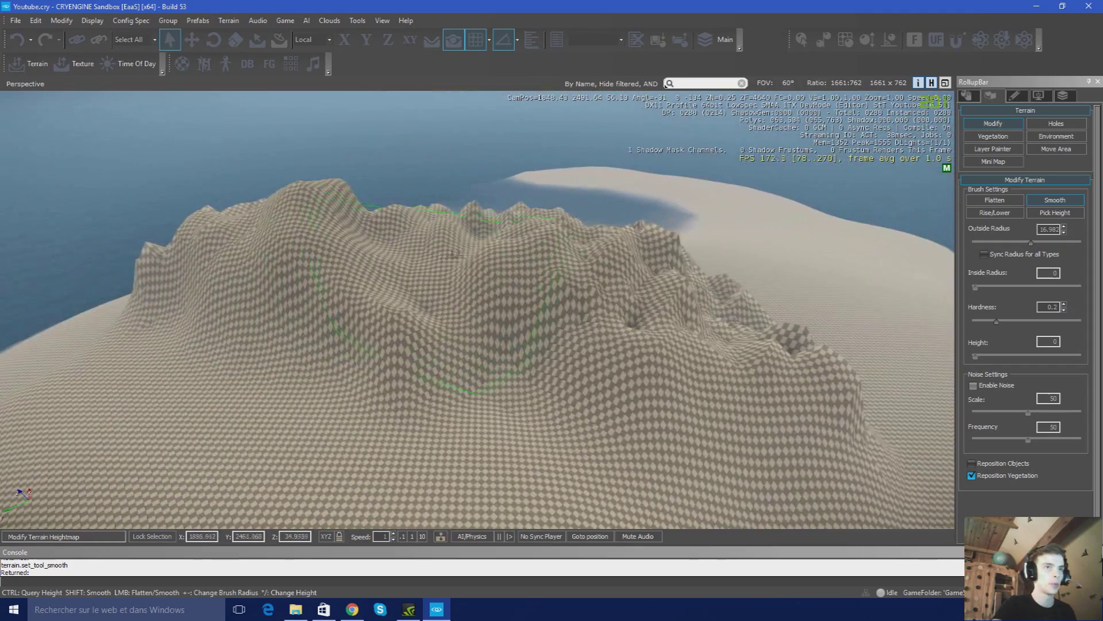
key(d)
right_drag(688, 295, 546, 295)
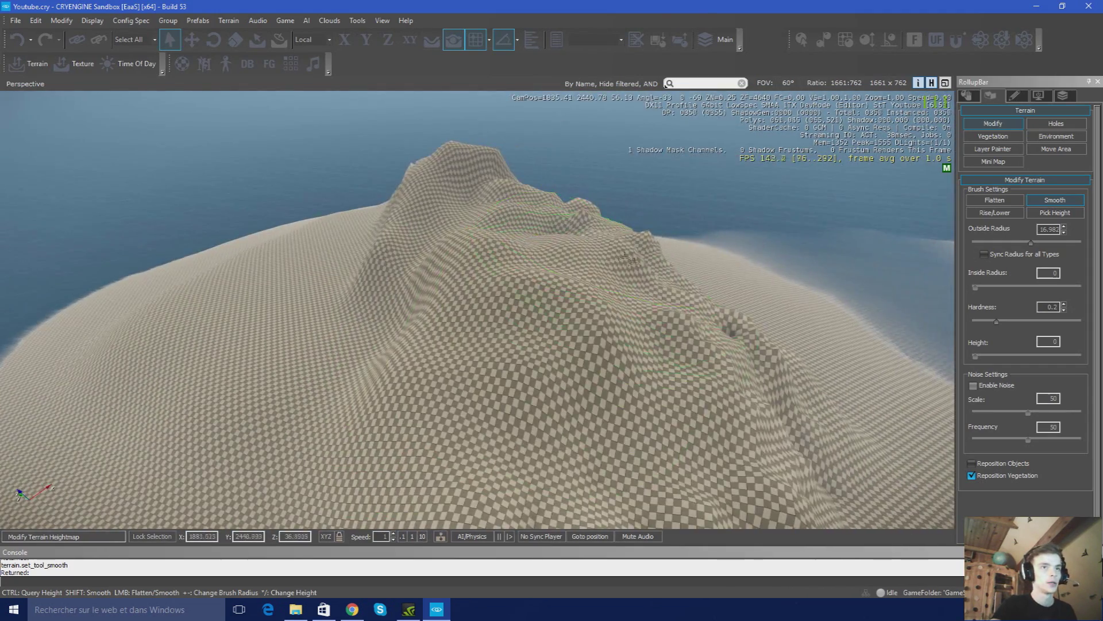
Smooth the remaining bumps and pits on the mountain's slopes and summits
drag(730, 322, 627, 372)
right_drag(626, 371, 575, 331)
key(s)
key(w)
right_drag(356, 226, 252, 219)
key(w)
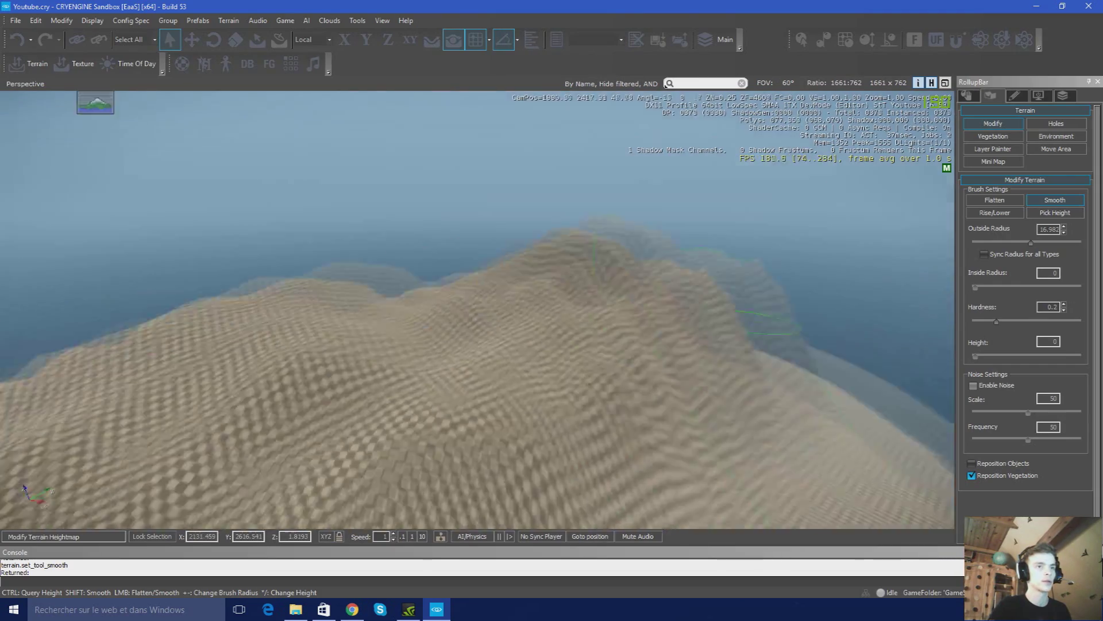
Examine the smoothed mountain and the bay from above and from shore level
right_drag(769, 323, 734, 352)
right_drag(736, 339, 609, 336)
key(w)
key(s)
key(a)
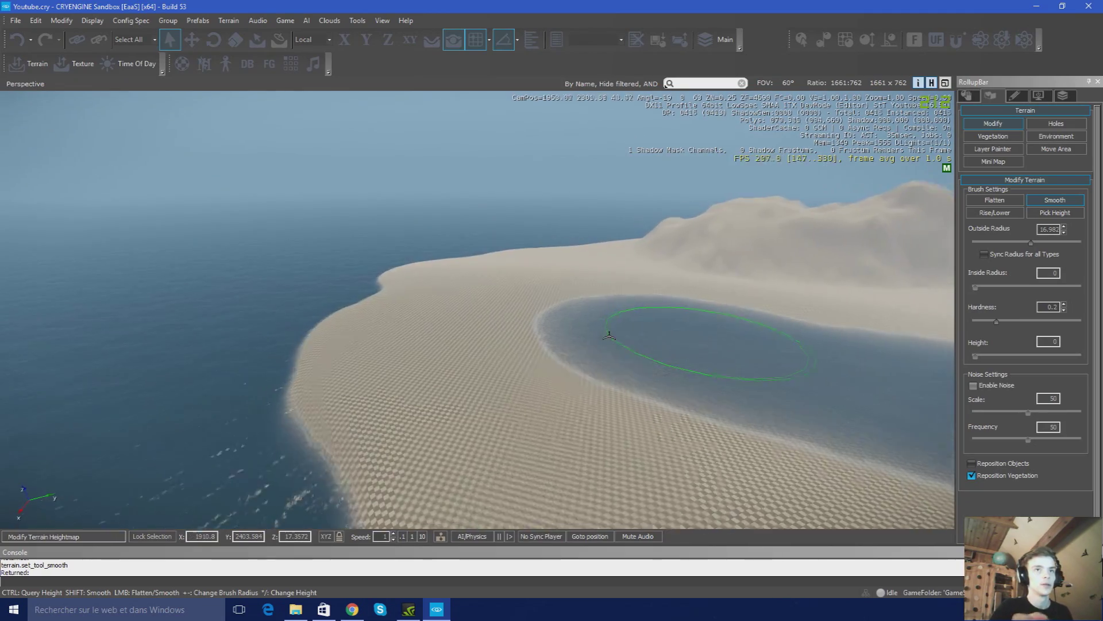
key(w)
right_drag(530, 378, 472, 326)
key(w)
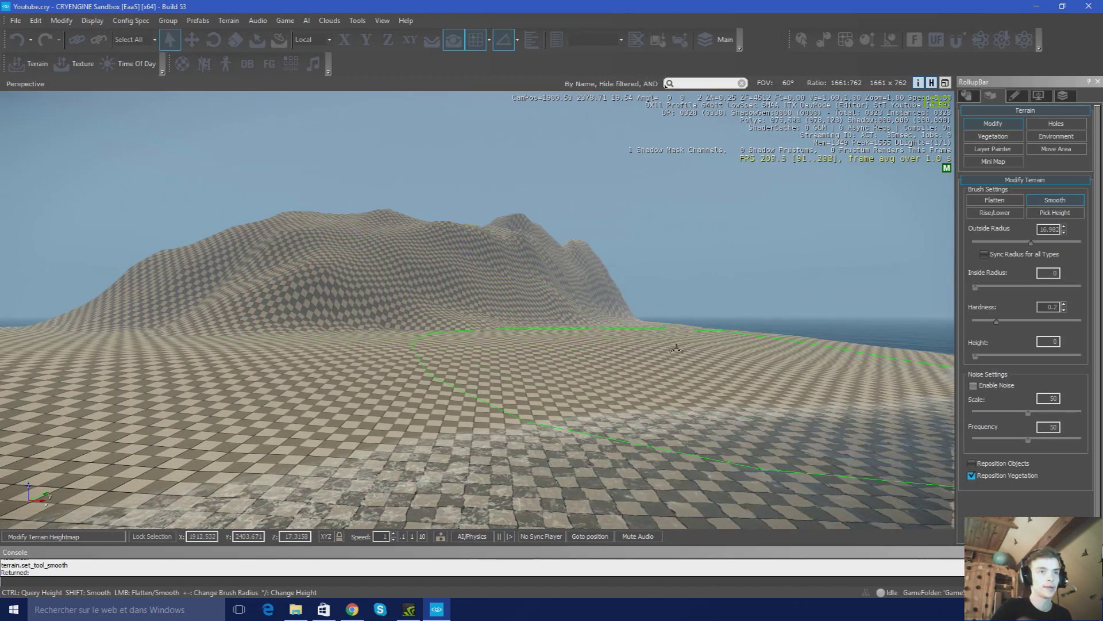
right_drag(666, 340, 662, 396)
key(s)
right_drag(548, 364, 543, 363)
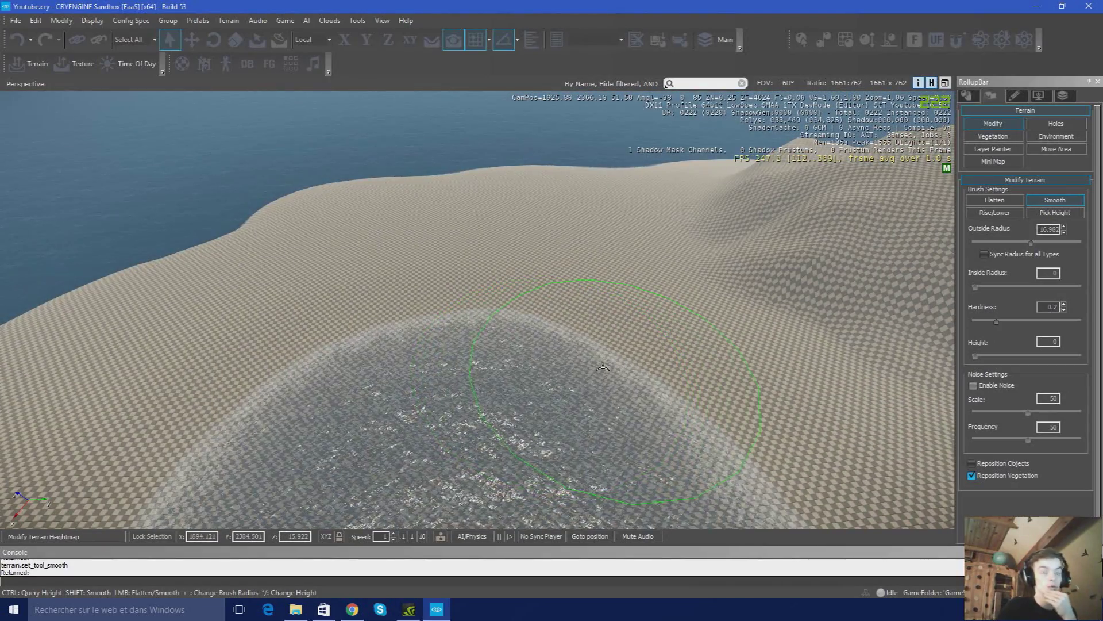
key(a)
right_drag(590, 393, 596, 391)
Exit terrain editing, add a new layer in the Terrain Texture Layers editor and name it Sable
key(Escape)
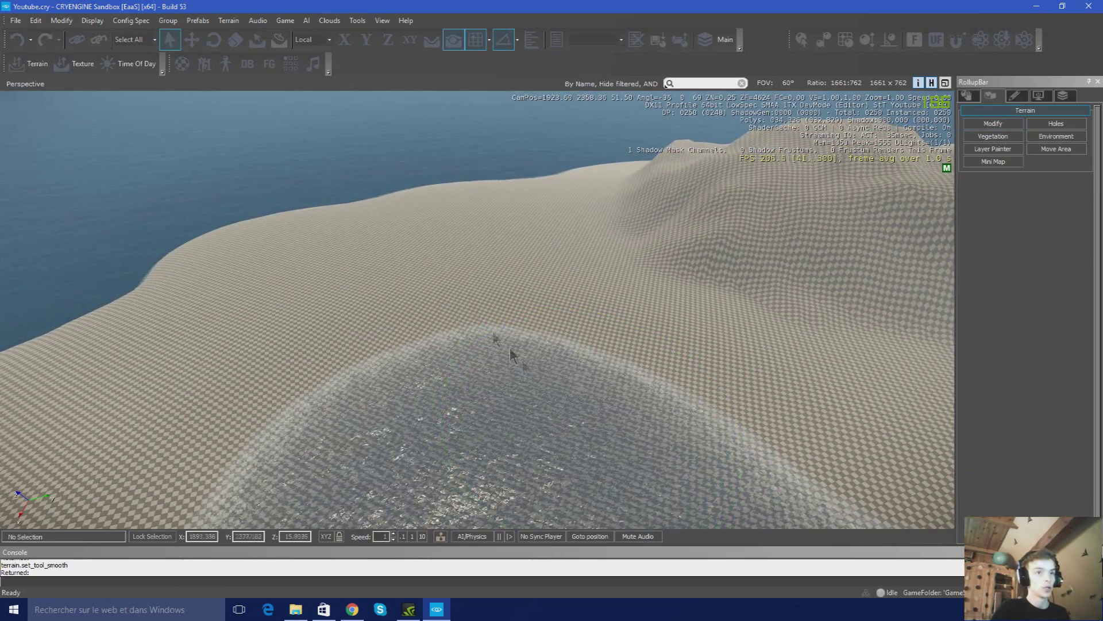
click(230, 21)
click(259, 46)
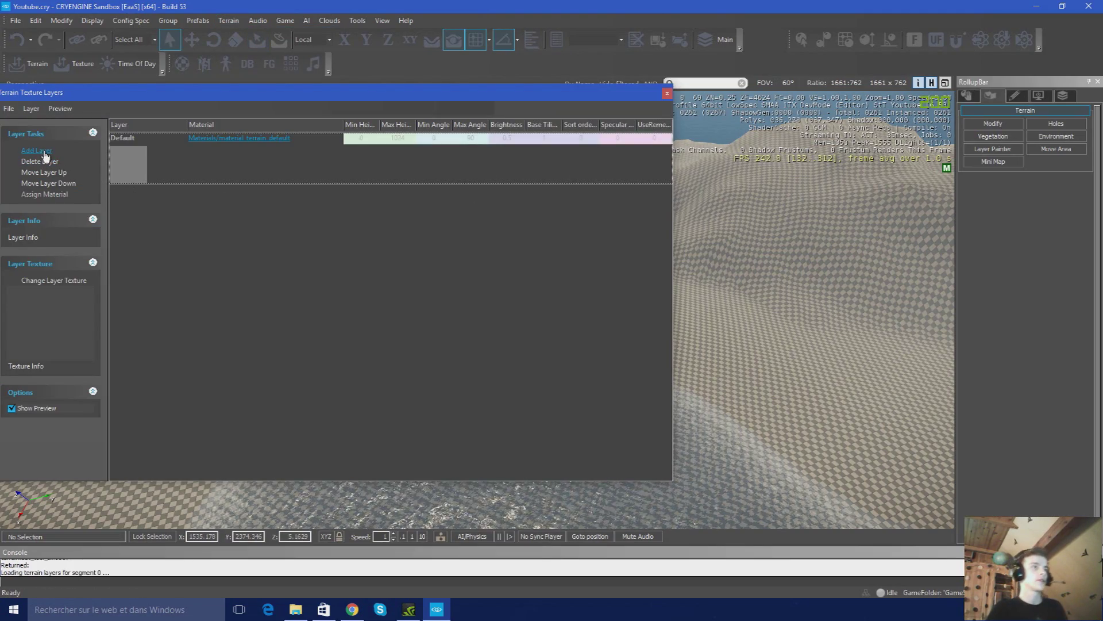
click(153, 188)
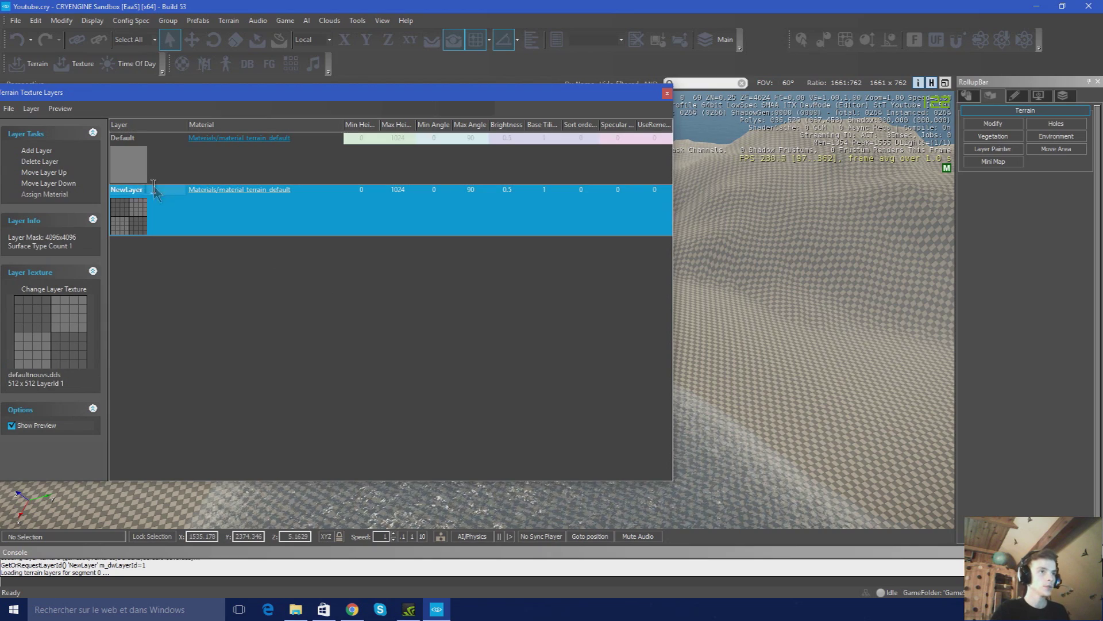
click(160, 195)
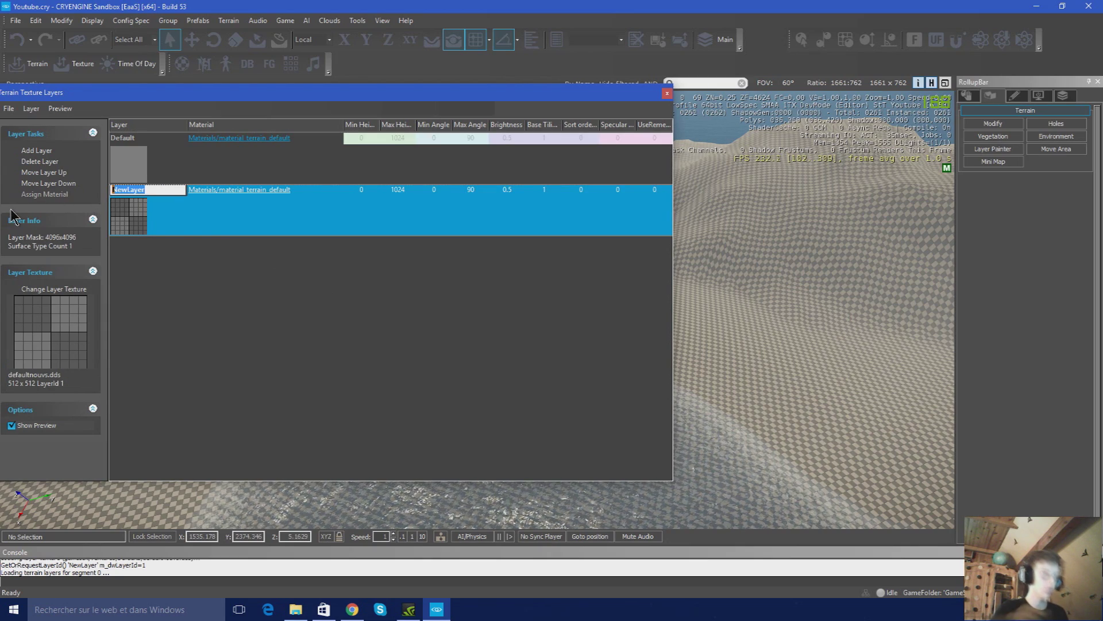
text(Sable)
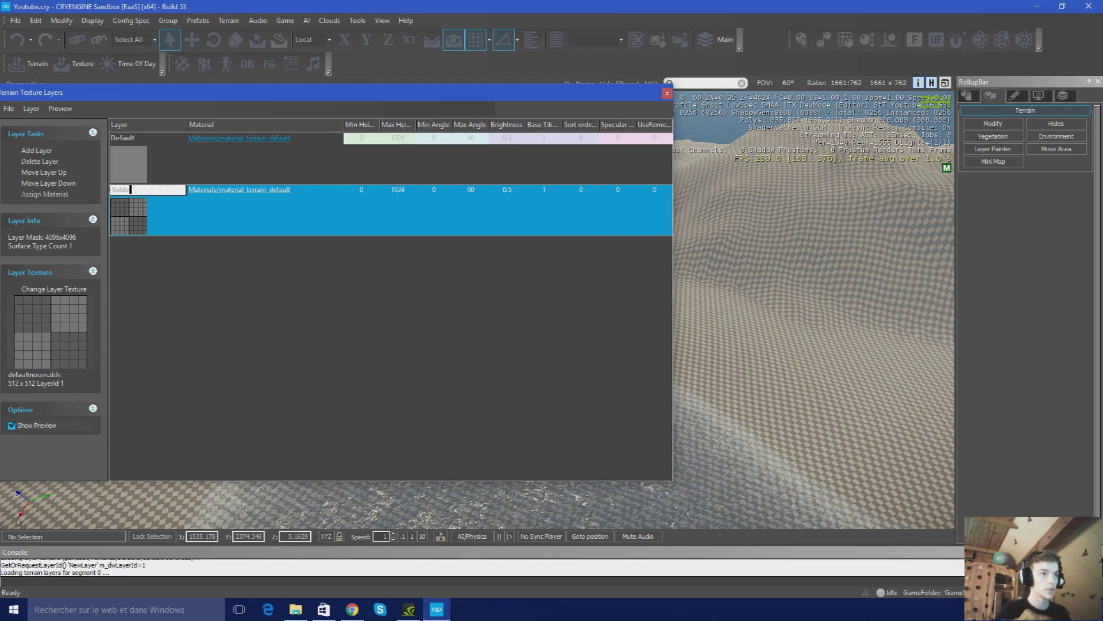
Add another terrain texture layer below Sable and name it Herbe
key(Return)
click(39, 154)
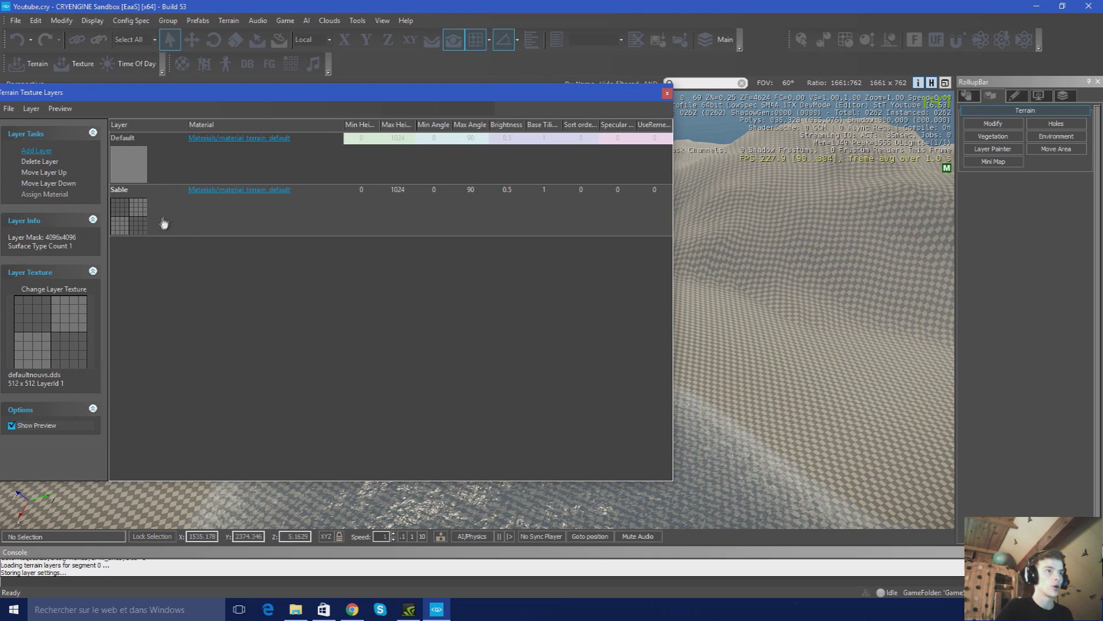
click(163, 243)
drag(162, 242, 2, 252)
text(Herbe)
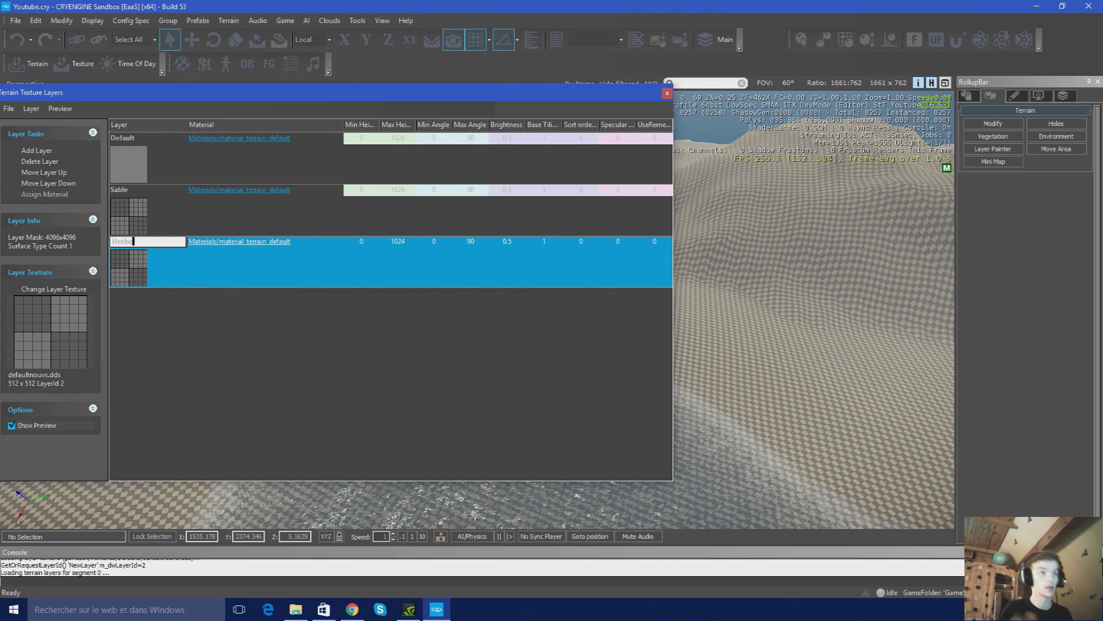
key(Return)
Add a terrain texture layer below Herbe and name it Pierre
click(41, 153)
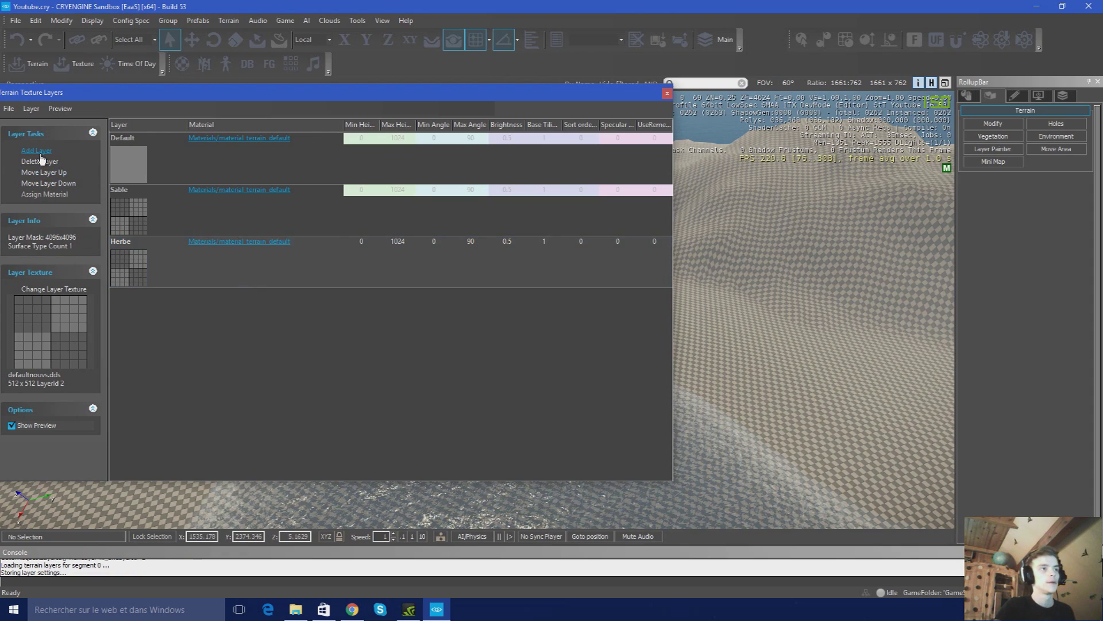
click(153, 296)
click(156, 295)
text(Pierre)
key(Return)
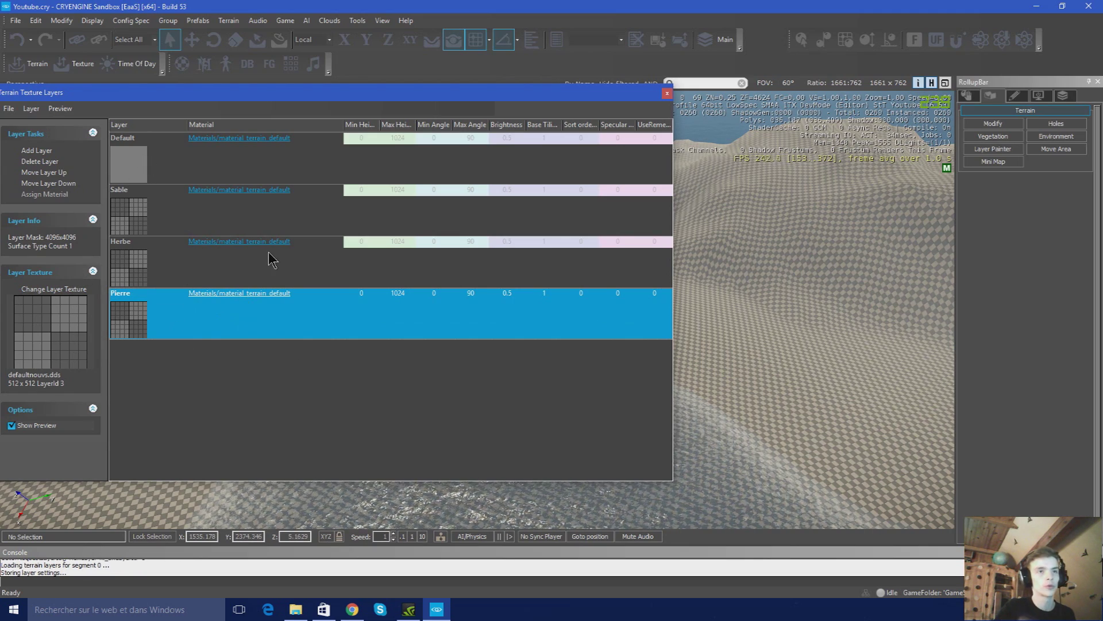
Add a terrain texture layer below Pierre and name it Terre
click(38, 151)
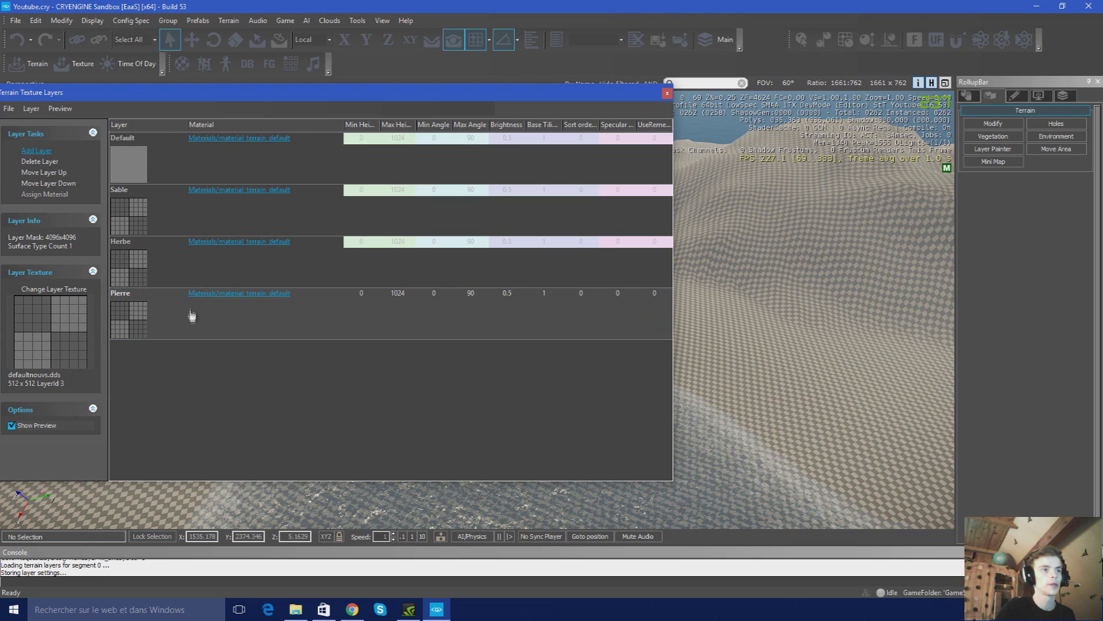
double_click(152, 346)
text(Terre)
Open the Sable layer's material in the Material Editor and expand the terrain folder inside materials
click(263, 219)
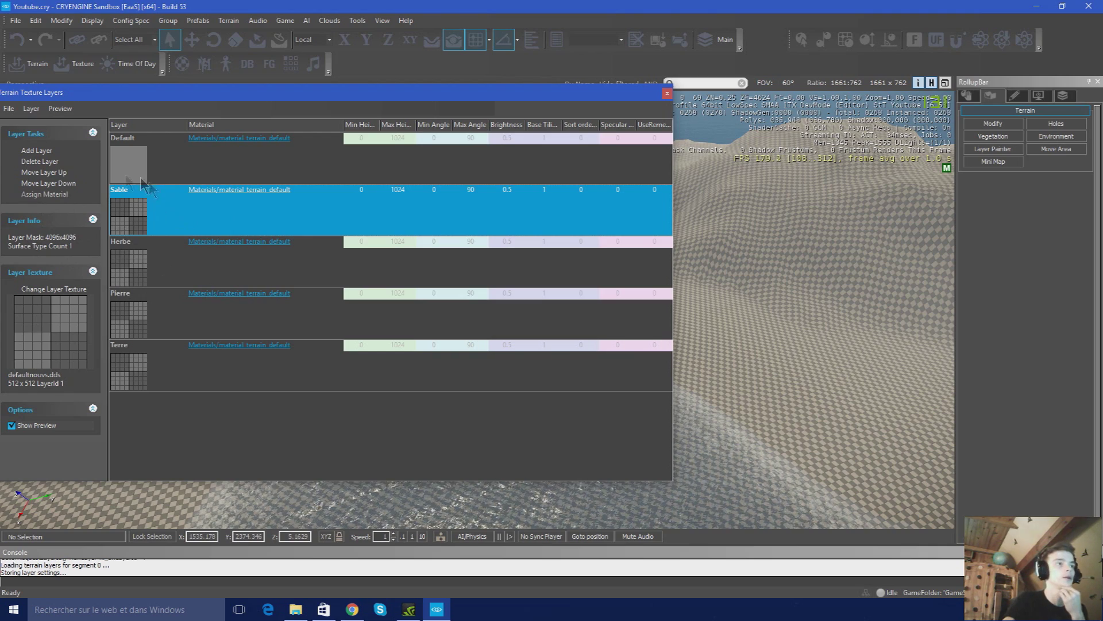
click(248, 192)
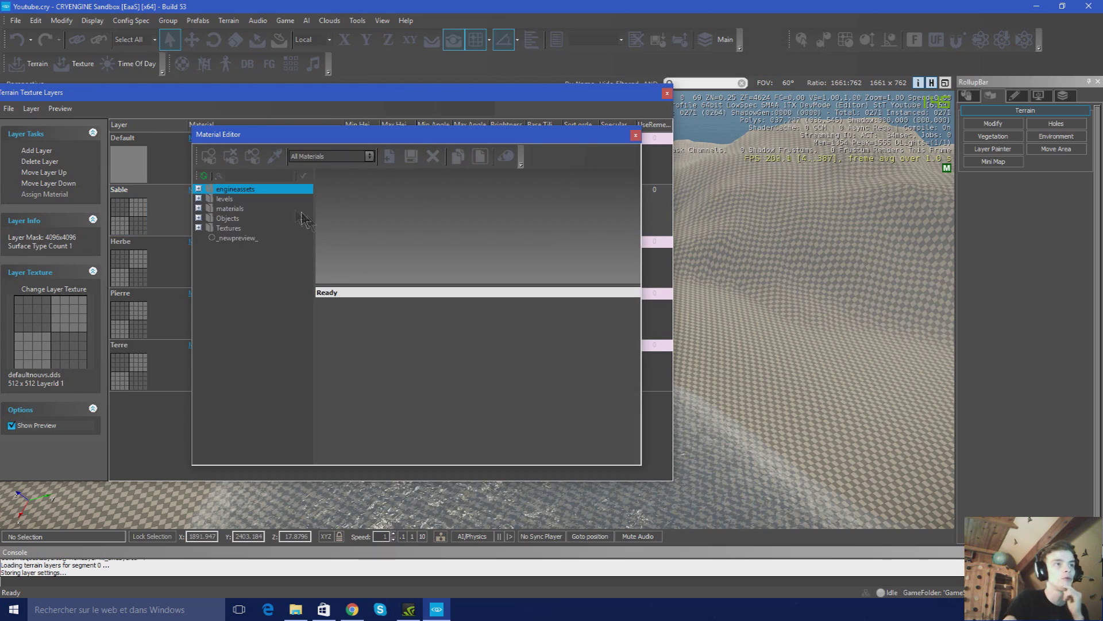
click(198, 209)
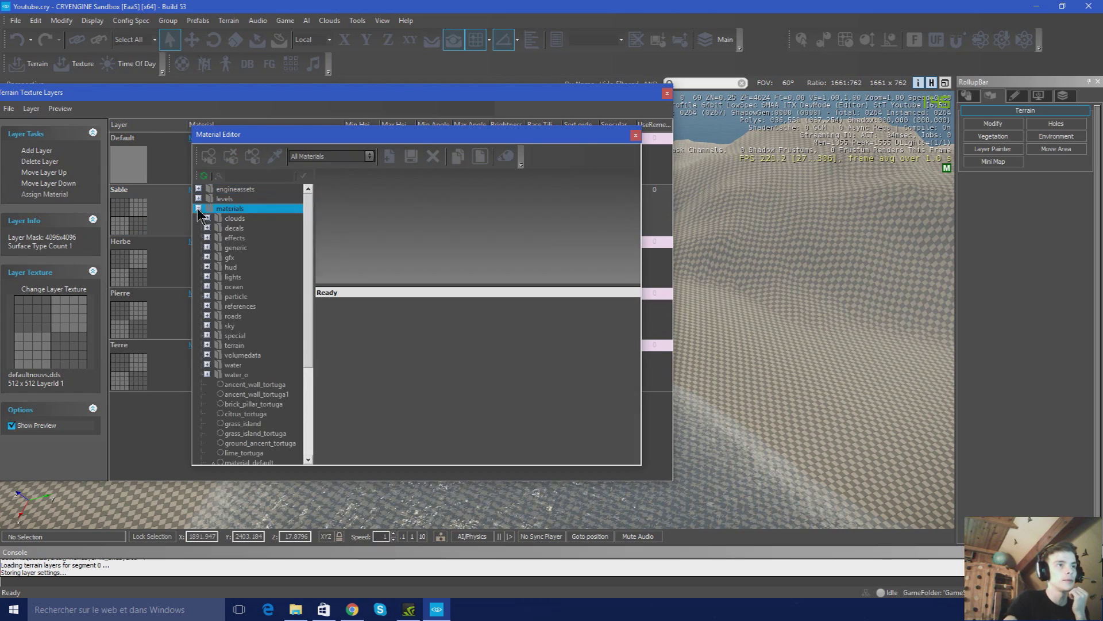
click(203, 346)
Browse the available terrain materials and examine the lighting and texture settings of grass_1
scroll(276, 345, down, 8)
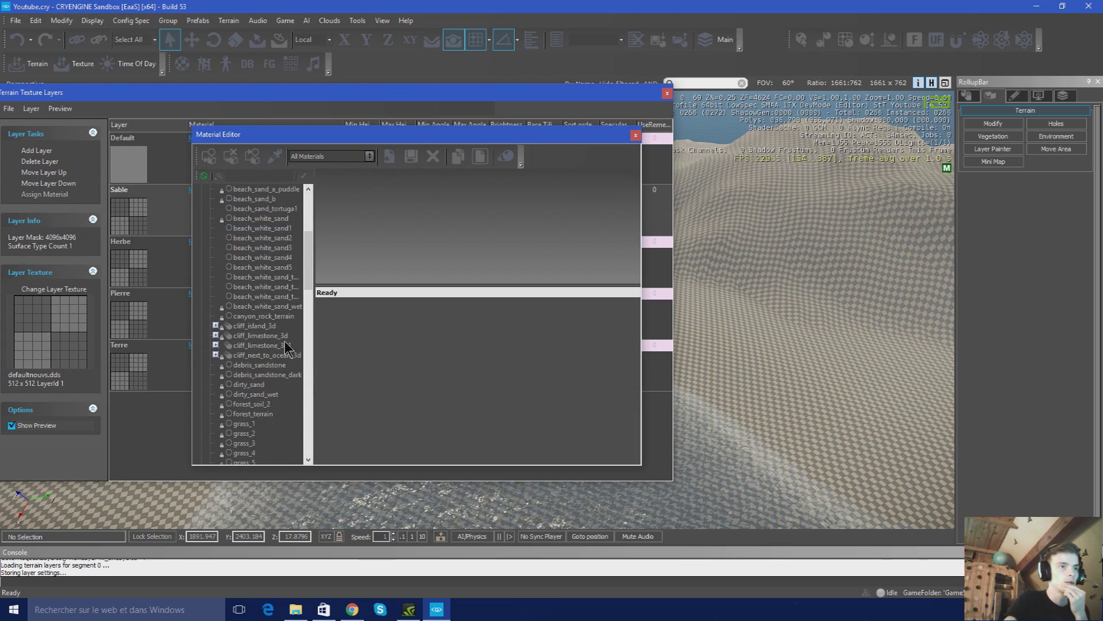
scroll(291, 343, down, 12)
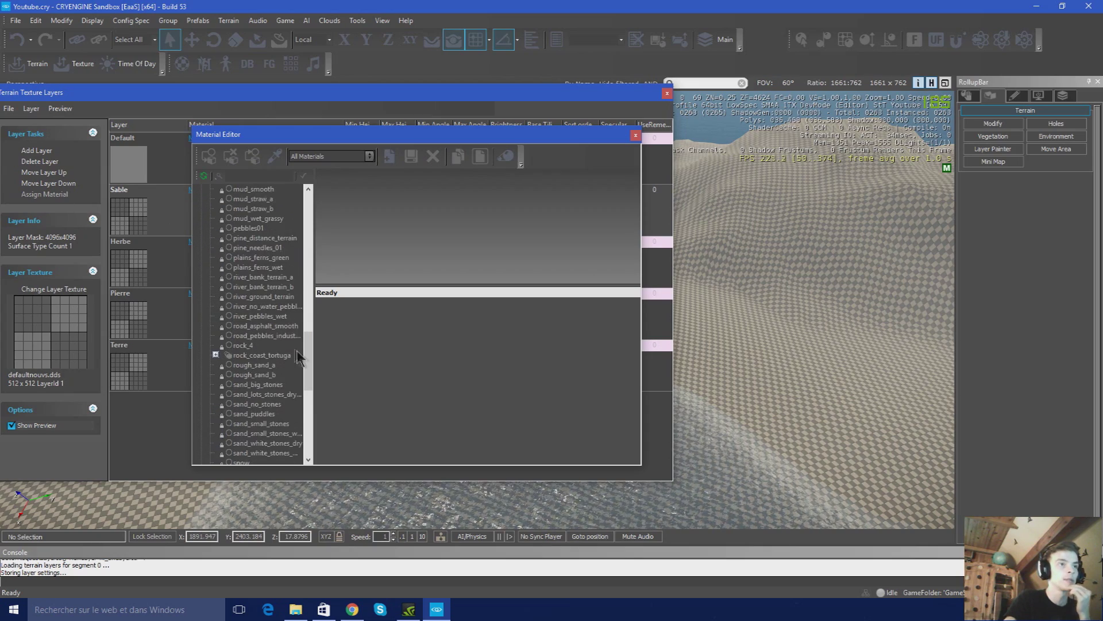
scroll(290, 369, up, 12)
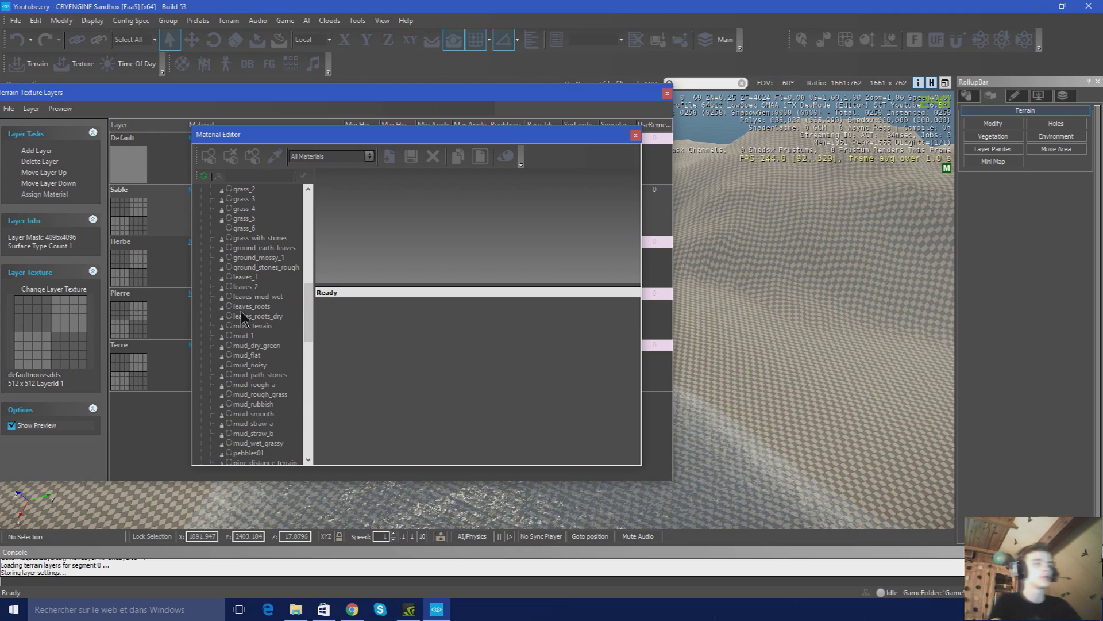
scroll(252, 322, up, 9)
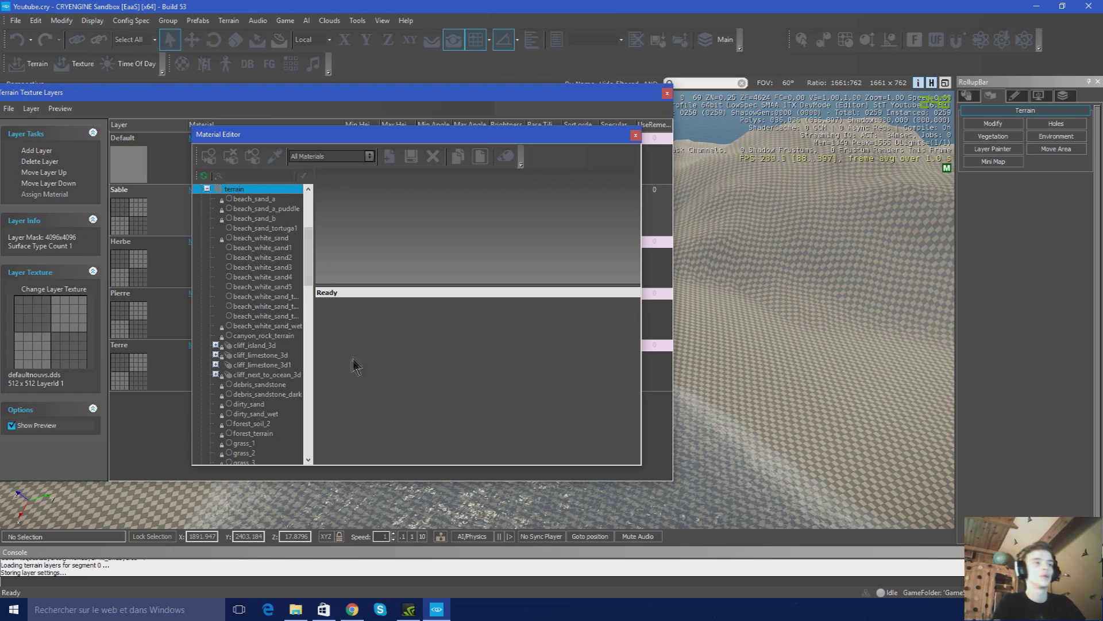
drag(308, 262, 312, 269)
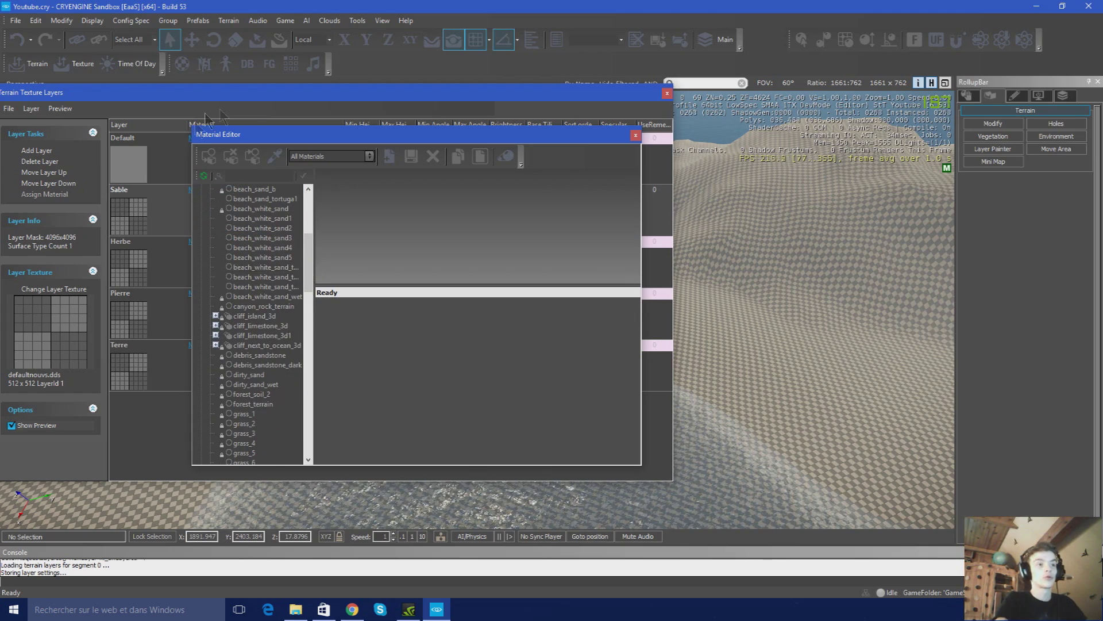
scroll(251, 224, down, 2)
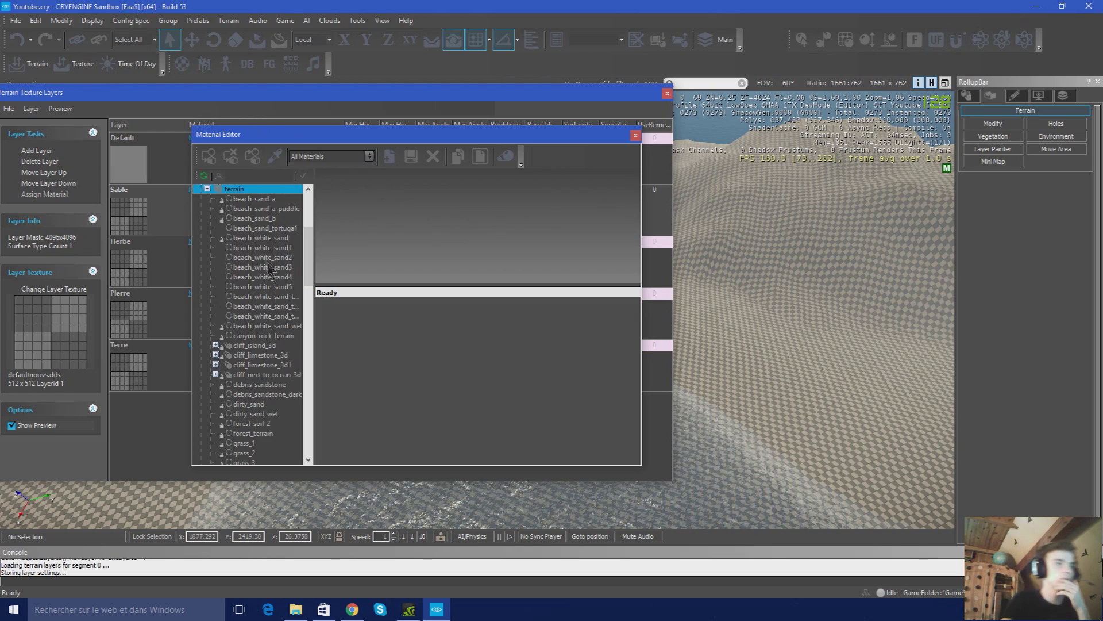
click(263, 356)
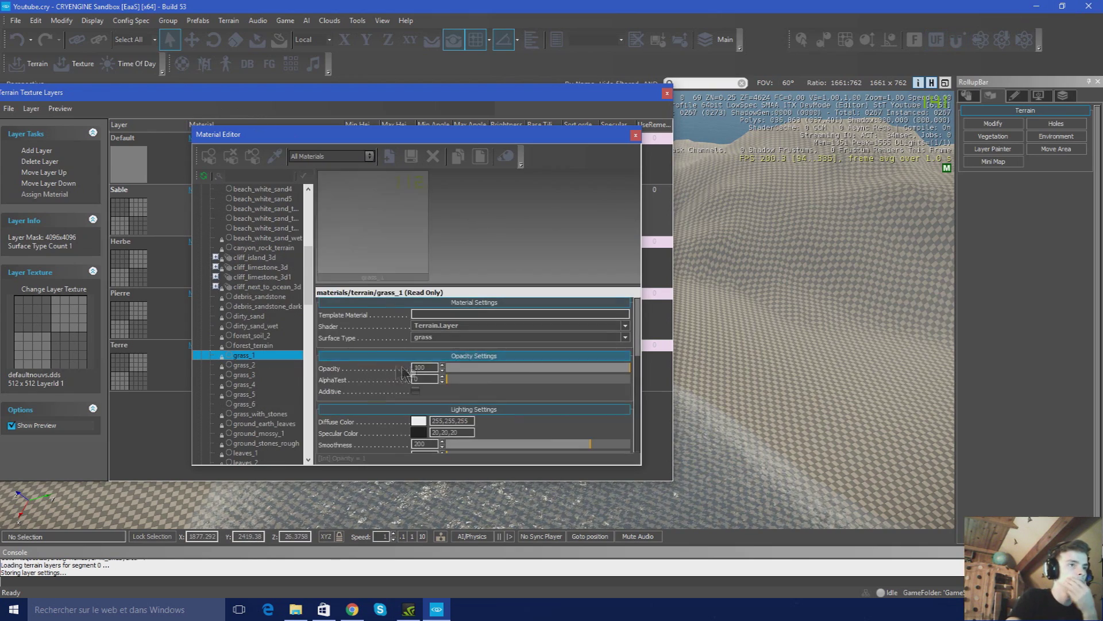
scroll(639, 340, down, 3)
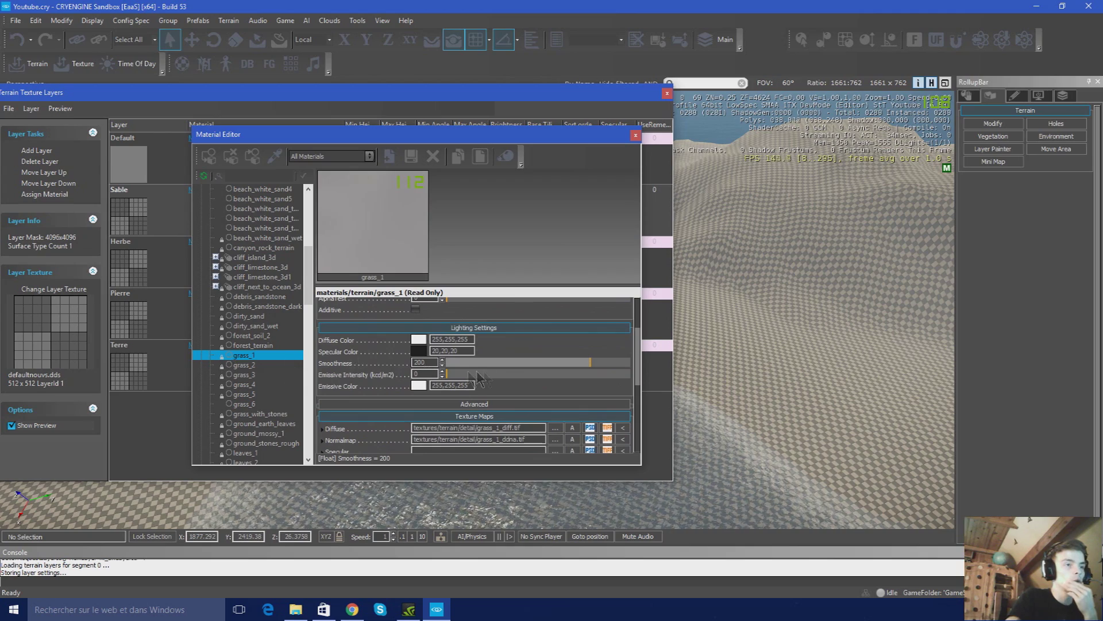
scroll(263, 345, down, 7)
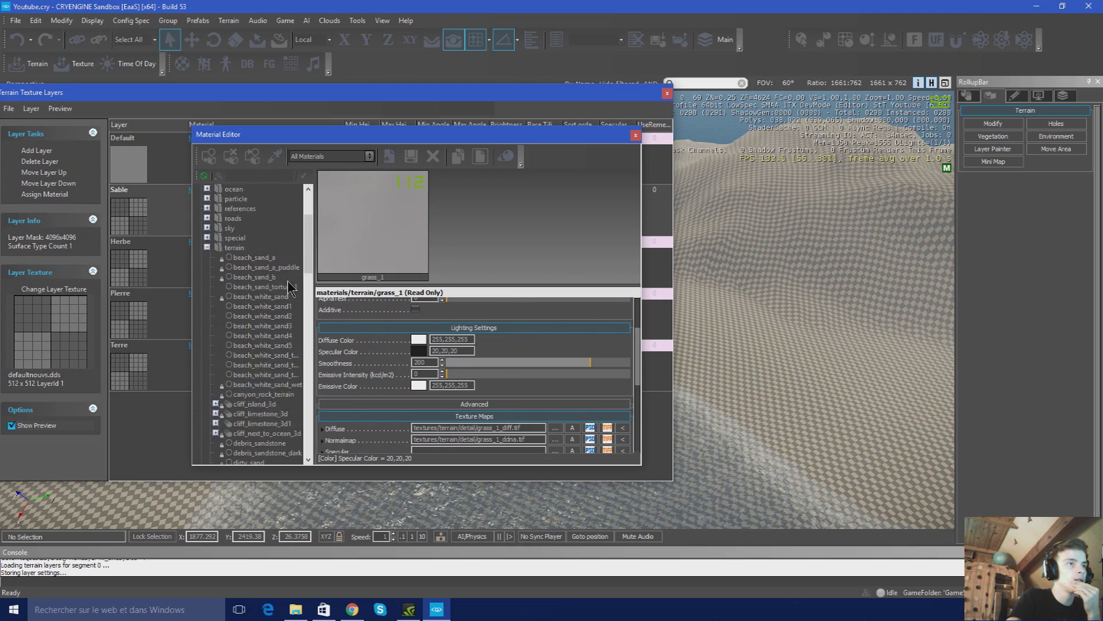
scroll(290, 341, down, 8)
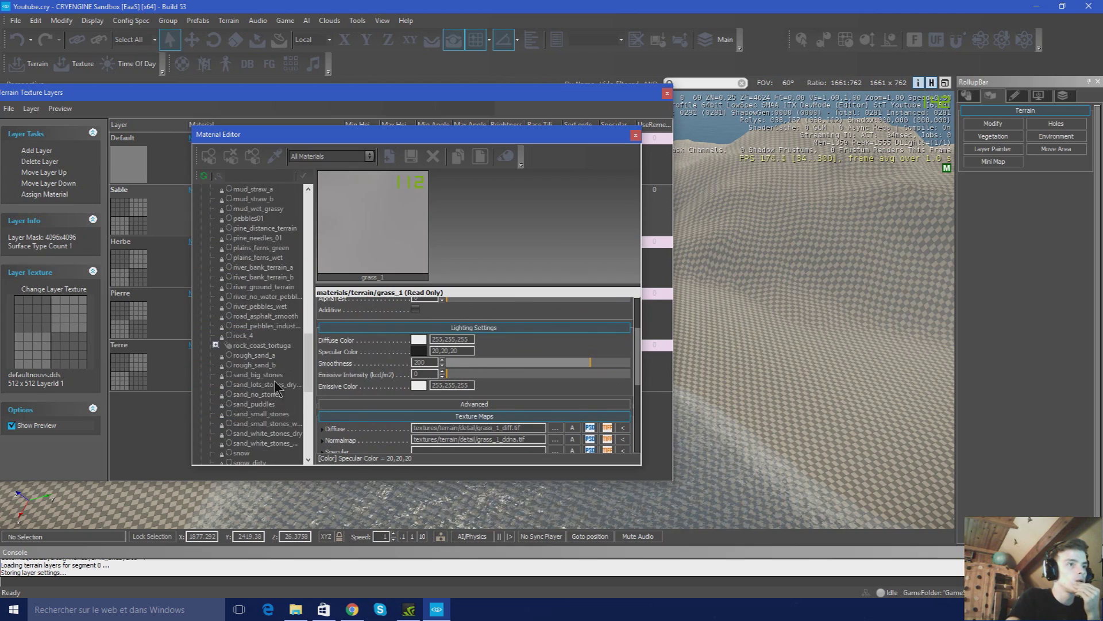
Compare the sand materials in the terrain folder and assign sand_white_stones_dry to the Sable layer
click(270, 383)
click(284, 394)
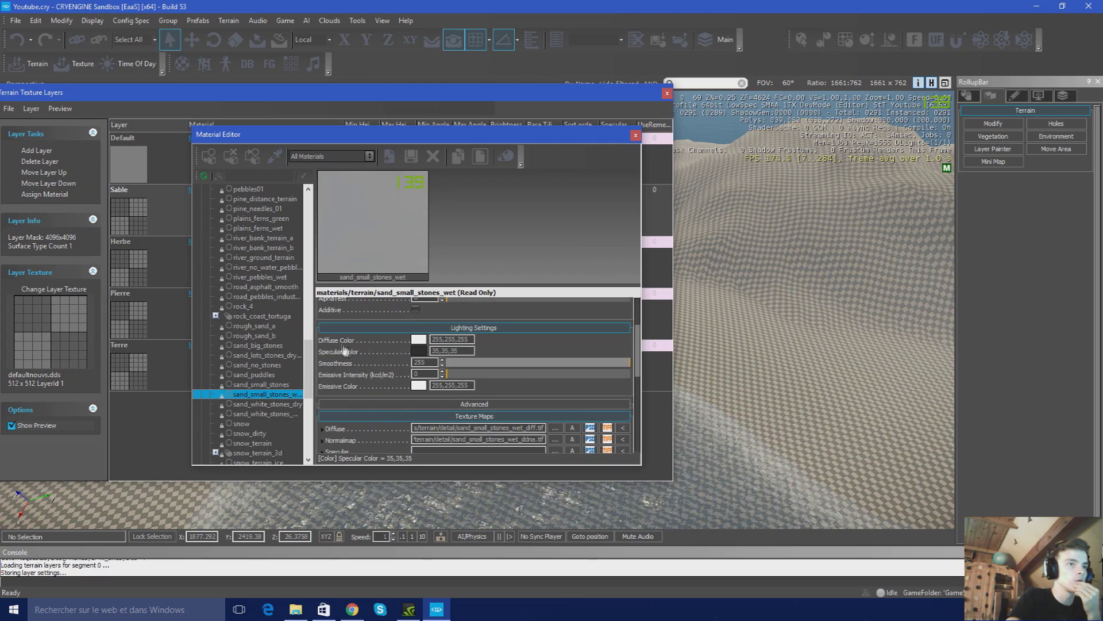
drag(638, 364, 636, 414)
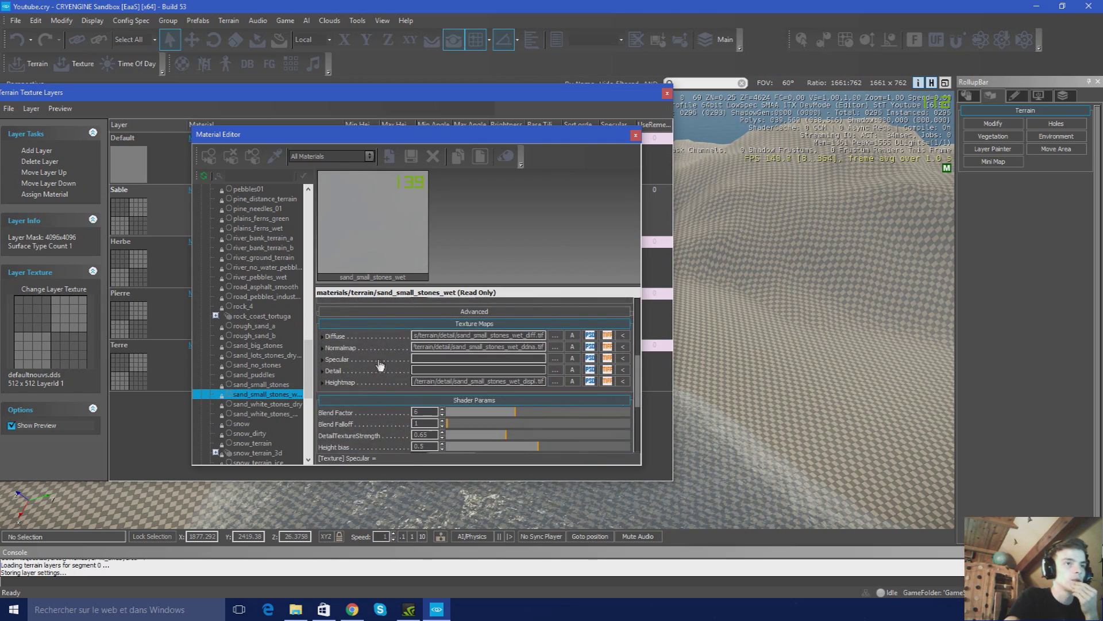
click(275, 404)
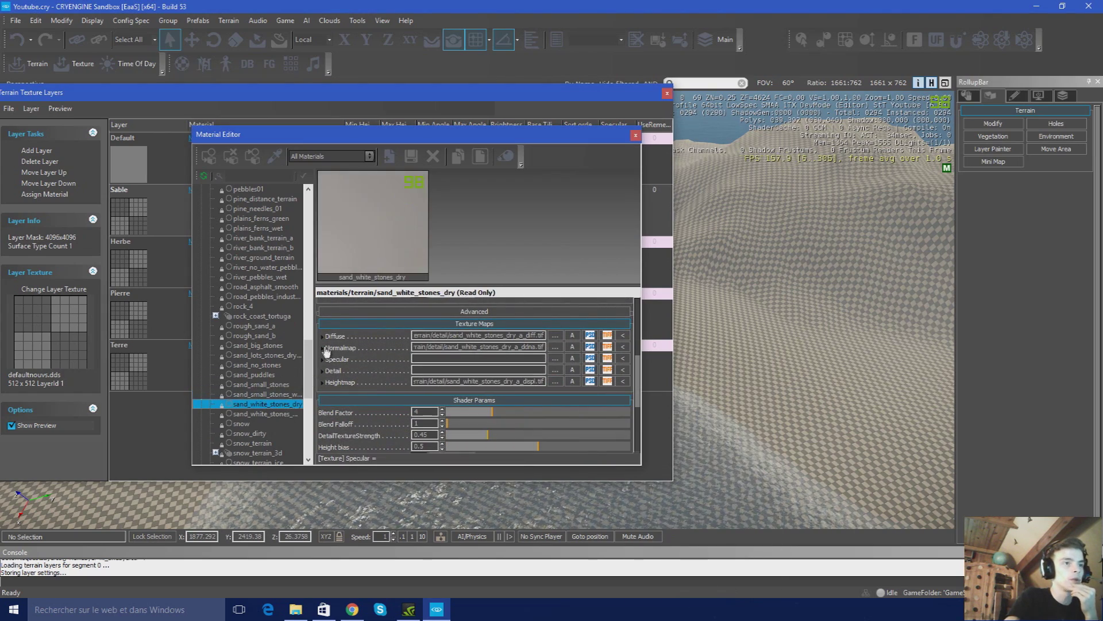
mouse_move(337, 342)
key(Down)
key(Up)
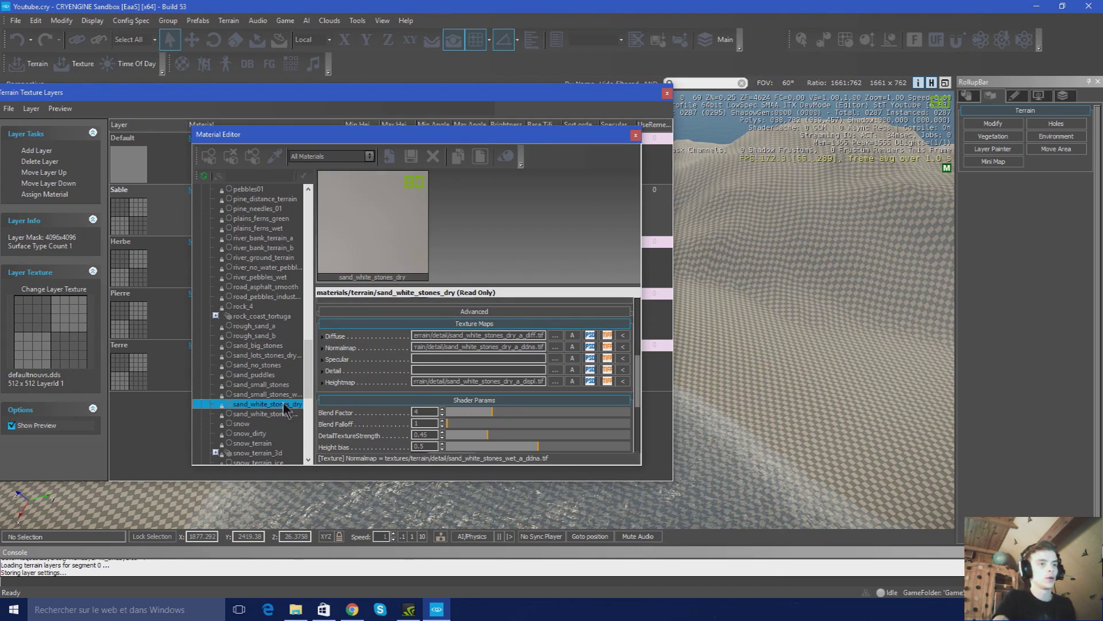
click(56, 197)
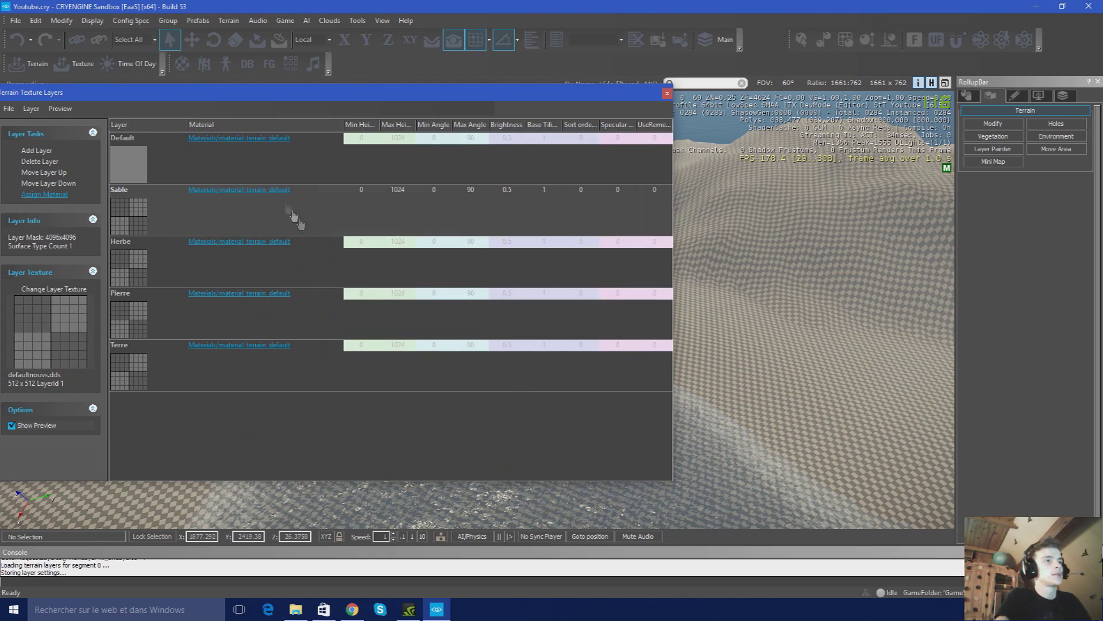
Open the Herbe layer's material and examine the texture maps and settings of the terrain material grass_1
click(237, 244)
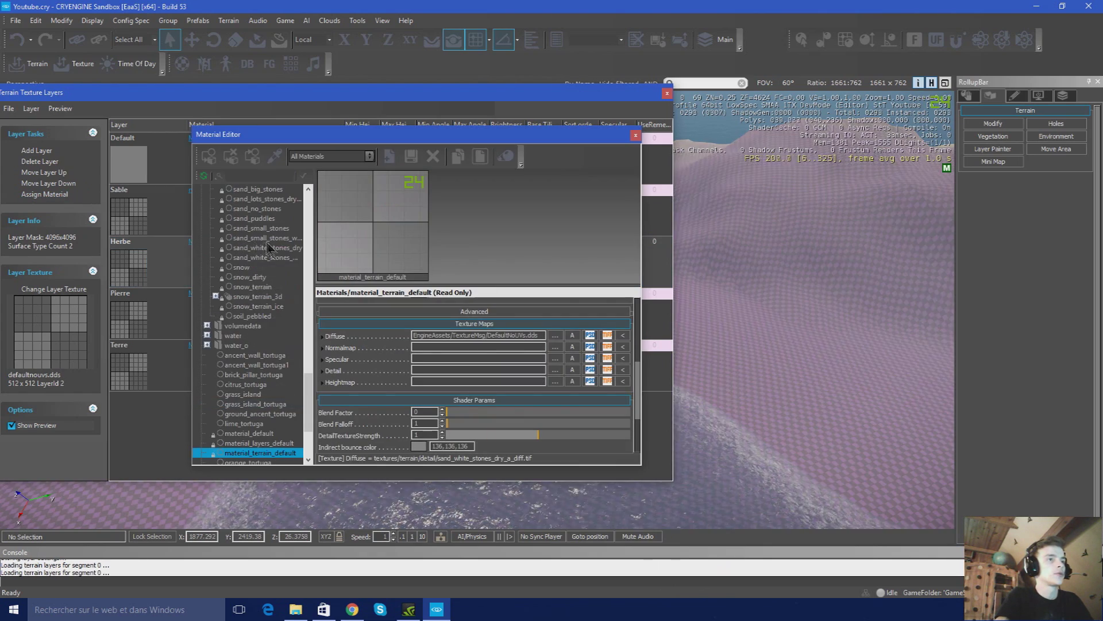
scroll(237, 322, up, 10)
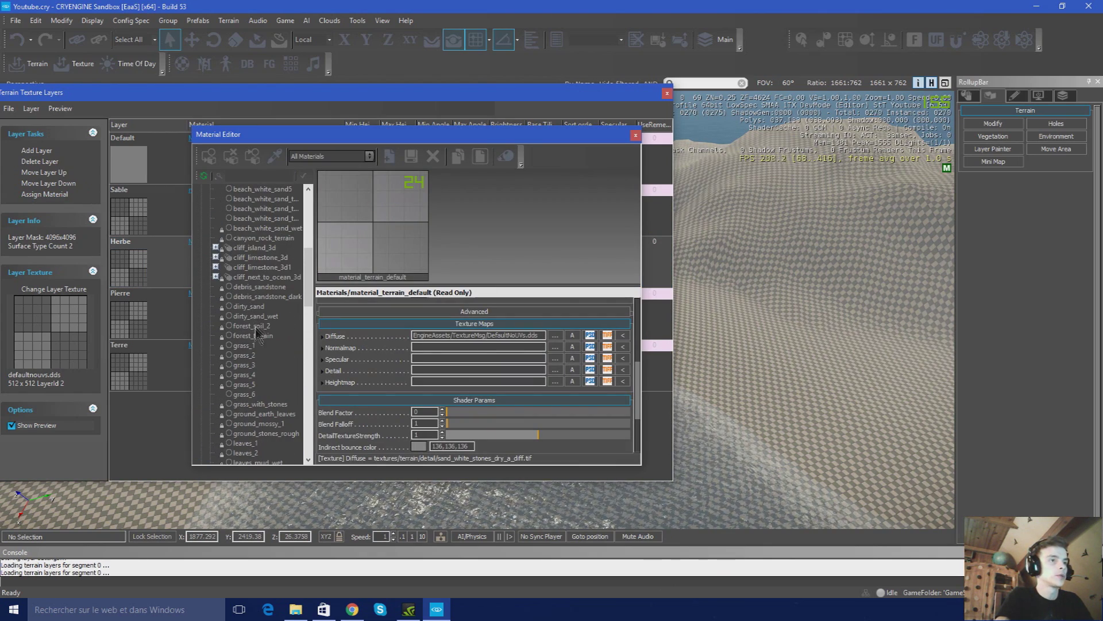
click(241, 345)
mouse_move(612, 336)
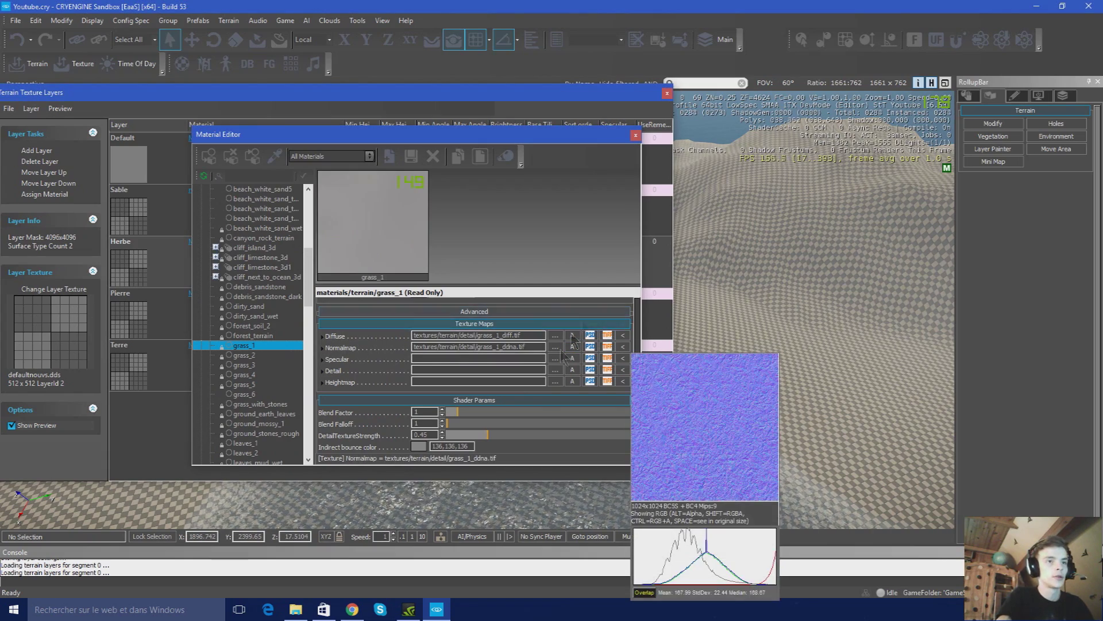
scroll(471, 368, up, 5)
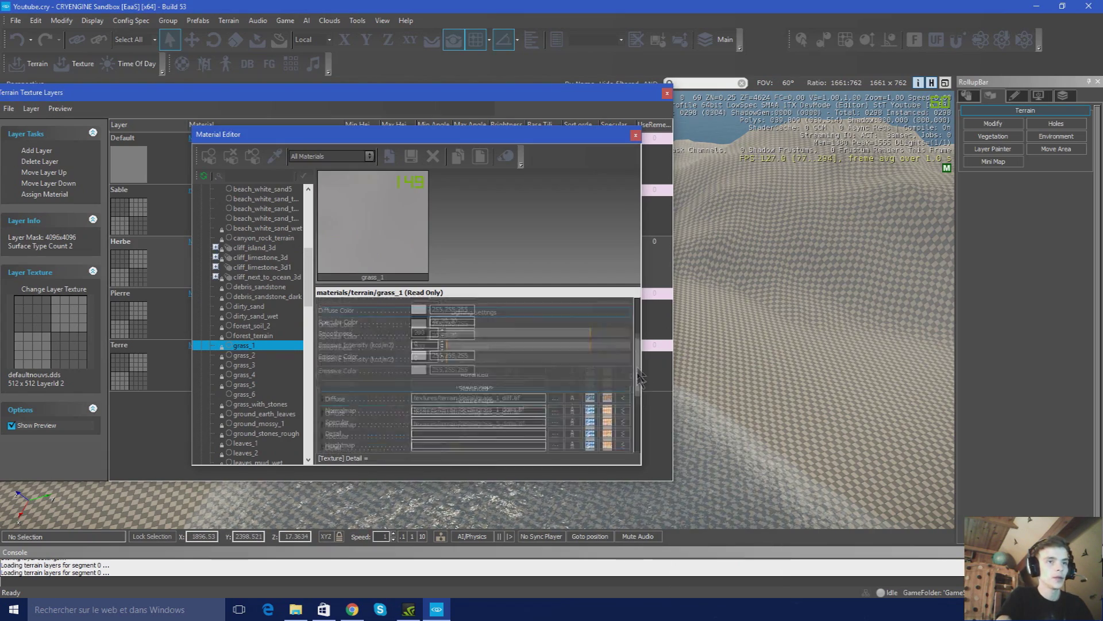
scroll(517, 350, down, 3)
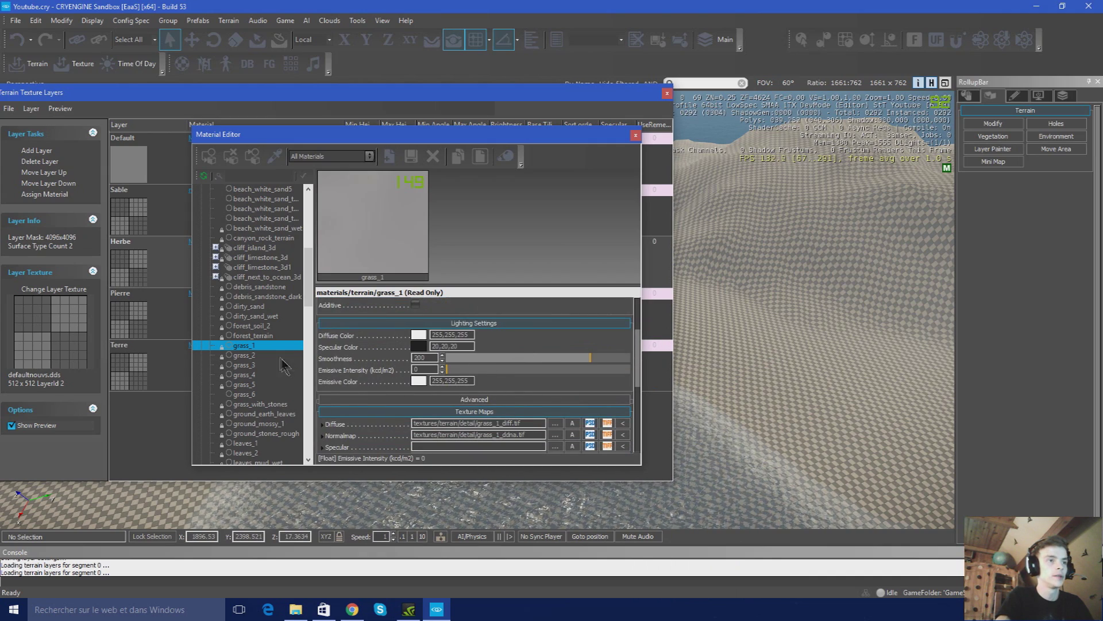
Compare the diffuse textures of grass_2 through grass_6 with grass_1, and assign grass_1 to the Herbe layer
key(Down)
mouse_move(332, 424)
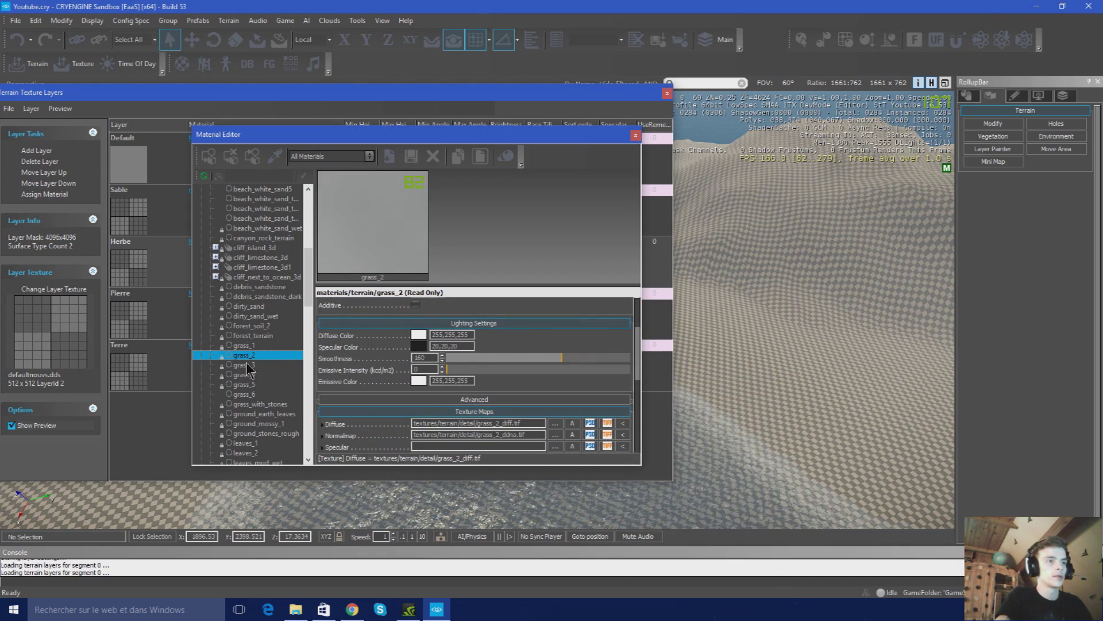
key(Down)
key(Down)
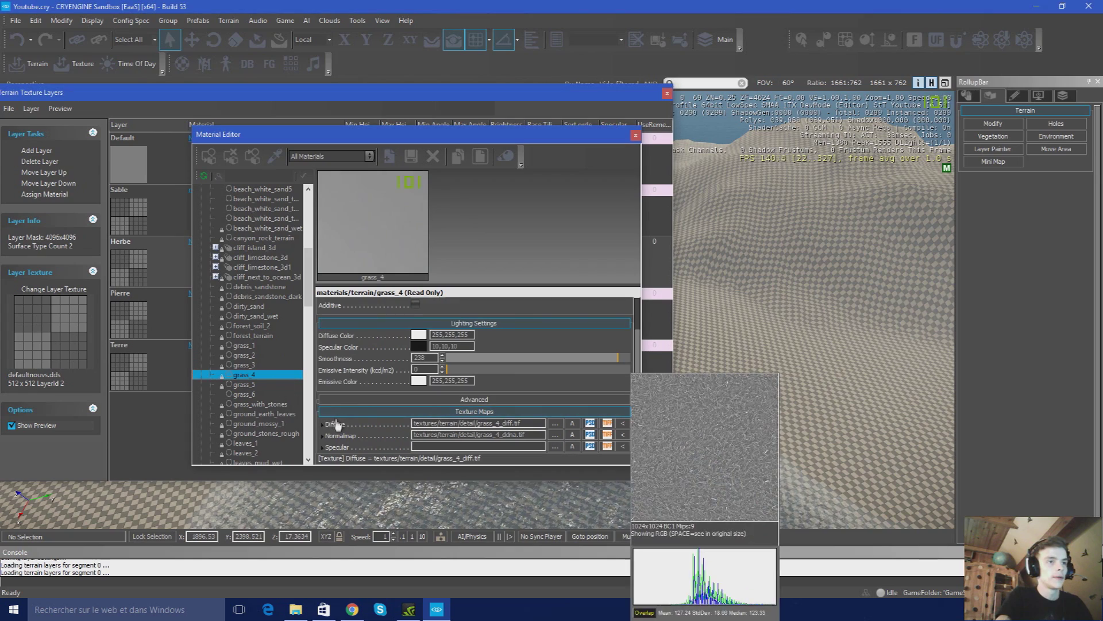
key(Down)
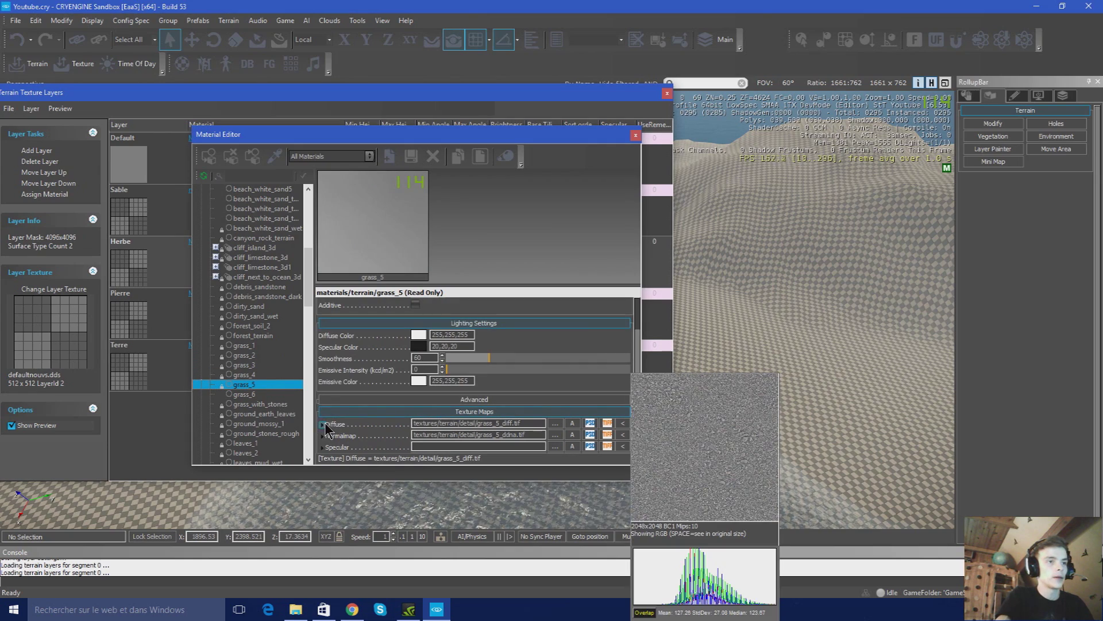
click(280, 396)
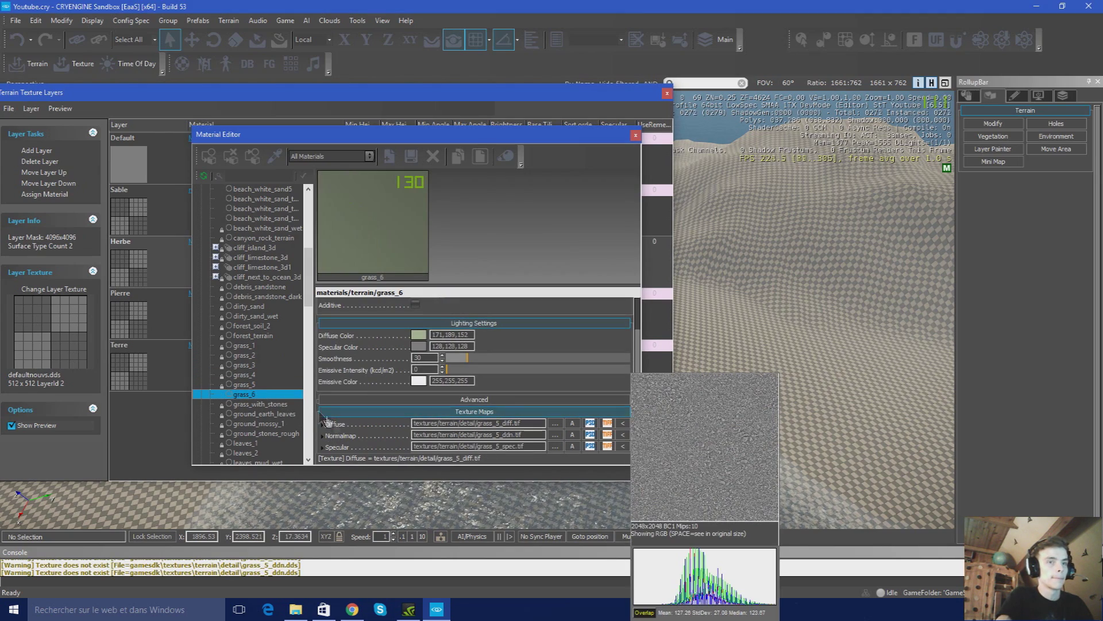
click(261, 348)
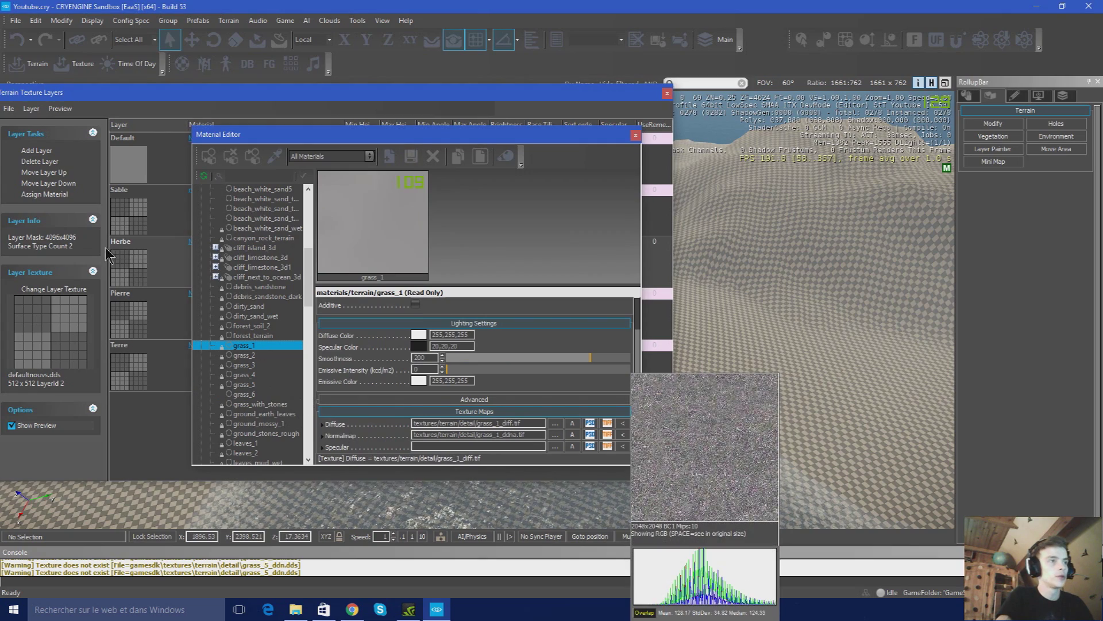
click(65, 197)
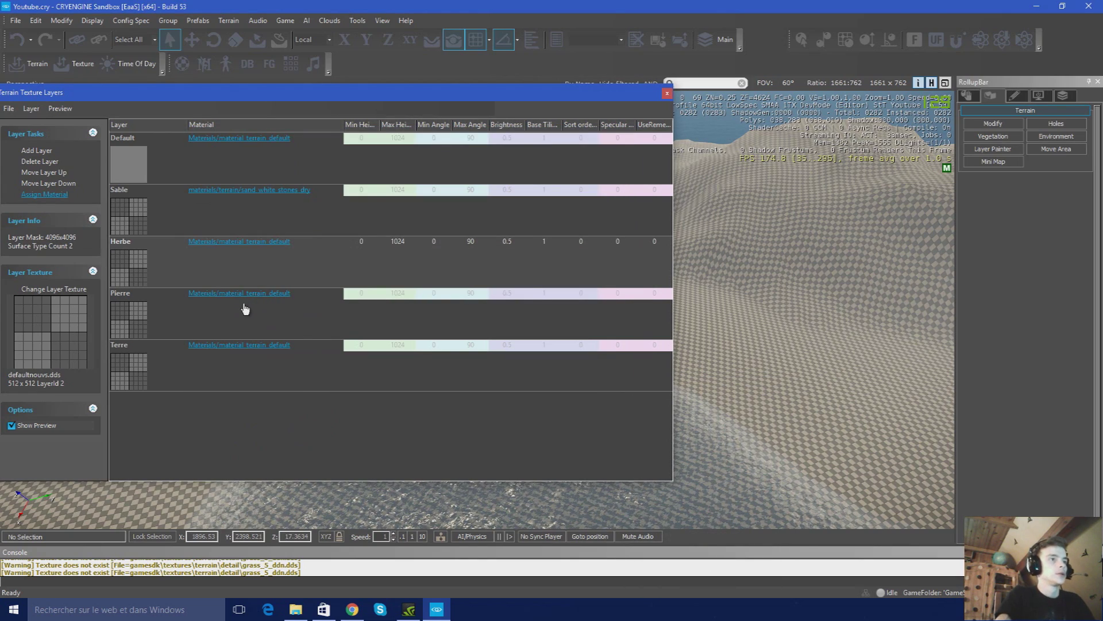
Open the Pierre layer's material and compare the diffuse textures of the rock_tortuga materials and passionfruit_tortuga
click(259, 294)
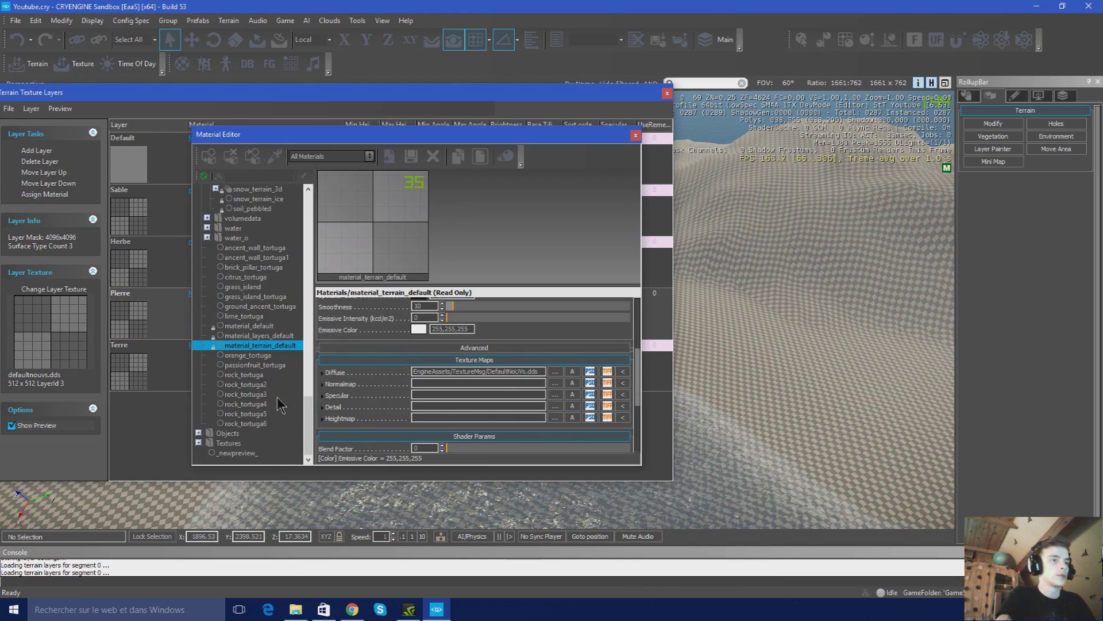
click(272, 374)
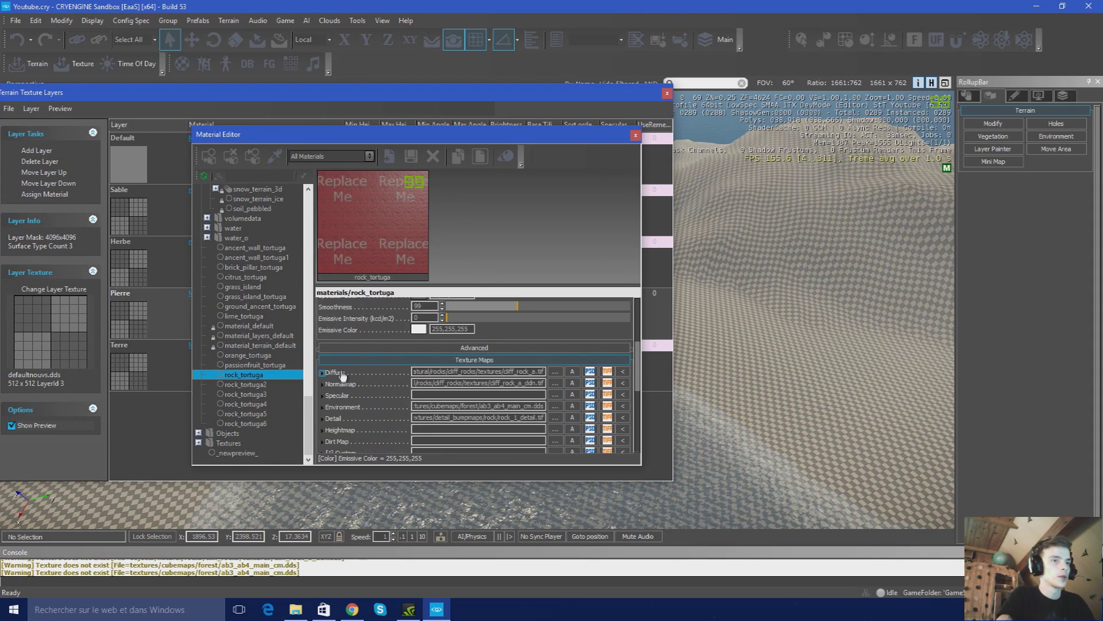
click(270, 365)
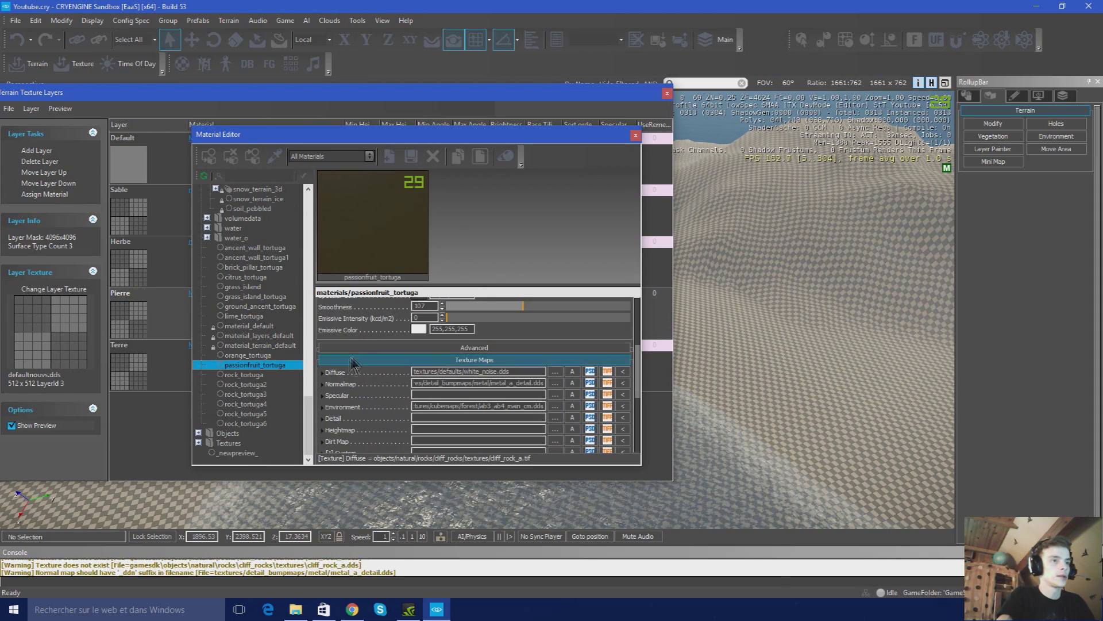
click(273, 405)
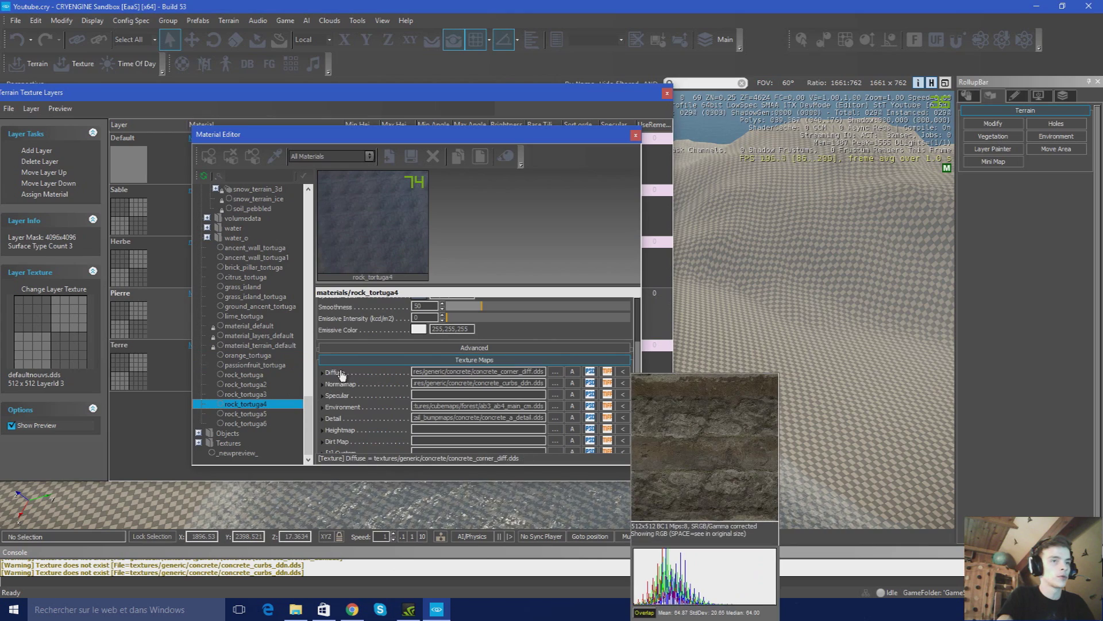
click(258, 395)
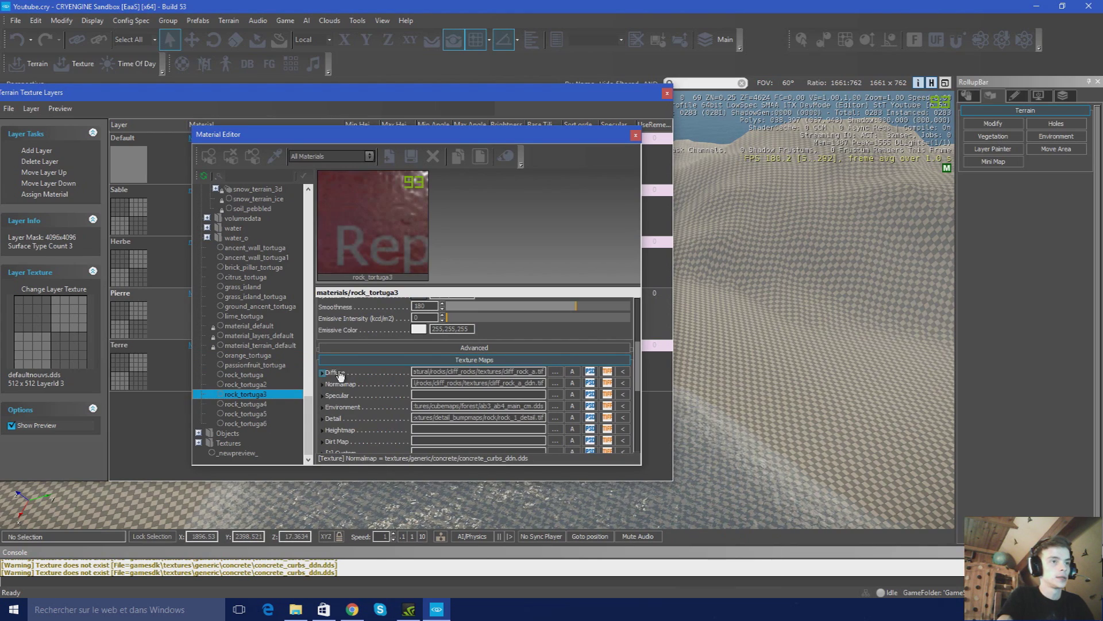
click(283, 423)
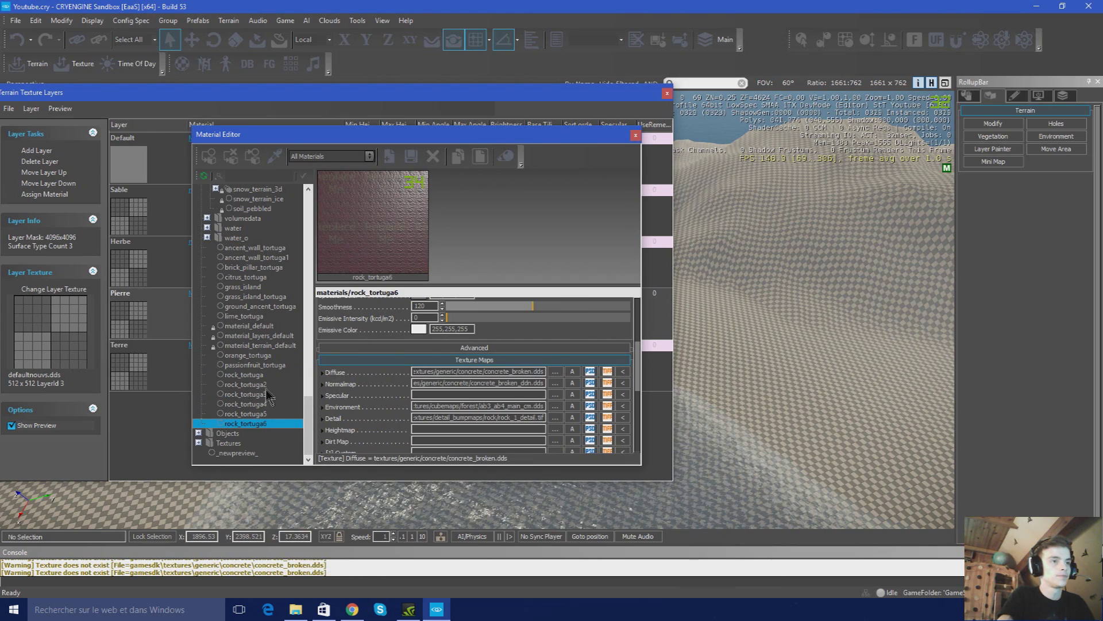
key(Up)
key(Up)
key(Up)
key(Up)
mouse_move(323, 374)
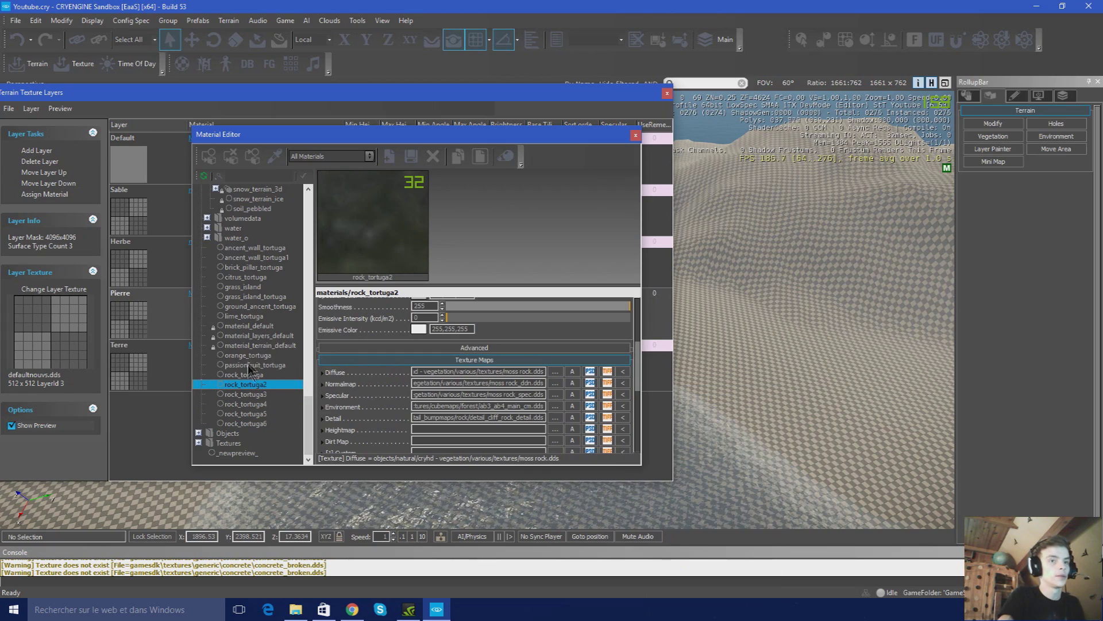
Browse the grass, sand and rock materials in the terrain folder and assign rock_4 to the Pierre layer
scroll(259, 390, up, 10)
scroll(264, 403, up, 12)
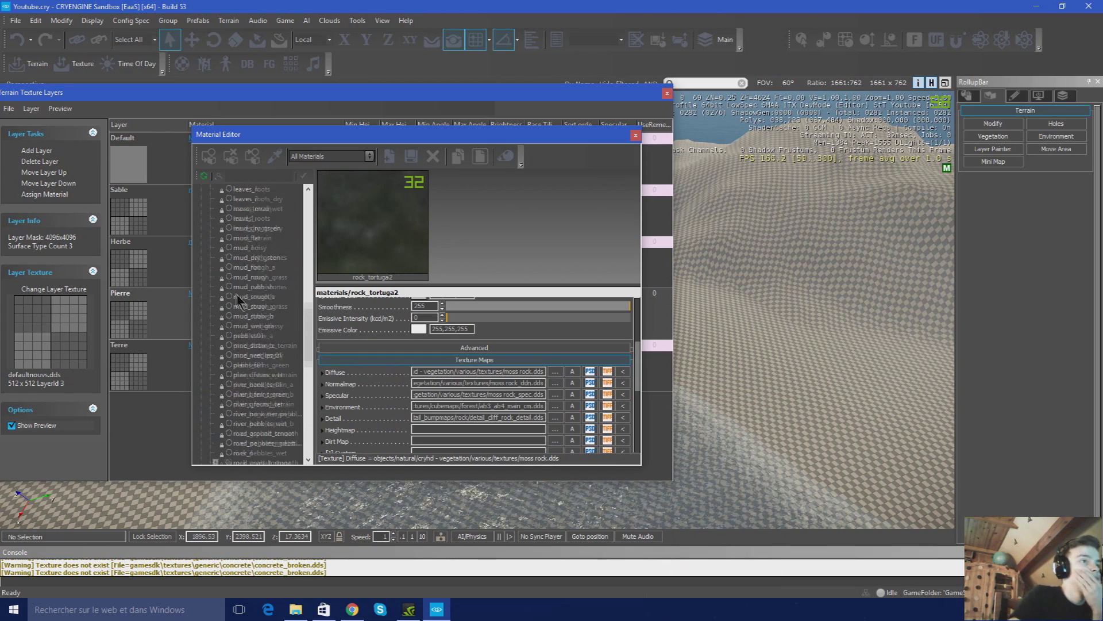
click(255, 325)
click(255, 344)
click(256, 365)
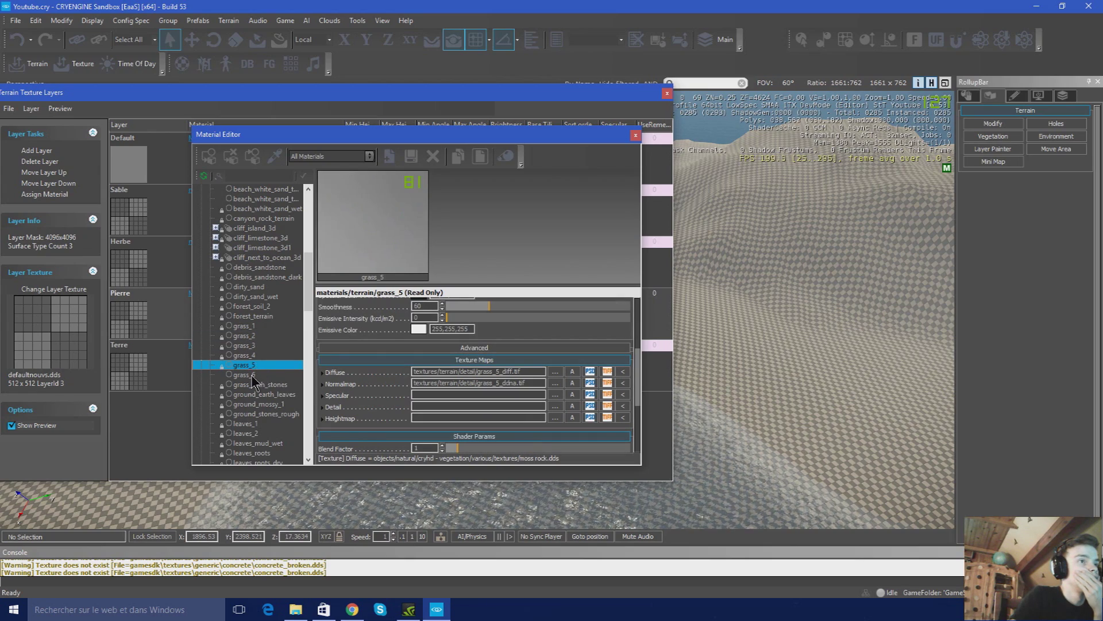
click(252, 375)
scroll(270, 397, down, 10)
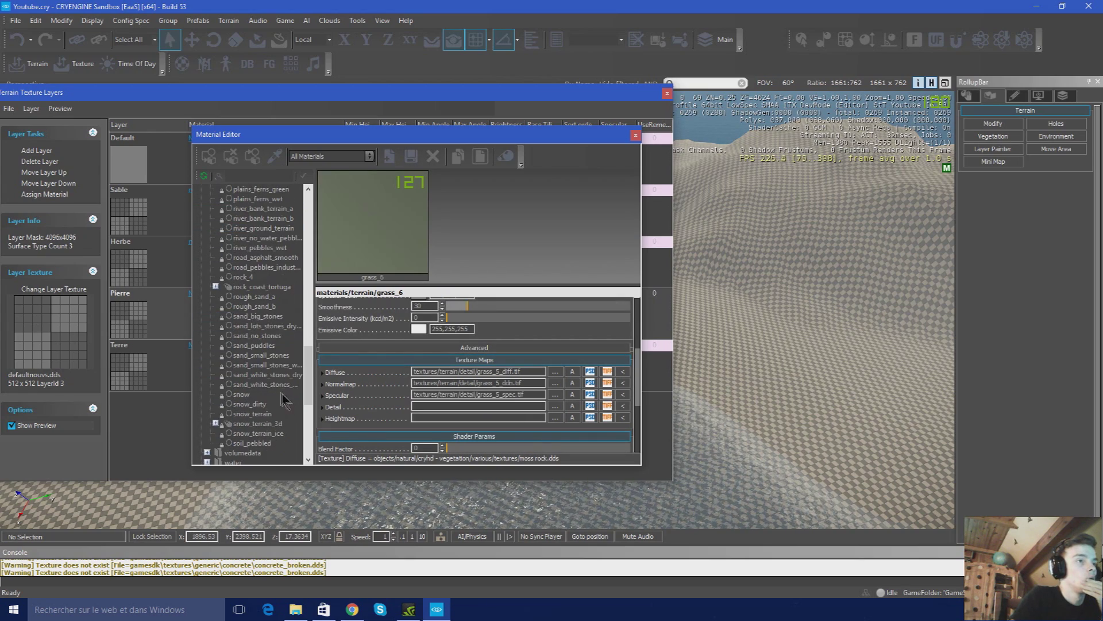
click(266, 317)
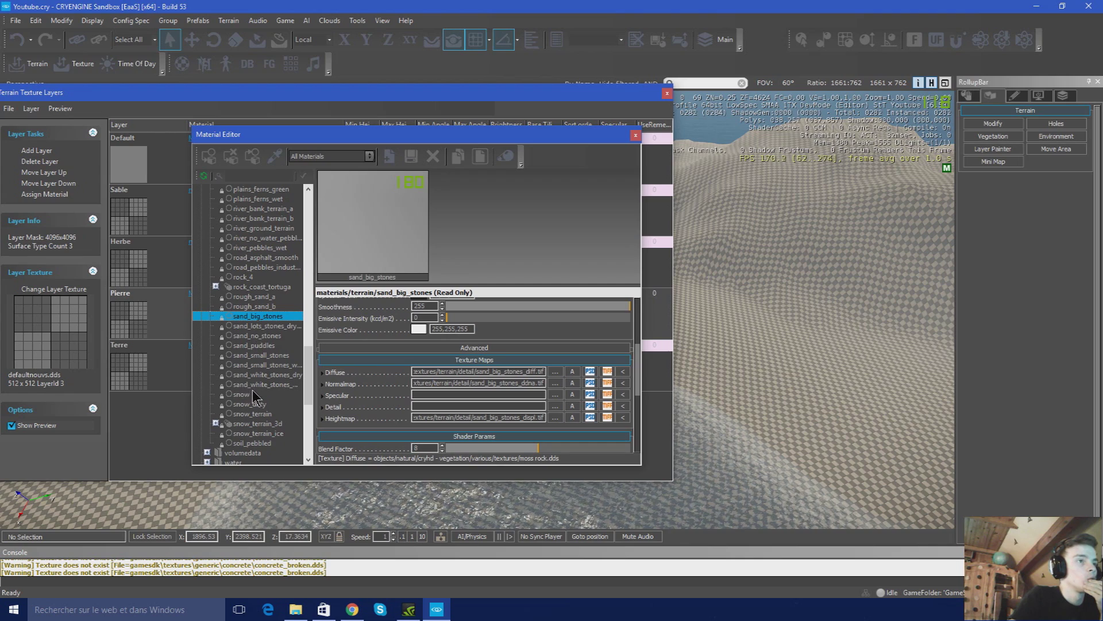
click(254, 278)
click(57, 198)
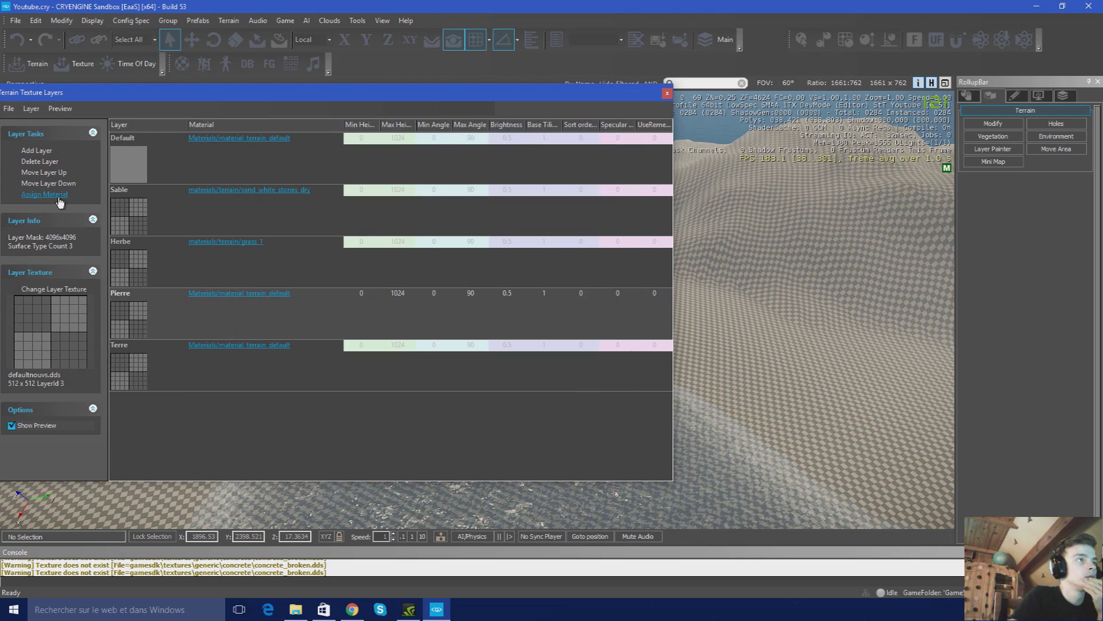
Open the Terre layer's material and examine the terrain materials ground_stones_rough, ground_mossy_1, leaves_1 and leaves_2
click(249, 346)
scroll(256, 362, up, 15)
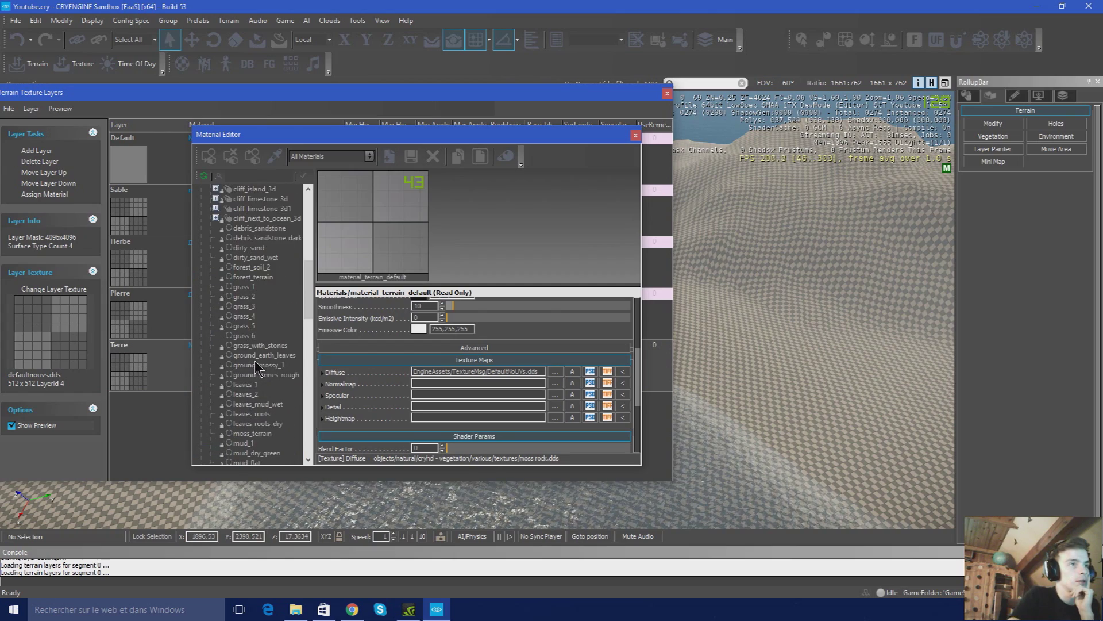
scroll(253, 407, down, 4)
click(275, 259)
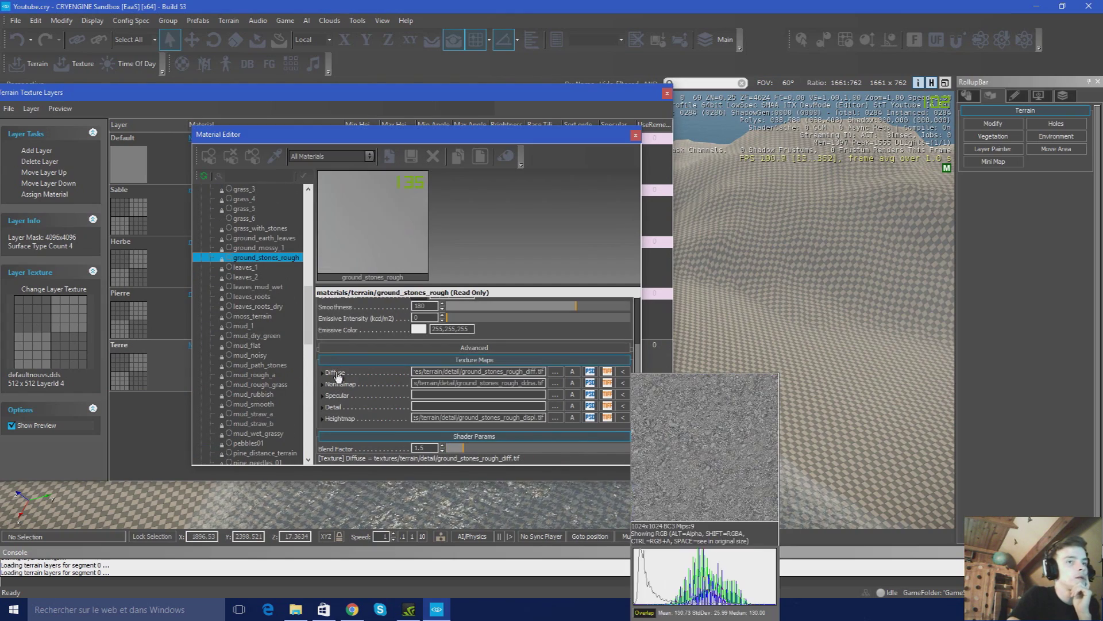
click(278, 249)
mouse_move(331, 373)
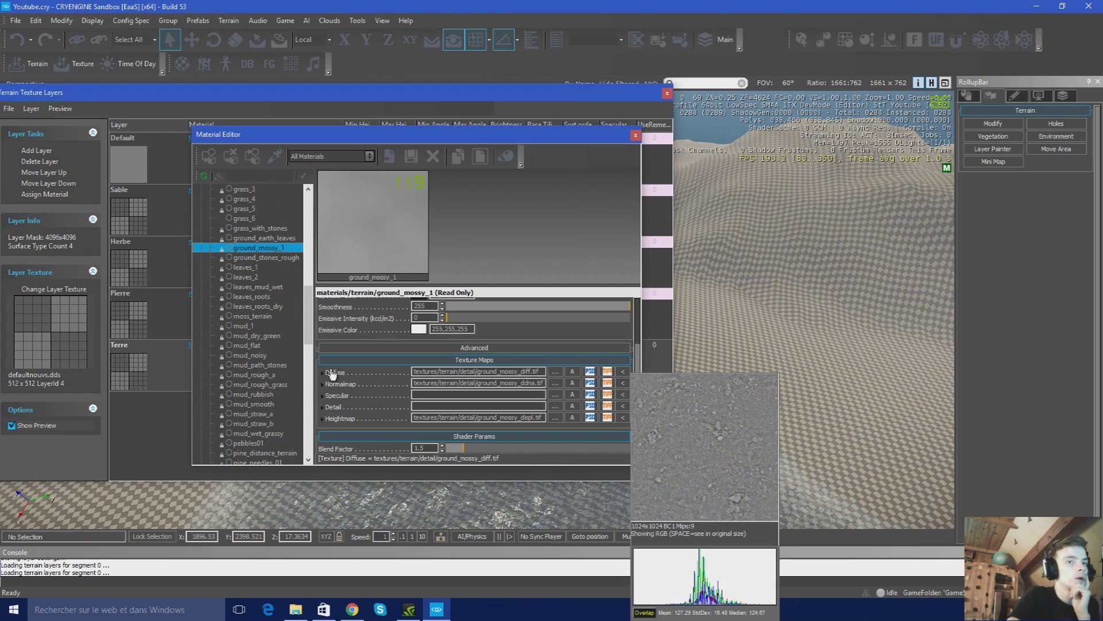
click(253, 268)
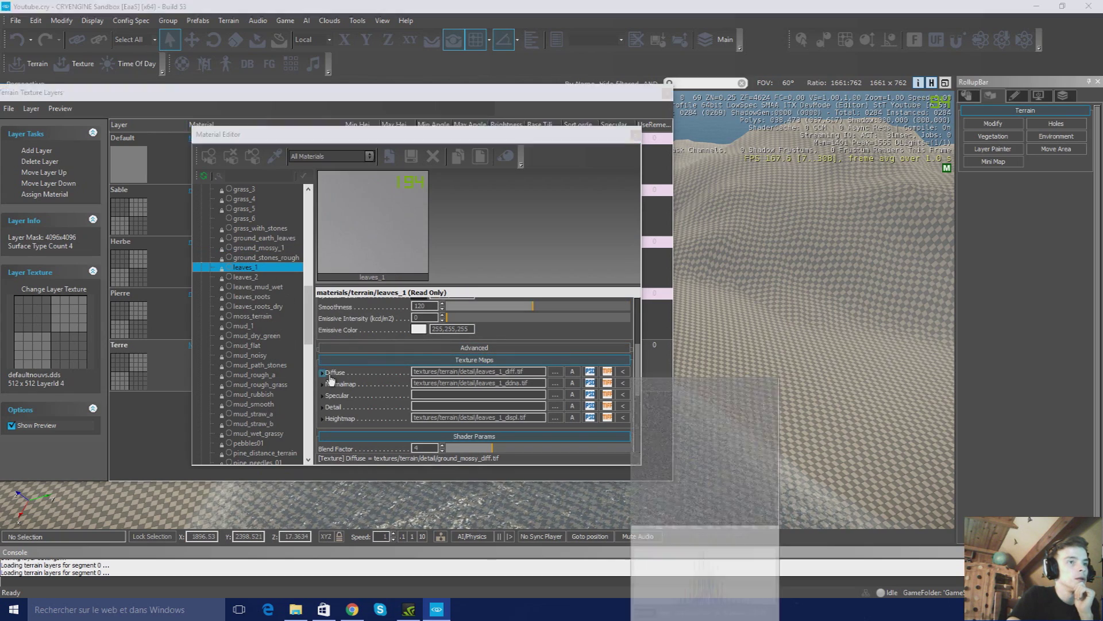
key(Down)
scroll(273, 415, down, 3)
scroll(270, 421, down, 7)
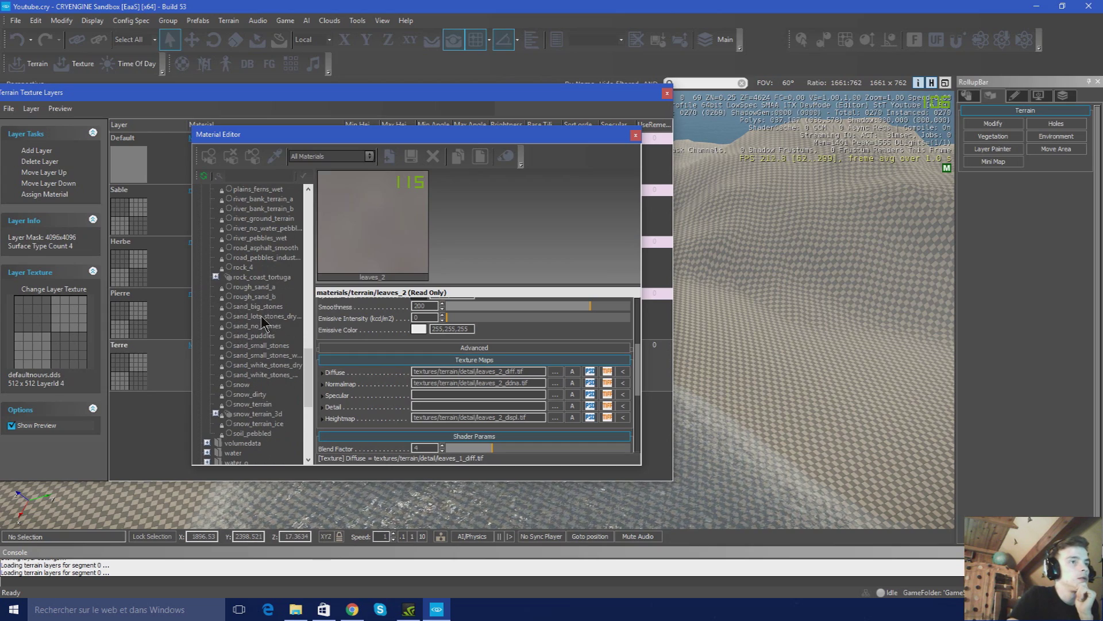
Compare the diffuse textures of ground_mossy_1 and ground_stones_rough, and assign ground_mossy_1 to the Terre layer
scroll(264, 321, up, 12)
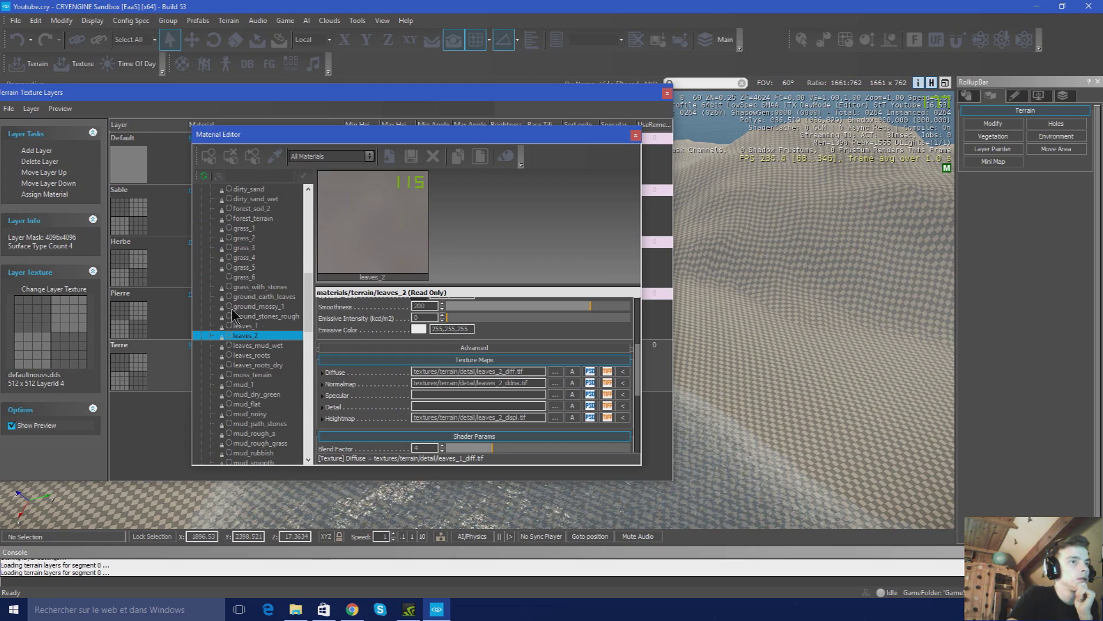
click(236, 307)
mouse_move(325, 377)
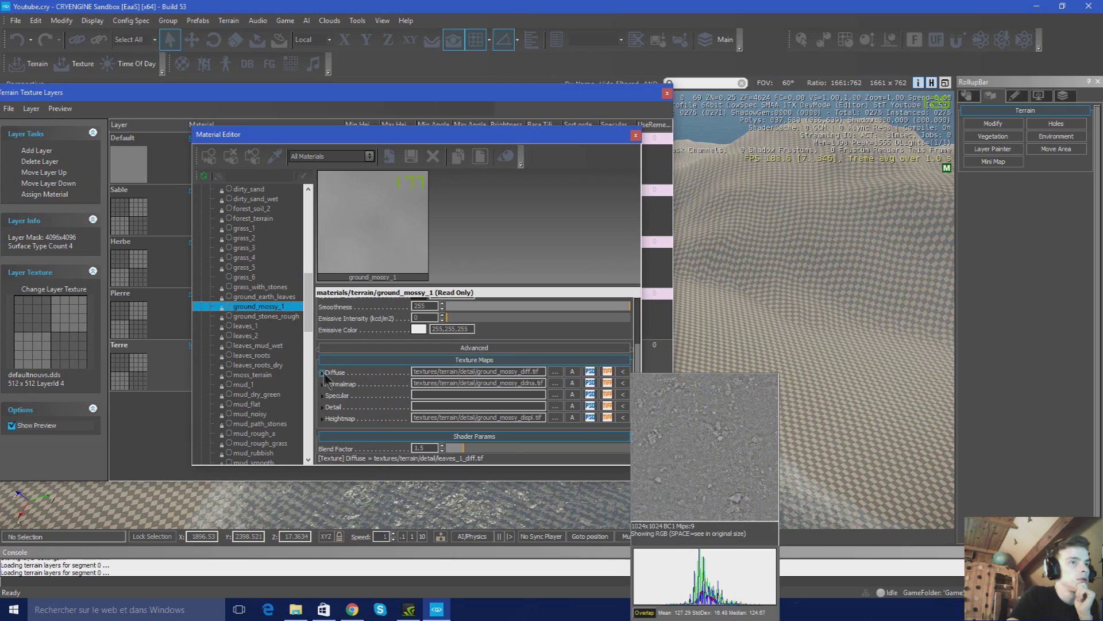
click(287, 316)
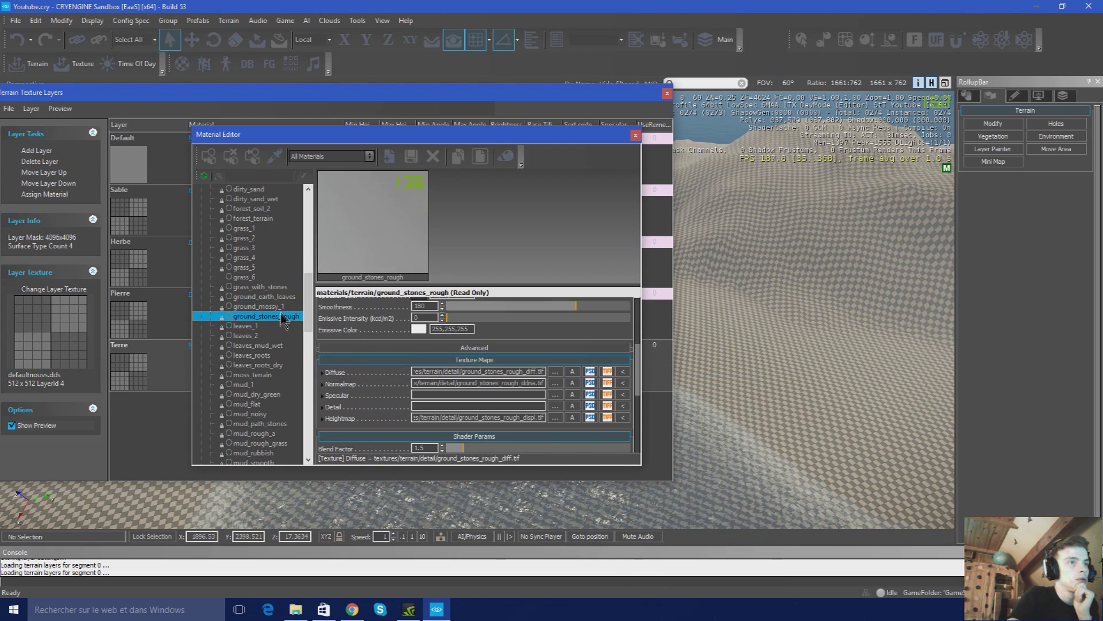
key(Up)
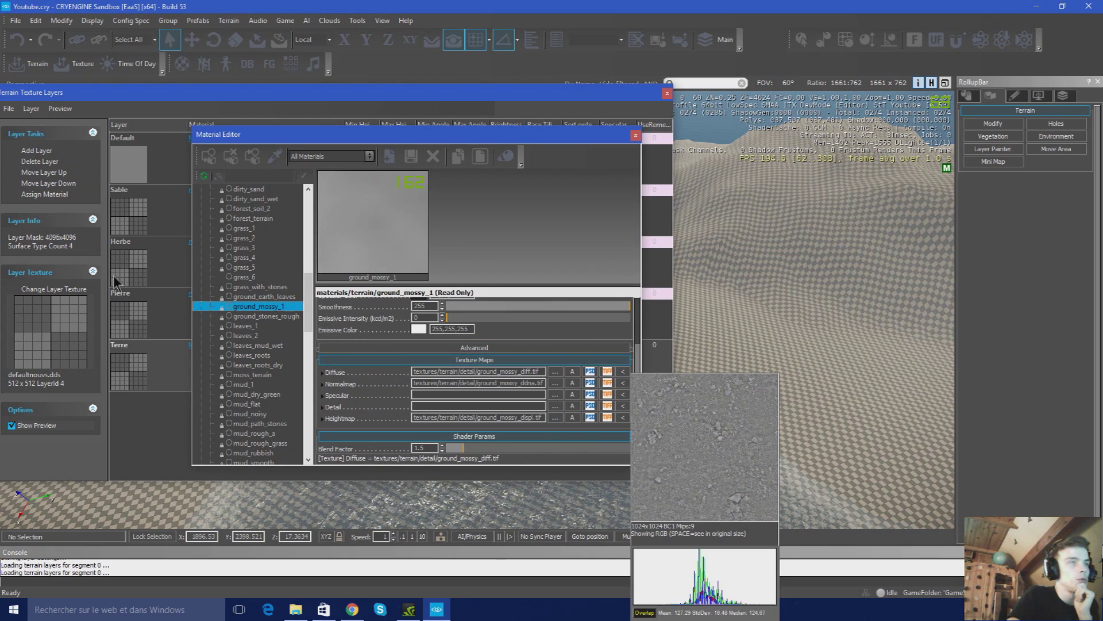
click(61, 195)
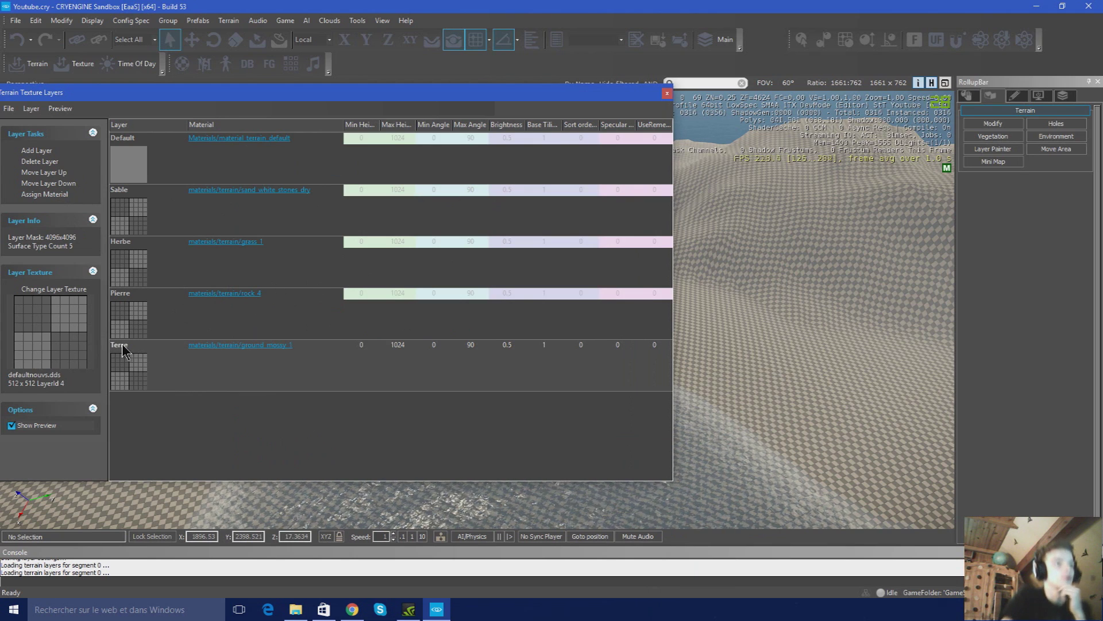
Open the texture selection for the Sable layer and preview soil, grass, road and rock textures in the Terrain folder
click(188, 211)
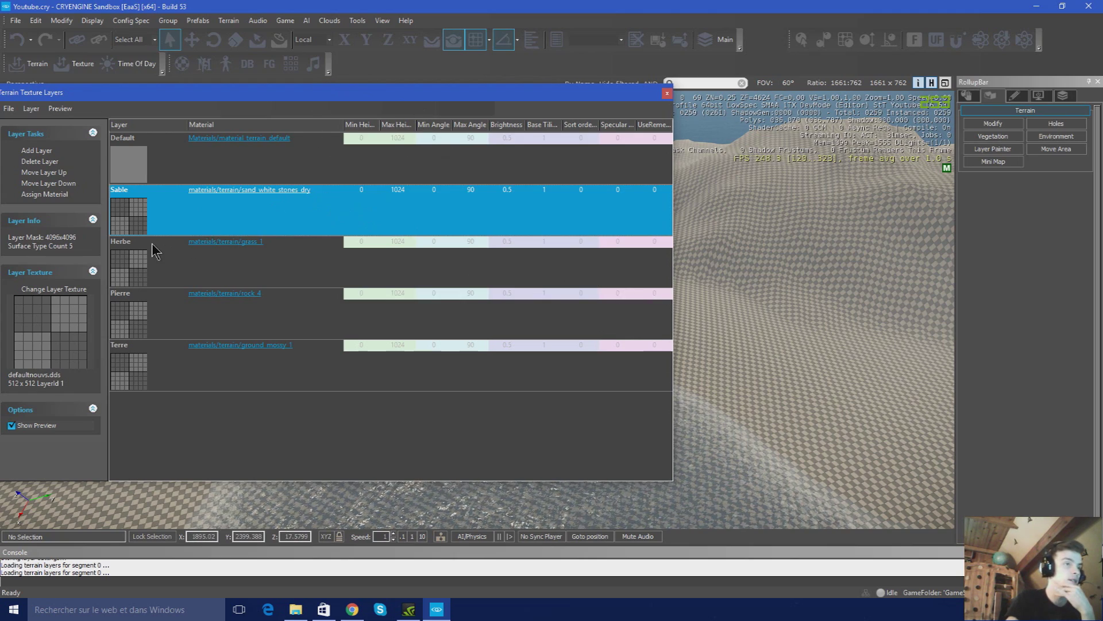
click(68, 319)
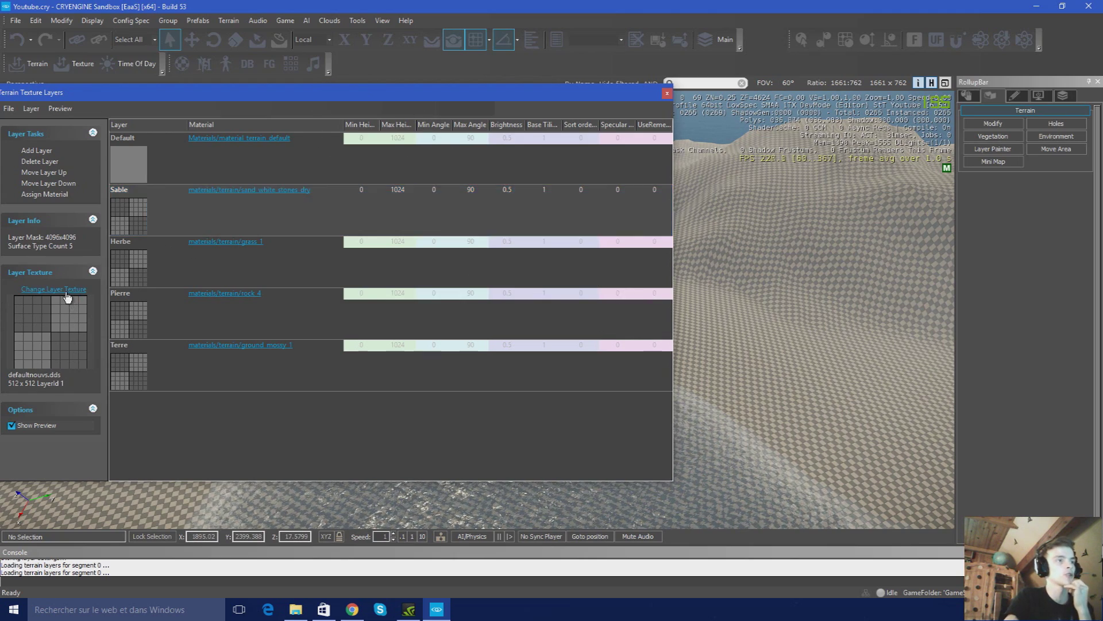
click(402, 211)
click(471, 271)
click(458, 301)
click(565, 234)
click(569, 242)
click(572, 250)
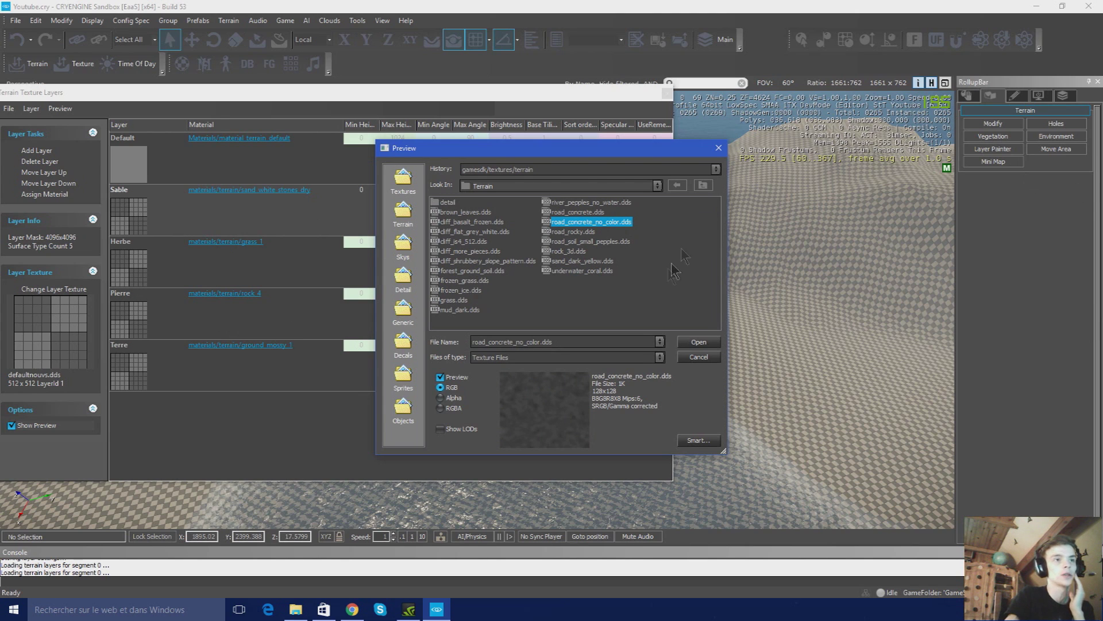
Preview more Terrain textures and set the Sable layer's texture to sand_dark_yellow.dds
click(589, 203)
click(477, 261)
click(460, 290)
click(454, 300)
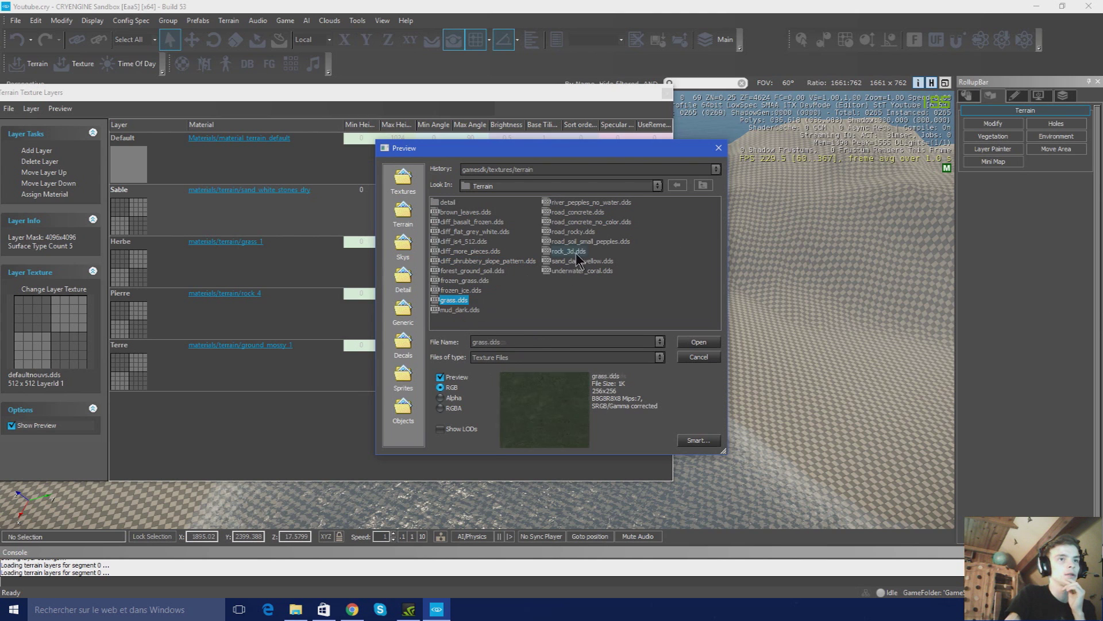
click(577, 260)
click(699, 342)
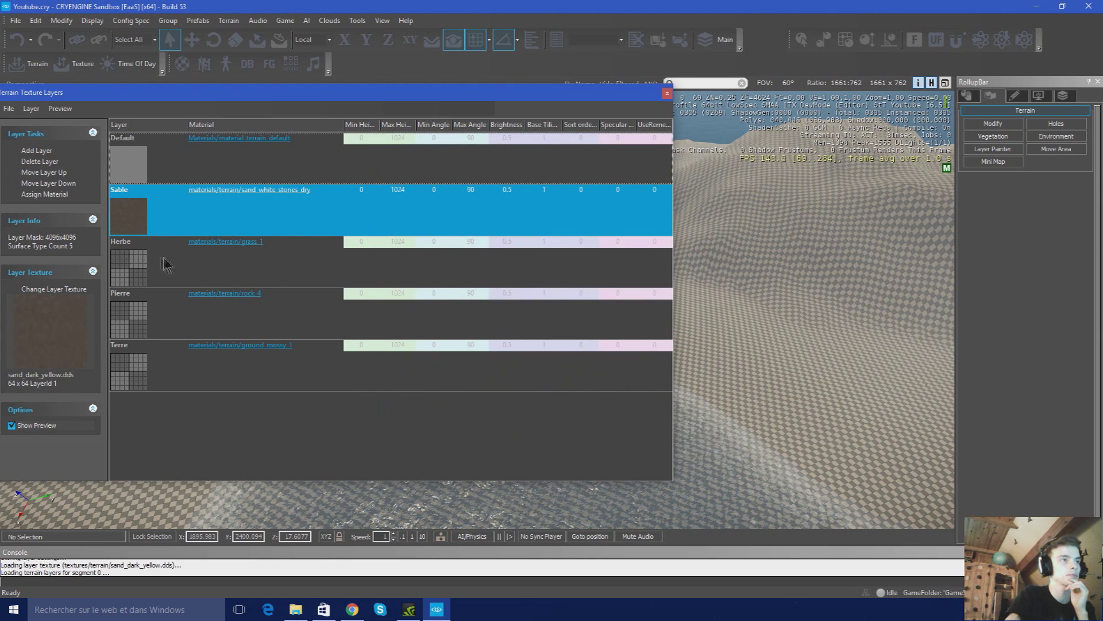
Set the Herbe layer's texture to grass.dds from the Terrain texture folder
click(170, 264)
click(54, 289)
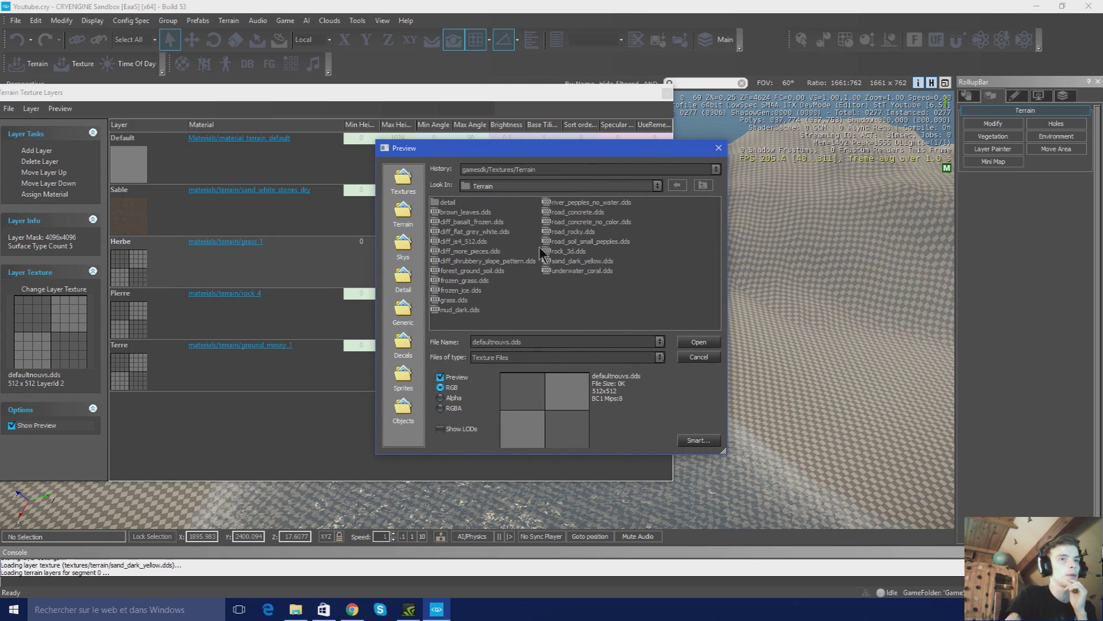
click(454, 300)
click(697, 343)
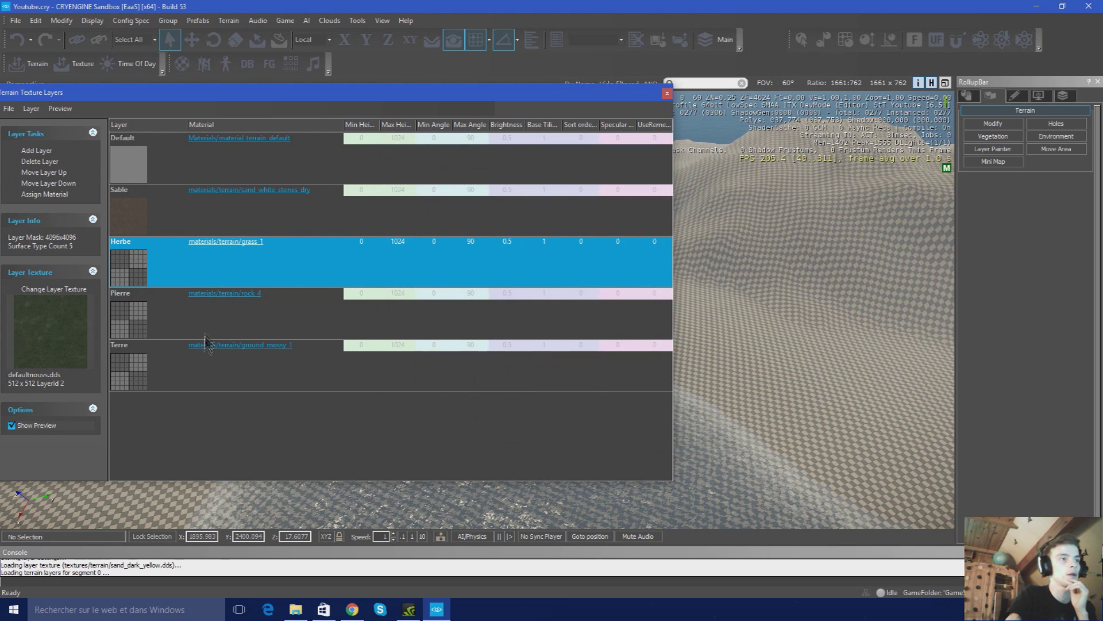
Preview forest_ground_soil.dds in the Terrain folder, and set the Pierre layer's texture to cliff_js4_512.dds
click(182, 316)
click(63, 293)
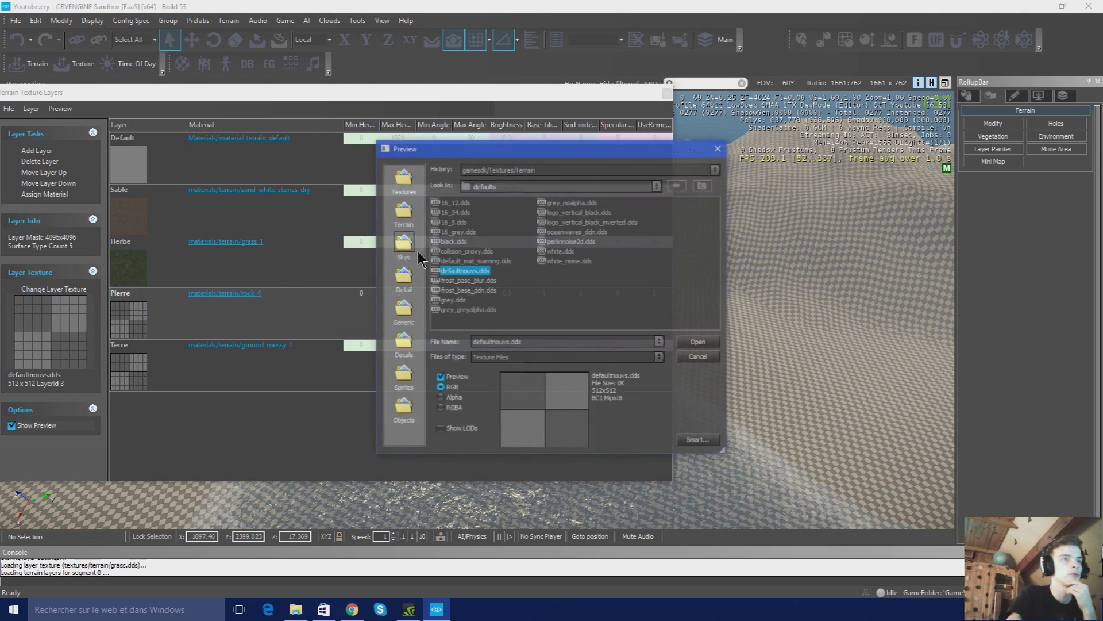
click(403, 210)
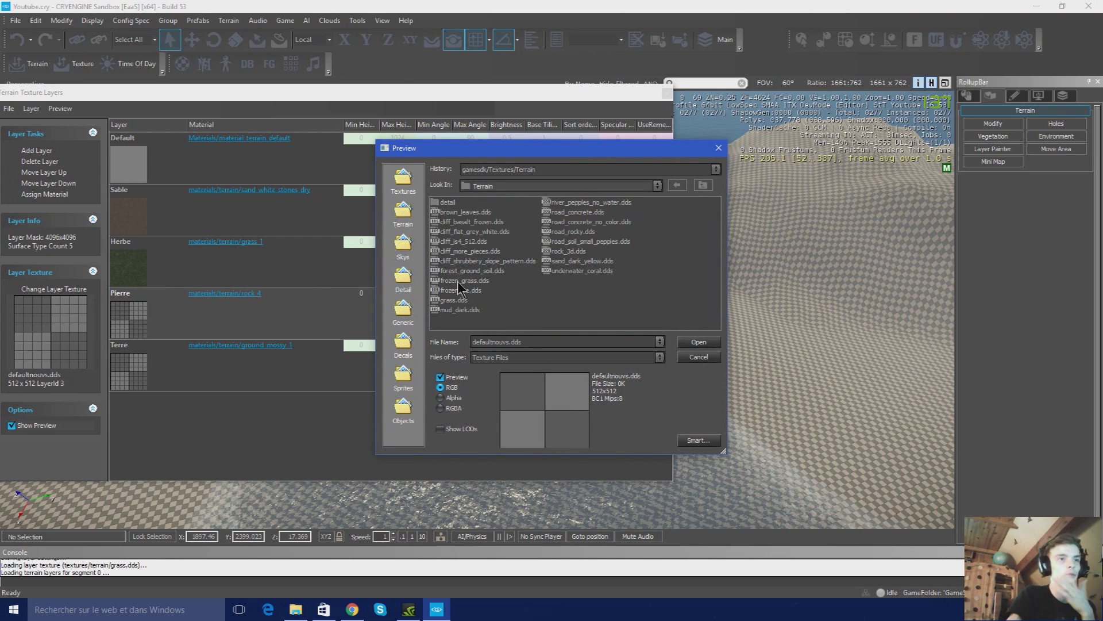
click(471, 270)
click(477, 241)
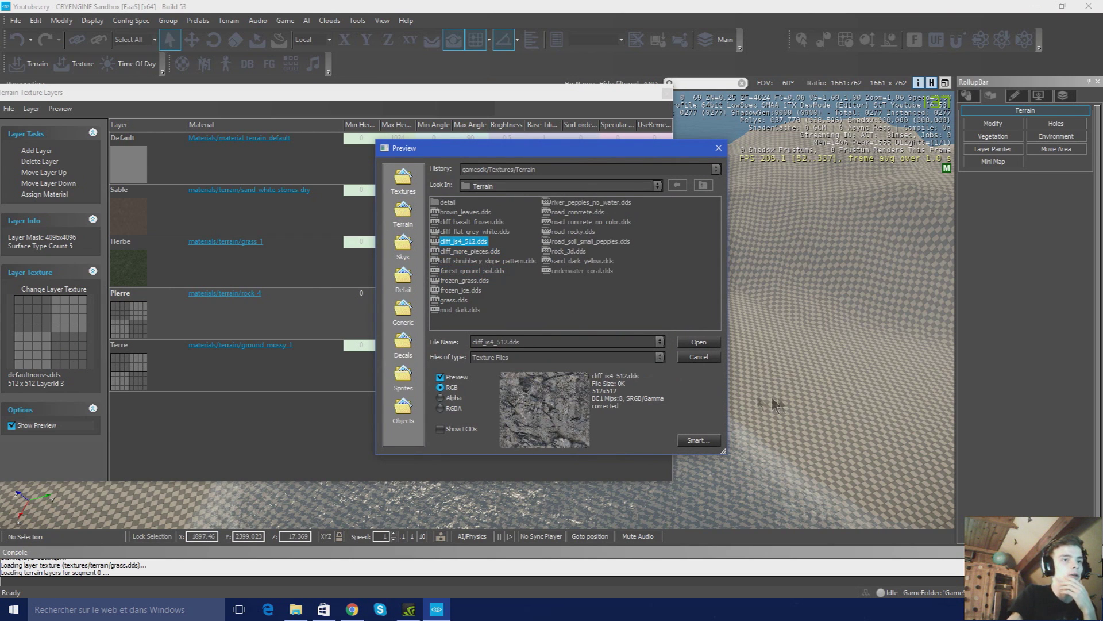
click(698, 341)
Set the Terre layer's texture to road_soil_small_pepples.dds from the Terrain texture folder
click(229, 374)
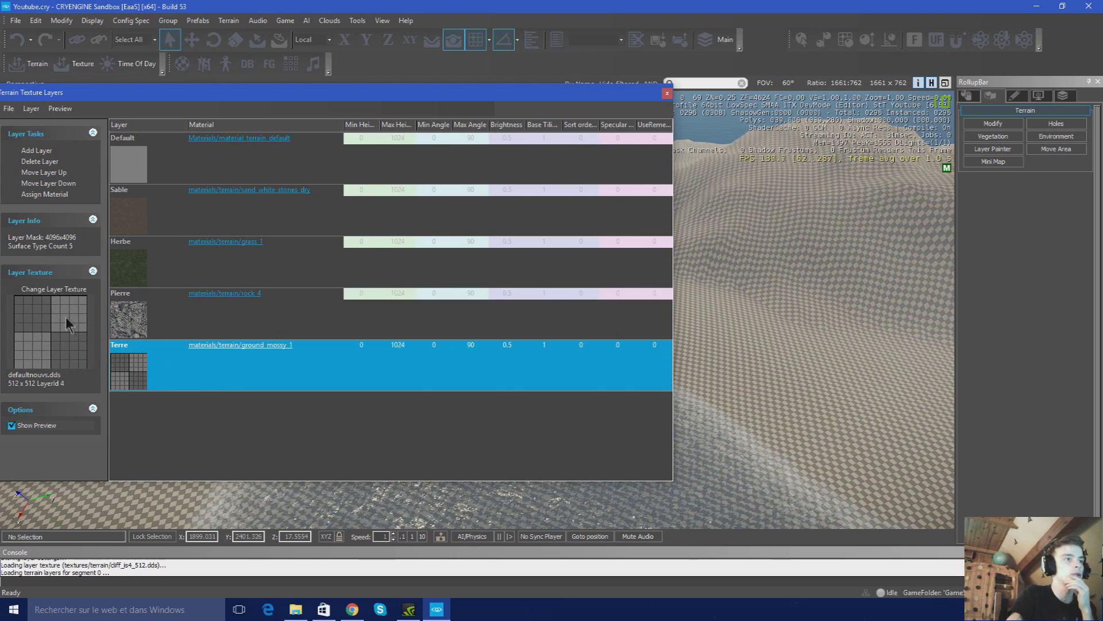
click(81, 289)
click(403, 210)
click(577, 242)
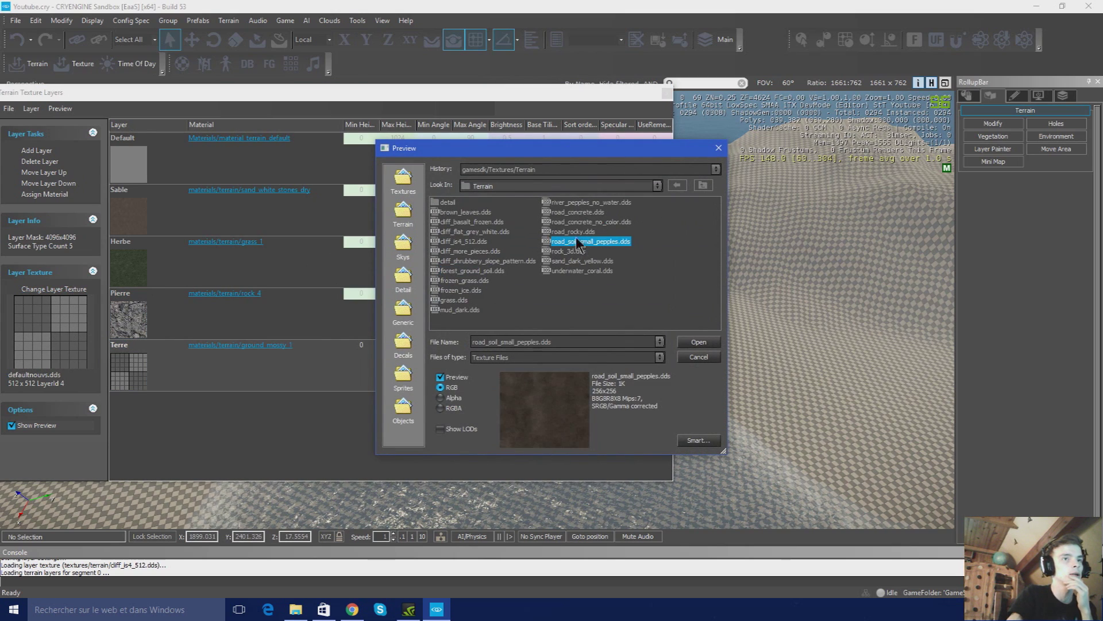
click(683, 343)
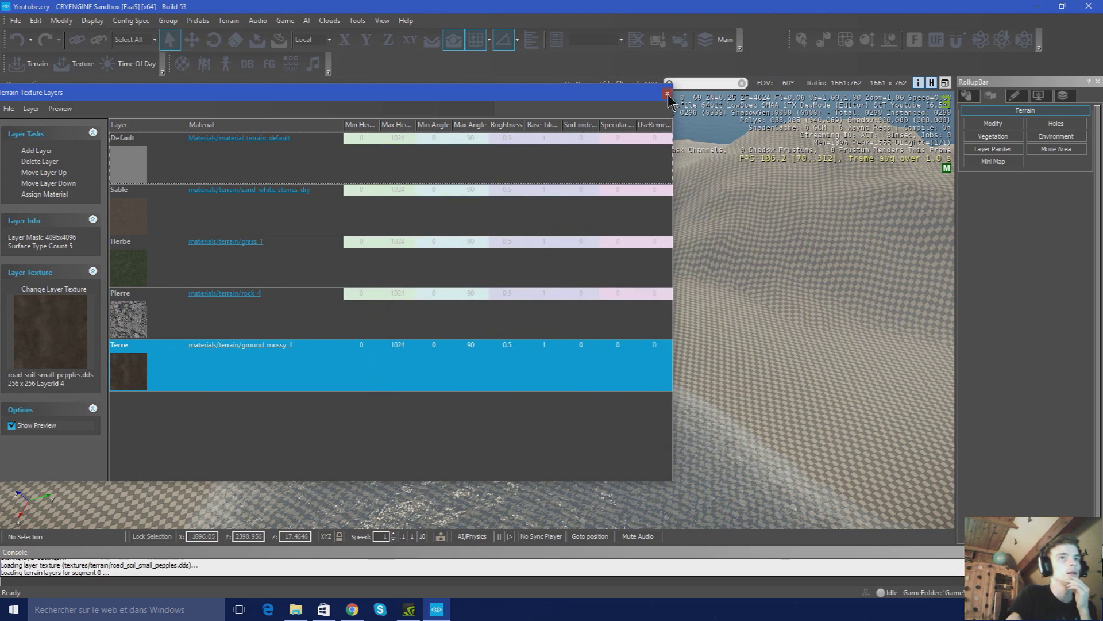
Close the terrain texture layer editor and start the Layer Painter with the Sable layer selected
click(667, 93)
click(637, 135)
right_drag(496, 309, 496, 309)
key(s)
key(a)
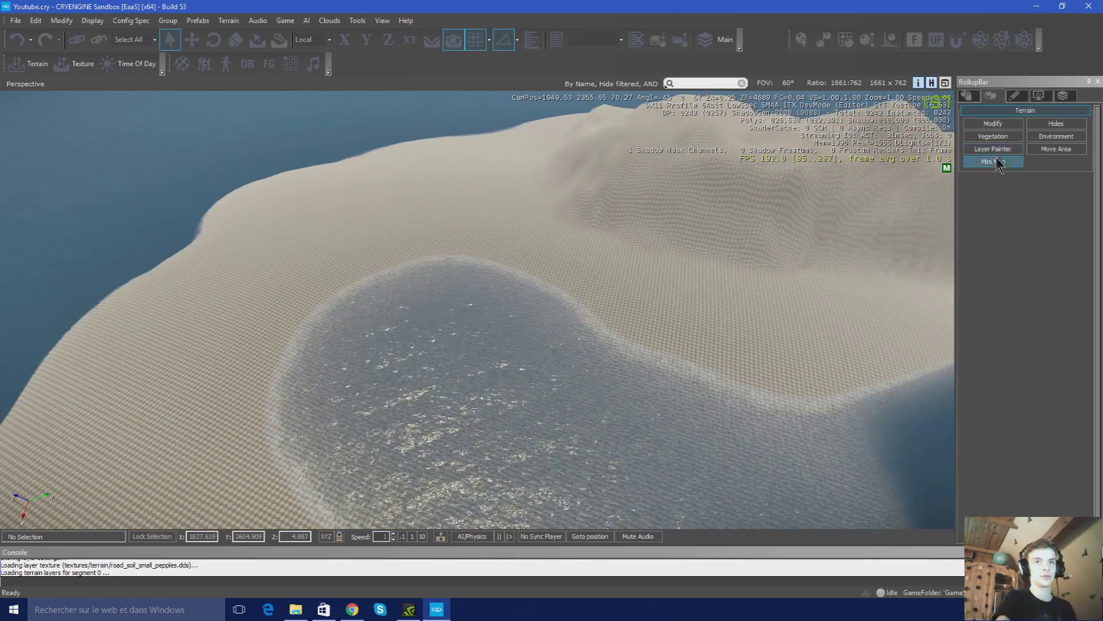
click(993, 149)
click(988, 437)
Set the brush radius to 1000 and paint the entire island with the Sable layer
right_drag(716, 434, 716, 435)
key(s)
click(1031, 222)
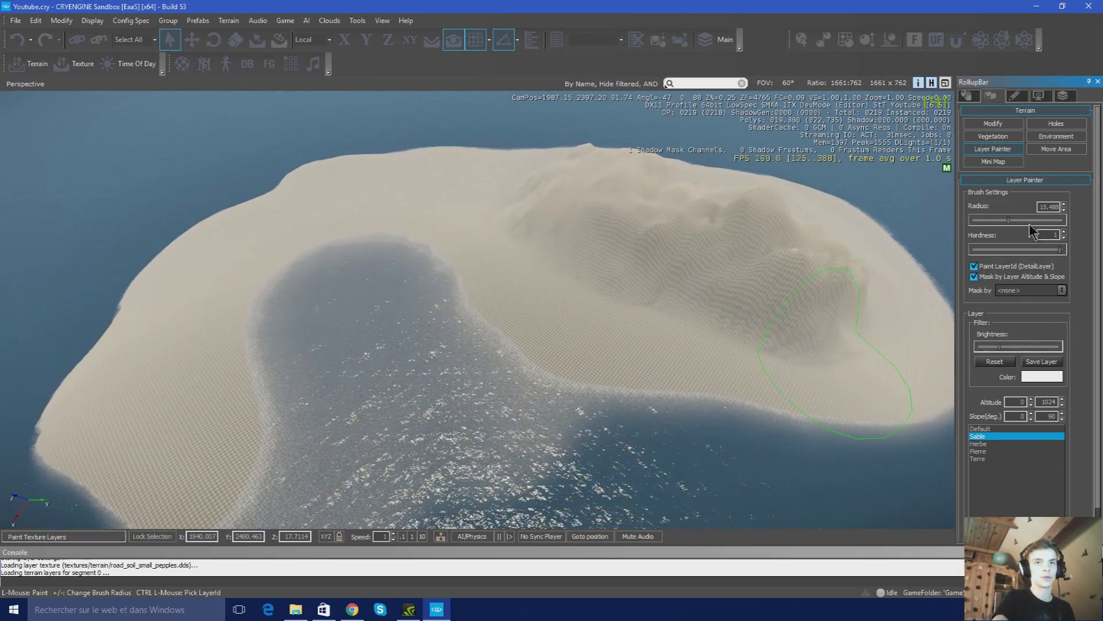
right_drag(568, 379, 577, 324)
click(508, 370)
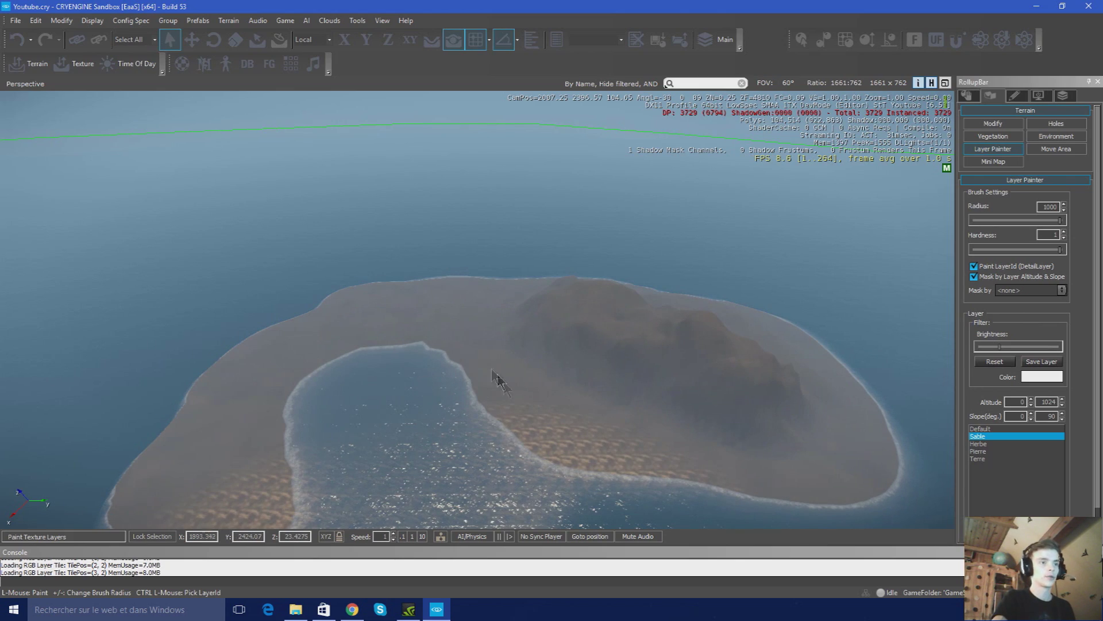
Reduce the brush radius to about 4.27, raise the Sable brightness and paint a test patch on the shore beside the lagoon
right_drag(501, 391, 397, 477)
key(w)
key(w)
right_drag(483, 454, 534, 417)
key(s)
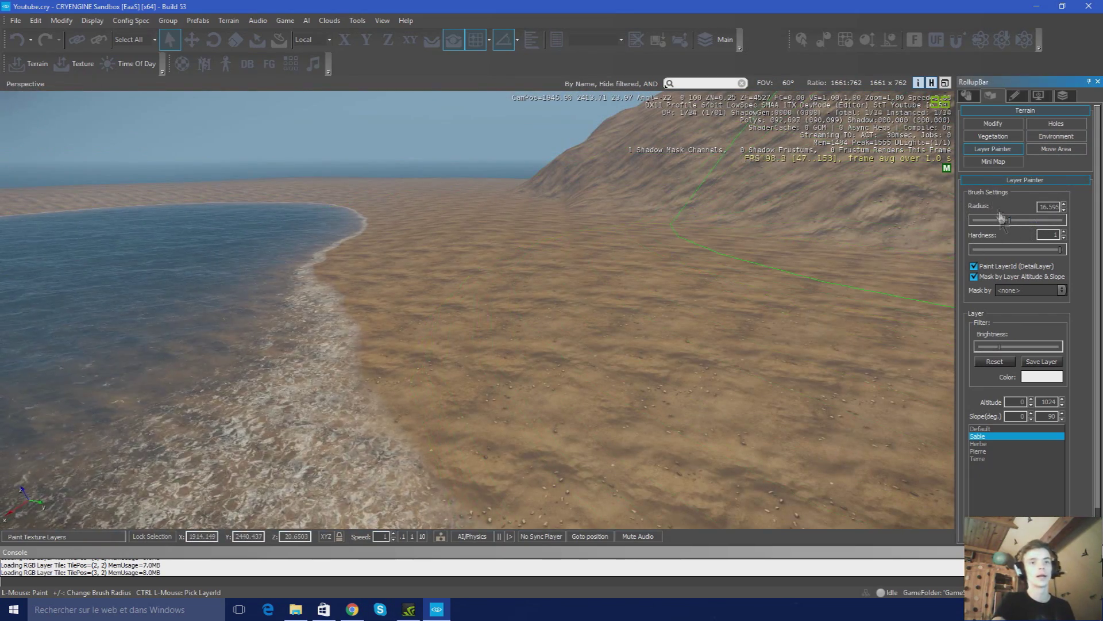
key(s)
right_drag(565, 408, 560, 396)
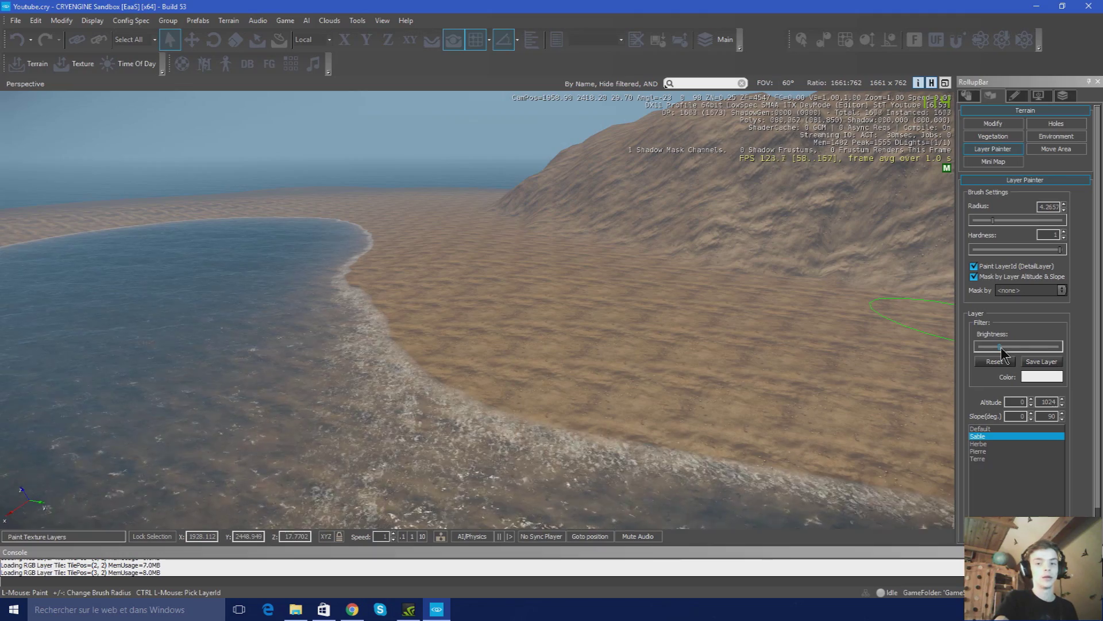
drag(1001, 347, 1032, 347)
mouse_move(620, 449)
mouse_down()
mouse_move(508, 403)
mouse_move(493, 347)
mouse_move(481, 368)
mouse_up()
right_drag(461, 430, 506, 449)
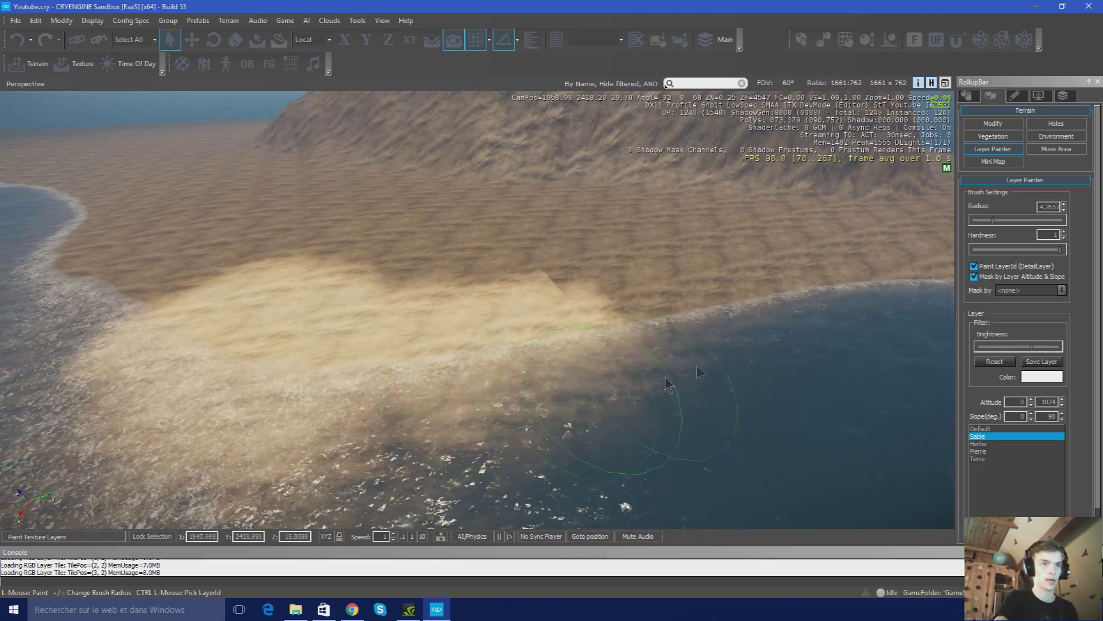
Raise the Sable brightness a little further and extend the lighter sand strip along the shoreline
drag(668, 373, 569, 363)
drag(793, 317, 696, 312)
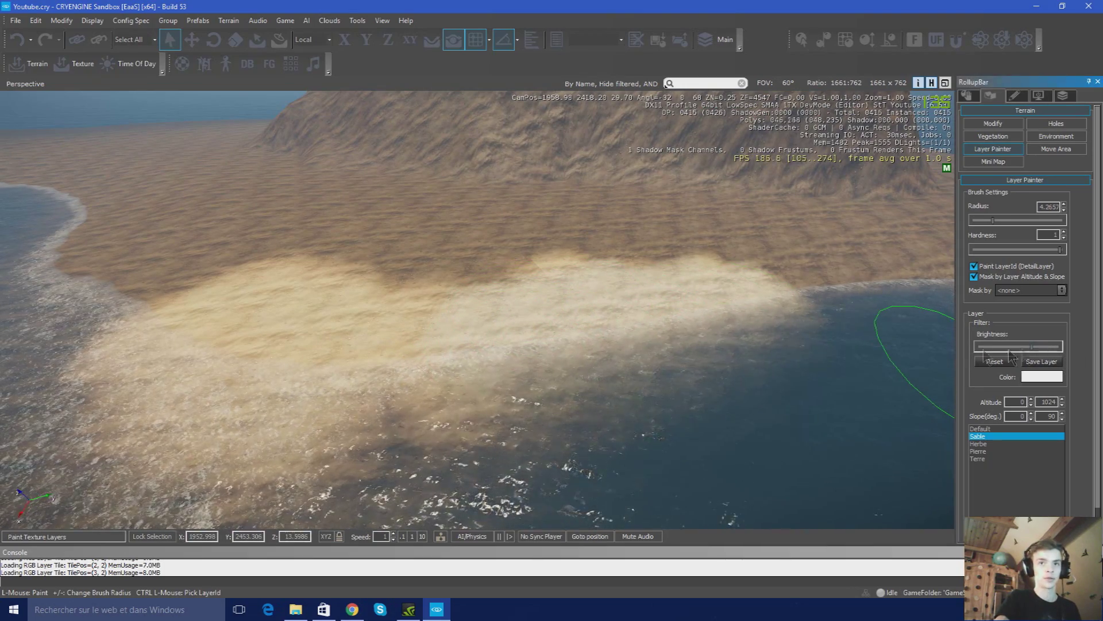
drag(920, 321, 614, 343)
drag(418, 352, 132, 334)
mouse_move(505, 339)
right_down()
mouse_move(569, 356)
mouse_move(593, 346)
right_up()
scroll(593, 346, down, 5)
scroll(593, 346, up, 4)
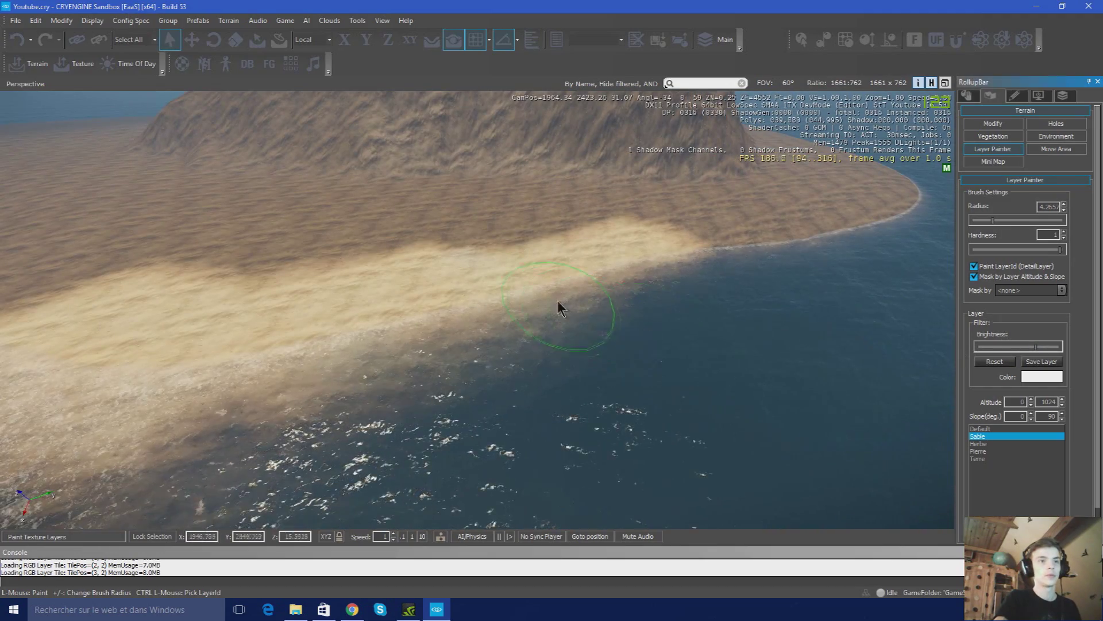
drag(555, 263, 494, 272)
right_drag(494, 273, 339, 276)
mouse_move(339, 275)
mouse_down()
mouse_move(448, 274)
mouse_move(282, 229)
mouse_up()
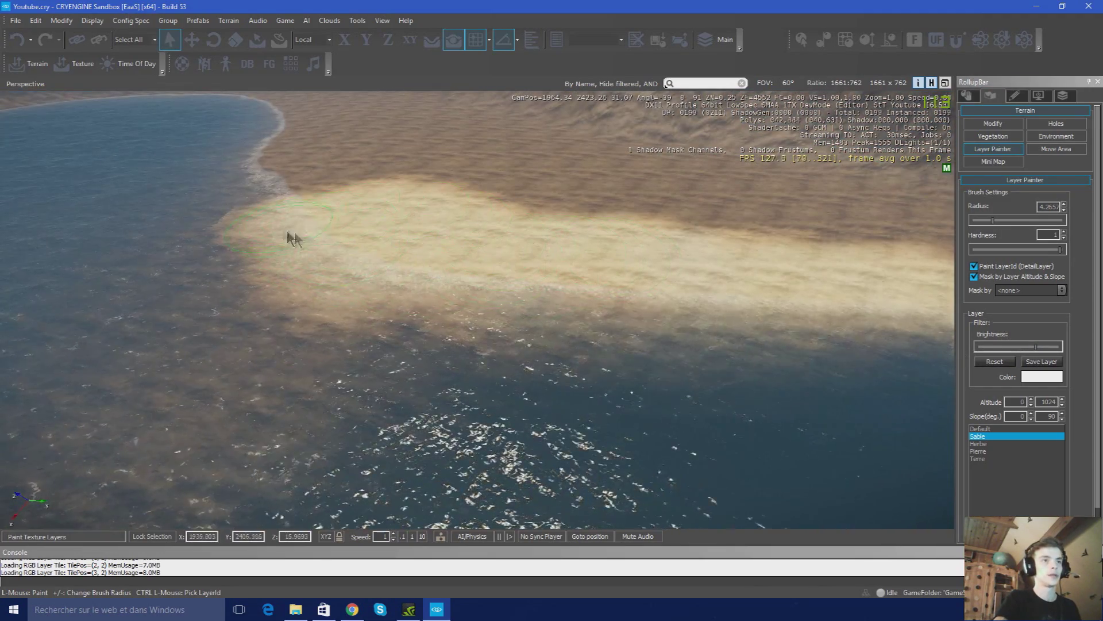
Enlarge the brush radius to about 64.6 and repaint the whole island with the brighter Sable layer
right_drag(282, 229, 545, 223)
scroll(547, 224, down, 4)
click(1026, 221)
scroll(765, 253, down, 4)
right_drag(764, 270, 682, 261)
drag(682, 267, 780, 252)
drag(511, 414, 343, 243)
right_drag(344, 244, 339, 243)
key(s)
drag(339, 244, 323, 238)
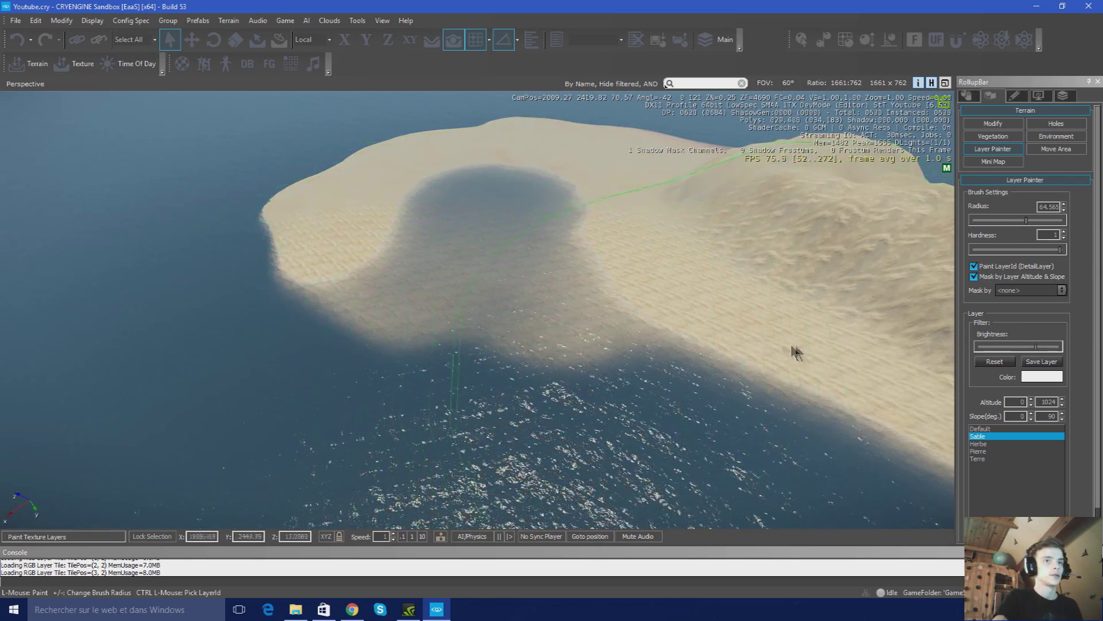
Examine the brightened sand around the lagoon, beaches and mountain from several viewpoints
right_drag(781, 351, 582, 227)
right_drag(463, 243, 296, 318)
key(d)
key(w)
key(s)
key(w)
key(w)
key(s)
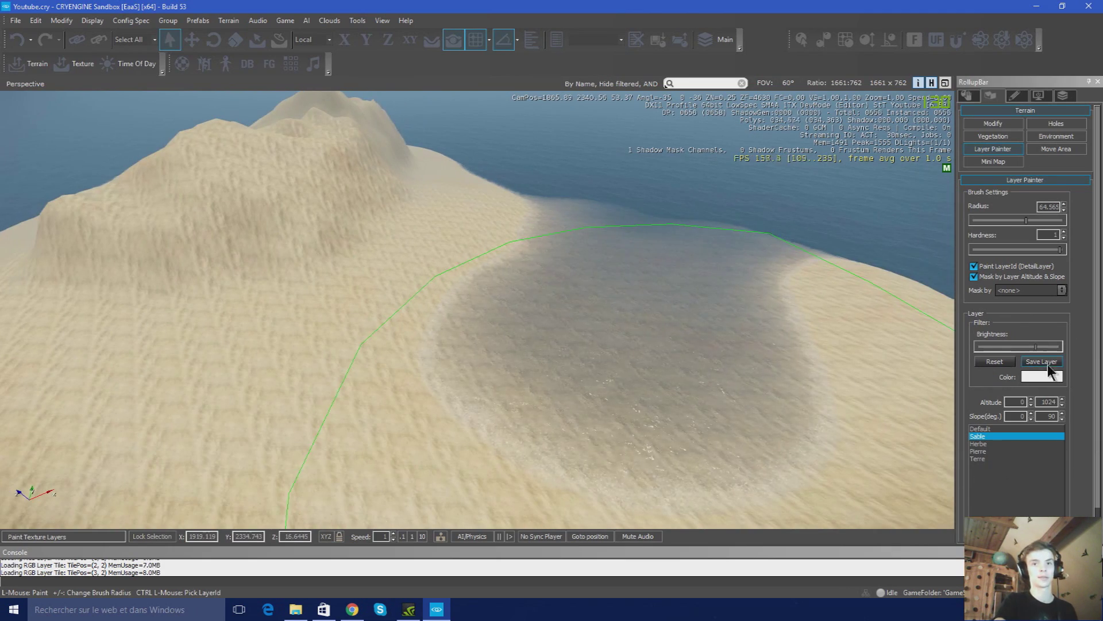
Select the Herbe layer with a brush radius of about 16.6 and paint a grass patch near the foot of the mountain
mouse_move(604, 352)
right_down()
mouse_move(622, 301)
mouse_move(459, 300)
right_up()
click(621, 299)
key(d)
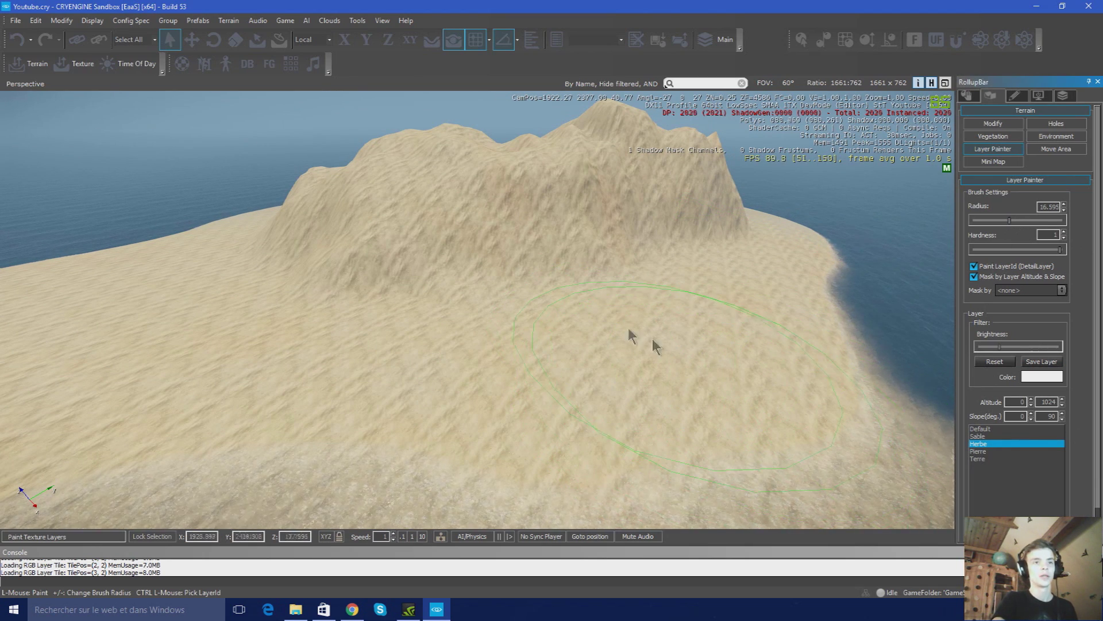
right_drag(588, 301, 589, 299)
key(w)
mouse_move(567, 320)
mouse_down()
mouse_move(546, 312)
mouse_move(457, 329)
mouse_up()
key(w)
right_drag(457, 328, 431, 376)
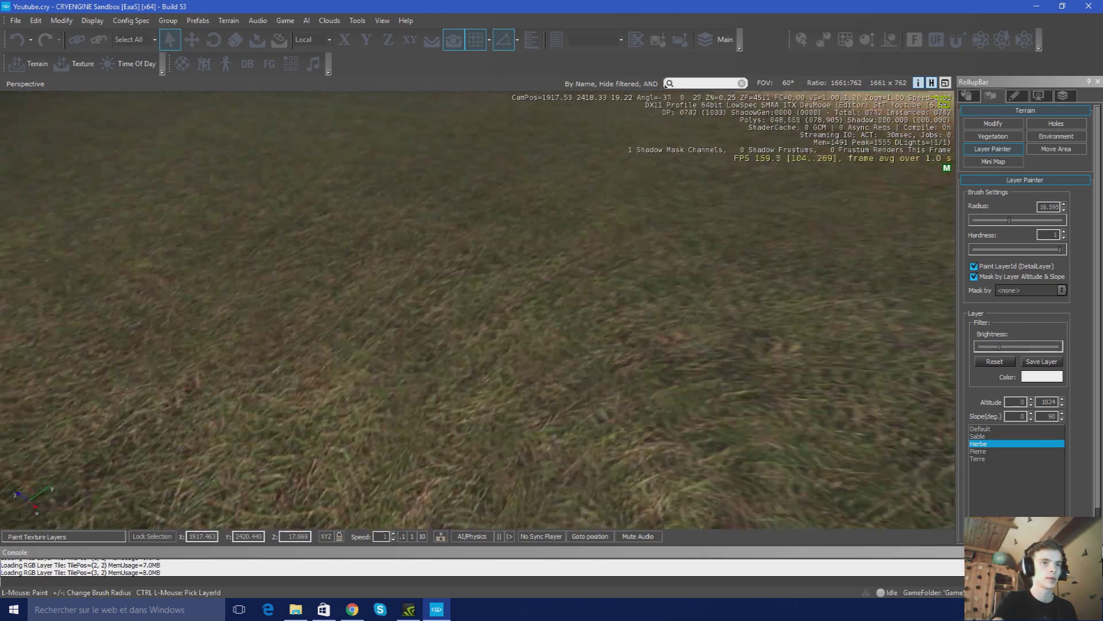
Raise the Herbe brightness, reduce the brush radius to about 4.27 and paint lighter grass inside the dark patch
right_drag(609, 310, 567, 336)
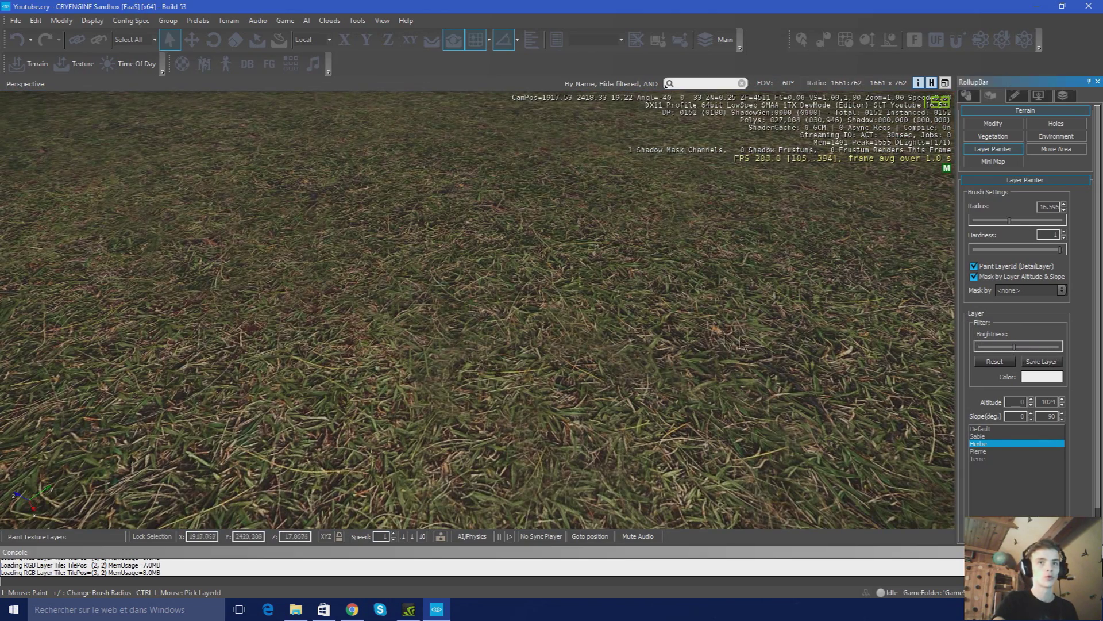
scroll(592, 321, down, 3)
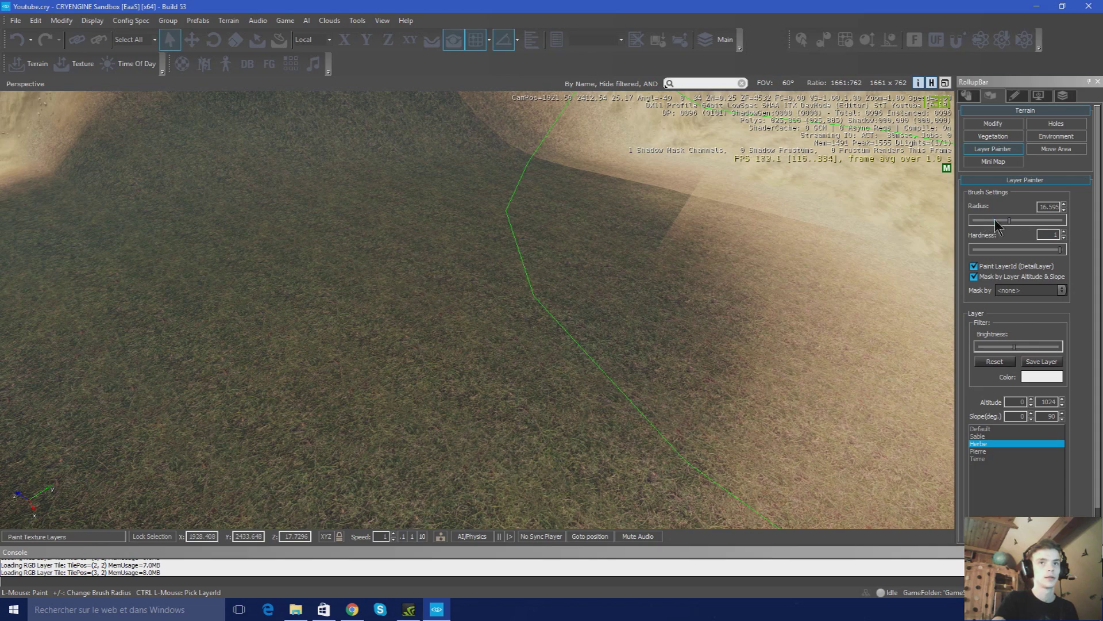
scroll(603, 322, down, 5)
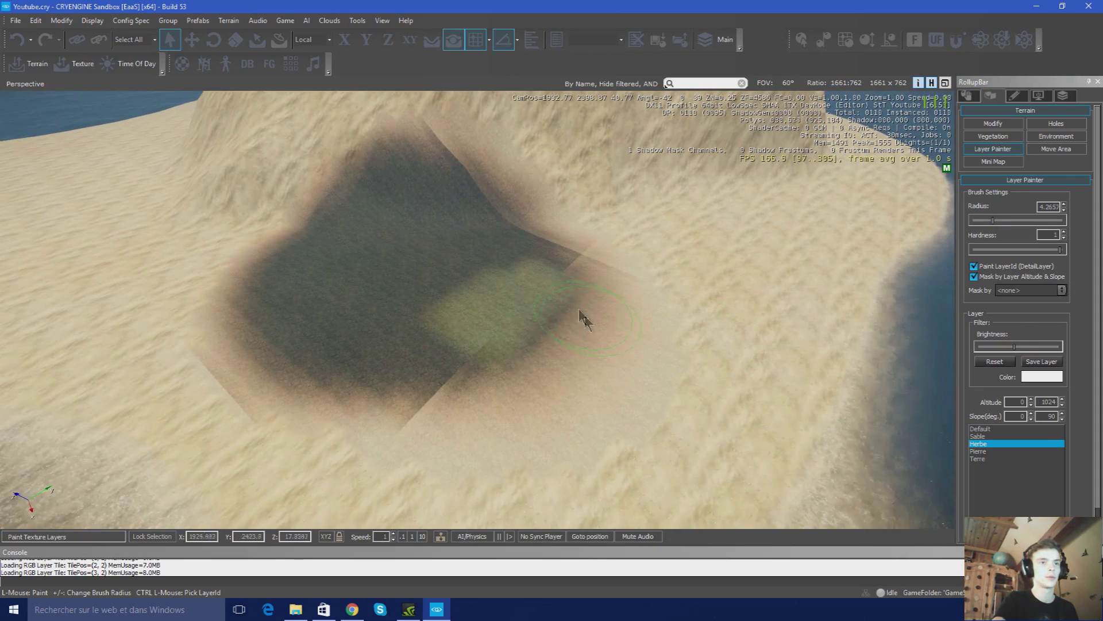
mouse_move(555, 314)
mouse_down()
mouse_move(588, 326)
mouse_move(440, 342)
mouse_up()
scroll(440, 341, up, 5)
right_drag(441, 339, 508, 356)
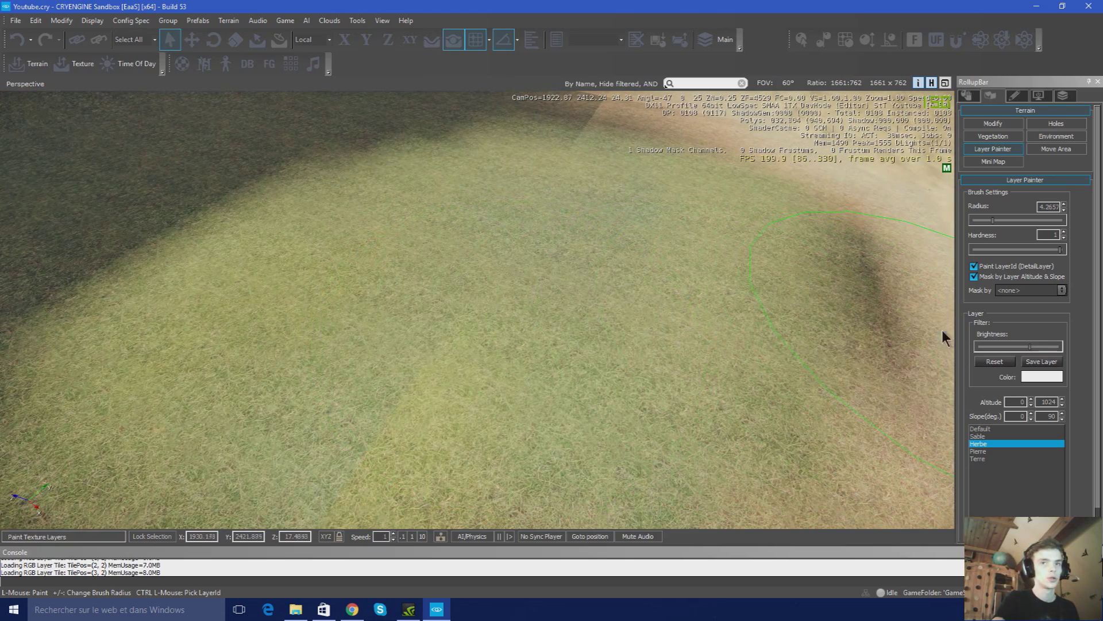
Lower the Herbe brightness slightly and repaint the light part of the grass patch
drag(1030, 348, 1025, 349)
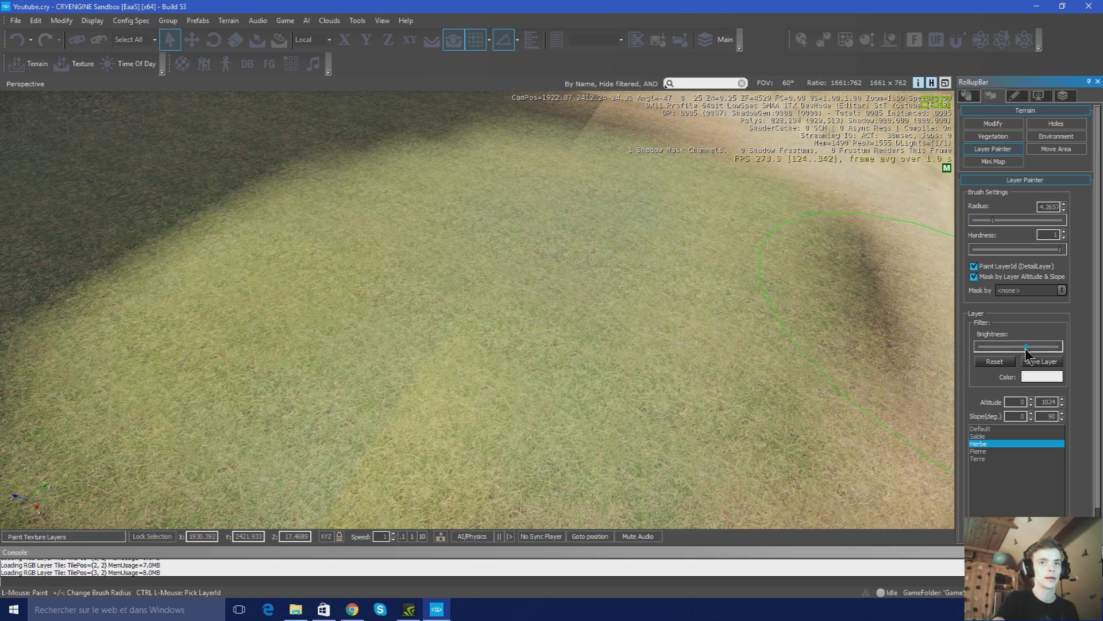
mouse_move(581, 305)
mouse_down()
mouse_move(512, 249)
mouse_move(409, 320)
mouse_up()
scroll(406, 321, down, 2)
scroll(405, 320, down, 6)
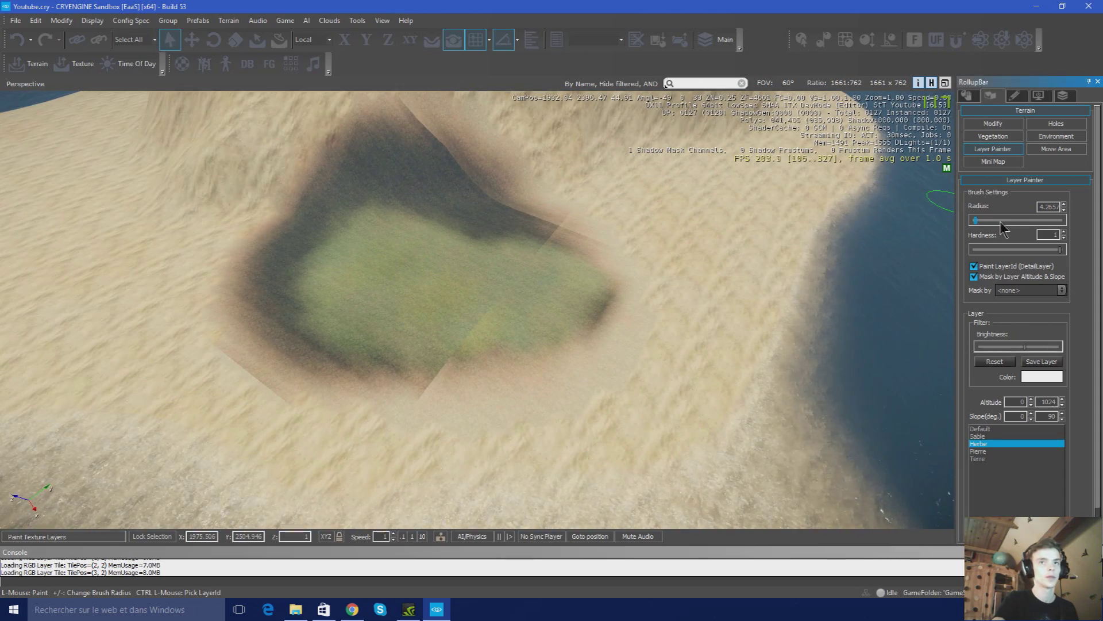
Increase the brush radius to about 24 and paint grass from the mountain slope toward the flat land behind the lagoon
right_drag(434, 185, 435, 156)
key(s)
mouse_move(460, 214)
mouse_down()
mouse_move(452, 235)
mouse_move(336, 251)
mouse_move(532, 216)
mouse_move(576, 169)
mouse_move(607, 200)
mouse_up()
mouse_move(606, 200)
right_down()
mouse_move(567, 245)
mouse_move(594, 244)
right_up()
key(a)
key(a)
drag(557, 226, 345, 236)
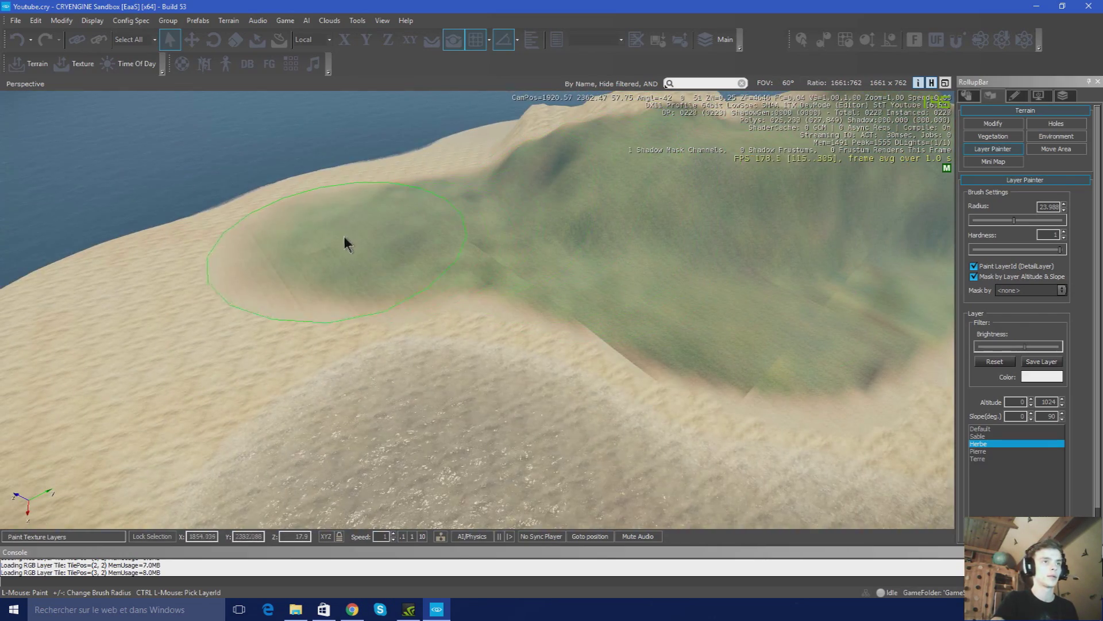
Continue the Herbe layer across the inland area behind the lagoon, leaving a sand border along the coast
right_drag(431, 197, 394, 213)
key(a)
drag(426, 189, 423, 200)
right_drag(424, 199, 554, 146)
key(a)
right_drag(477, 180, 498, 253)
key(a)
drag(498, 252, 464, 415)
right_drag(463, 415, 459, 435)
key(s)
drag(481, 411, 462, 381)
Paint the back slopes of the mountain and the ground below them with the Herbe layer
right_drag(462, 381, 486, 316)
key(w)
key(s)
right_drag(414, 230, 463, 253)
mouse_move(463, 254)
mouse_down()
mouse_move(389, 180)
mouse_move(541, 299)
mouse_up()
key(s)
right_drag(540, 299, 561, 315)
mouse_move(563, 268)
mouse_down()
mouse_move(513, 270)
mouse_move(508, 292)
mouse_up()
drag(437, 292, 281, 255)
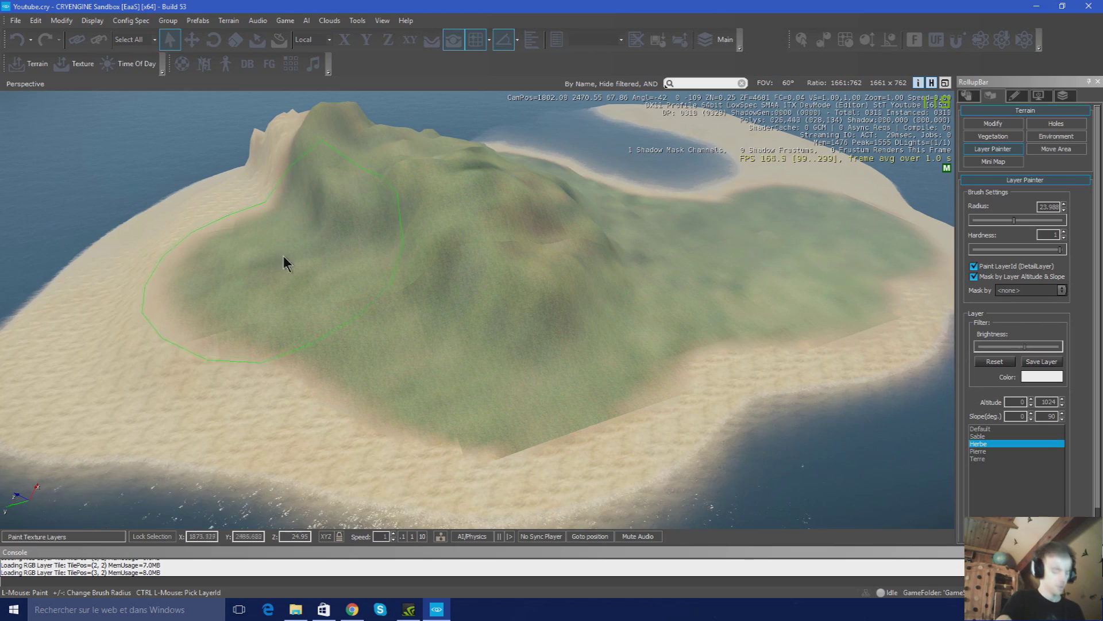
Cover the remaining bare slopes and the mountain end of the island with grass, keeping the beach sandy
key(a)
right_drag(284, 266, 345, 279)
mouse_move(454, 333)
mouse_down()
mouse_move(488, 318)
mouse_move(442, 339)
mouse_up()
key(a)
right_drag(330, 298, 368, 287)
mouse_move(371, 269)
mouse_down()
mouse_move(352, 251)
mouse_move(345, 282)
mouse_up()
key(a)
right_drag(344, 281, 396, 290)
mouse_move(402, 296)
mouse_down()
mouse_move(459, 297)
mouse_move(511, 333)
mouse_up()
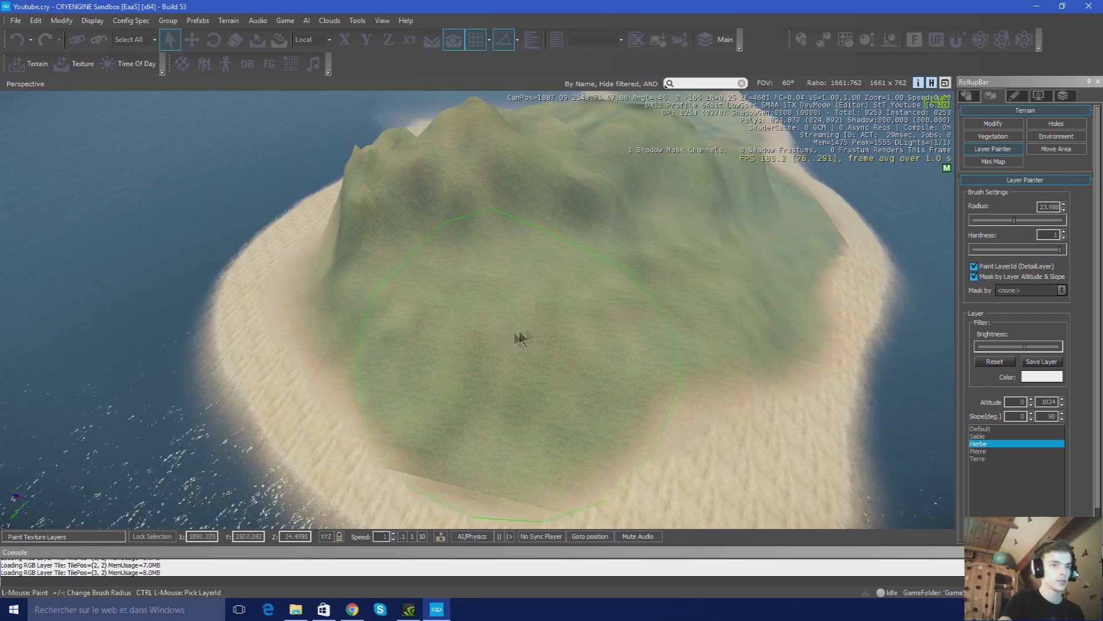
Examine the grass coverage over the mountain and the rest of the island for bare spots
right_drag(615, 336, 520, 285)
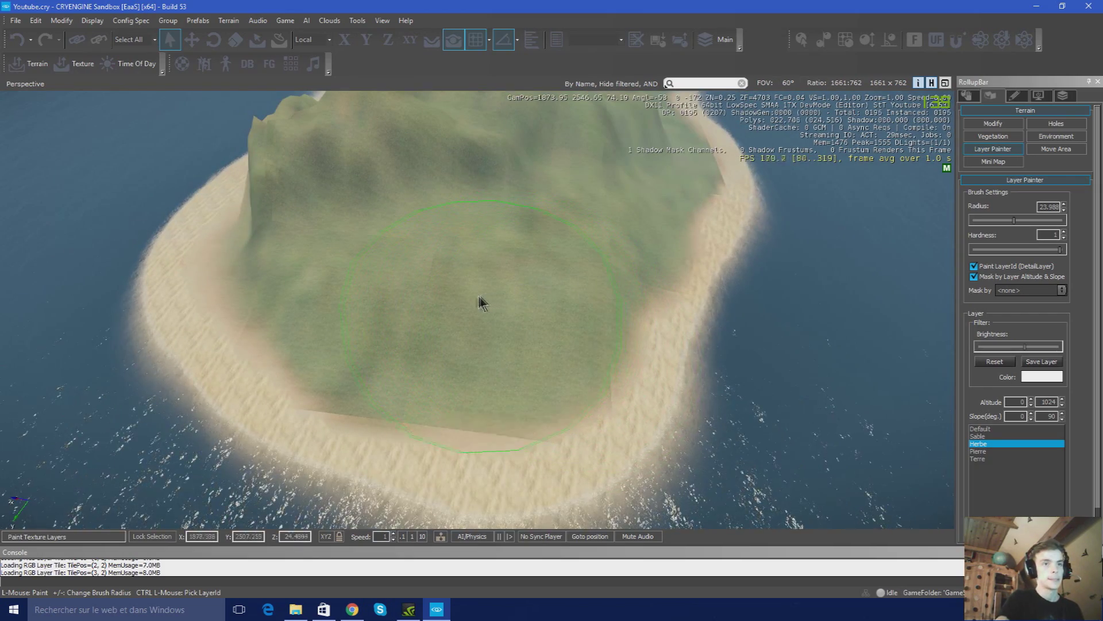
key(a)
right_drag(425, 276, 412, 273)
right_drag(355, 253, 368, 239)
key(a)
key(w)
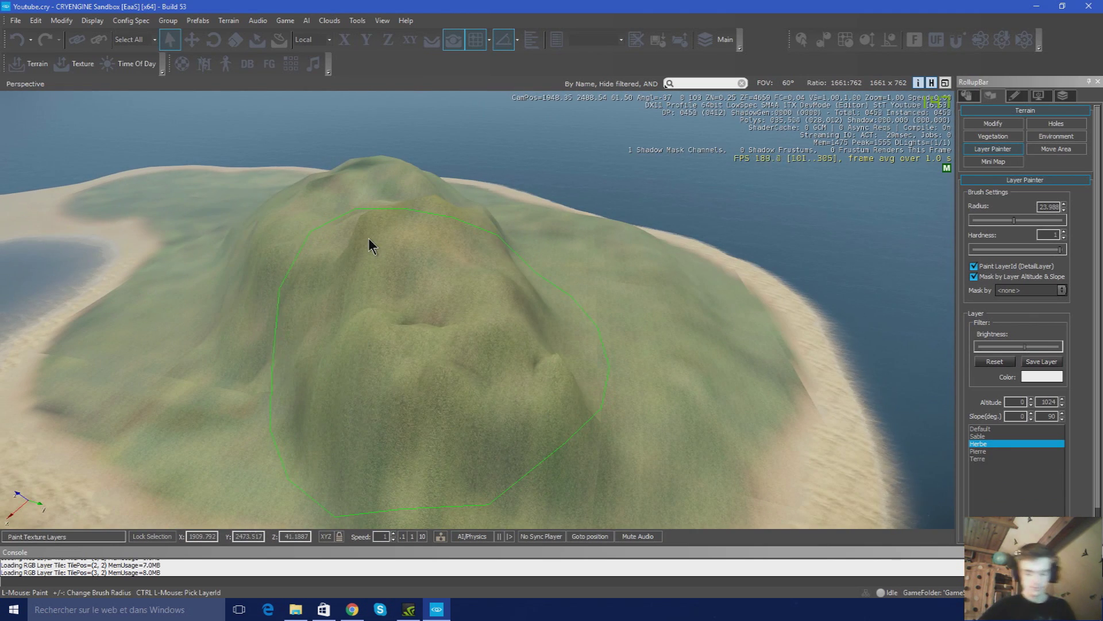
key(w)
right_drag(357, 230, 322, 216)
key(w)
key(a)
key(a)
Reduce the brush radius to about 11.5 and extend the grass edge over the sandy end of the island beyond the lagoon
right_drag(563, 322, 598, 333)
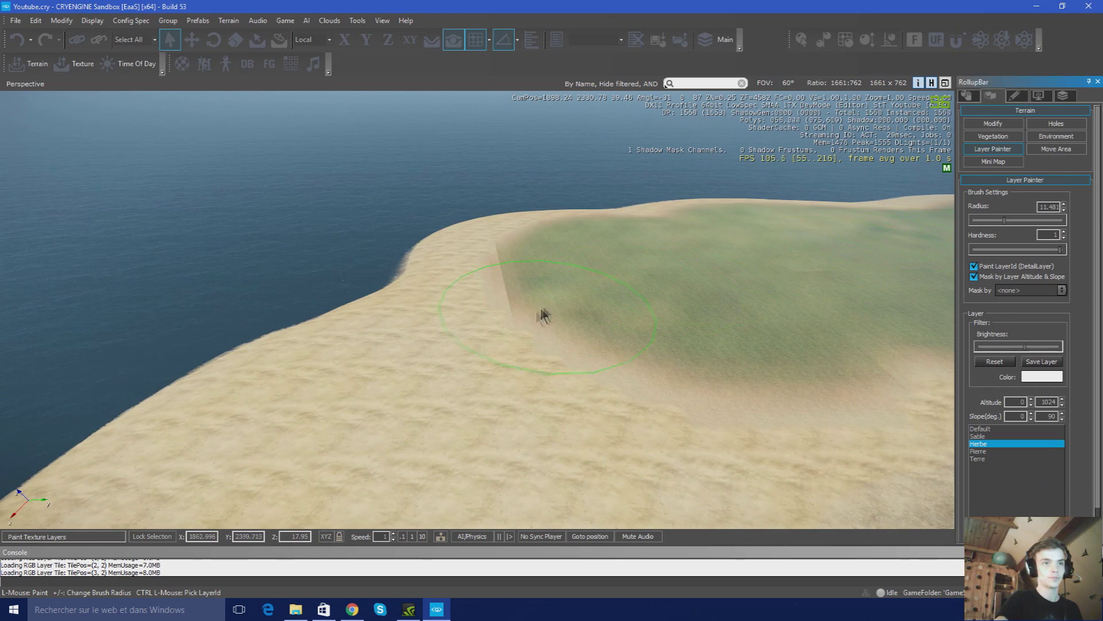
drag(543, 315, 483, 355)
key(s)
right_drag(563, 328, 558, 340)
mouse_move(586, 311)
mouse_down()
mouse_move(401, 396)
mouse_move(434, 379)
mouse_up()
right_drag(434, 379, 425, 397)
key(s)
drag(567, 247, 503, 289)
right_drag(503, 289, 477, 299)
right_drag(591, 230, 602, 268)
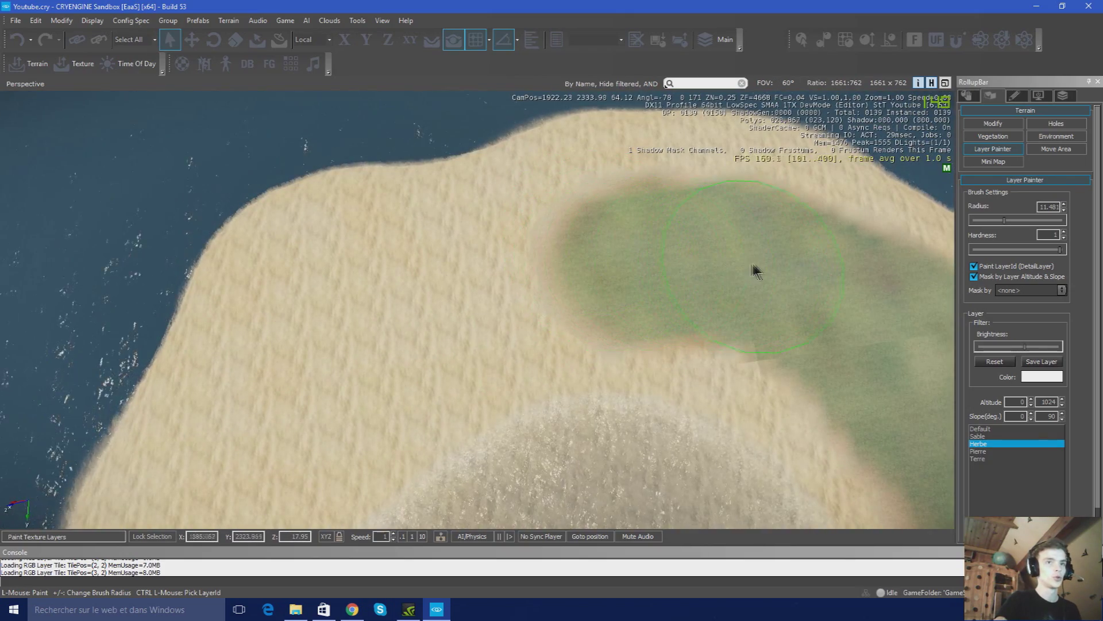
Select the Sable layer and examine the border between sand and grass along the lagoon shore
key(w)
right_drag(761, 286, 612, 319)
key(d)
click(993, 436)
key(d)
right_drag(635, 376, 622, 374)
key(w)
mouse_move(512, 366)
right_down()
mouse_move(489, 372)
mouse_move(489, 405)
right_up()
key(s)
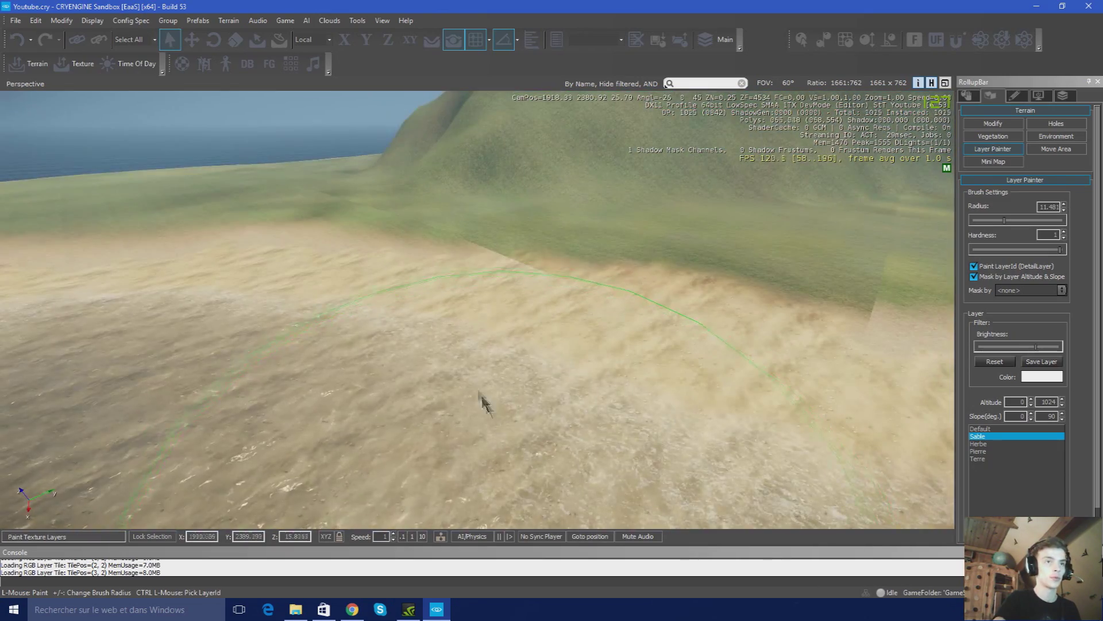
mouse_move(421, 364)
right_down()
mouse_move(426, 372)
mouse_move(402, 374)
right_up()
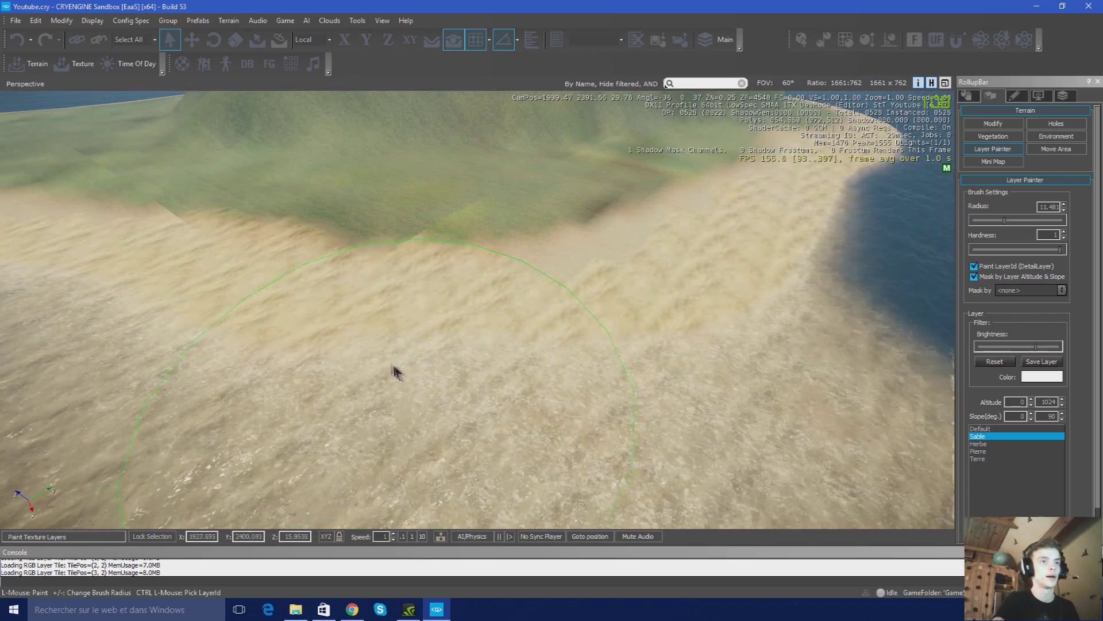
key(d)
right_drag(780, 280, 768, 279)
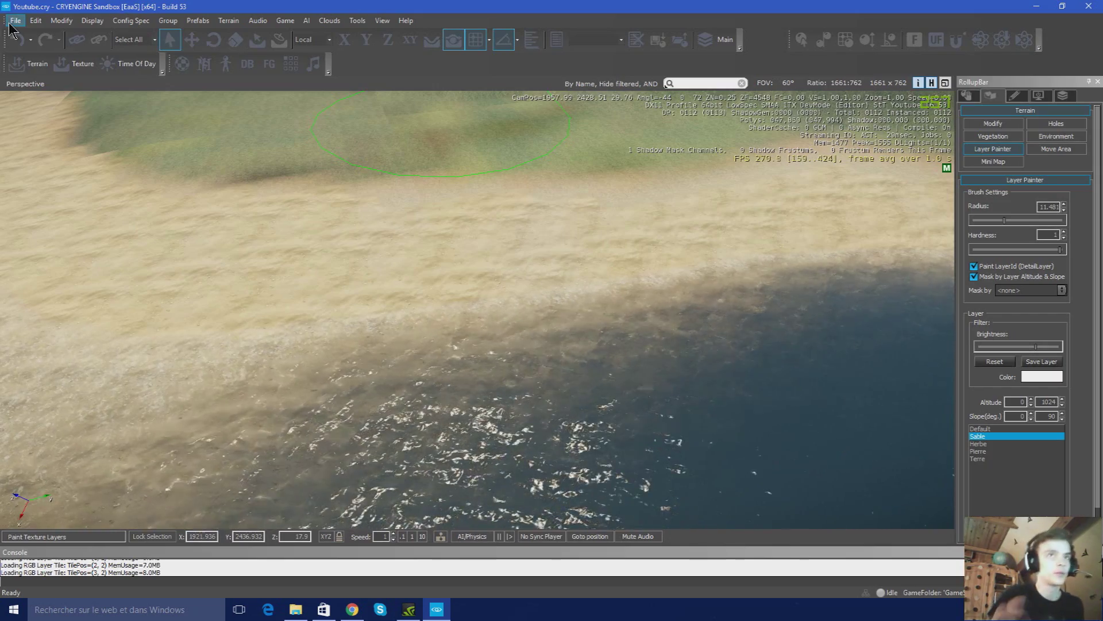
View the Generate Terrain Texture options and dismiss them without generating
right_drag(393, 198, 485, 285)
right_drag(496, 397, 490, 313)
key(s)
key(s)
key(w)
key(w)
key(a)
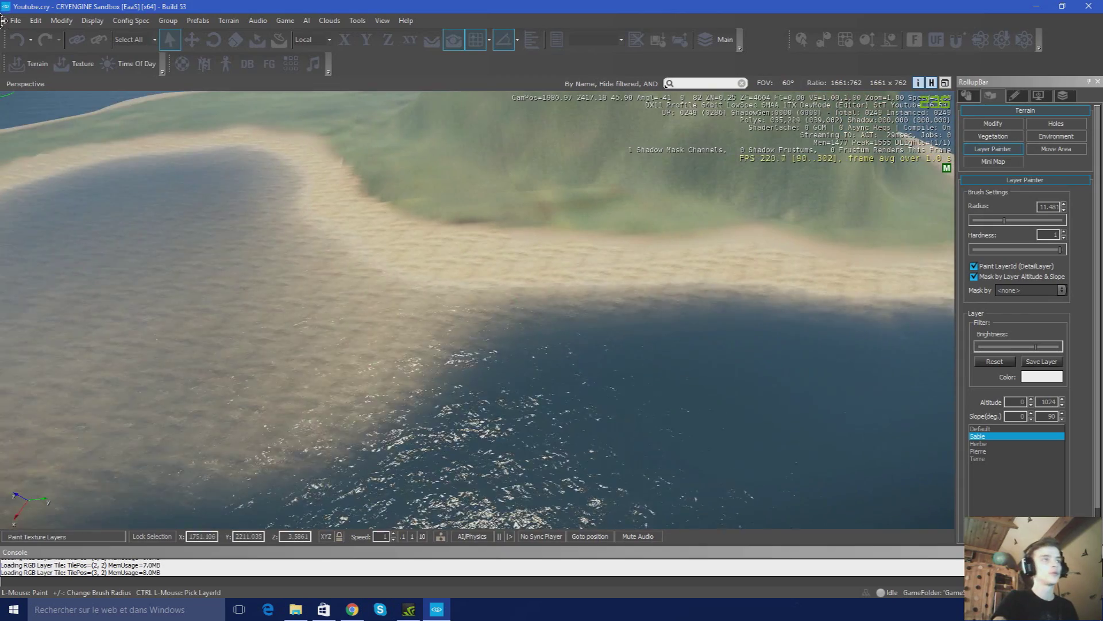
click(13, 21)
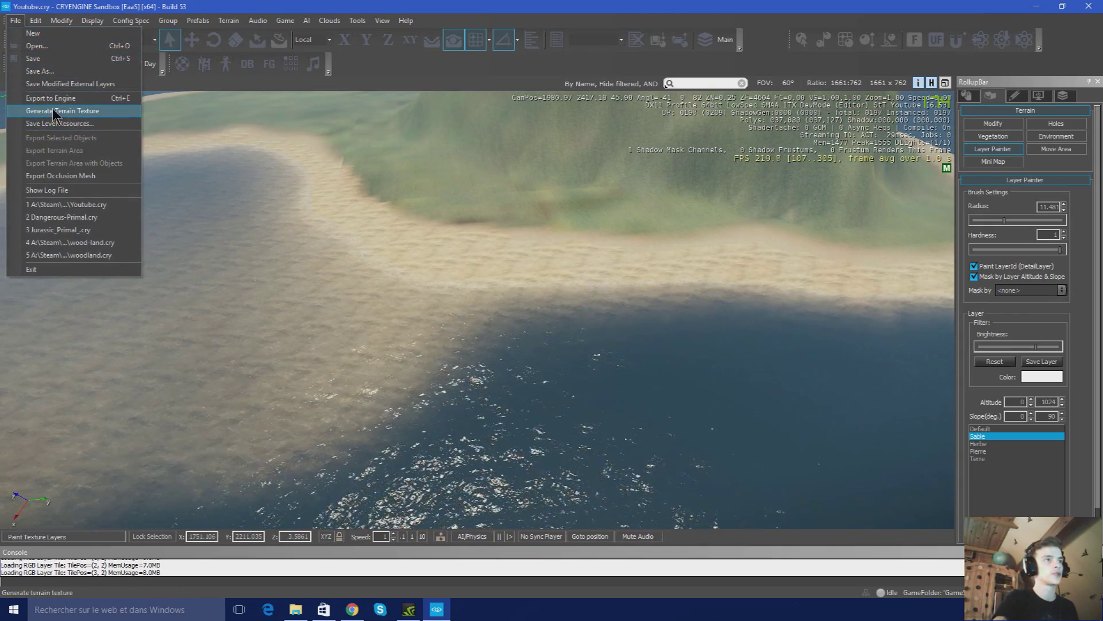
click(53, 113)
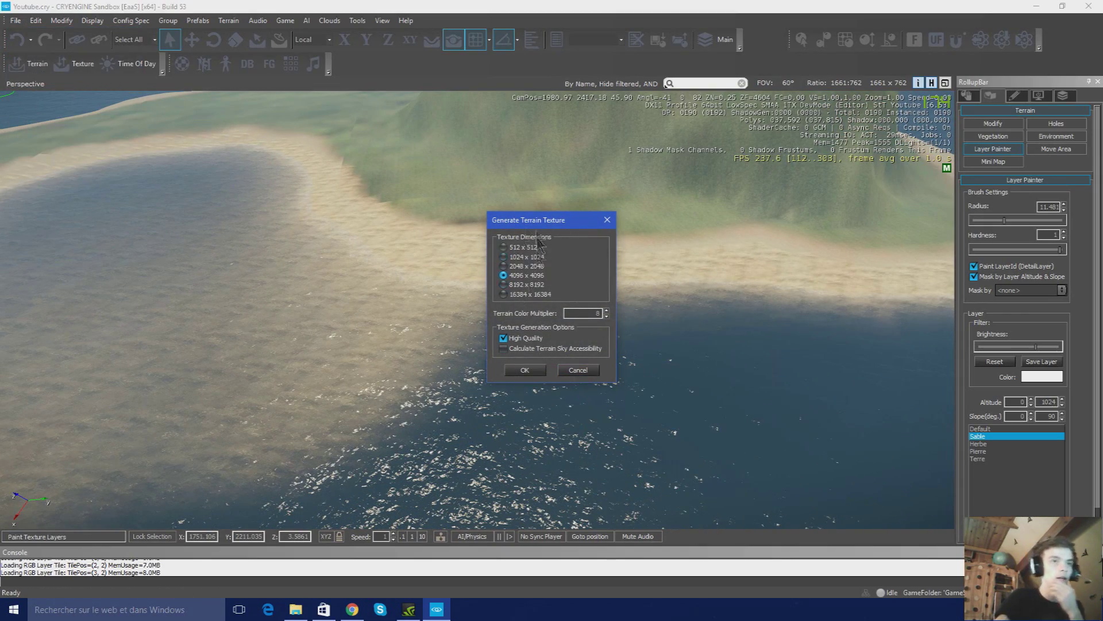
click(577, 370)
Select the Herbe layer and paint a grass patch over the seam between grass and sand near the outer coast
key(w)
right_drag(578, 365, 539, 385)
key(a)
key(a)
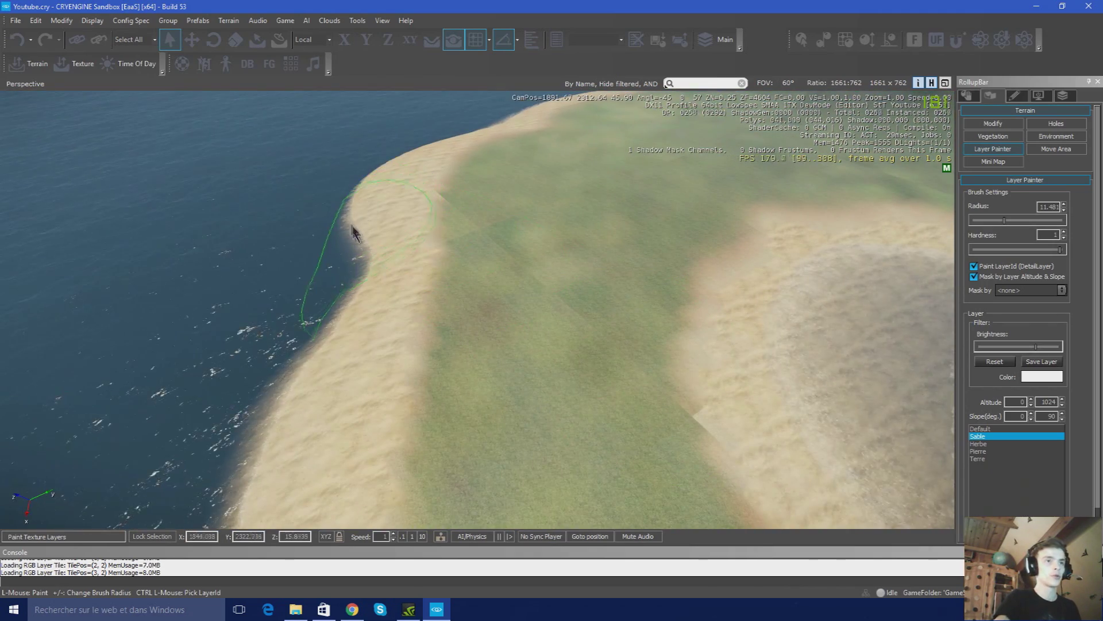
click(991, 443)
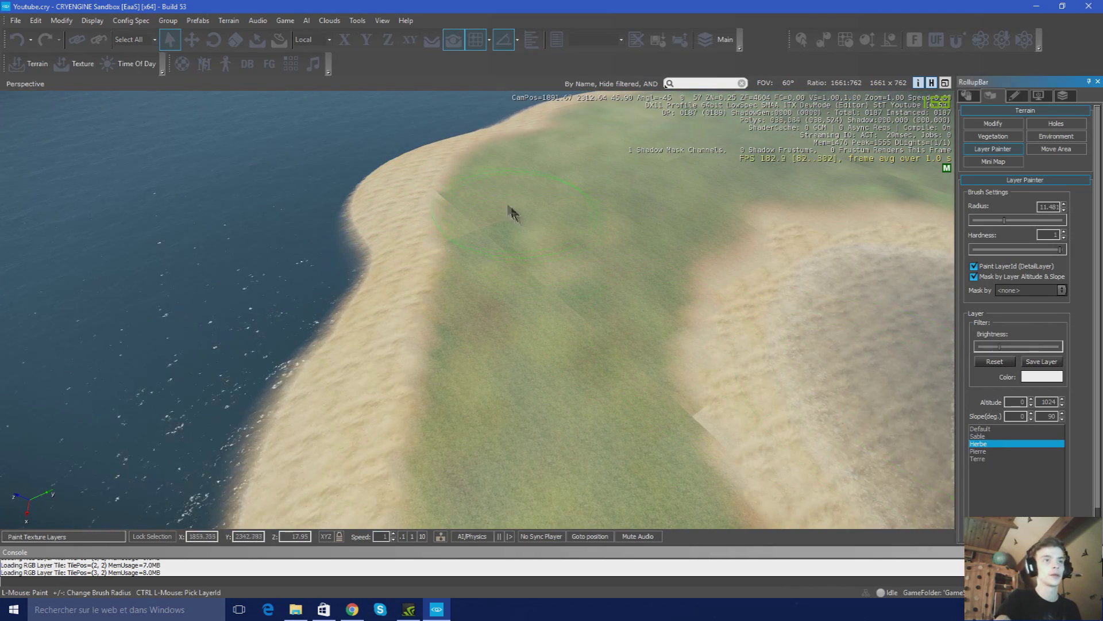
click(484, 181)
mouse_move(845, 339)
right_down()
mouse_move(796, 308)
mouse_move(942, 319)
right_up()
key(w)
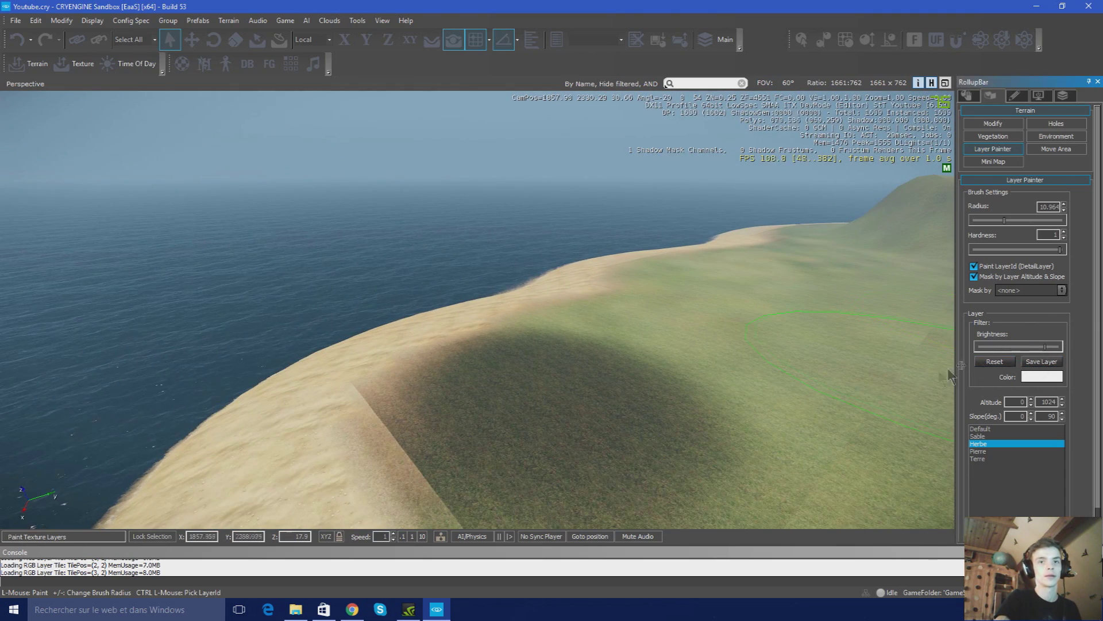
Lower the brush brightness and repaint the dark grass patch and visible grass seams between the outer coast and the lagoon
drag(720, 460, 623, 396)
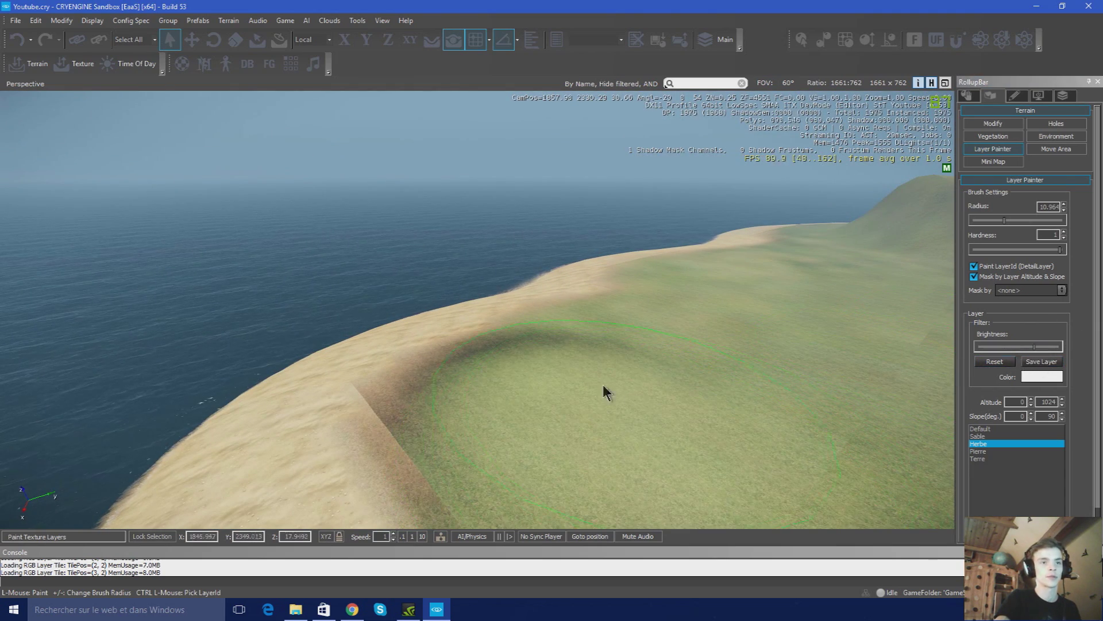
click(1033, 347)
mouse_move(868, 389)
mouse_down()
mouse_move(658, 401)
mouse_move(584, 423)
mouse_up()
right_drag(698, 385, 660, 345)
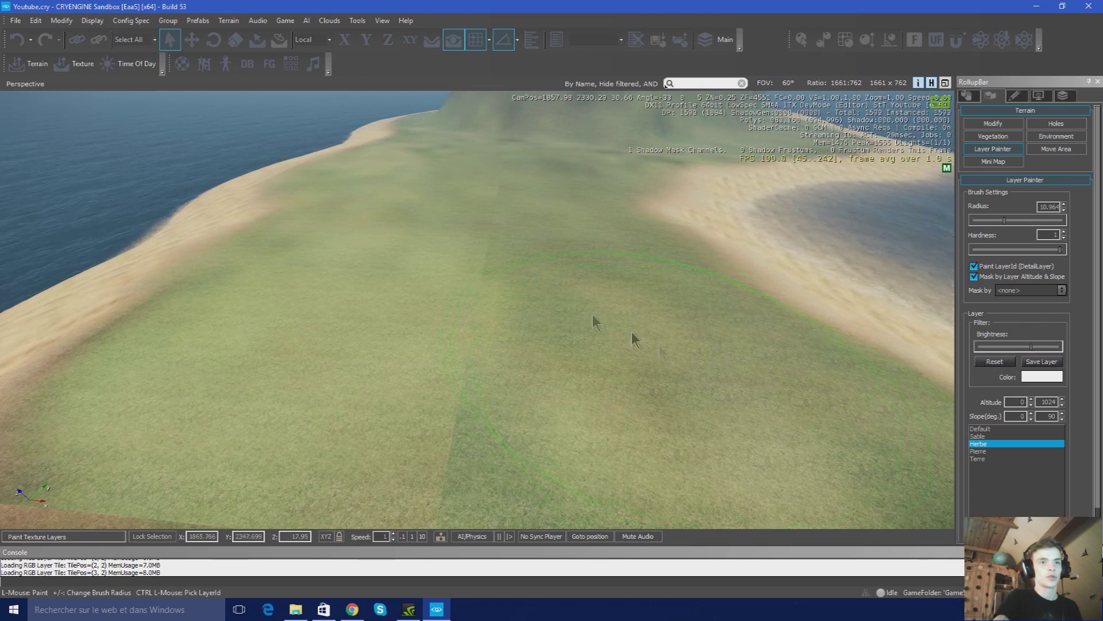
drag(393, 296, 409, 382)
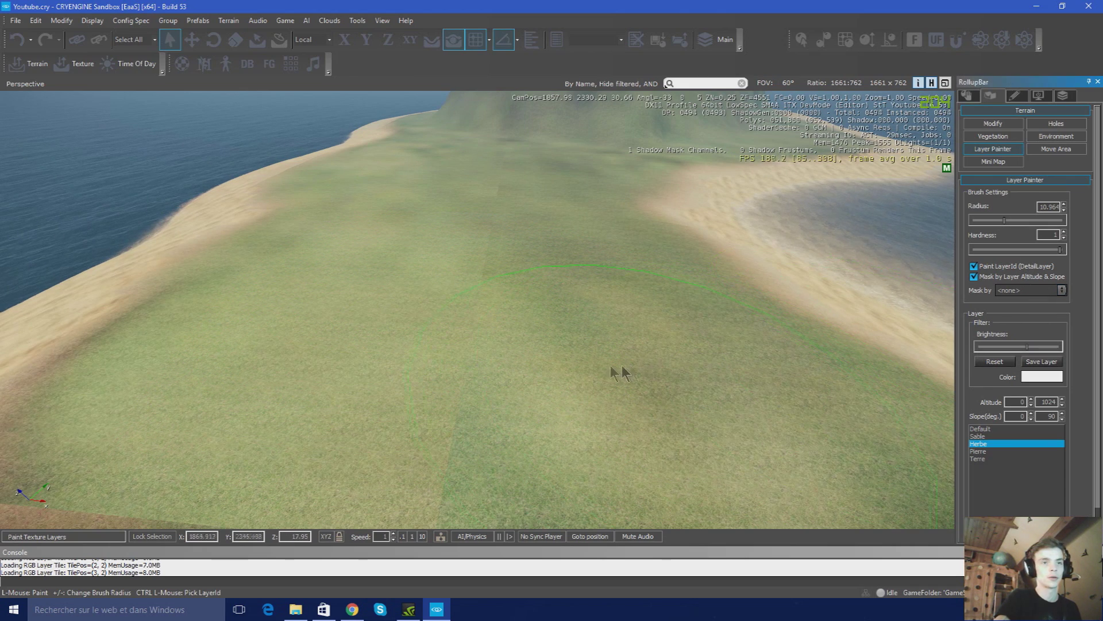
Paint grass over the seam with the sand at the rounded corner of the island's outer coast
right_drag(416, 305, 414, 242)
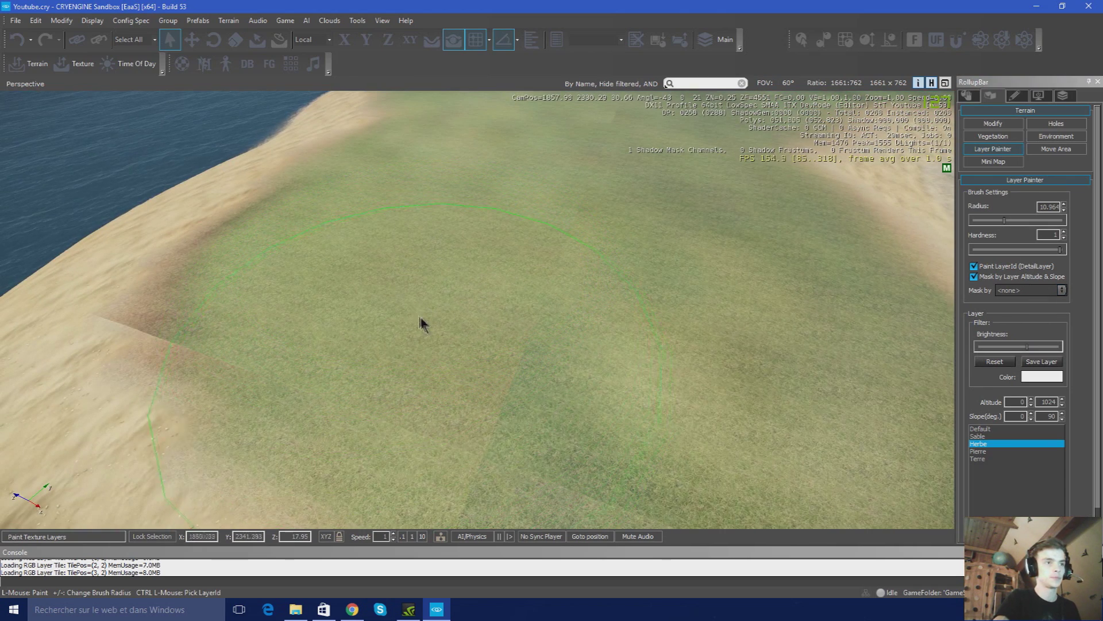
right_drag(346, 291, 475, 259)
key(s)
key(a)
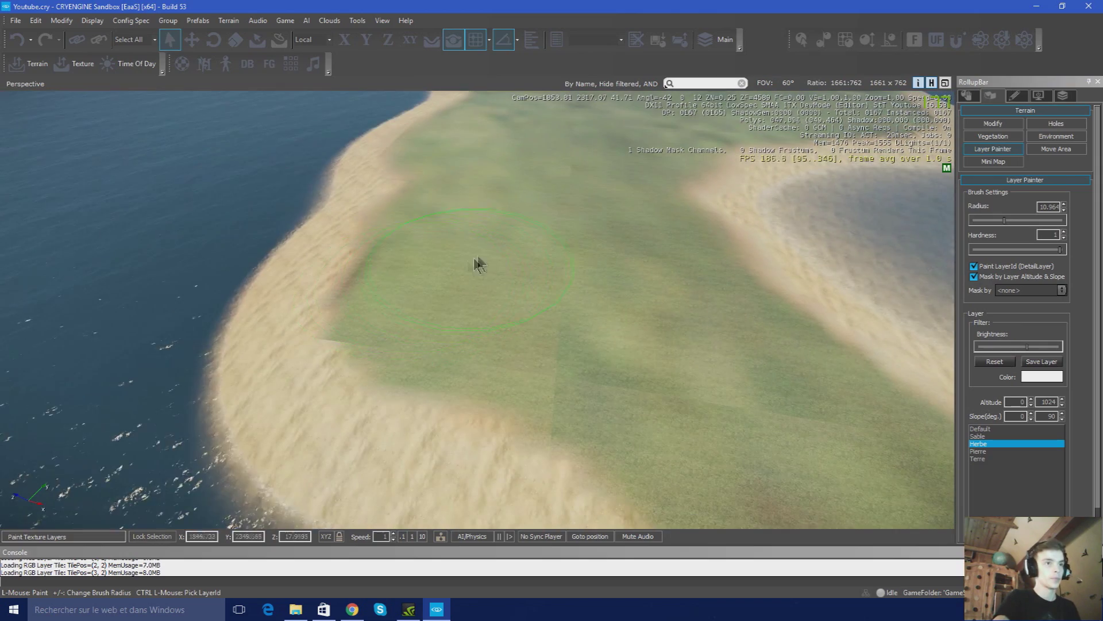
drag(464, 336, 474, 336)
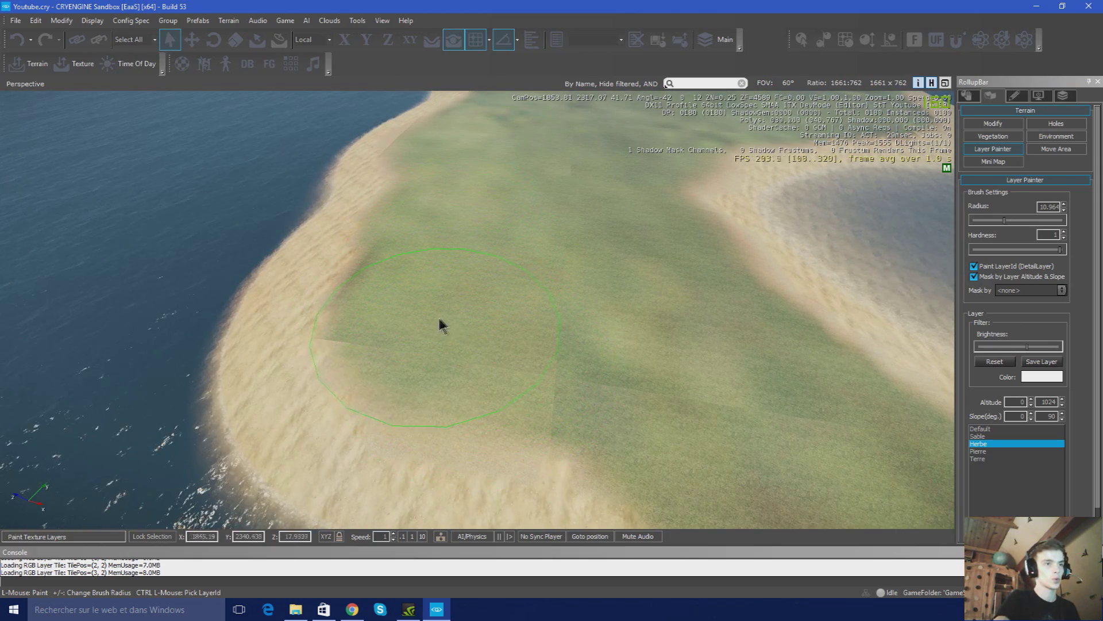
Select the Pierre layer and paint rock across the mountain's slopes
right_drag(609, 345, 399, 336)
key(w)
key(w)
key(d)
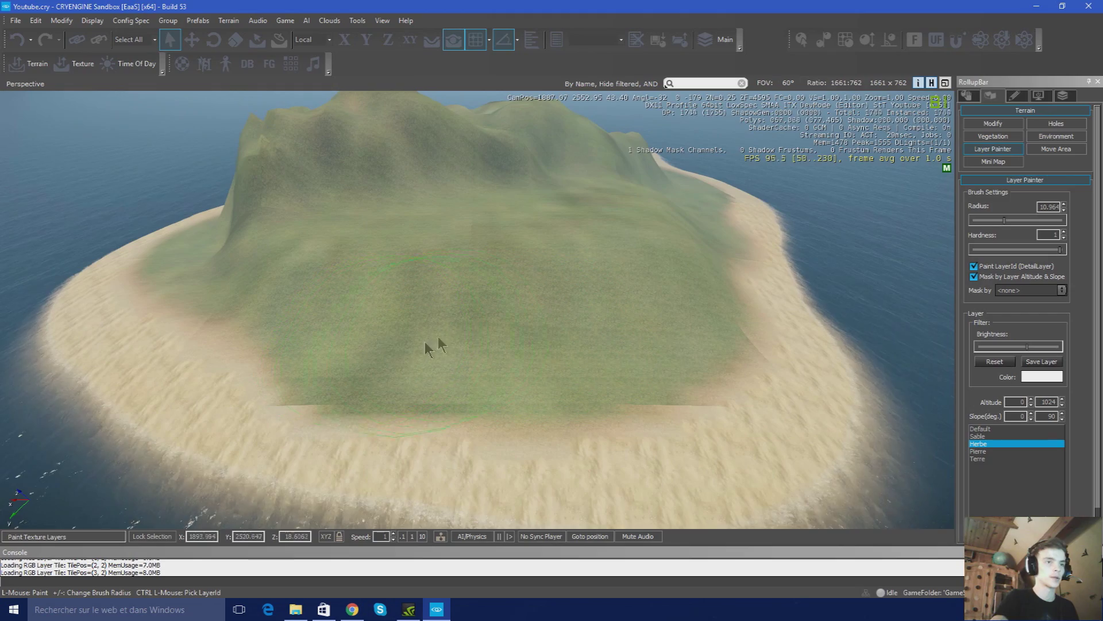
key(w)
mouse_move(587, 345)
right_down()
mouse_move(589, 299)
mouse_move(620, 311)
mouse_move(649, 368)
mouse_move(615, 352)
mouse_move(625, 368)
right_up()
click(984, 453)
key(s)
key(a)
key(s)
mouse_move(571, 306)
mouse_down()
mouse_move(501, 315)
mouse_move(610, 294)
mouse_move(282, 318)
mouse_up()
Adjust the Pierre brush brightness and paint rock over the mountain's remaining green ridges and summits
right_drag(424, 331, 449, 345)
key(w)
key(a)
click(1015, 347)
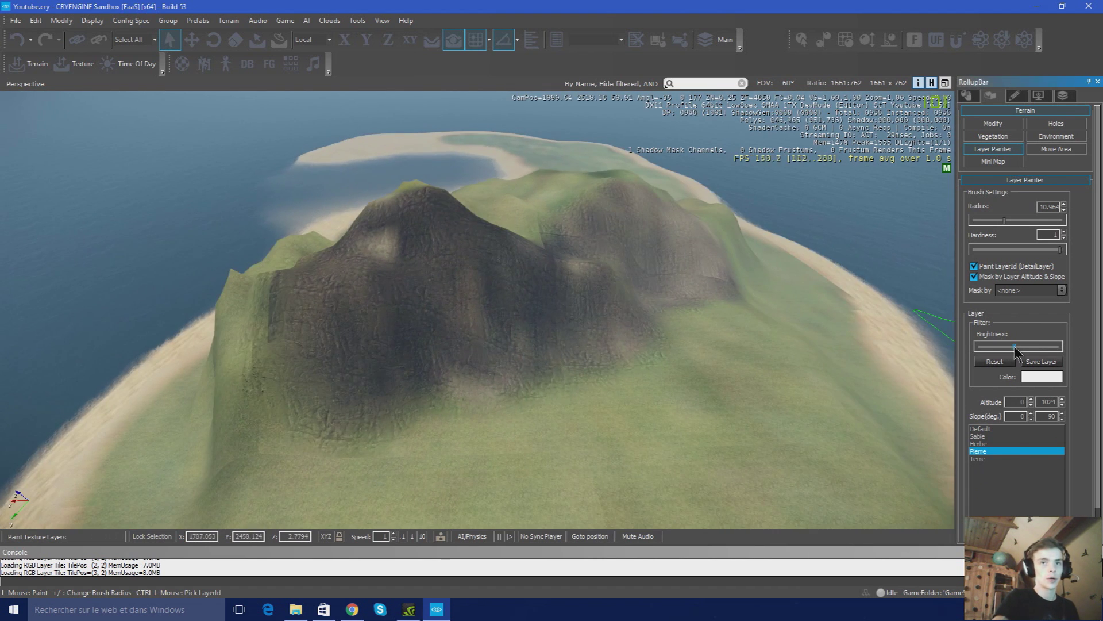
mouse_move(561, 304)
mouse_down()
mouse_move(424, 293)
mouse_move(342, 308)
mouse_up()
right_drag(342, 308, 607, 312)
drag(605, 305, 722, 308)
right_drag(722, 308, 689, 328)
key(d)
drag(689, 328, 710, 330)
mouse_move(710, 330)
right_down()
mouse_move(638, 368)
mouse_move(563, 350)
right_up()
key(d)
drag(564, 350, 547, 339)
key(d)
right_drag(547, 339, 428, 315)
mouse_move(428, 315)
mouse_down()
mouse_move(420, 311)
mouse_move(495, 293)
mouse_up()
key(d)
right_drag(494, 293, 462, 236)
mouse_move(462, 230)
mouse_down()
mouse_move(460, 215)
mouse_move(520, 202)
mouse_up()
Cover the grassy slopes at the mountain's far end with rock down to the foot of the cliff
right_drag(523, 207, 381, 242)
drag(381, 243, 330, 205)
right_drag(330, 204, 499, 255)
key(d)
key(d)
drag(499, 256, 505, 274)
right_drag(505, 273, 488, 310)
mouse_move(489, 311)
mouse_down()
mouse_move(419, 397)
mouse_move(636, 318)
mouse_move(717, 266)
mouse_move(495, 271)
mouse_up()
key(s)
key(q)
right_drag(494, 271, 486, 299)
drag(477, 322, 445, 346)
mouse_move(445, 346)
right_down()
mouse_move(425, 327)
mouse_move(366, 347)
right_up()
key(z)
drag(366, 347, 333, 362)
right_drag(334, 362, 357, 386)
right_drag(368, 465, 407, 319)
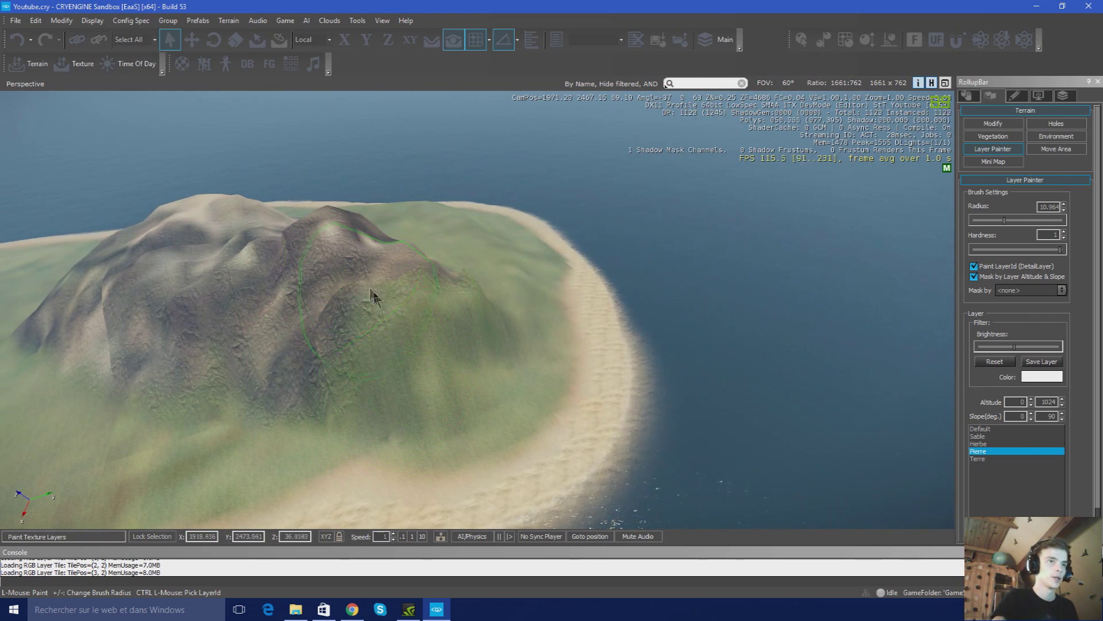
drag(373, 297, 444, 310)
Reduce the brush radius to about 2.75, lower the brightness and paint rock on the small bank above the beach
right_drag(362, 291, 328, 296)
key(d)
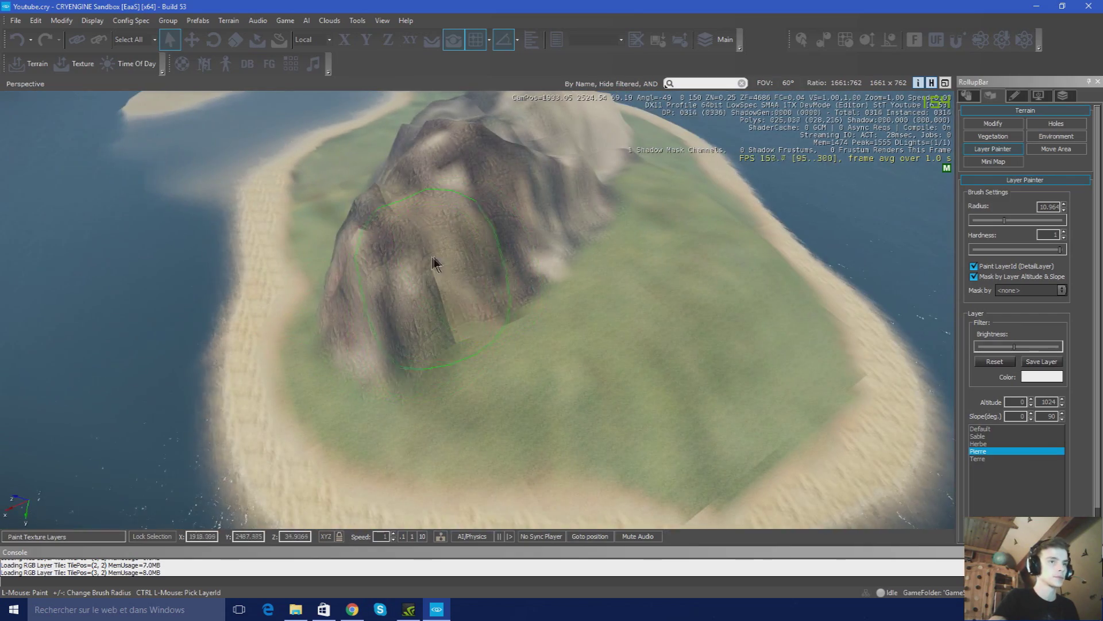
key(w)
right_drag(394, 281, 310, 264)
key(d)
click(984, 221)
right_drag(690, 327, 612, 281)
mouse_move(616, 287)
mouse_down()
mouse_move(571, 314)
mouse_move(492, 301)
mouse_move(442, 353)
mouse_move(276, 368)
mouse_up()
mouse_move(630, 273)
mouse_down()
mouse_move(610, 285)
mouse_move(535, 278)
mouse_move(298, 364)
mouse_move(375, 361)
mouse_move(663, 266)
mouse_move(376, 343)
mouse_up()
right_drag(375, 344, 486, 349)
mouse_move(486, 350)
mouse_down()
mouse_move(414, 396)
mouse_move(447, 328)
mouse_up()
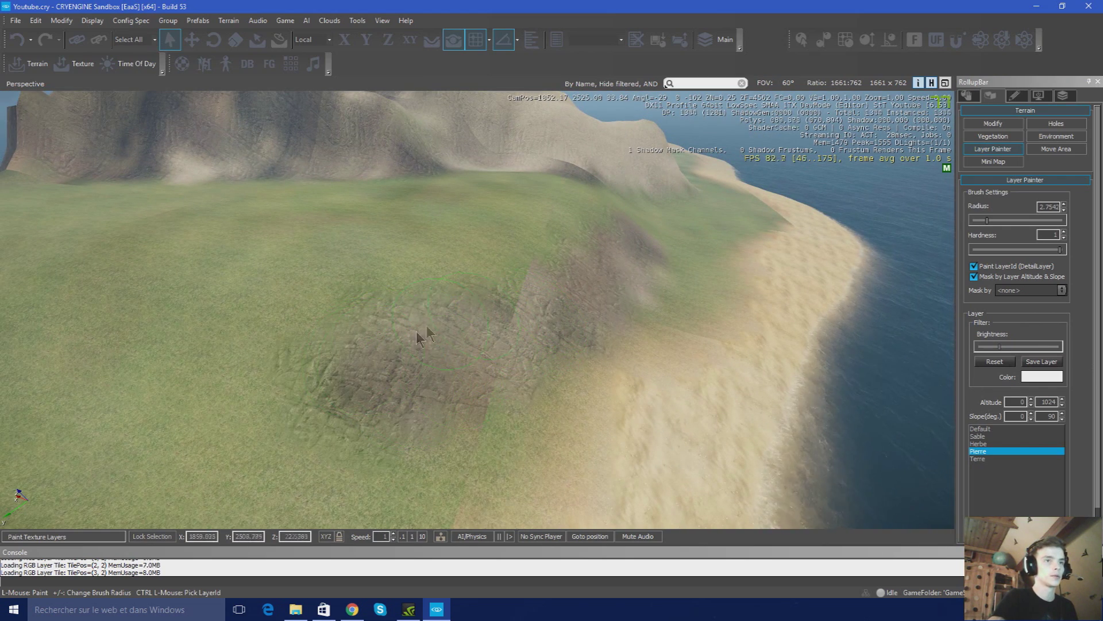
Increase the brush radius to about 5 and extend the rock along the bank up to the mountain's foot
right_drag(528, 291, 429, 305)
key(s)
mouse_move(661, 280)
mouse_down()
mouse_move(506, 321)
mouse_move(294, 241)
mouse_up()
right_drag(413, 245, 346, 256)
key(d)
drag(511, 284, 600, 251)
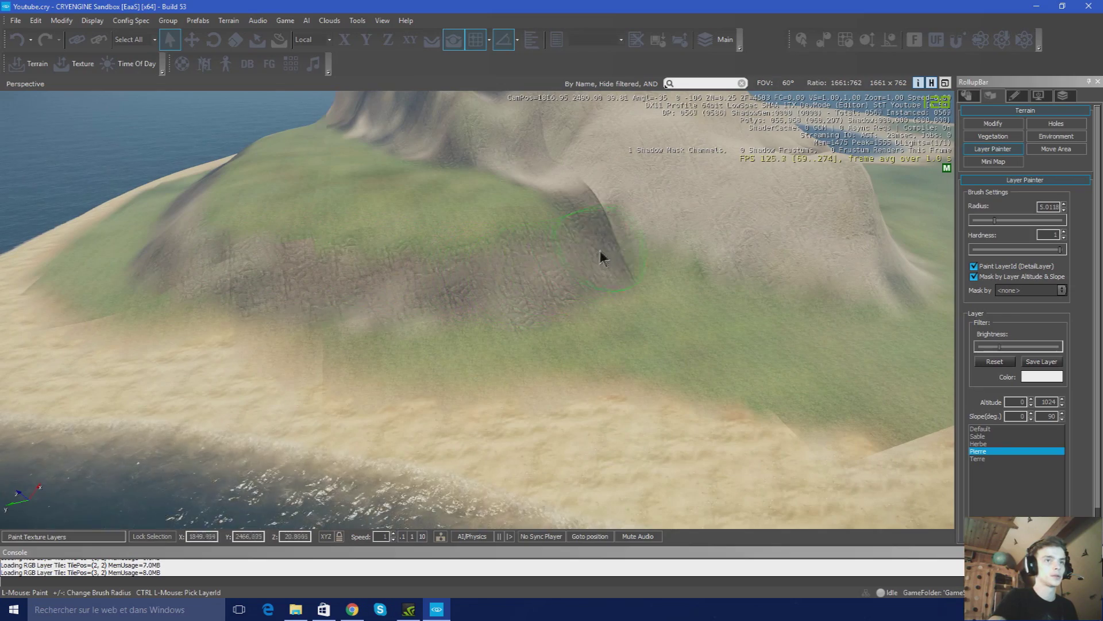
key(w)
key(a)
right_drag(587, 264, 601, 237)
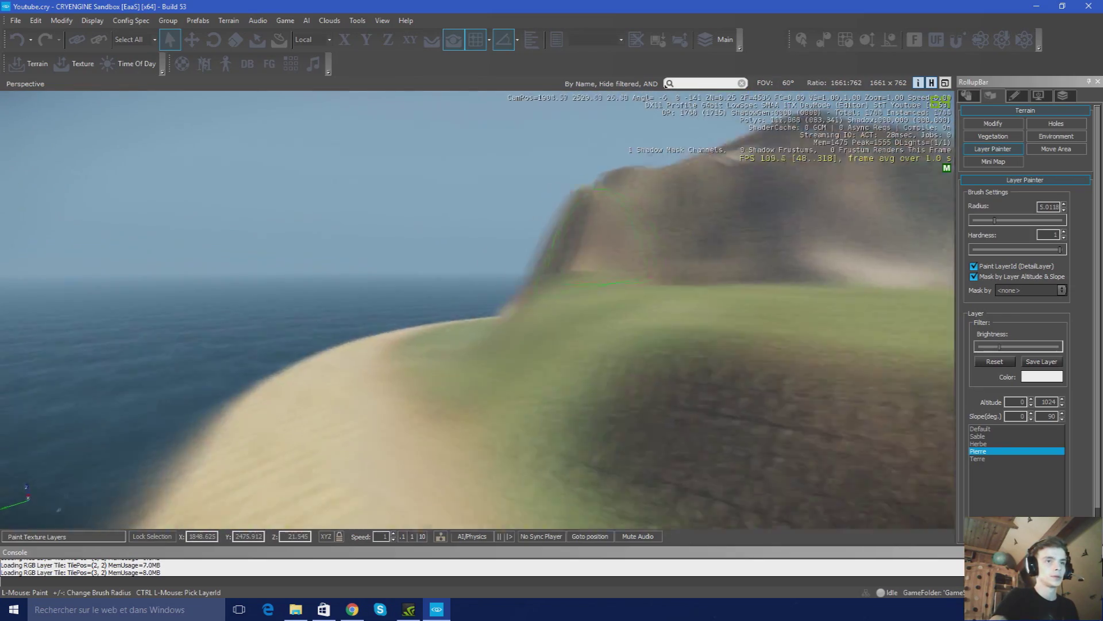
right_drag(543, 213, 623, 266)
mouse_move(623, 266)
mouse_down()
mouse_move(408, 236)
mouse_move(267, 246)
mouse_up()
Select the Terre layer and paint a dirt patch on the grass flat below the mountain
key(d)
mouse_move(267, 246)
right_down()
mouse_move(258, 221)
mouse_move(215, 203)
mouse_move(247, 269)
right_up()
key(s)
key(d)
right_drag(850, 345, 796, 360)
right_drag(879, 374, 825, 390)
key(d)
click(984, 459)
mouse_move(668, 401)
right_down()
mouse_move(638, 425)
mouse_move(668, 401)
mouse_move(615, 402)
right_up()
key(w)
mouse_move(540, 345)
mouse_down()
mouse_move(616, 381)
mouse_move(589, 406)
mouse_move(615, 387)
mouse_move(468, 381)
mouse_move(445, 394)
mouse_up()
key(w)
mouse_move(445, 394)
right_down()
mouse_move(494, 396)
mouse_move(543, 368)
mouse_move(581, 406)
mouse_move(538, 373)
right_up()
key(s)
mouse_move(537, 373)
mouse_down()
mouse_move(461, 340)
mouse_move(524, 306)
mouse_move(626, 372)
mouse_up()
Extend the dirt patch across the grassy flat between the mountain and the lagoon
right_drag(625, 371, 534, 307)
key(d)
mouse_move(534, 306)
mouse_down()
mouse_move(482, 244)
mouse_move(500, 227)
mouse_move(551, 328)
mouse_move(636, 308)
mouse_move(606, 369)
mouse_move(462, 316)
mouse_up()
right_drag(462, 317, 492, 308)
mouse_move(492, 308)
mouse_down()
mouse_move(374, 259)
mouse_move(298, 261)
mouse_move(326, 306)
mouse_up()
right_drag(325, 306, 330, 298)
key(w)
drag(501, 317, 508, 317)
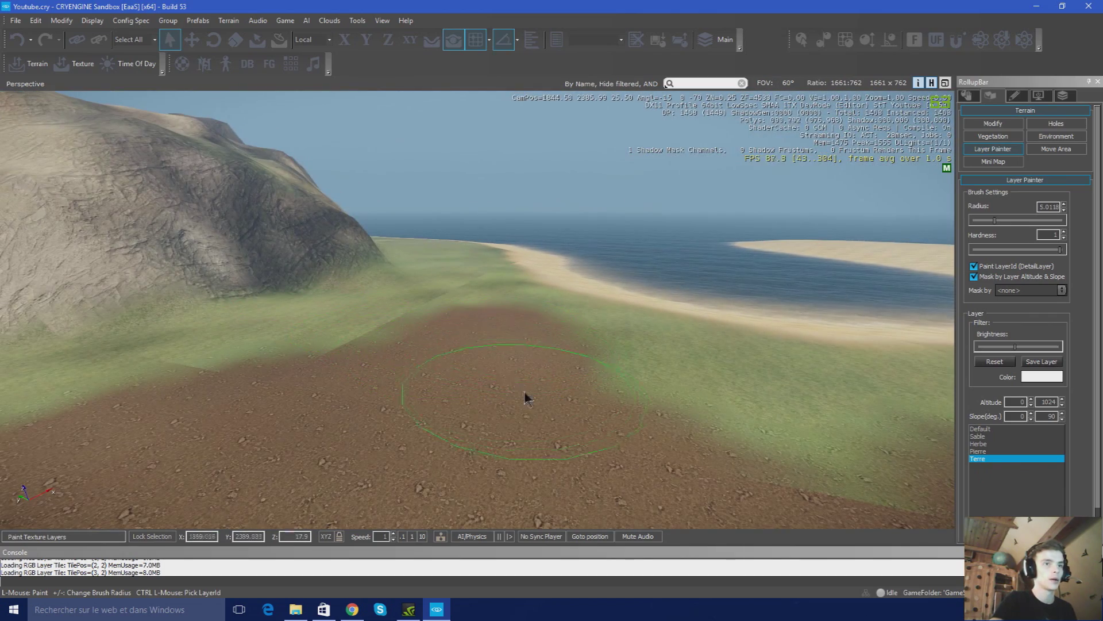
Set the Terre layer's paint colour to yellow and paint a test patch on the grass beside the lagoon
right_drag(504, 411, 604, 391)
key(s)
key(a)
right_drag(522, 377, 648, 408)
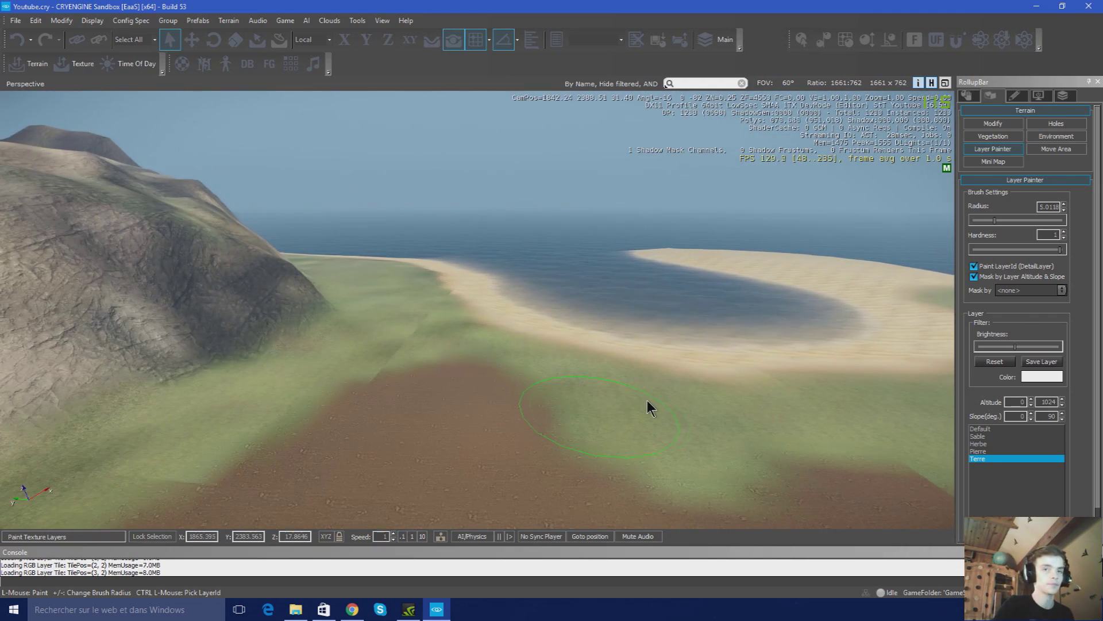
click(1041, 380)
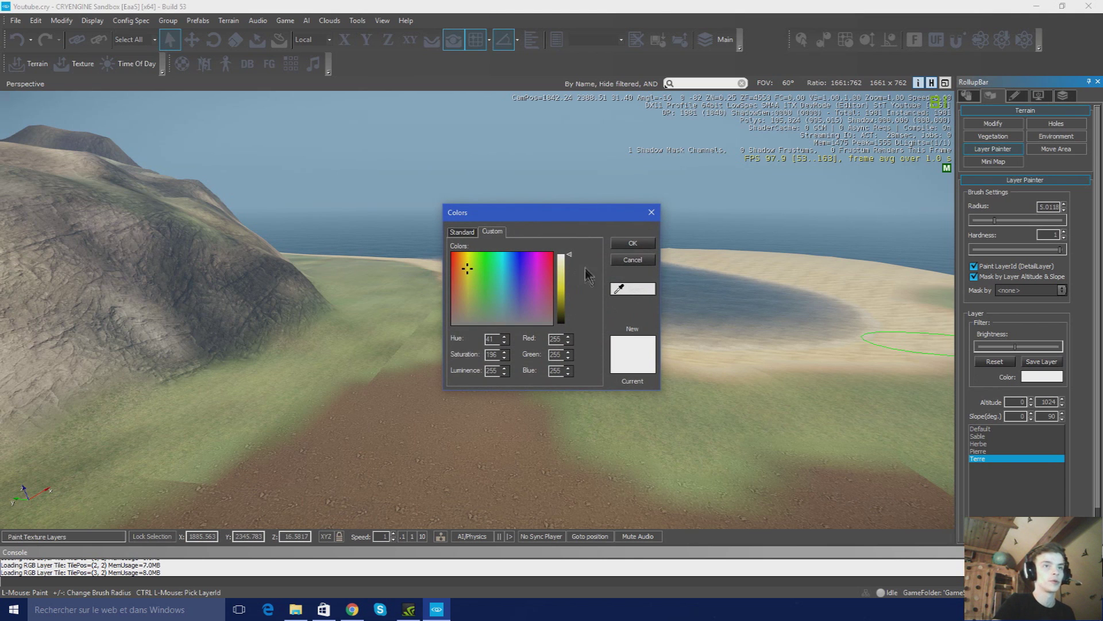
click(623, 247)
key(w)
mouse_move(603, 322)
right_down()
mouse_move(623, 331)
mouse_move(627, 367)
right_up()
mouse_move(592, 369)
mouse_down()
mouse_move(552, 403)
mouse_move(610, 427)
mouse_up()
right_drag(611, 427, 512, 368)
key(s)
key(d)
mouse_move(511, 367)
mouse_down()
mouse_move(473, 360)
mouse_move(457, 379)
mouse_up()
mouse_move(574, 345)
mouse_down()
mouse_move(524, 350)
mouse_move(429, 315)
mouse_up()
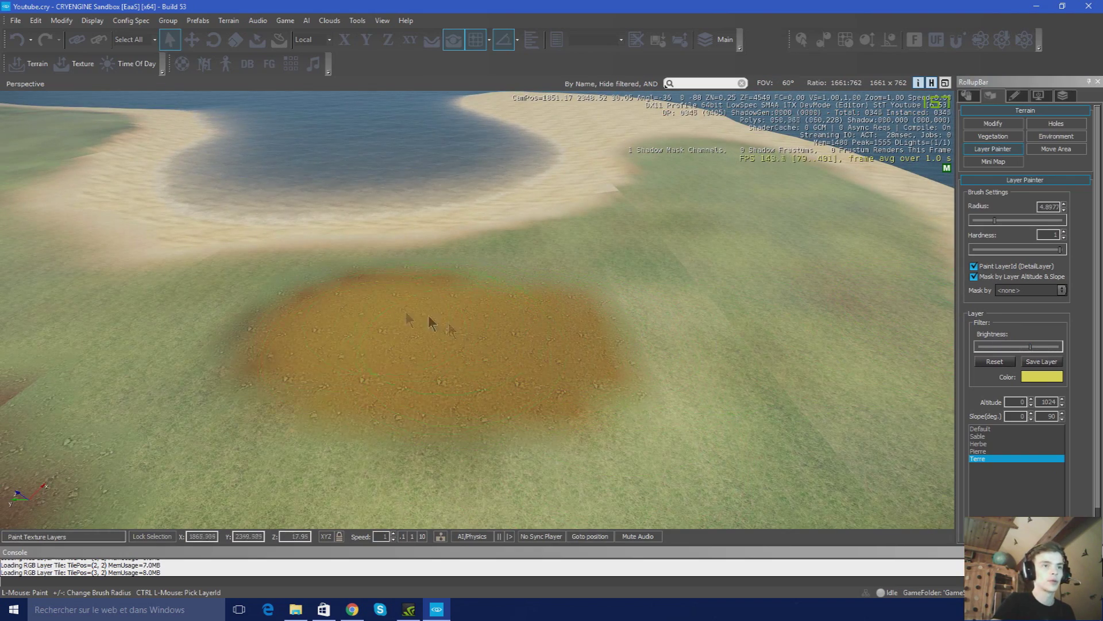
Undo the brush strokes of the yellow-tinted dirt patch
click(15, 41)
click(16, 41)
click(16, 41)
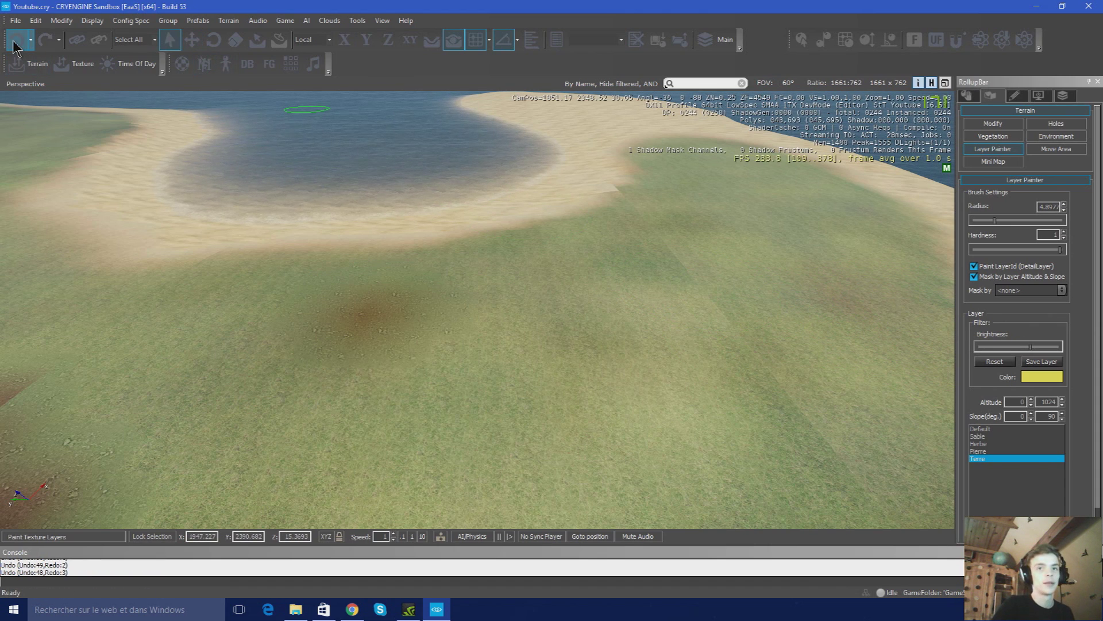
click(16, 42)
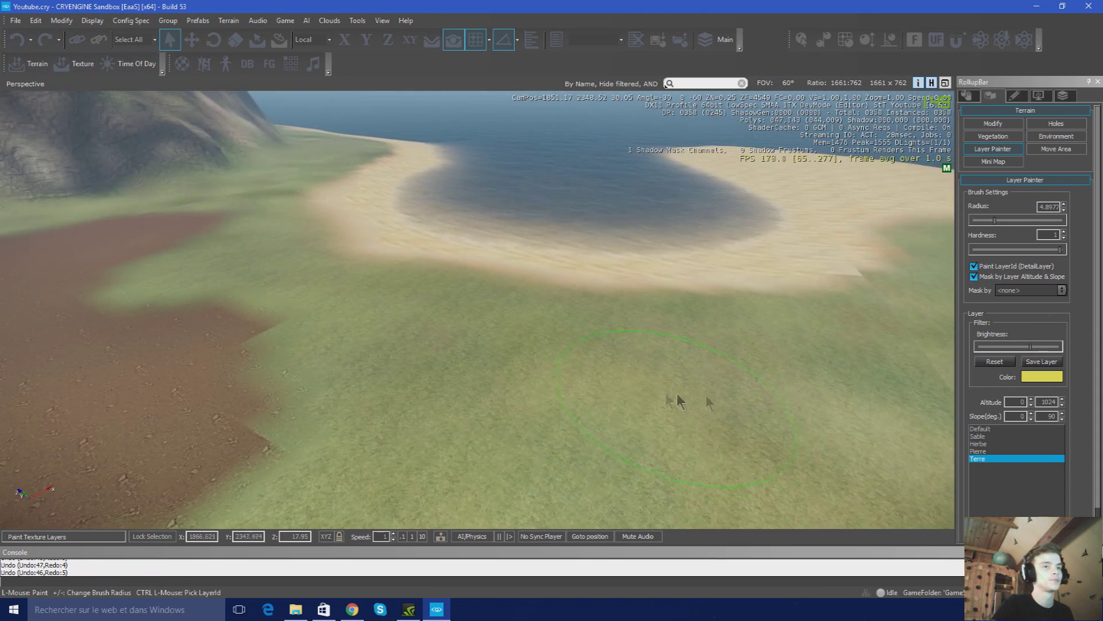
Set the Terre layer's paint colour back to white and extend the edge of the dirt patch toward the lagoon
click(1043, 376)
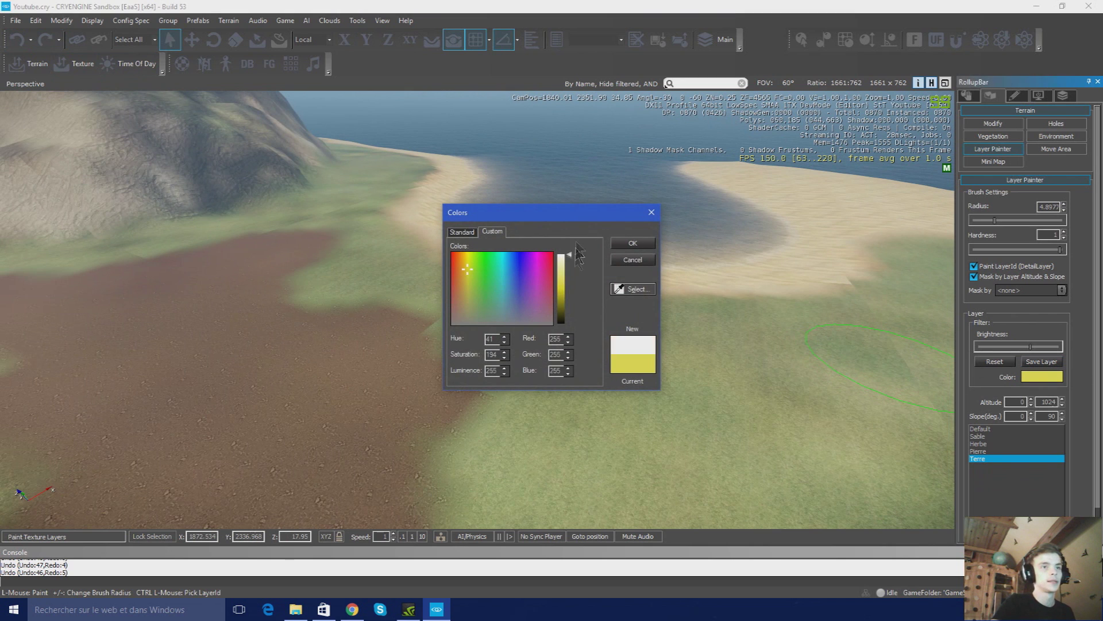
click(631, 245)
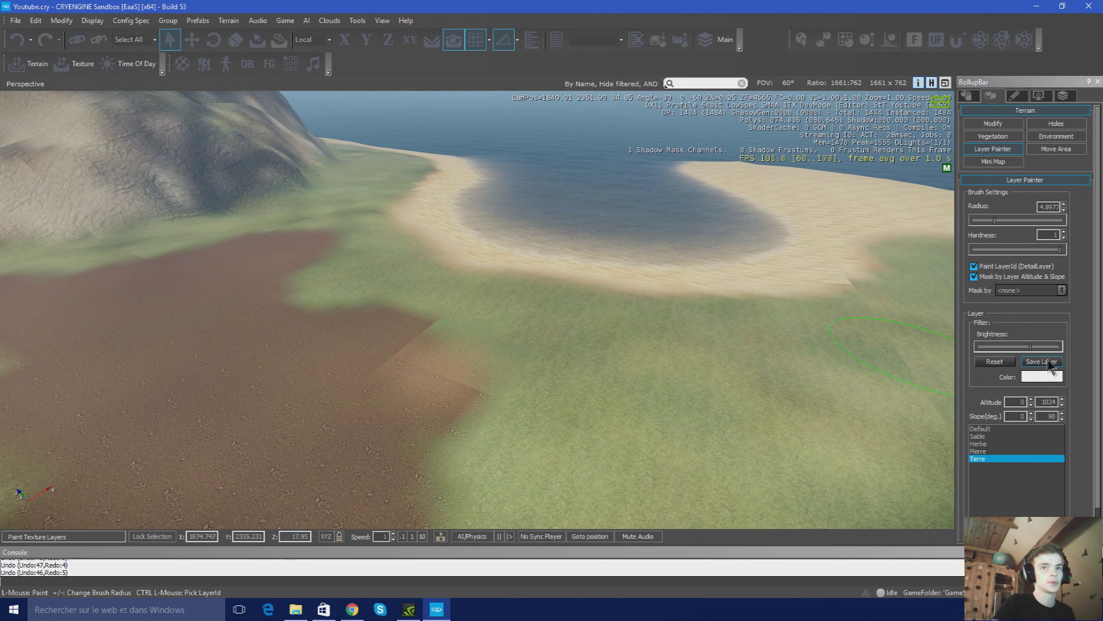
drag(440, 322, 457, 384)
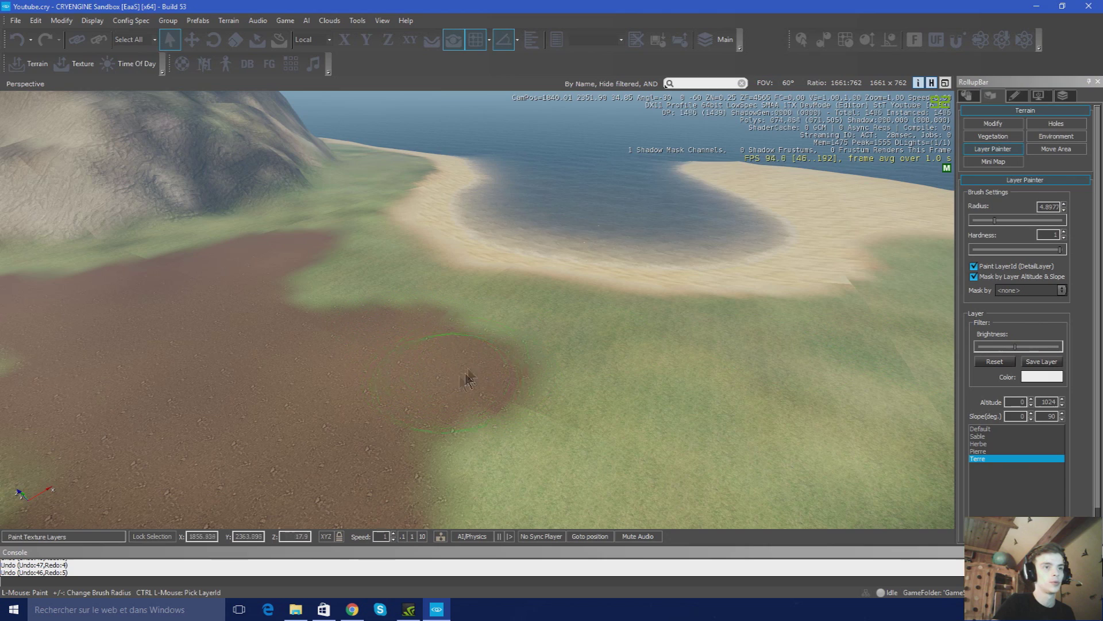
Open the terrain vegetation tools and add a vegetation category named herbes
scroll(650, 379, down, 10)
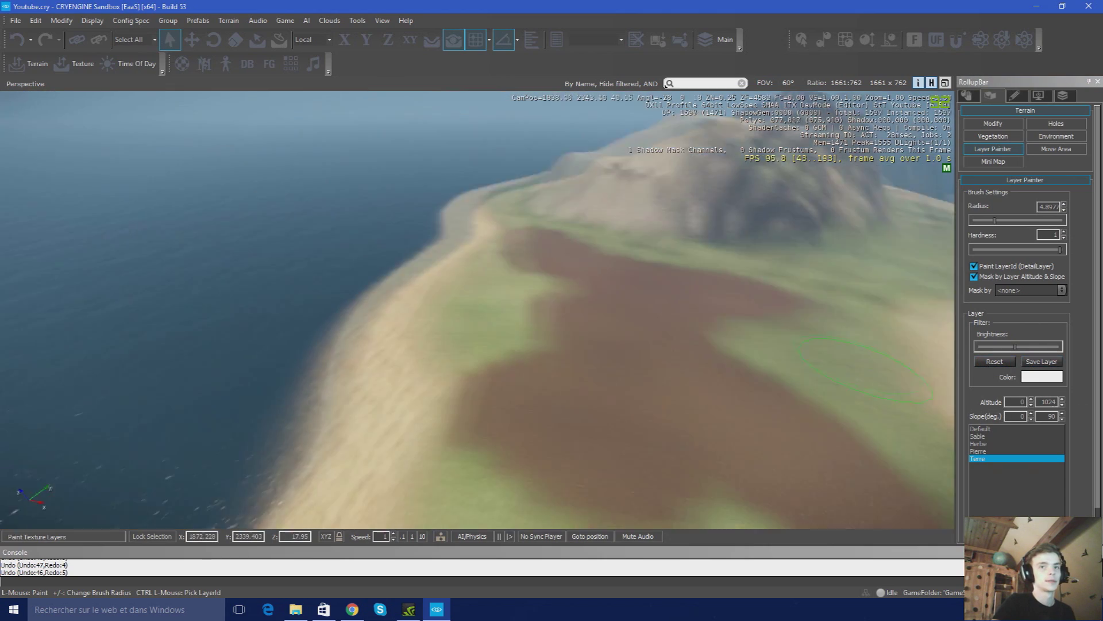
scroll(549, 368, up, 5)
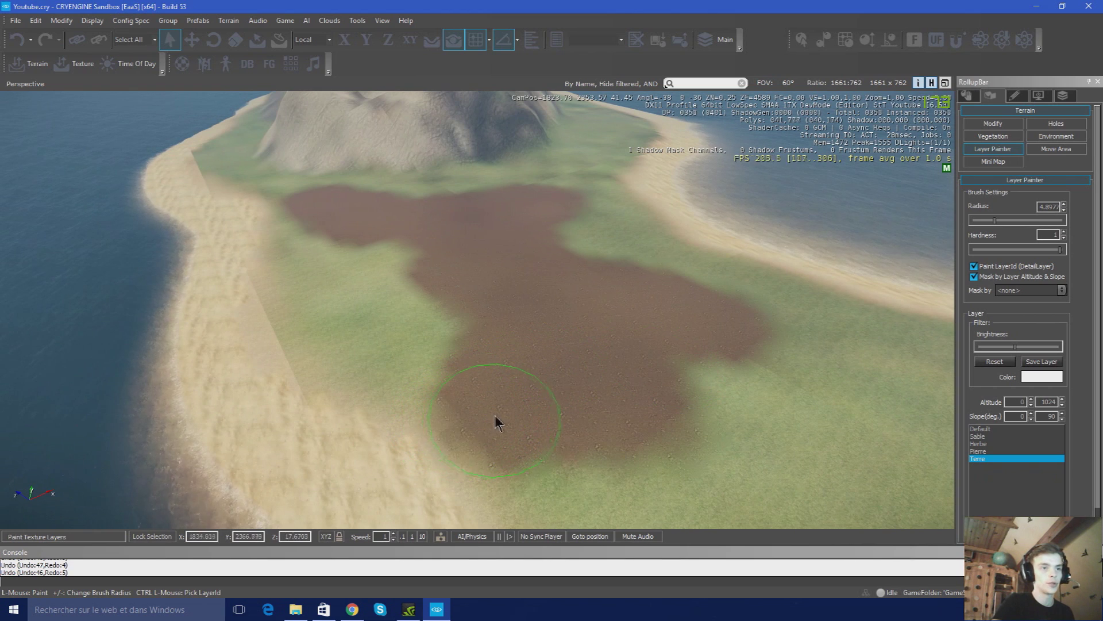
right_drag(489, 422, 520, 383)
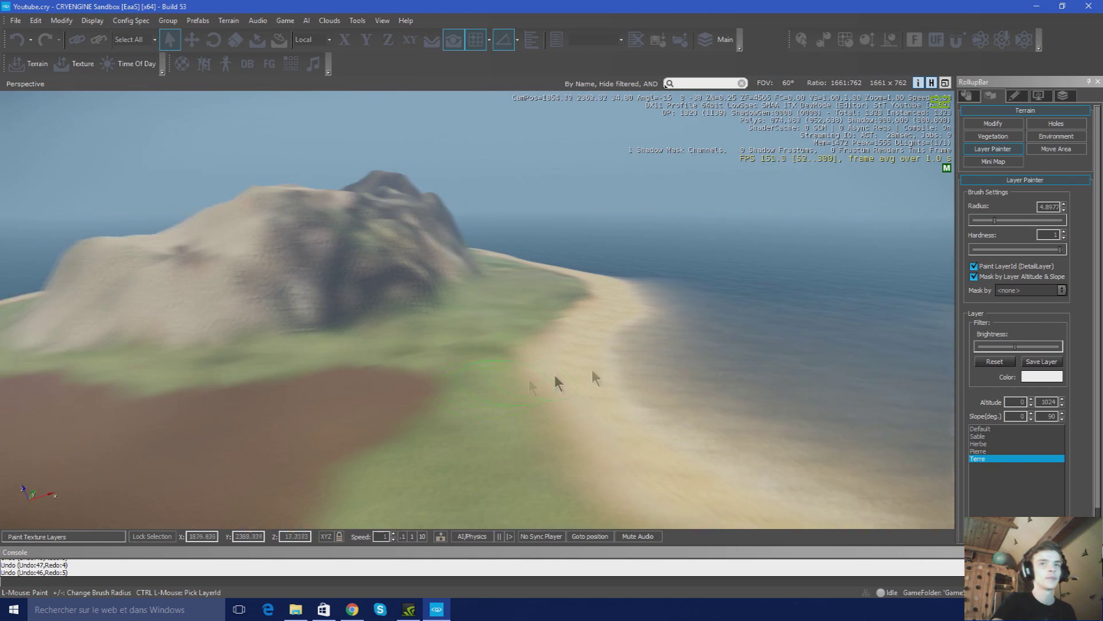
click(998, 135)
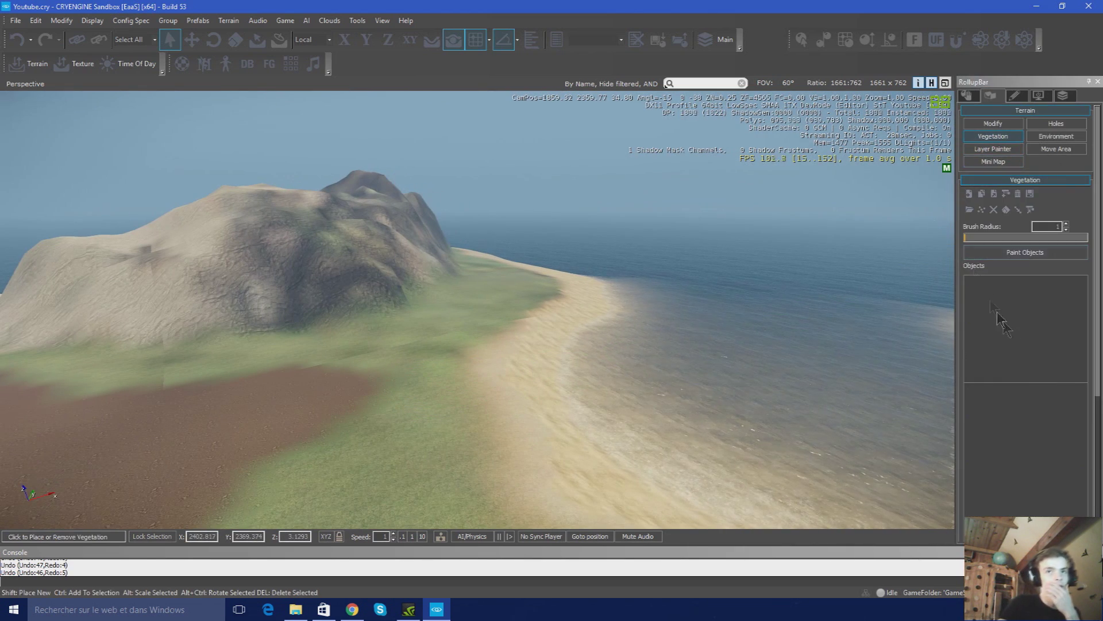
right_click(1016, 332)
click(990, 335)
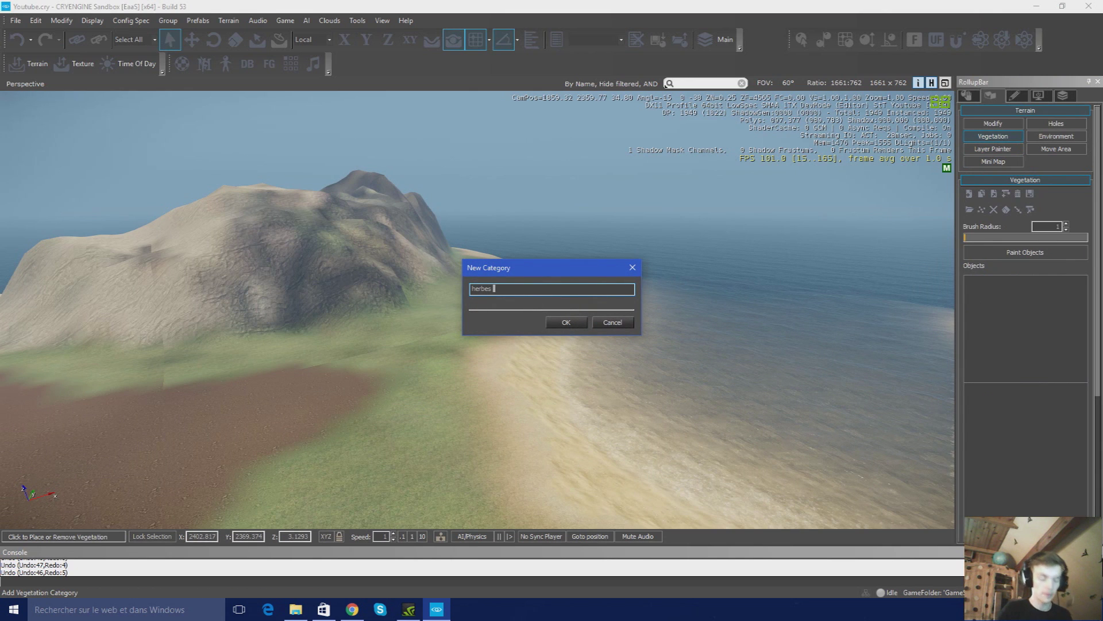
click(579, 322)
Select the herbes category and view the commands available for it
right_click(1016, 330)
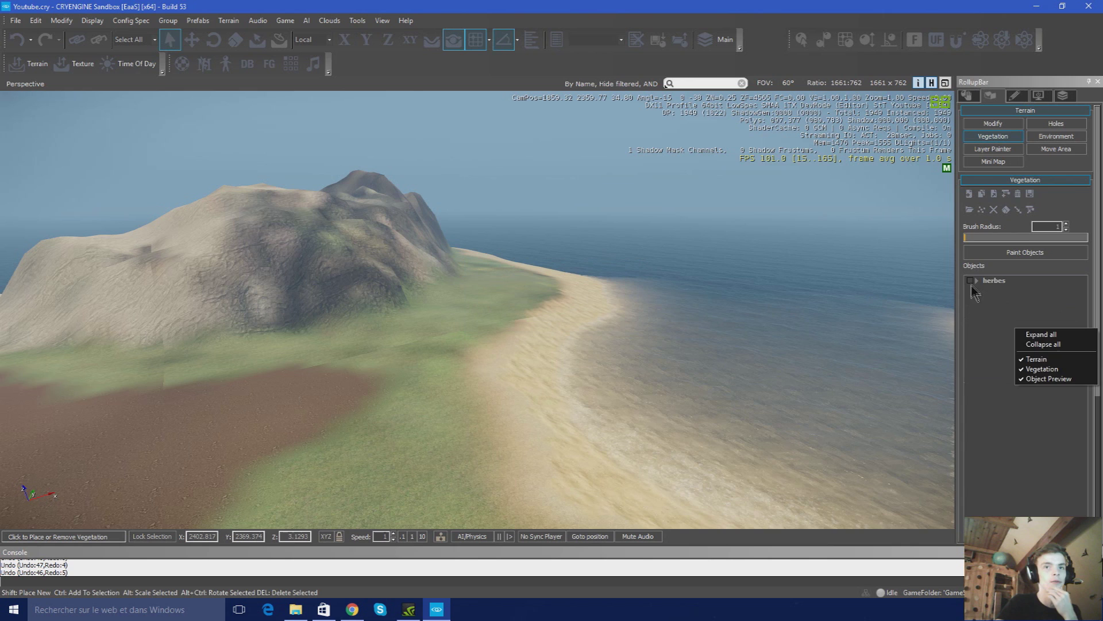
click(971, 281)
right_click(999, 282)
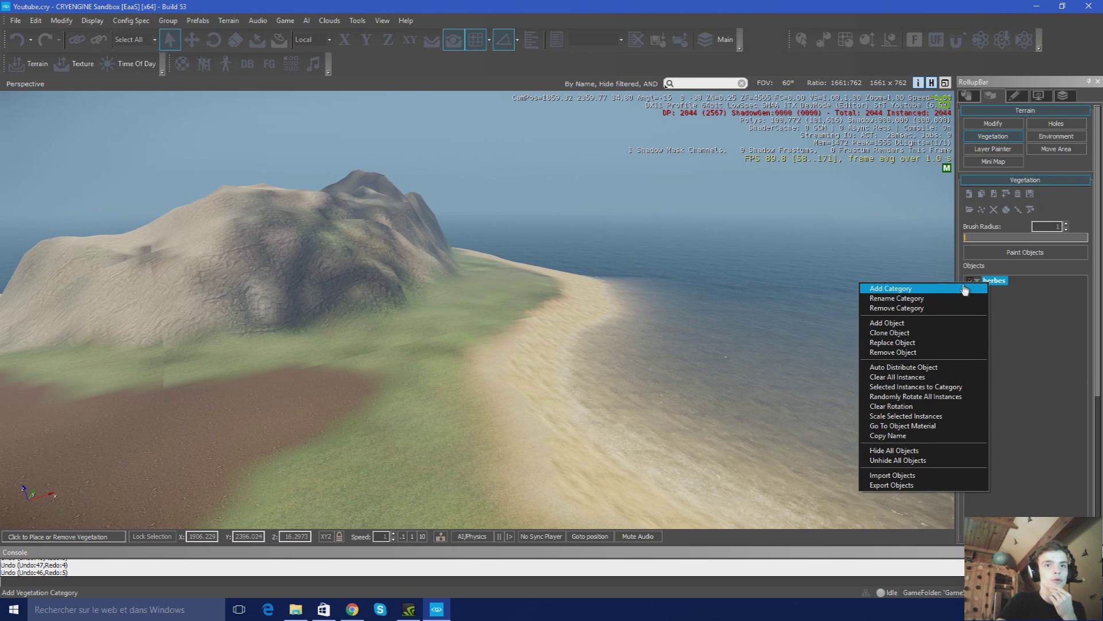
click(998, 294)
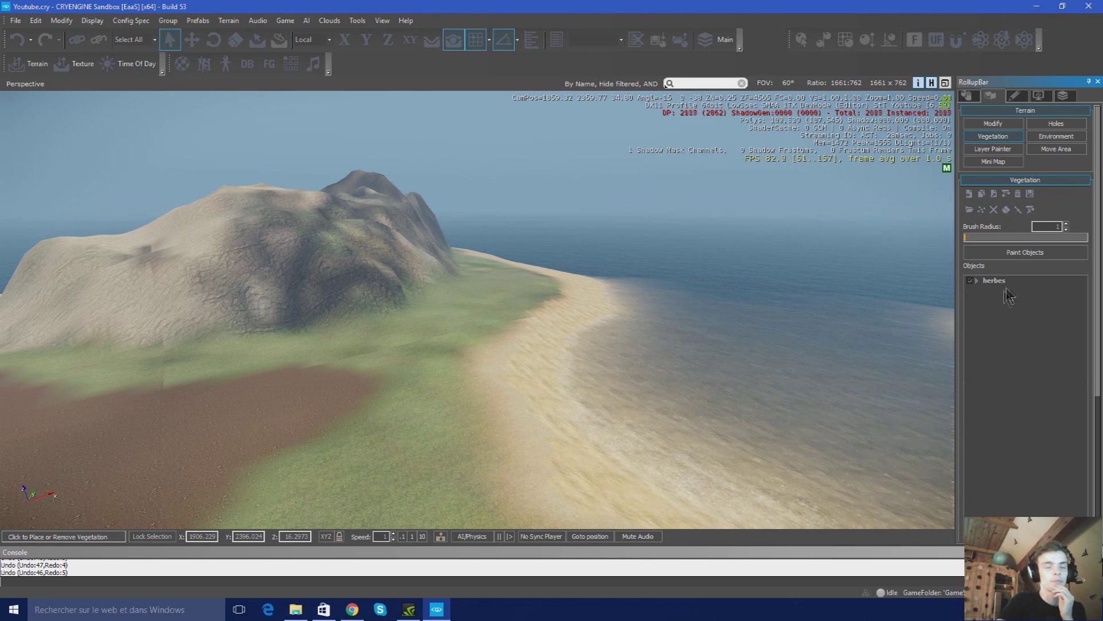
right_click(994, 338)
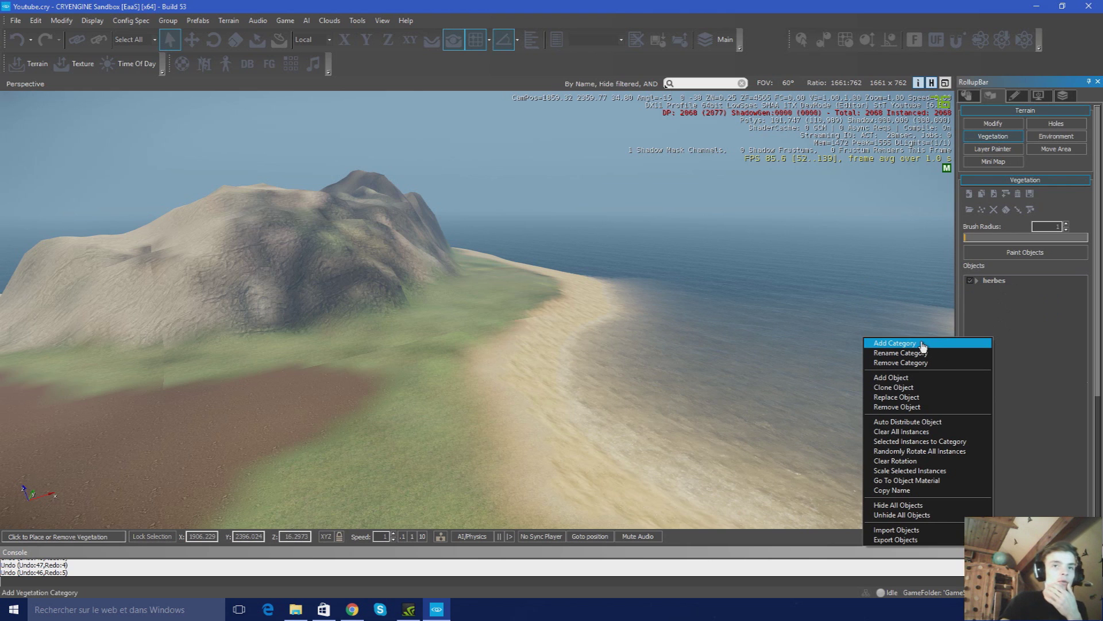
click(986, 305)
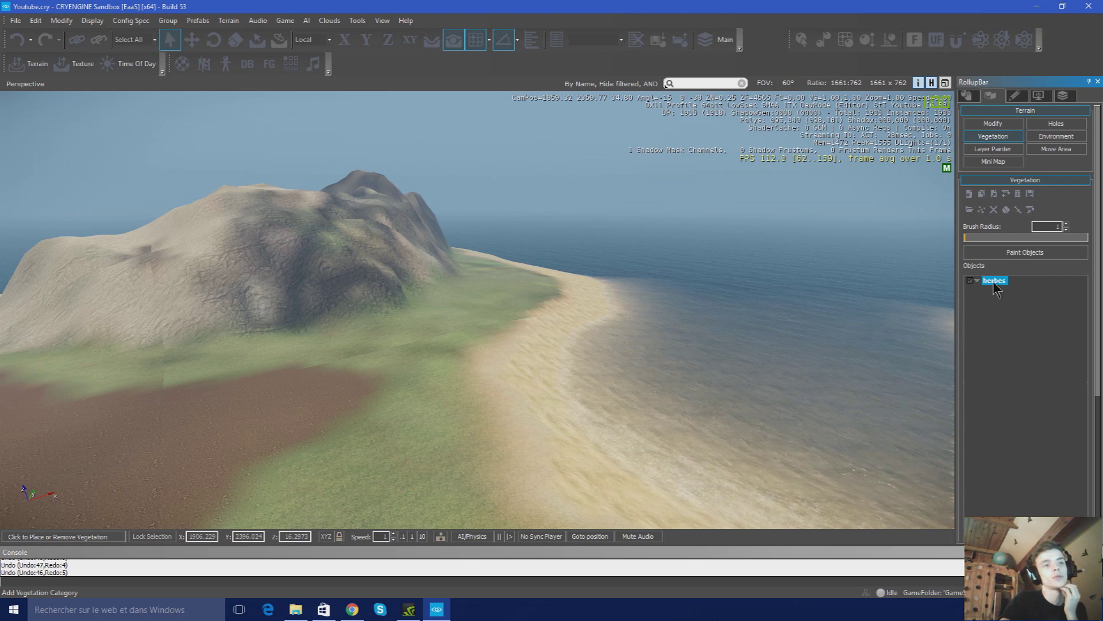
right_click(994, 283)
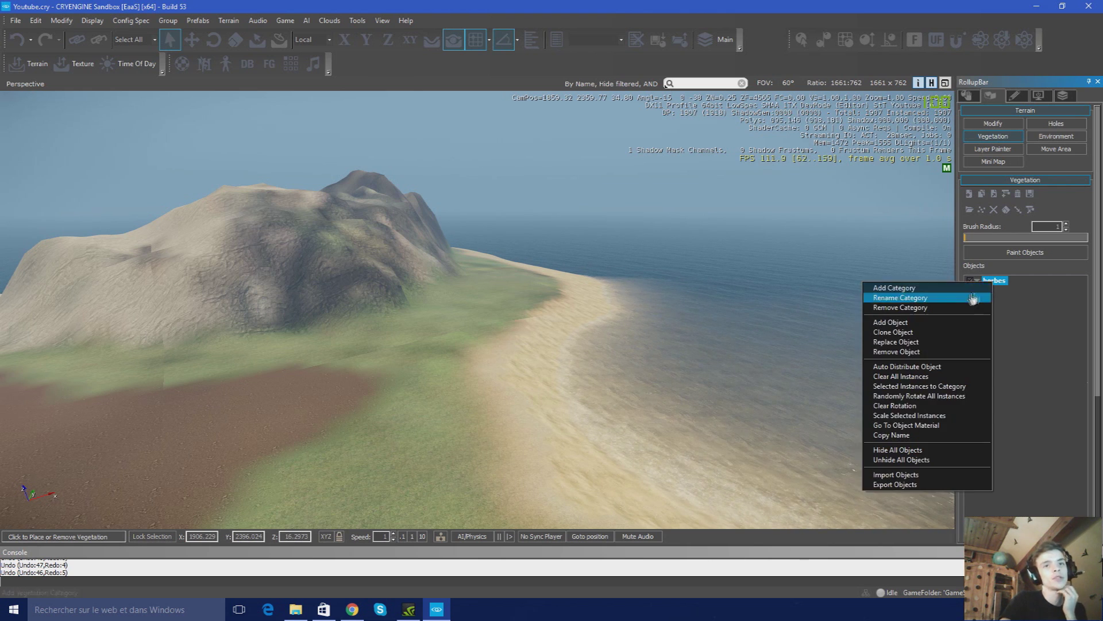
Add the model tall_grass.cgf from the ground/grass folder as a vegetation object in the herbes category
click(922, 323)
click(473, 300)
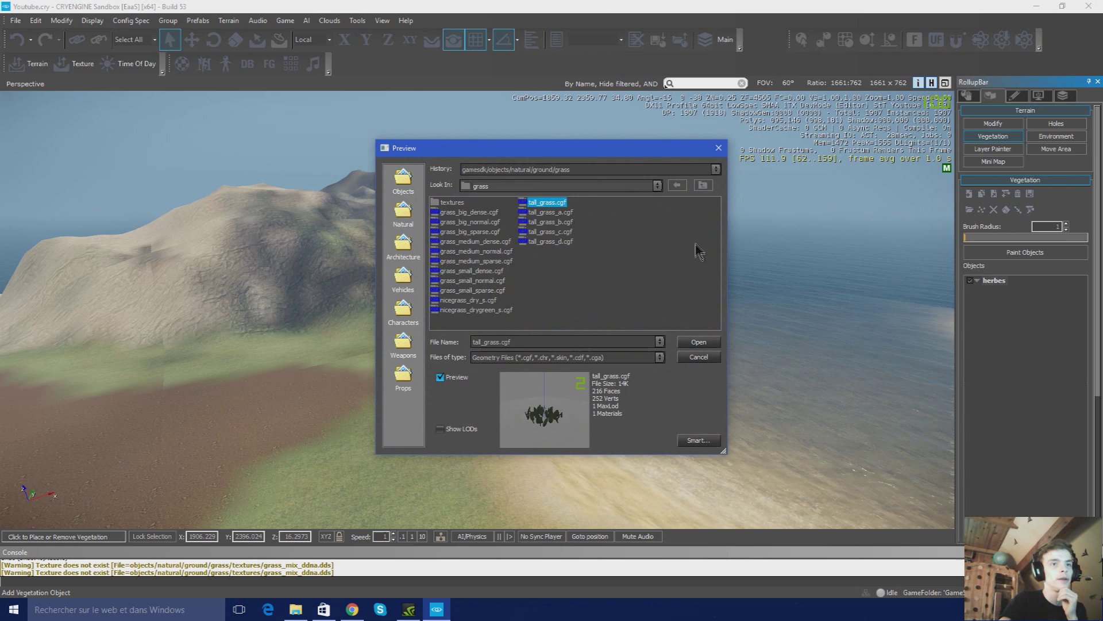
click(699, 342)
Add grass_big.cgf from natural/CryHD - Vegetation/Grass,weed,bush as another vegetation object in the herbes category
right_click(994, 282)
click(913, 319)
click(656, 186)
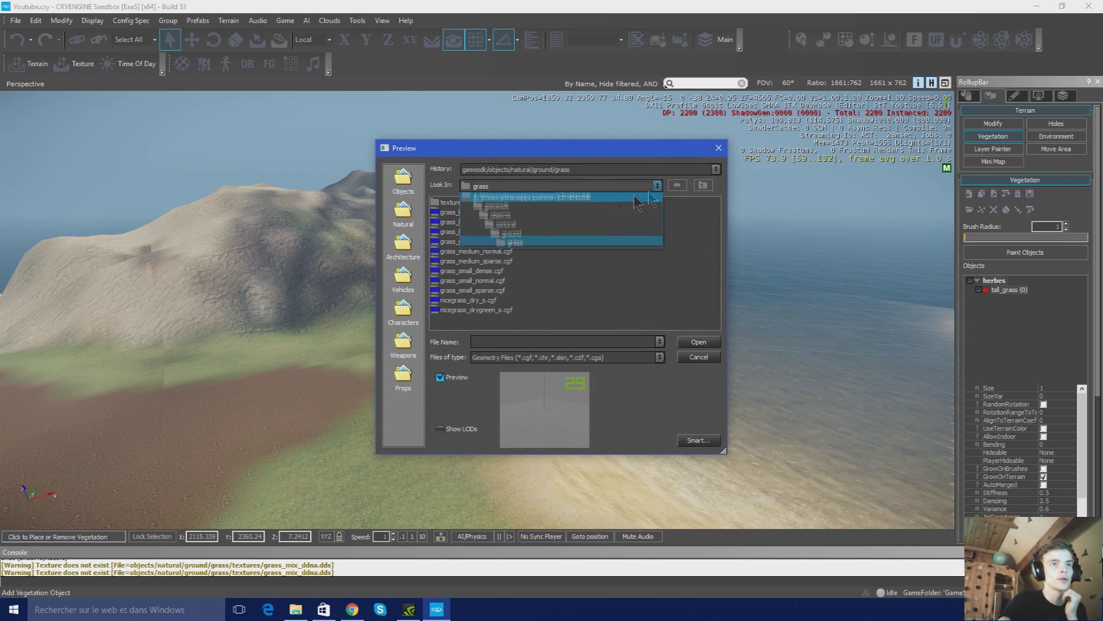
click(566, 234)
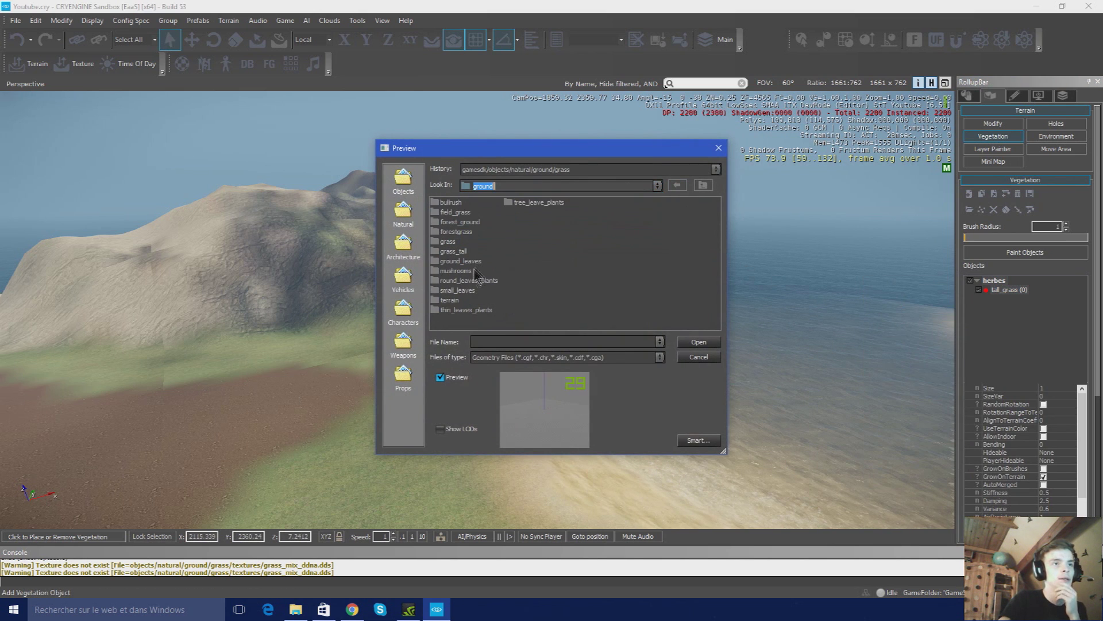
double_click(447, 242)
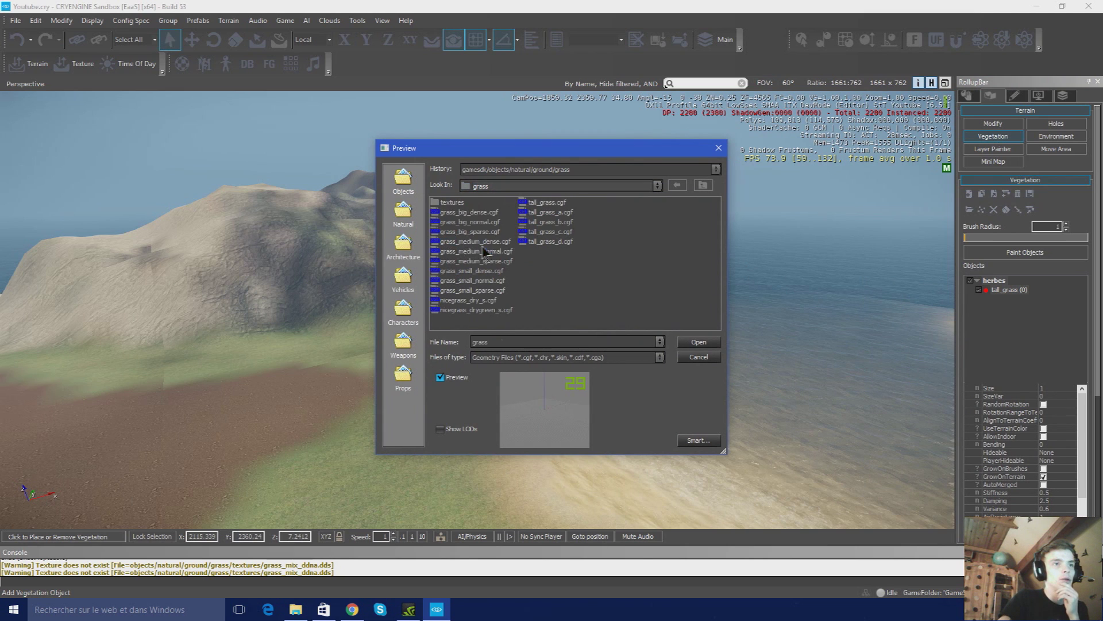
click(656, 185)
click(571, 229)
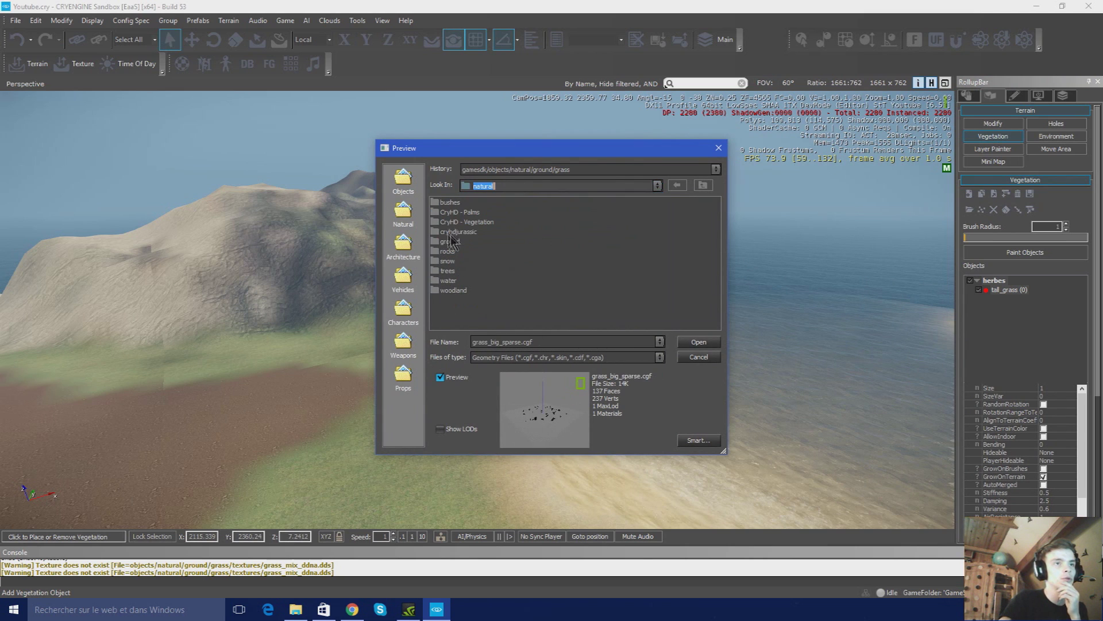
double_click(478, 222)
double_click(462, 202)
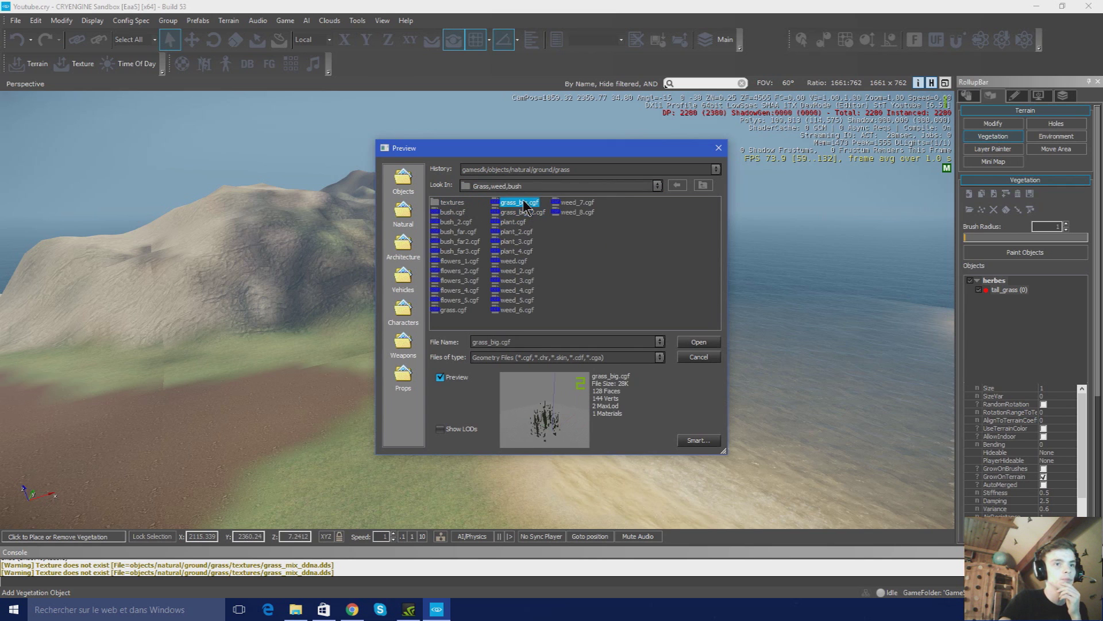
click(697, 342)
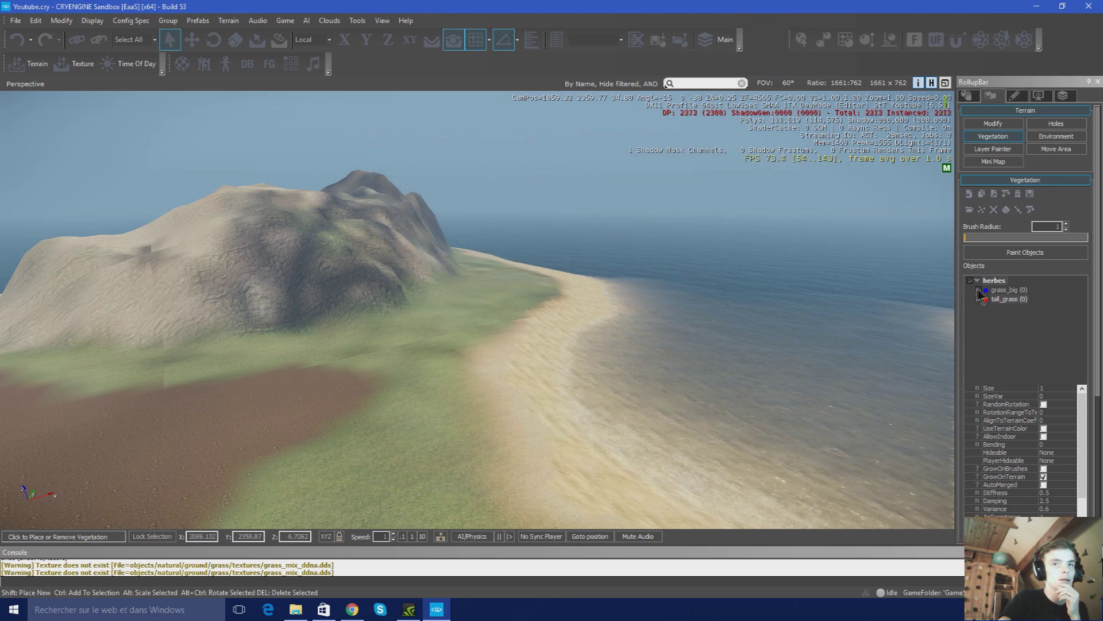
Add grass_big_2.cgf and grass.cgf from the Grass,weed,bush folder to the herbes category
right_click(995, 284)
click(981, 320)
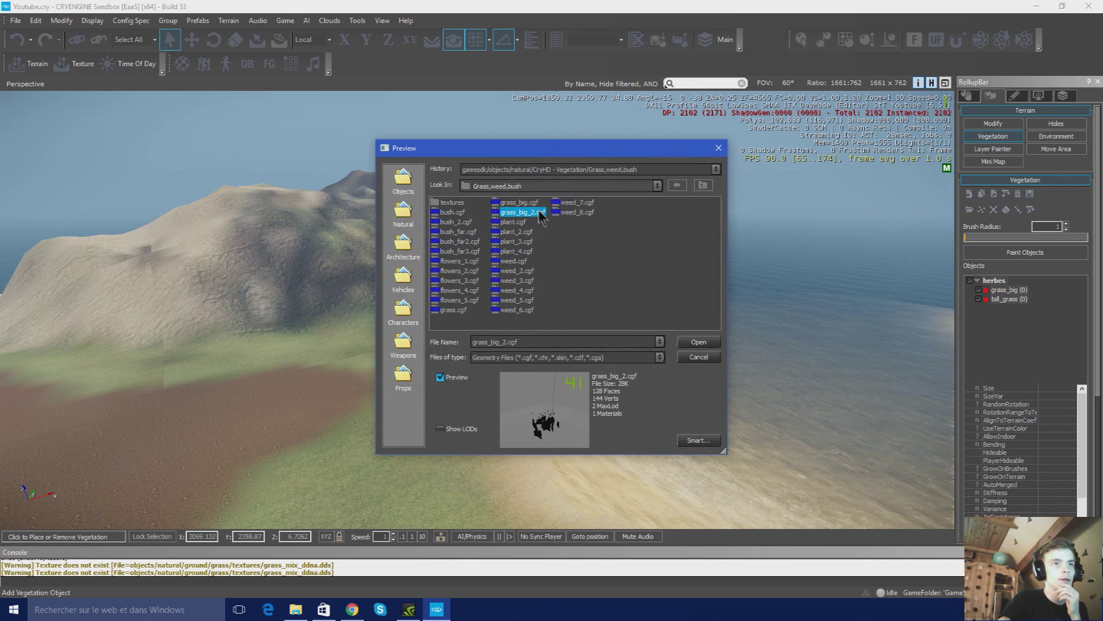
click(704, 343)
right_click(987, 279)
click(927, 318)
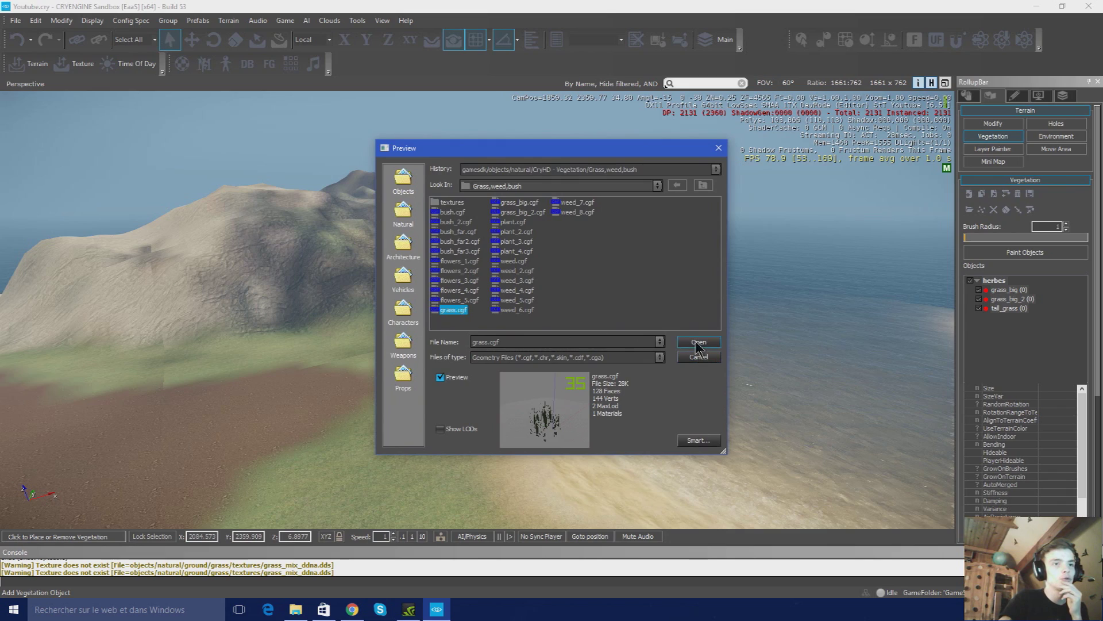
click(697, 343)
Paint a test patch of tall_grass on the green terrain with a brush radius of 1
click(1000, 317)
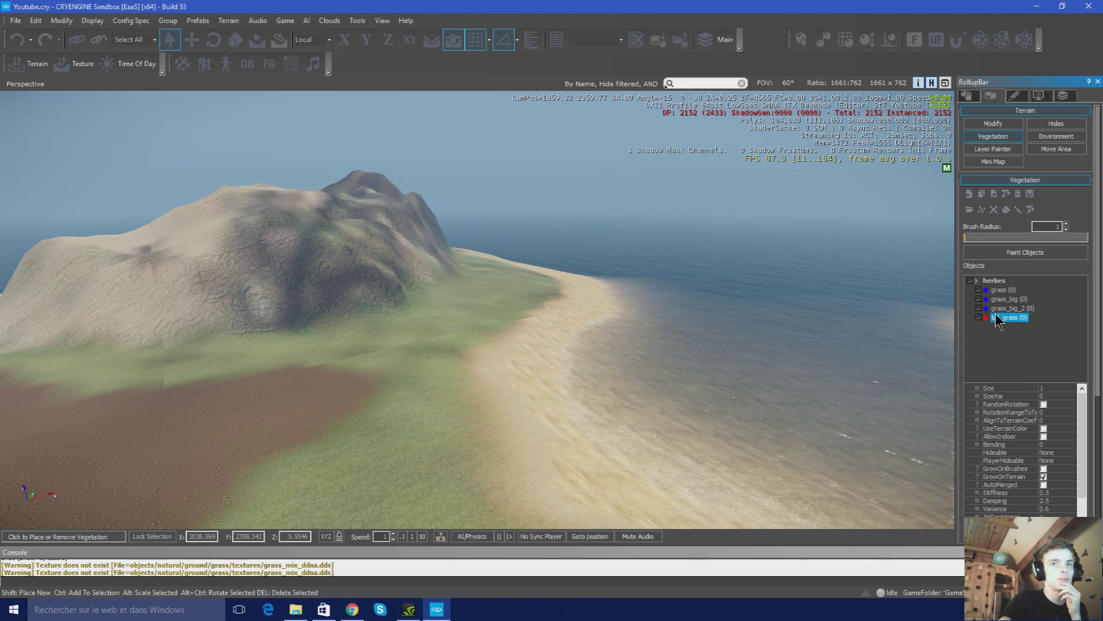
click(1020, 258)
right_drag(466, 417, 429, 457)
mouse_move(464, 407)
mouse_down()
mouse_move(517, 402)
mouse_move(474, 442)
mouse_up()
key(w)
mouse_move(474, 443)
right_down()
mouse_move(481, 451)
mouse_move(586, 426)
mouse_move(523, 385)
mouse_move(500, 416)
right_up()
key(w)
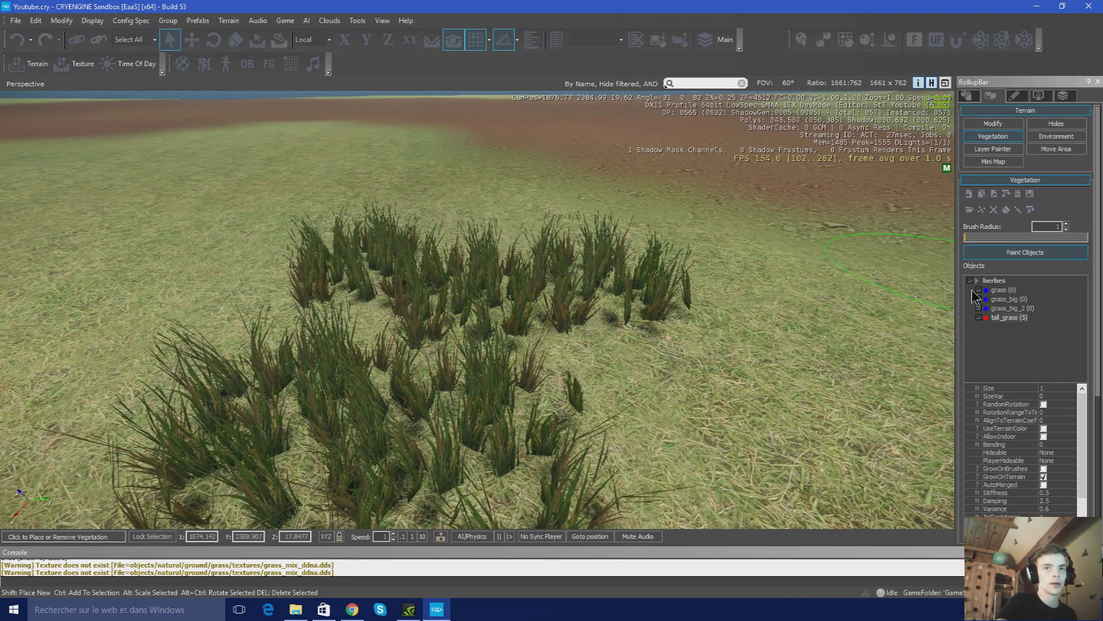
Paint grass, grass_big and grass_big_2 together beside the tall_grass patch and inspect them up close
drag(1007, 303, 1011, 308)
click(798, 379)
mouse_move(798, 380)
right_down()
mouse_move(810, 366)
mouse_move(900, 374)
mouse_move(520, 370)
right_up()
key(a)
key(d)
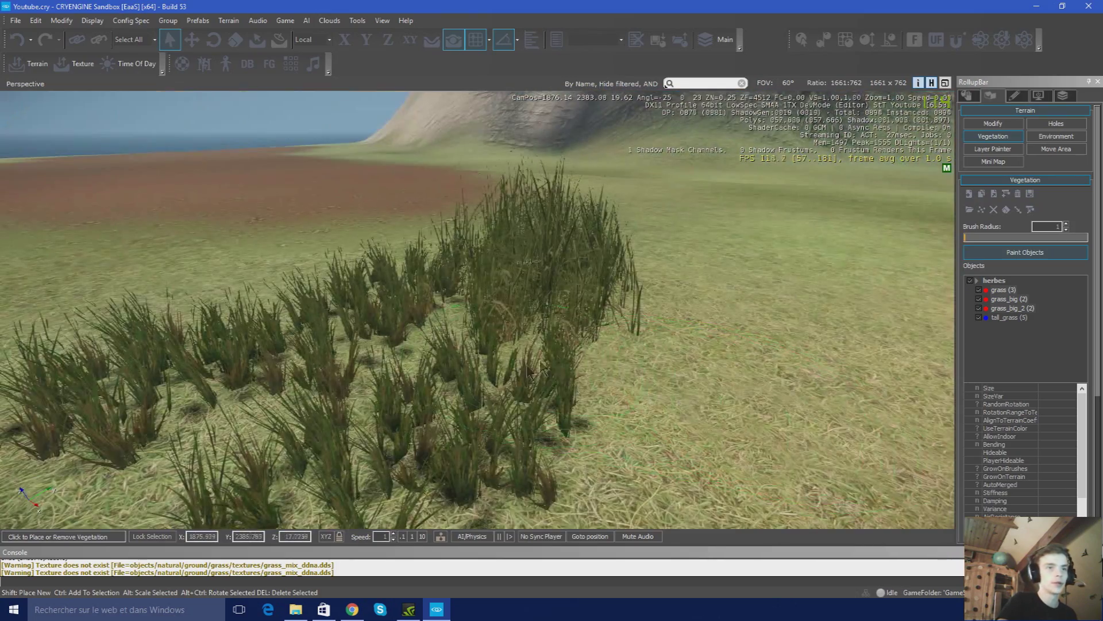
right_drag(649, 325, 666, 308)
key(w)
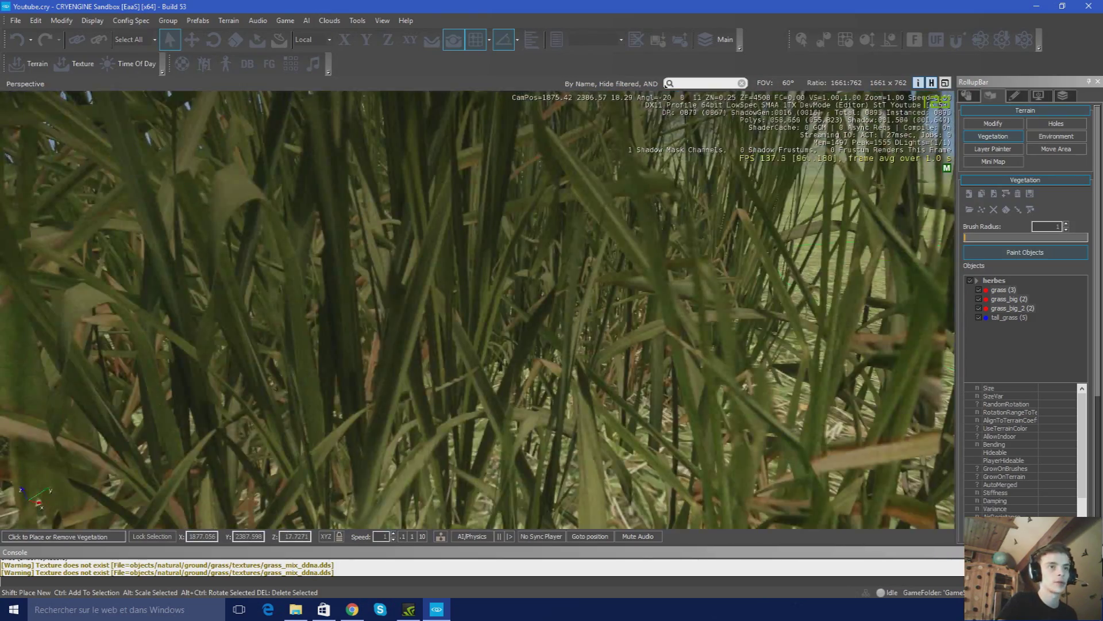
key(s)
Undo all the painted grass test patches on the terrain
click(18, 40)
click(17, 40)
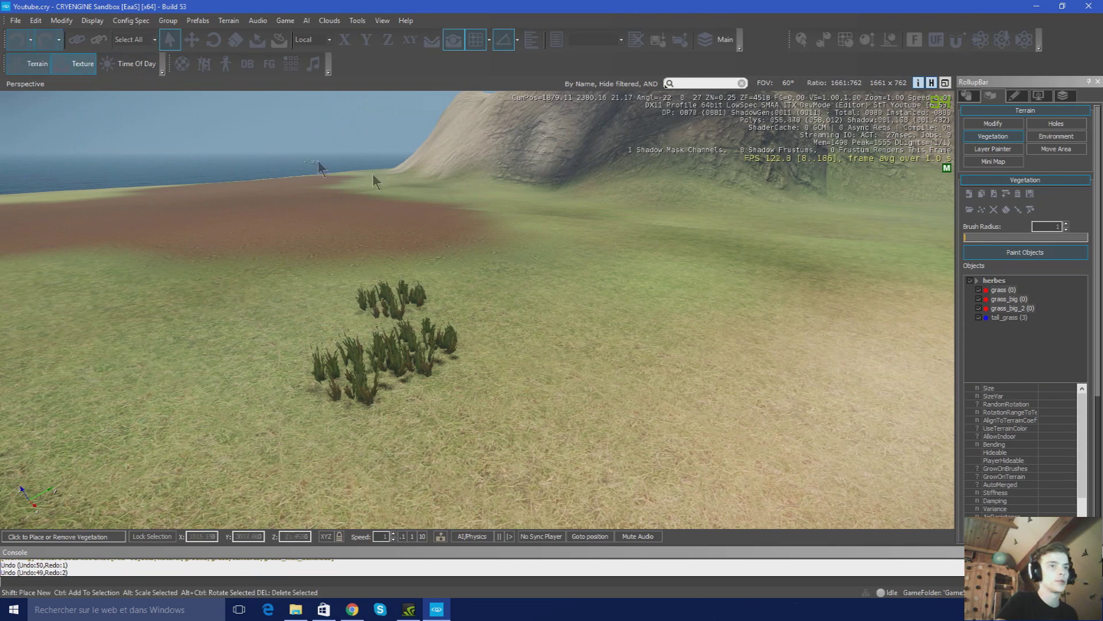
click(18, 41)
click(17, 41)
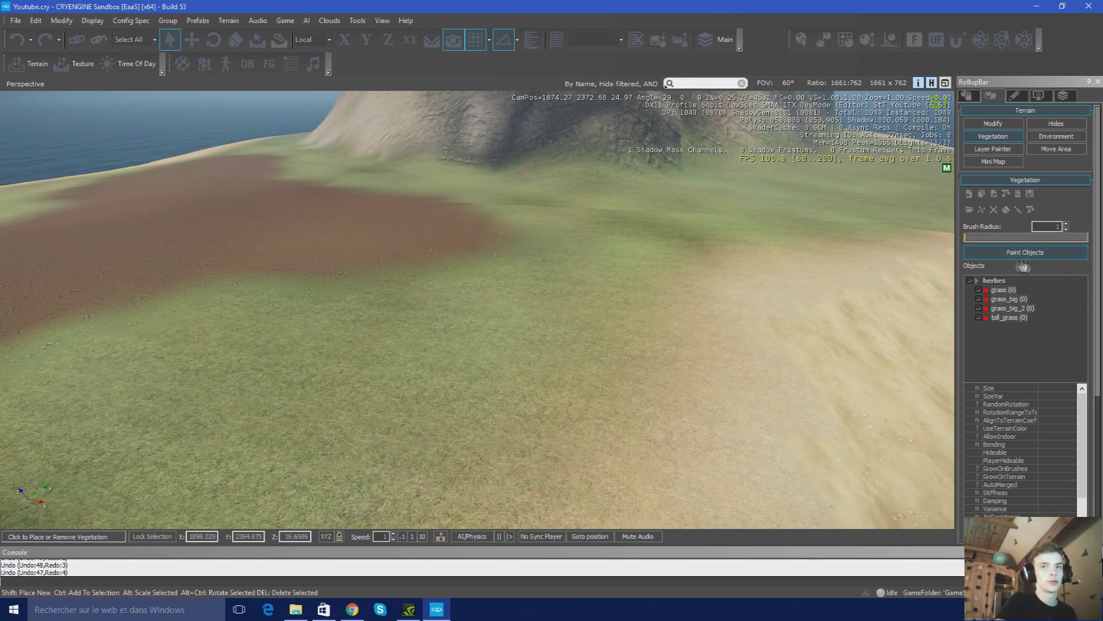
Increase the vegetation brush radius to about 7.9 and review the properties of the four selected grass objects
click(979, 253)
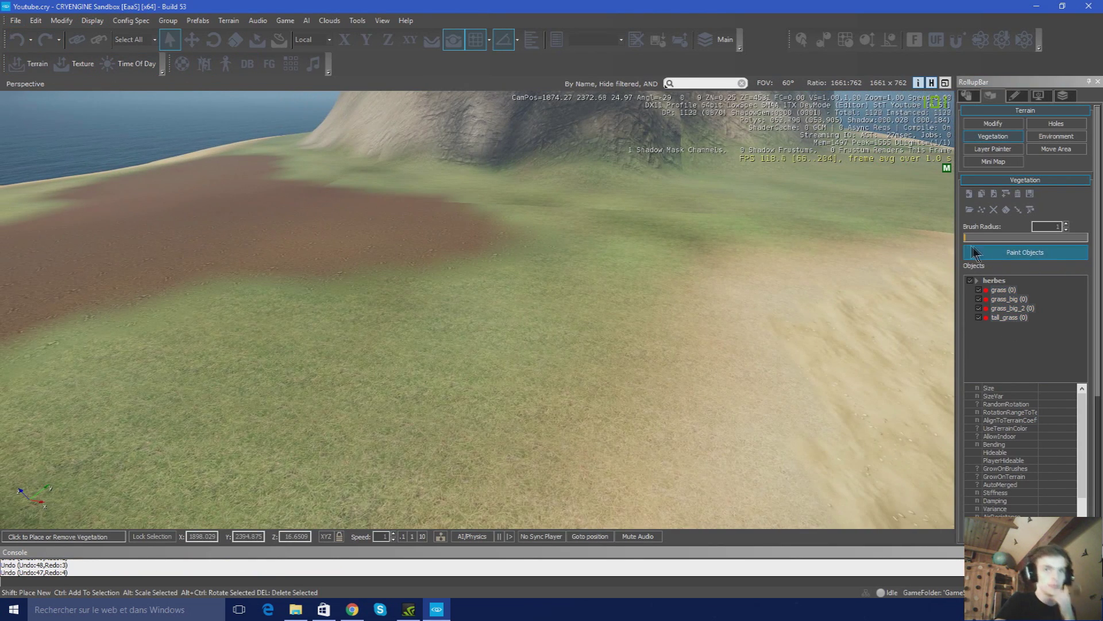
right_drag(650, 267, 603, 340)
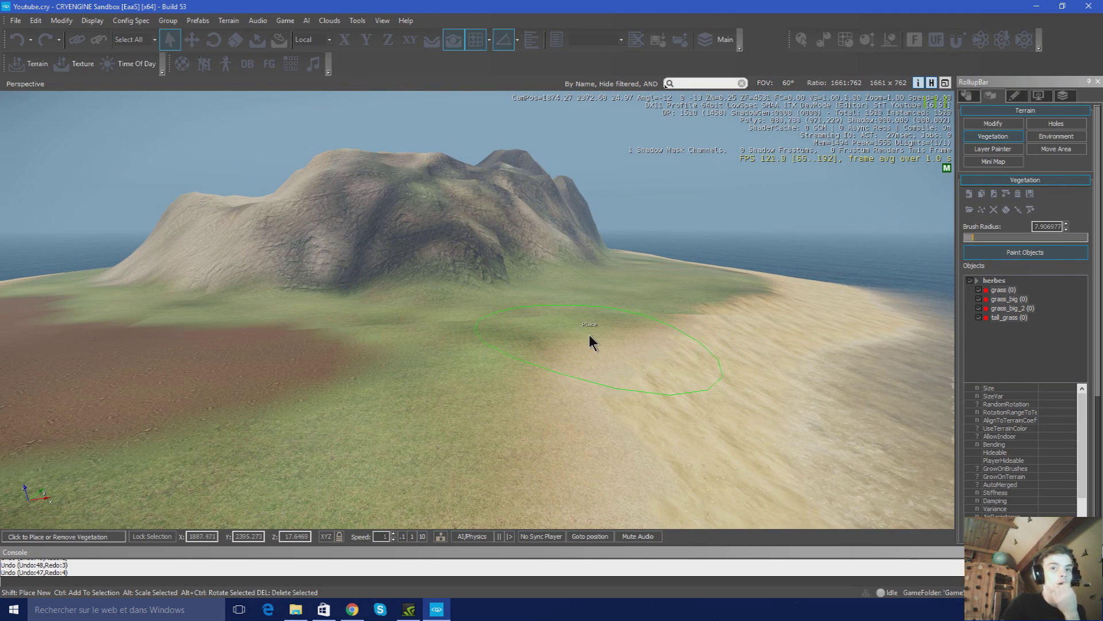
scroll(1014, 436, down, 5)
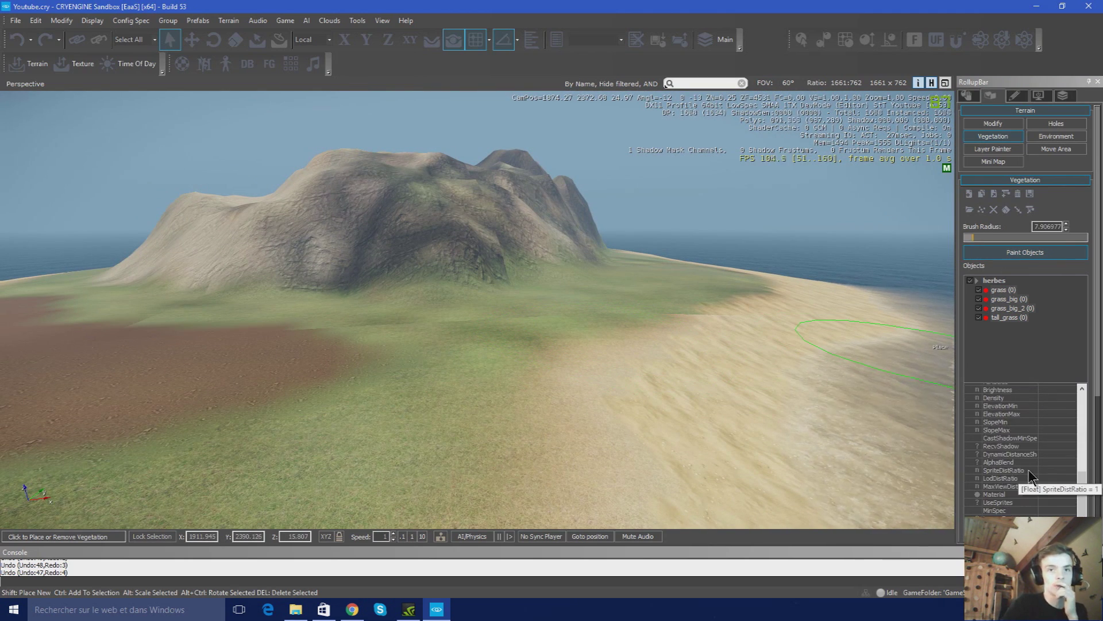
scroll(1028, 477, up, 5)
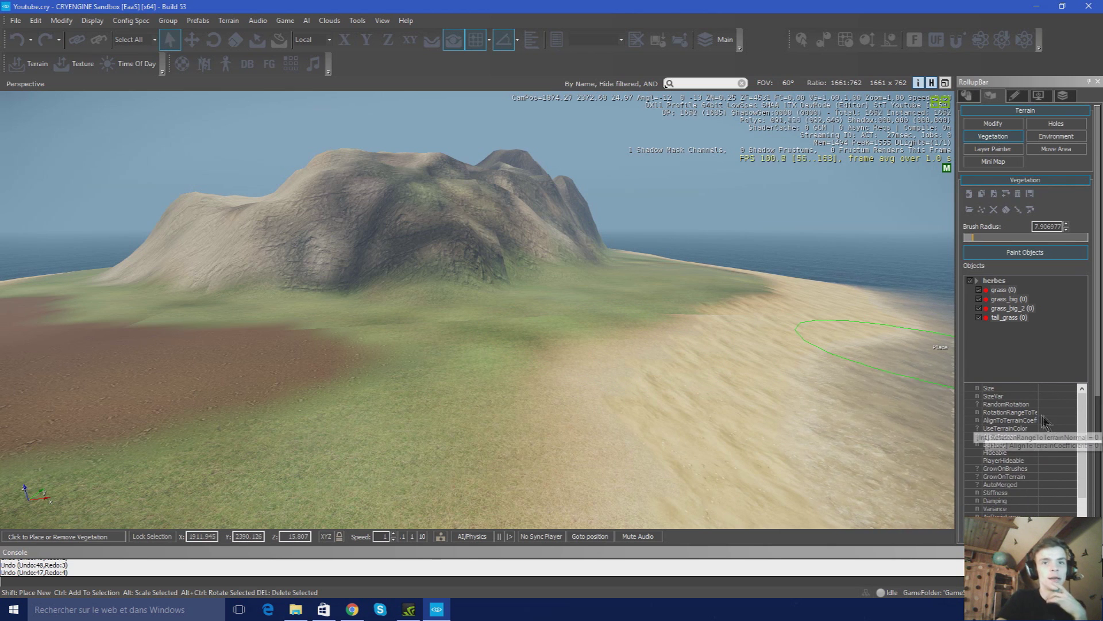
mouse_move(597, 372)
right_down()
mouse_move(632, 373)
mouse_move(575, 374)
mouse_move(517, 408)
right_up()
key(w)
key(s)
key(d)
key(w)
mouse_move(598, 372)
right_down()
mouse_move(621, 382)
mouse_move(643, 368)
mouse_move(617, 368)
mouse_move(650, 397)
mouse_move(655, 368)
mouse_move(669, 368)
mouse_move(620, 374)
right_up()
key(d)
key(s)
key(a)
key(s)
key(w)
key(d)
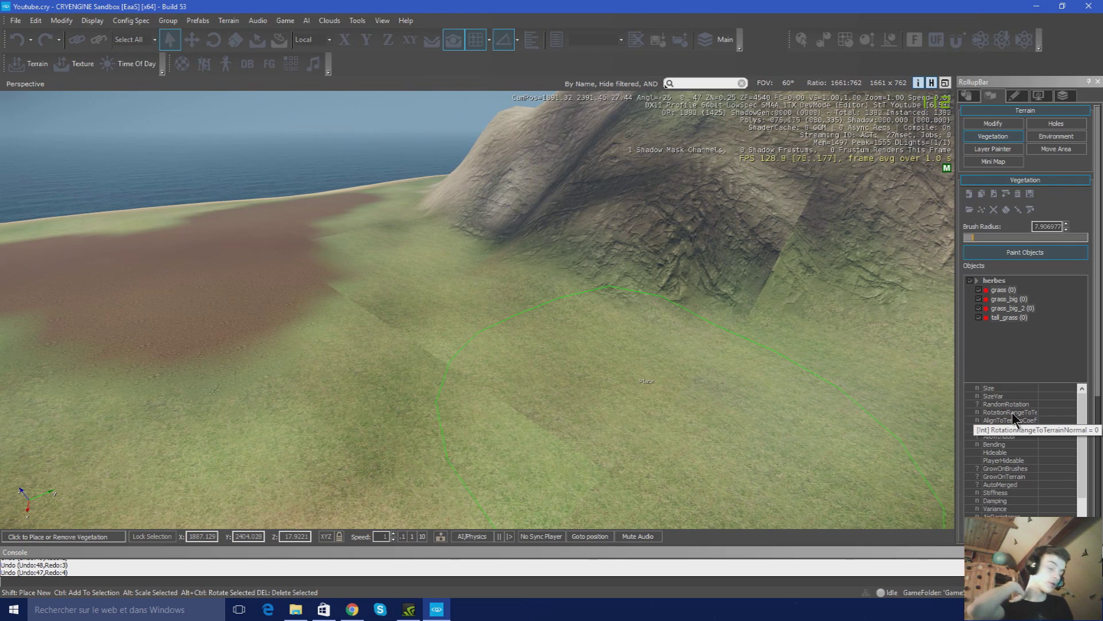
Try to enable RandomRotation for all four selected grass objects at once
right_drag(761, 393, 749, 388)
key(w)
key(a)
click(1042, 404)
right_drag(587, 361, 512, 336)
key(d)
key(w)
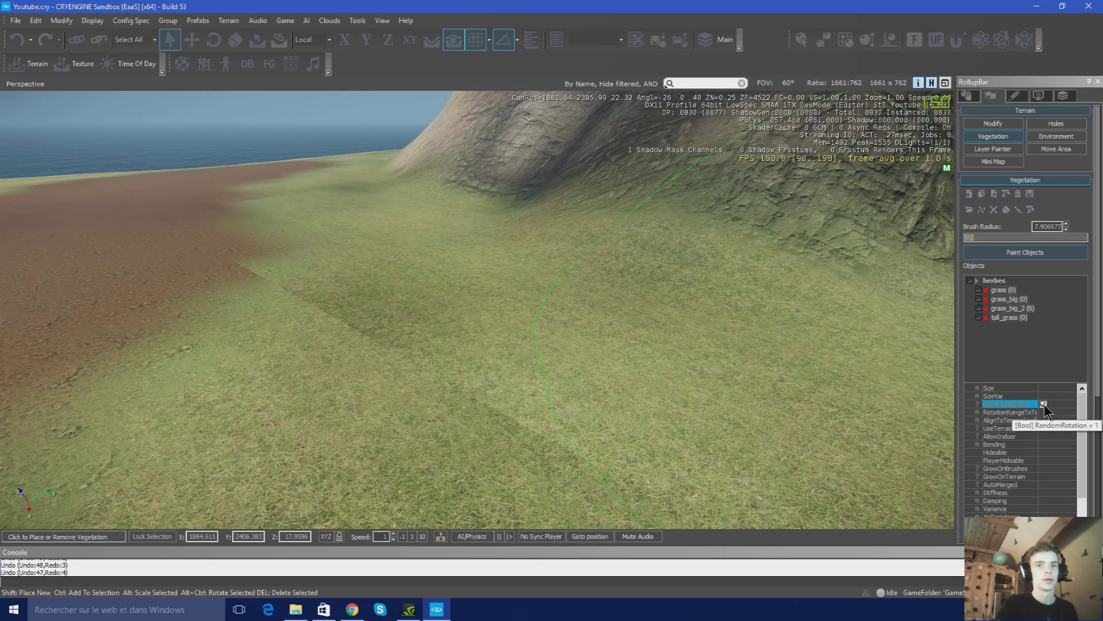
Paint a patch of only tall_grass on the green terrain with the brush radius set to 1
click(1004, 319)
drag(973, 237, 945, 236)
right_drag(710, 307, 651, 339)
key(w)
key(s)
mouse_move(618, 302)
mouse_down()
mouse_move(661, 368)
mouse_move(725, 415)
mouse_up()
right_drag(726, 415, 807, 408)
key(w)
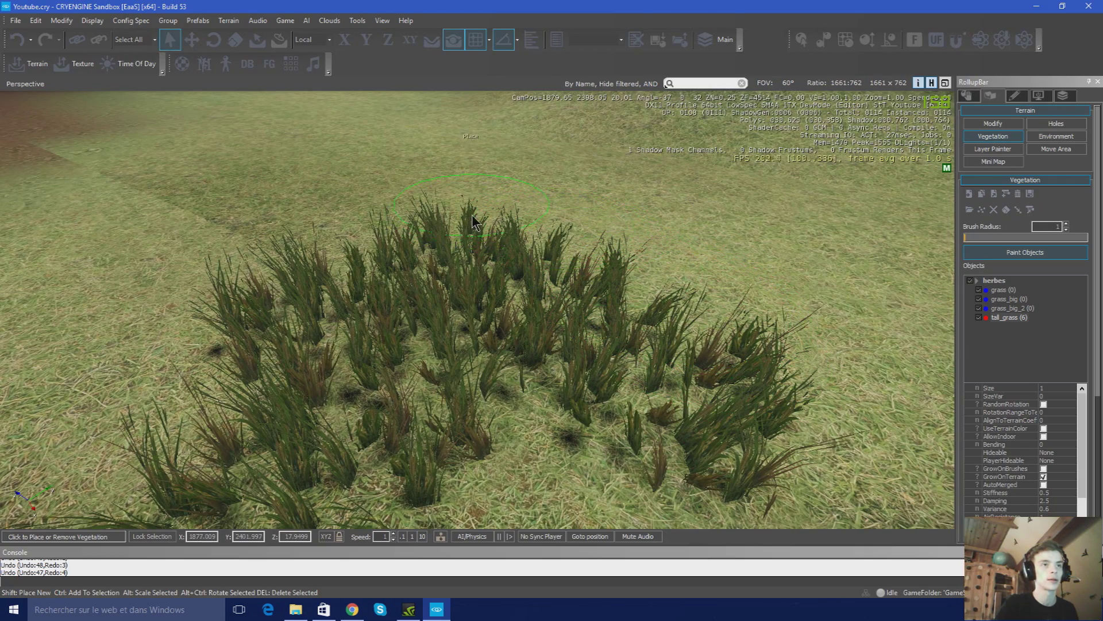
Enable RandomRotation for tall_grass and paint more of it around the existing patch
scroll(602, 299, down, 8)
scroll(752, 319, up, 6)
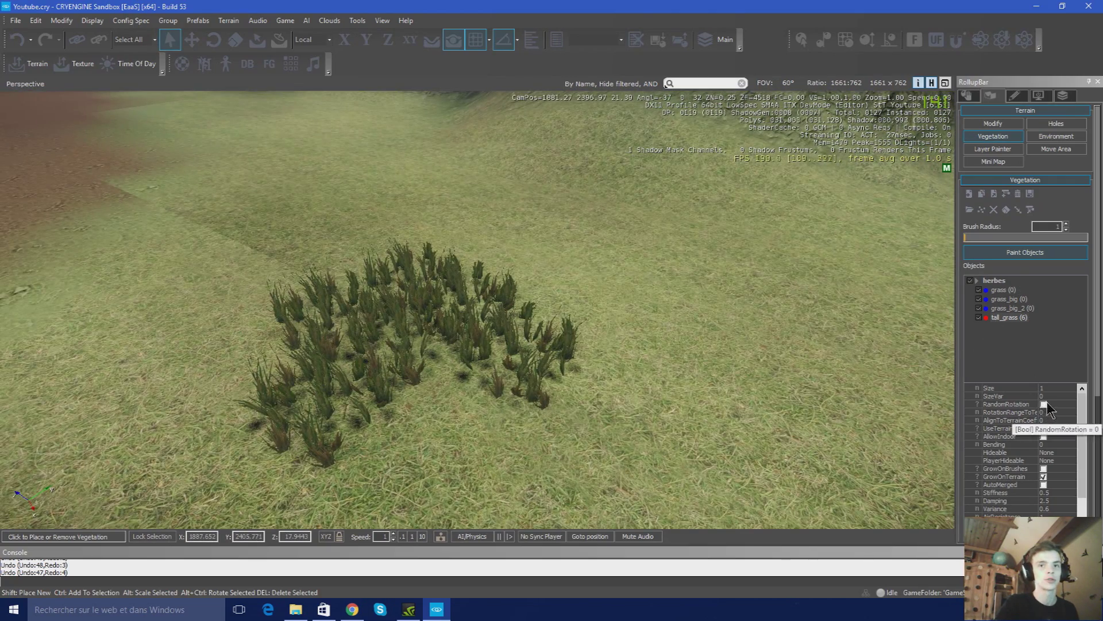
click(1044, 404)
click(1044, 404)
mouse_move(820, 381)
mouse_down()
mouse_move(661, 368)
mouse_move(833, 345)
mouse_move(793, 436)
mouse_up()
right_drag(792, 431, 808, 441)
scroll(792, 431, down, 4)
mouse_move(482, 403)
mouse_down()
mouse_move(632, 411)
mouse_move(764, 390)
mouse_move(729, 418)
mouse_up()
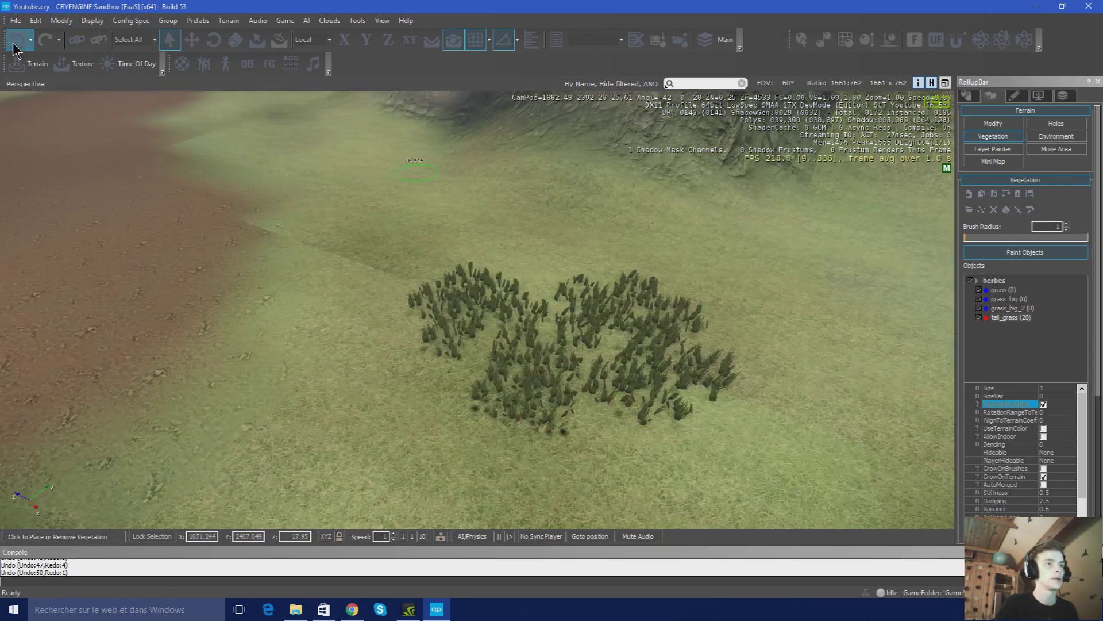
Undo the tall_grass painting and the RandomRotation change step by step
click(17, 42)
click(17, 41)
click(17, 41)
click(17, 41)
click(18, 41)
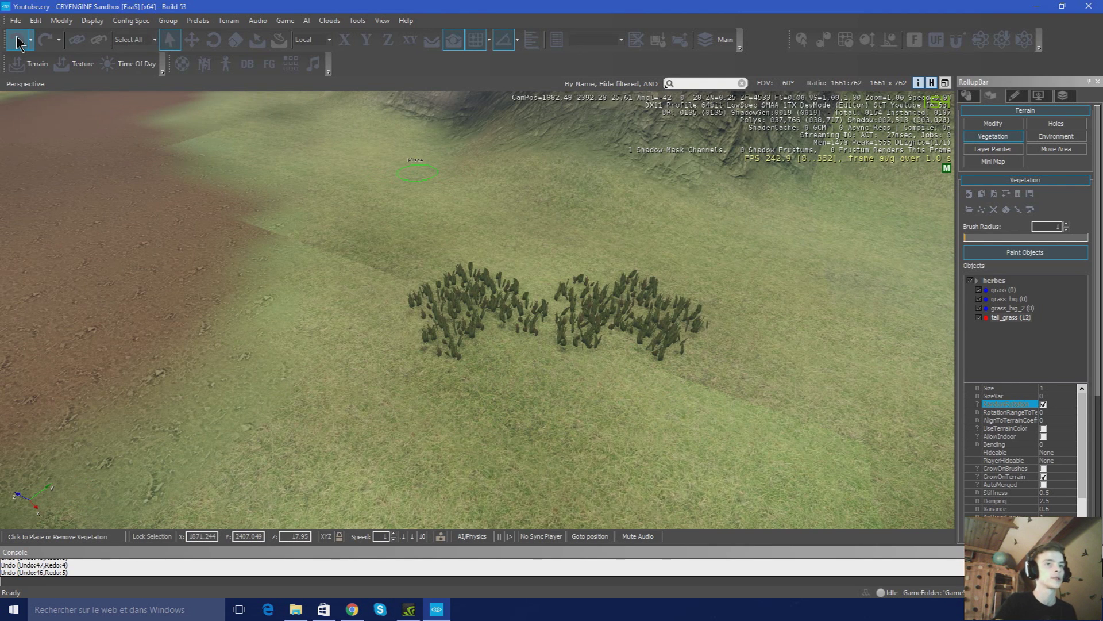
click(17, 41)
click(17, 41)
click(17, 41)
click(17, 41)
click(17, 42)
click(18, 41)
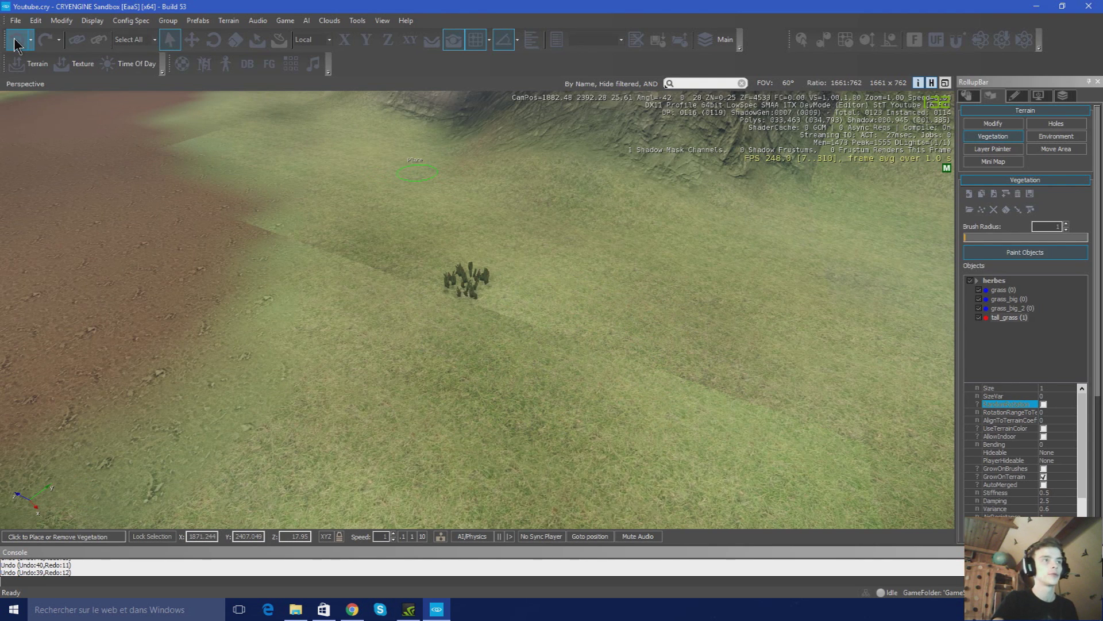
Try painting all four grass objects together with a brush radius of about 6.5, and undo the painted patch
drag(1042, 359, 992, 286)
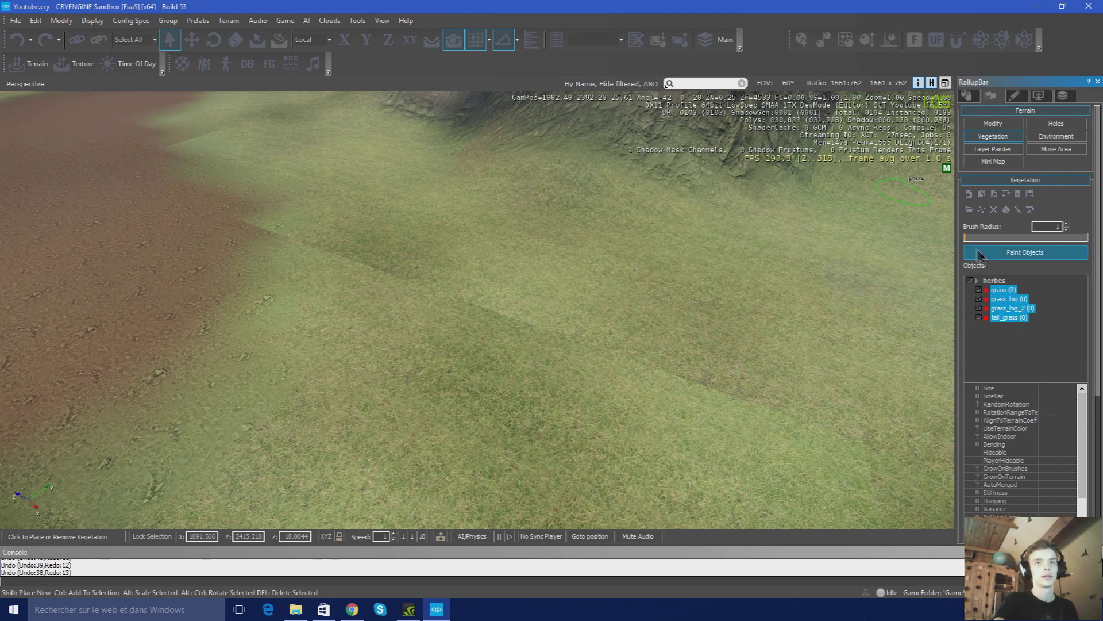
click(971, 237)
click(565, 333)
key(w)
mouse_move(566, 330)
right_down()
mouse_move(597, 328)
mouse_move(506, 327)
mouse_move(532, 298)
mouse_move(488, 293)
mouse_move(512, 276)
right_up()
key(s)
click(14, 43)
Select only the tall_grass object and enable its RandomRotation property
click(1011, 318)
right_drag(591, 388, 671, 398)
key(w)
key(s)
key(w)
right_drag(574, 315, 586, 331)
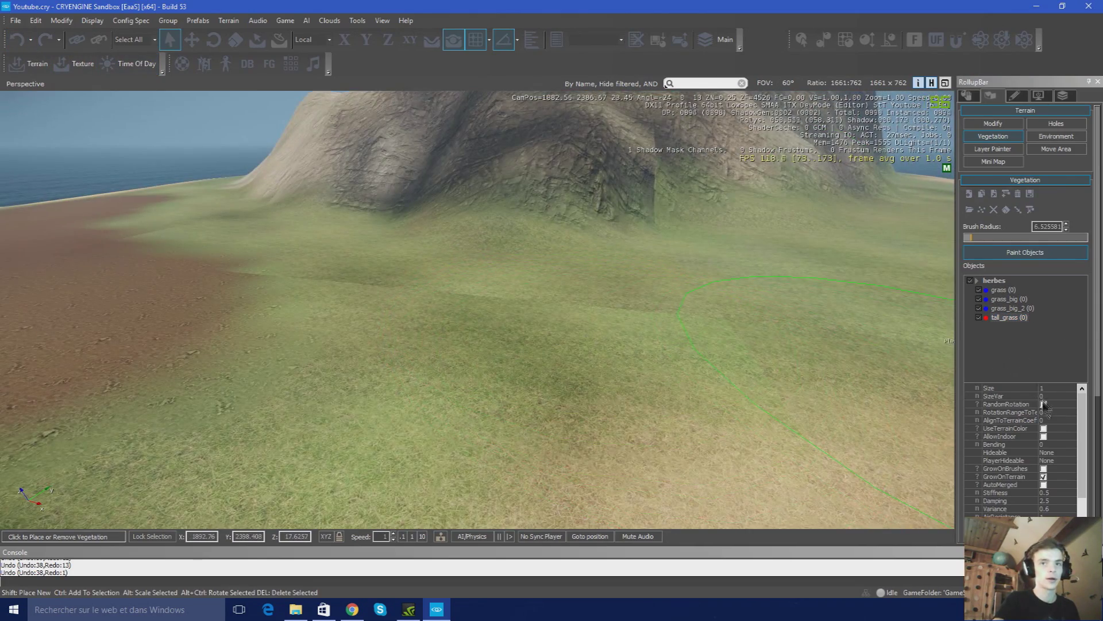
click(1043, 404)
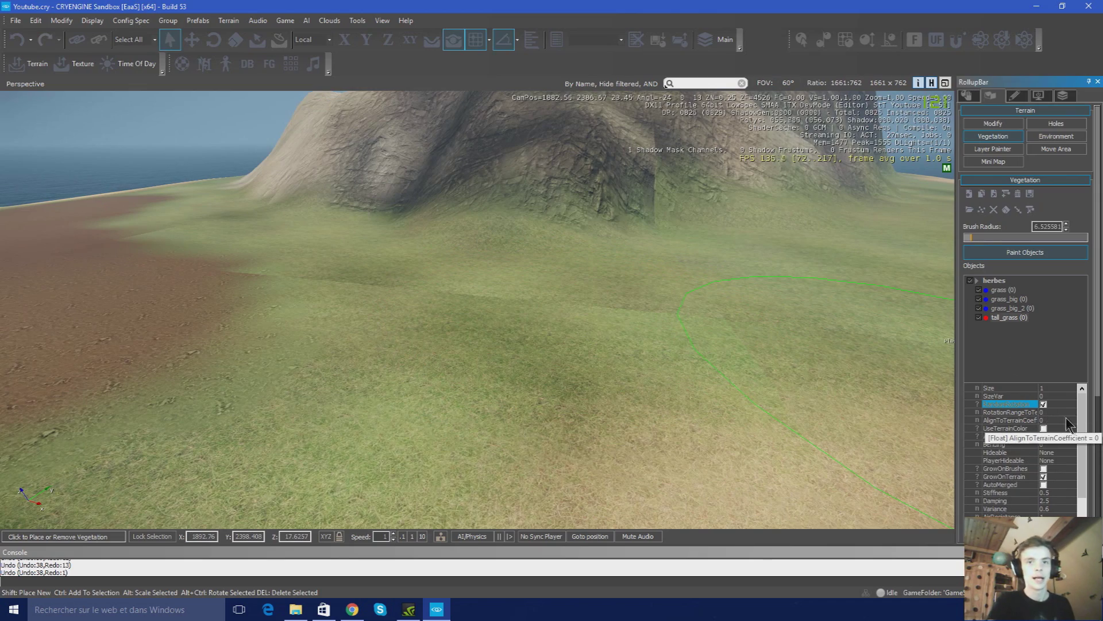
Place a tall_grass clump on the steep rocky slope with a brush radius of 1 and view it from the side
drag(971, 238, 959, 239)
mouse_move(587, 334)
right_down()
mouse_move(603, 276)
mouse_move(683, 258)
mouse_move(650, 263)
right_up()
key(w)
key(w)
click(336, 264)
right_drag(336, 264, 293, 247)
key(w)
right_drag(701, 294, 431, 296)
key(s)
key(w)
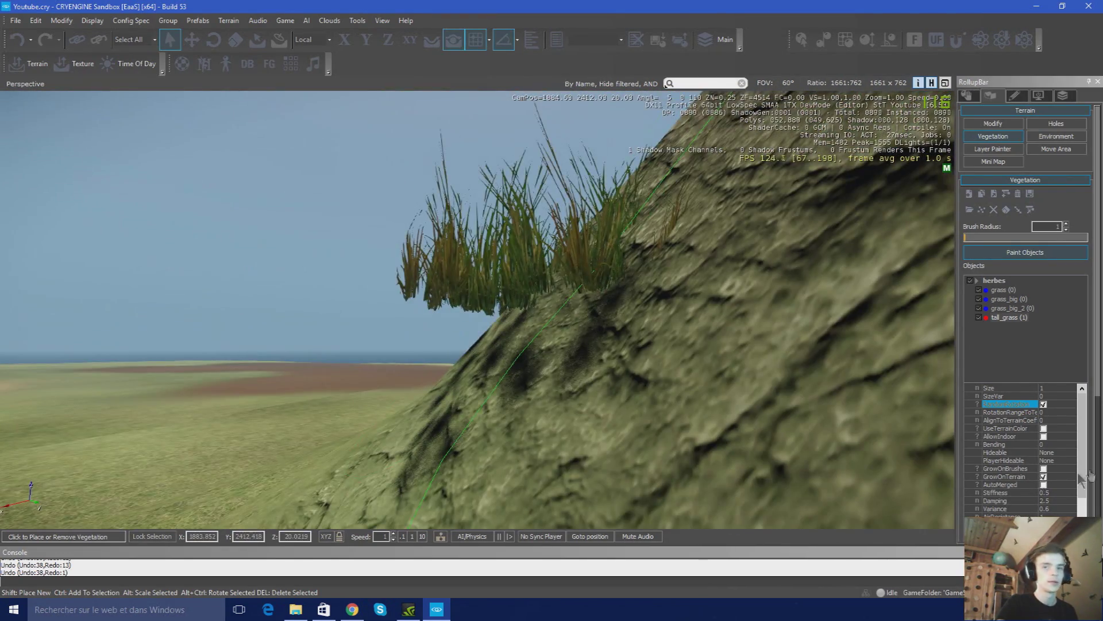
Set tall_grass's AlignToTerrainCoefficient to 1 and try other alignment values on the slope clump
click(1058, 420)
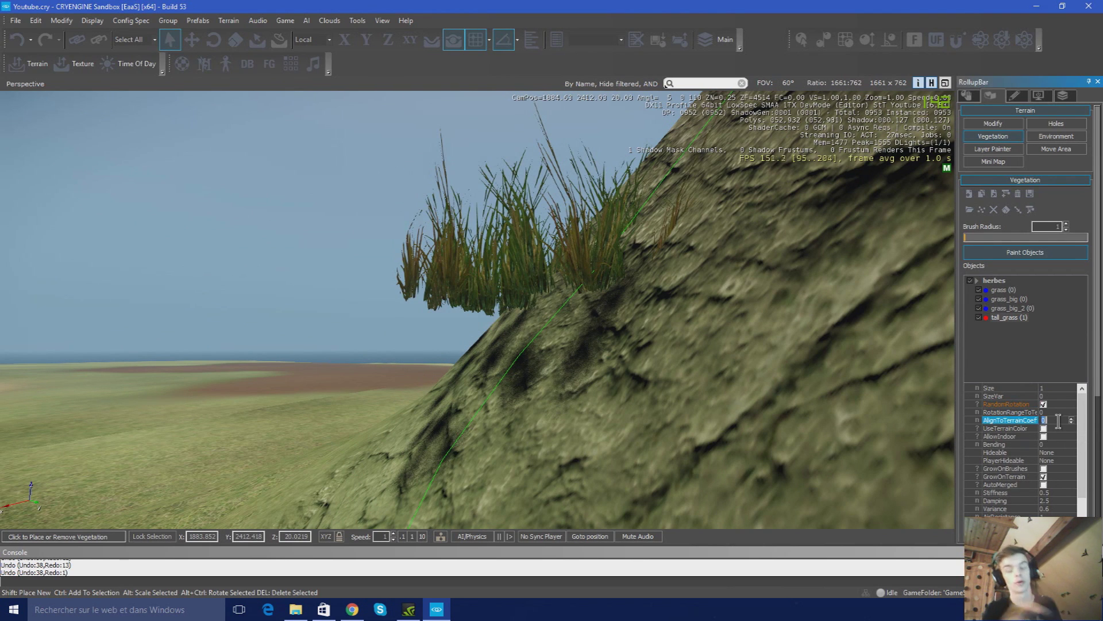
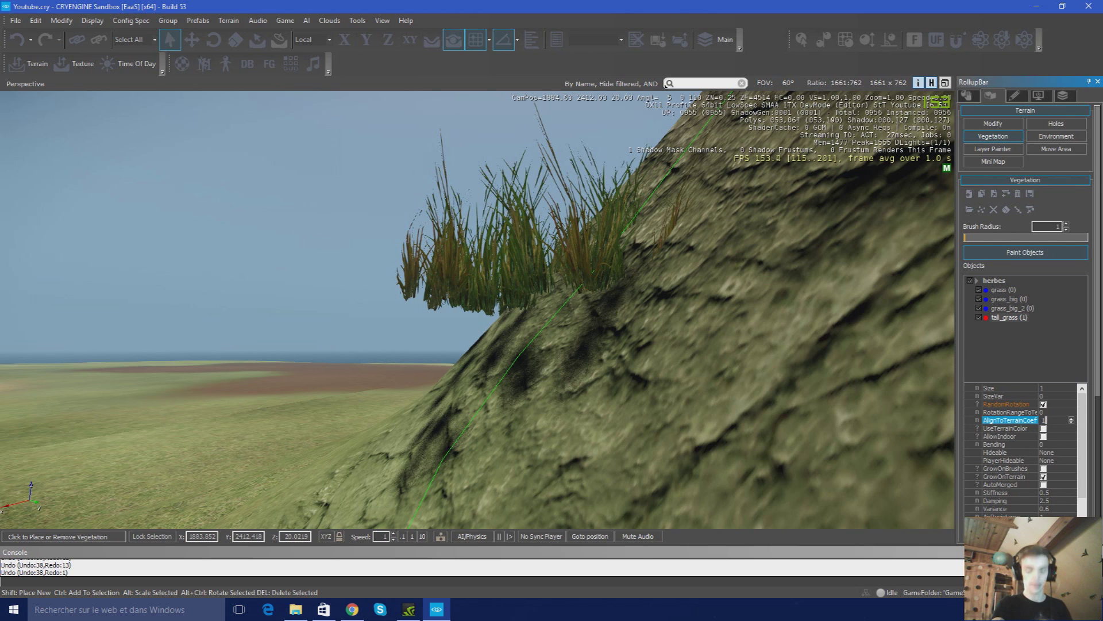
key(Return)
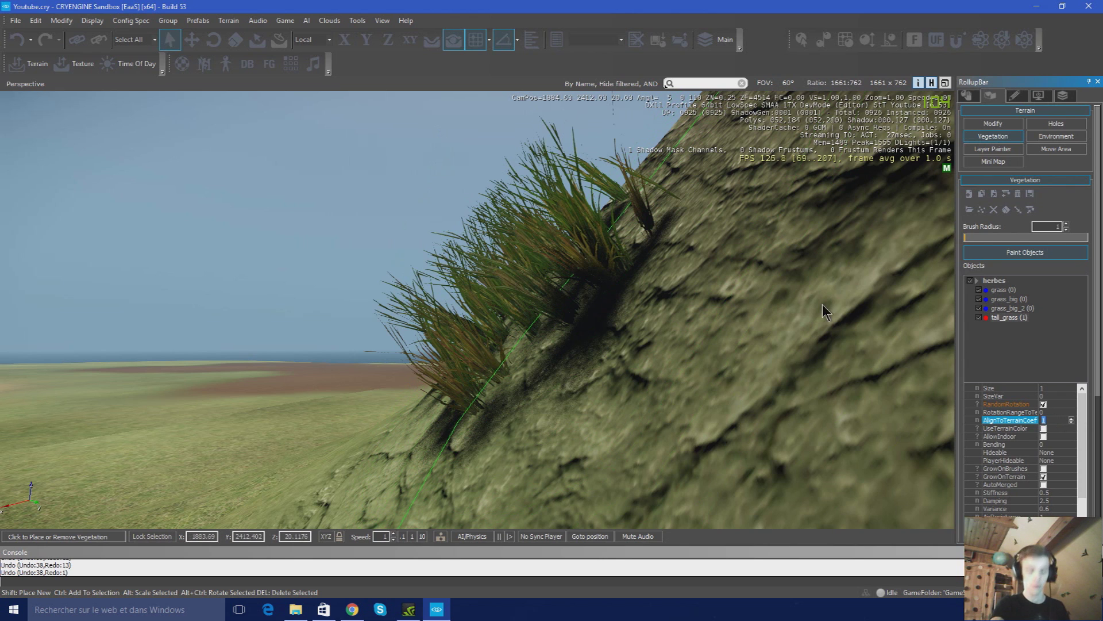
text(0)
key(Return)
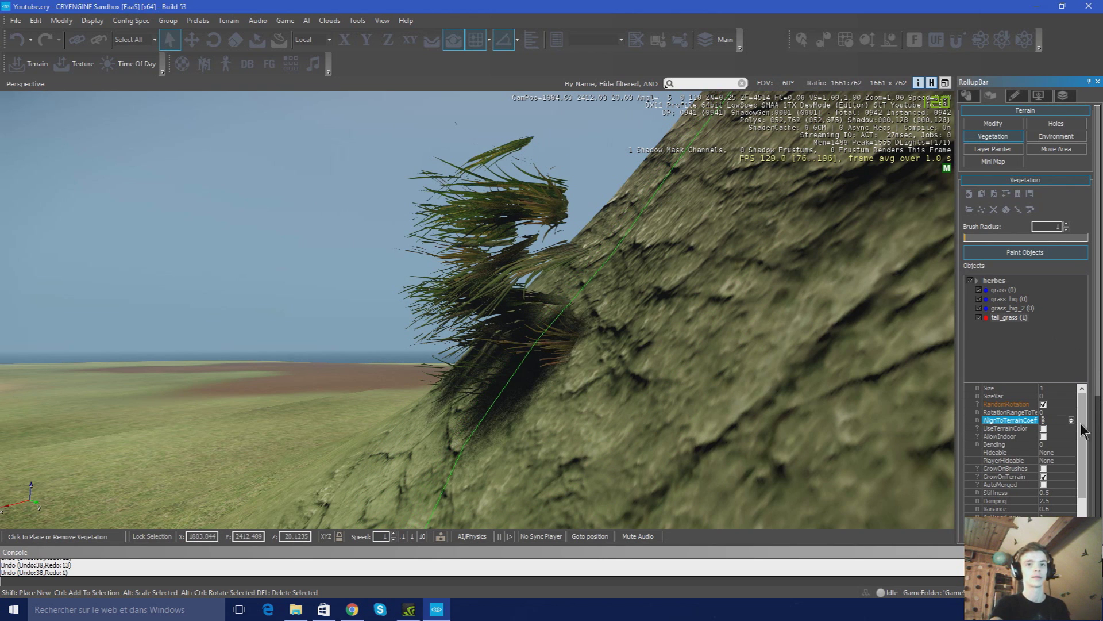
text(1)
key(Return)
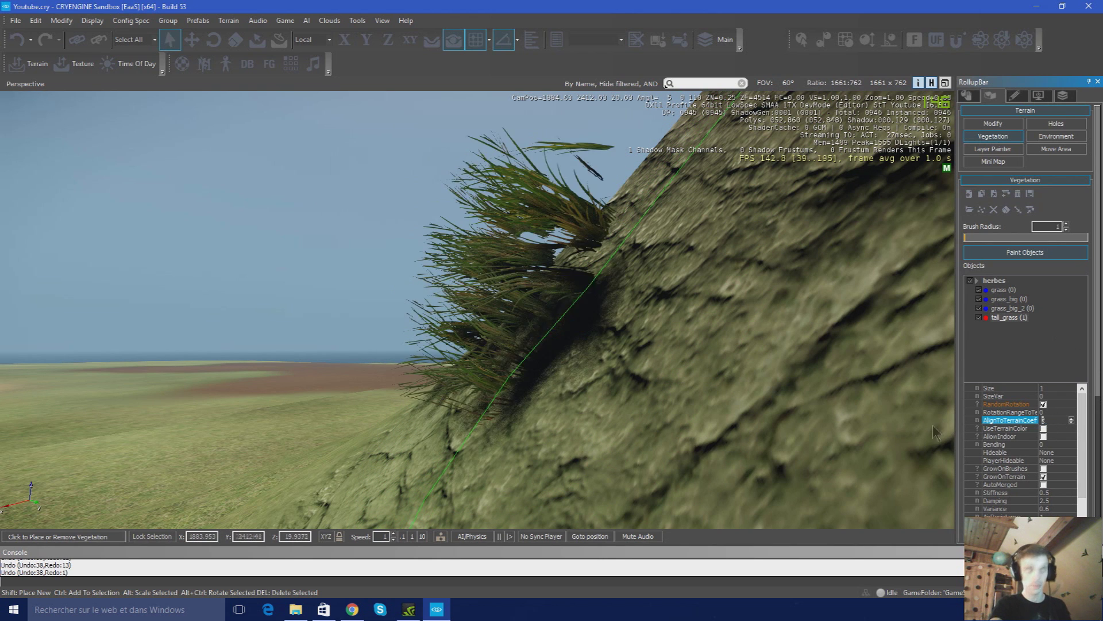
Set tall_grass's AlignToTerrainCoefficient to 1 and inspect the clump on the rocky slope from several angles
text(1)
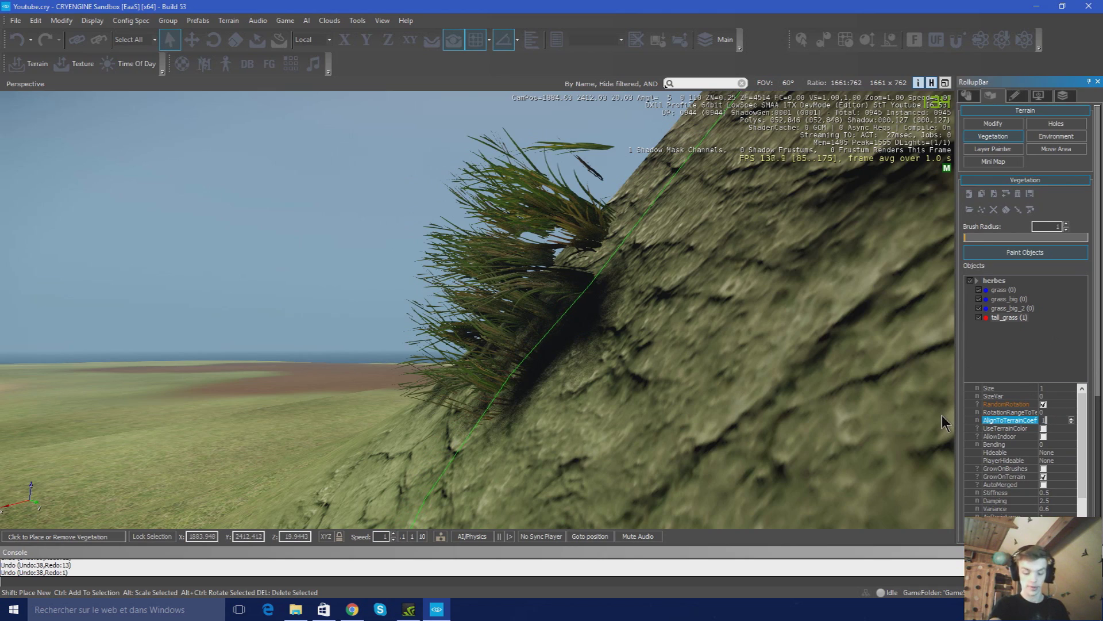
key(Return)
right_drag(566, 321, 566, 282)
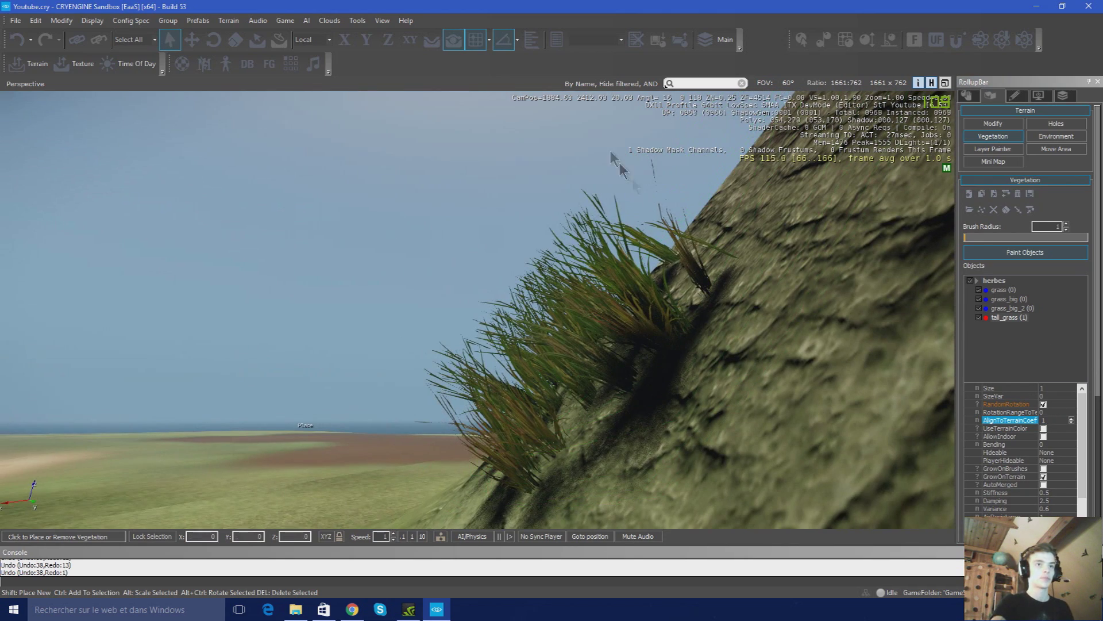
right_drag(494, 270, 561, 216)
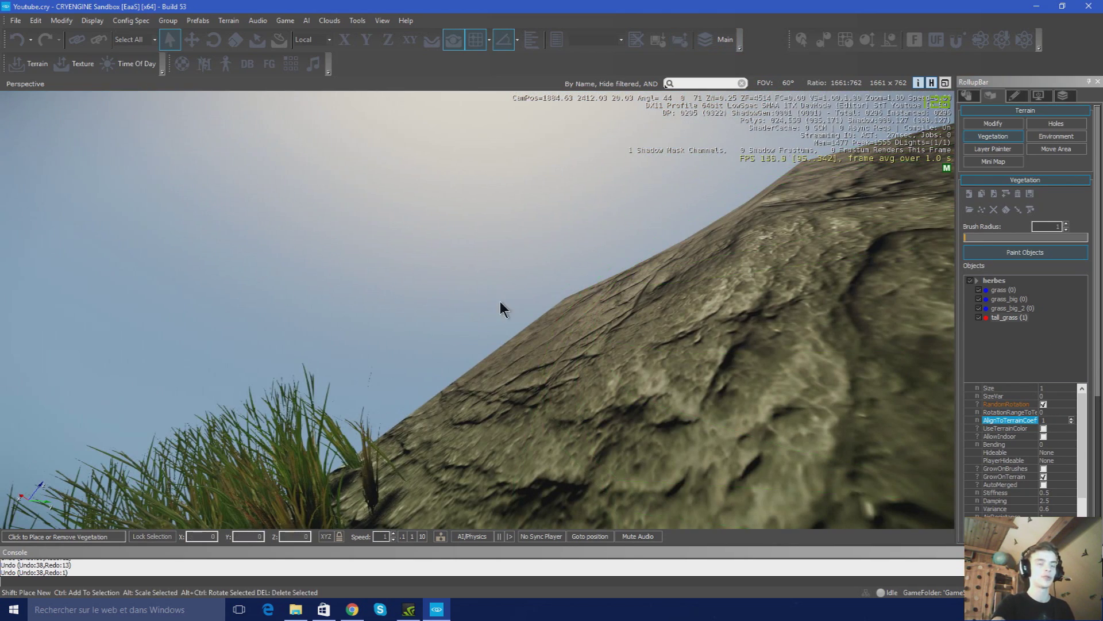
right_drag(500, 308, 658, 408)
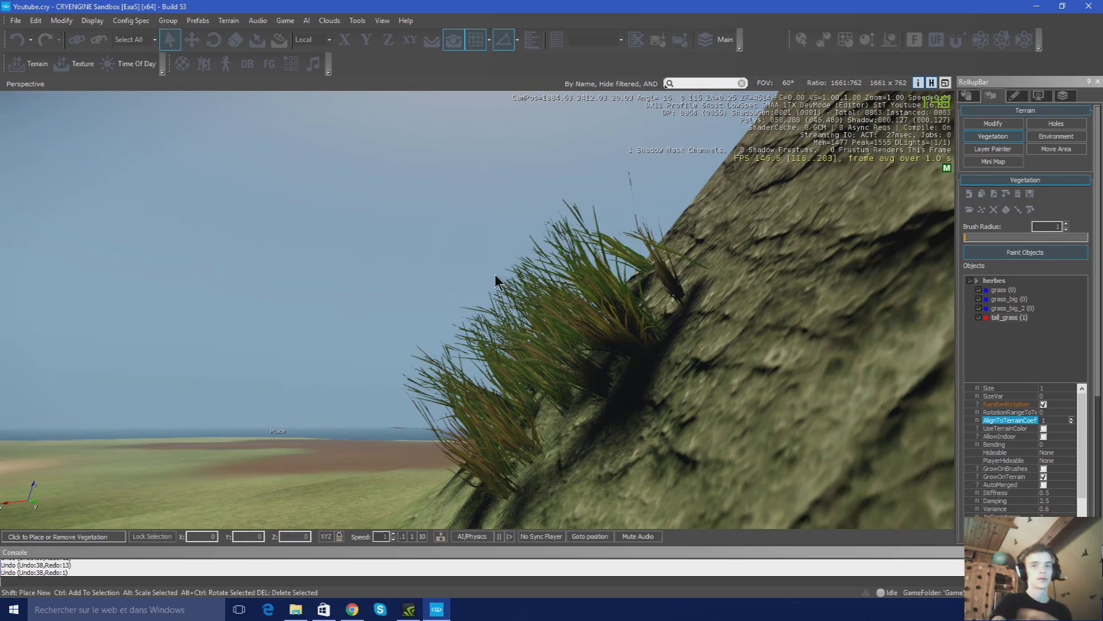
key(s)
right_drag(309, 260, 336, 273)
key(w)
Undo the terrain alignment changes and the tall_grass test clump on the slope
click(17, 40)
click(17, 40)
click(18, 41)
click(17, 40)
click(17, 41)
Try painting a tall_grass patch on the flat ground with a brush radius of about 9.3, and undo it
right_drag(539, 322, 587, 411)
key(s)
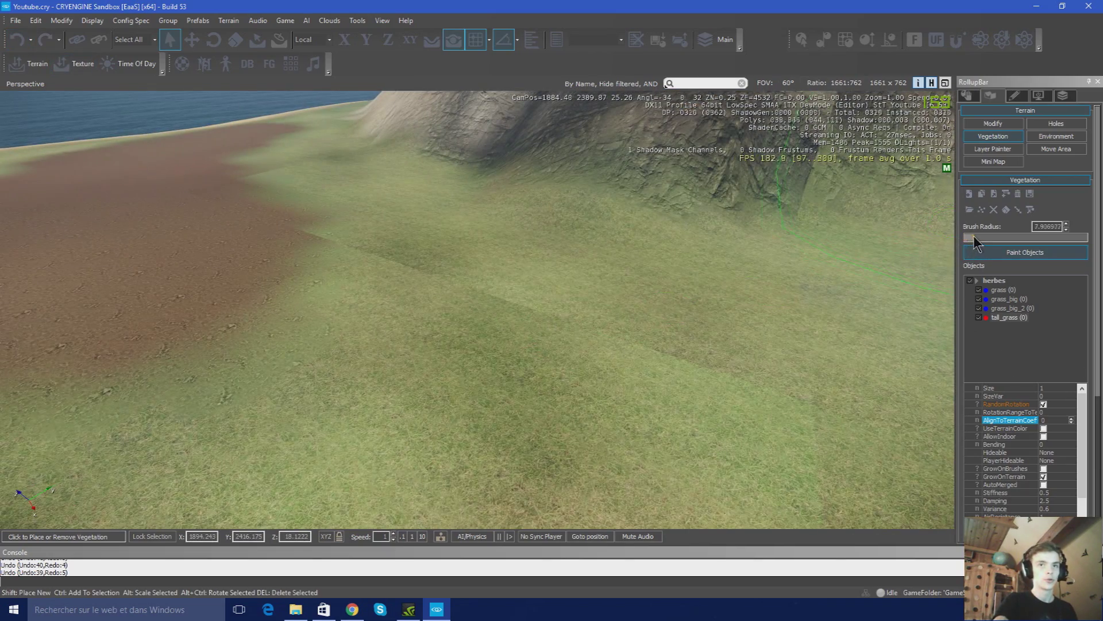
click(650, 313)
right_drag(650, 312, 693, 338)
key(s)
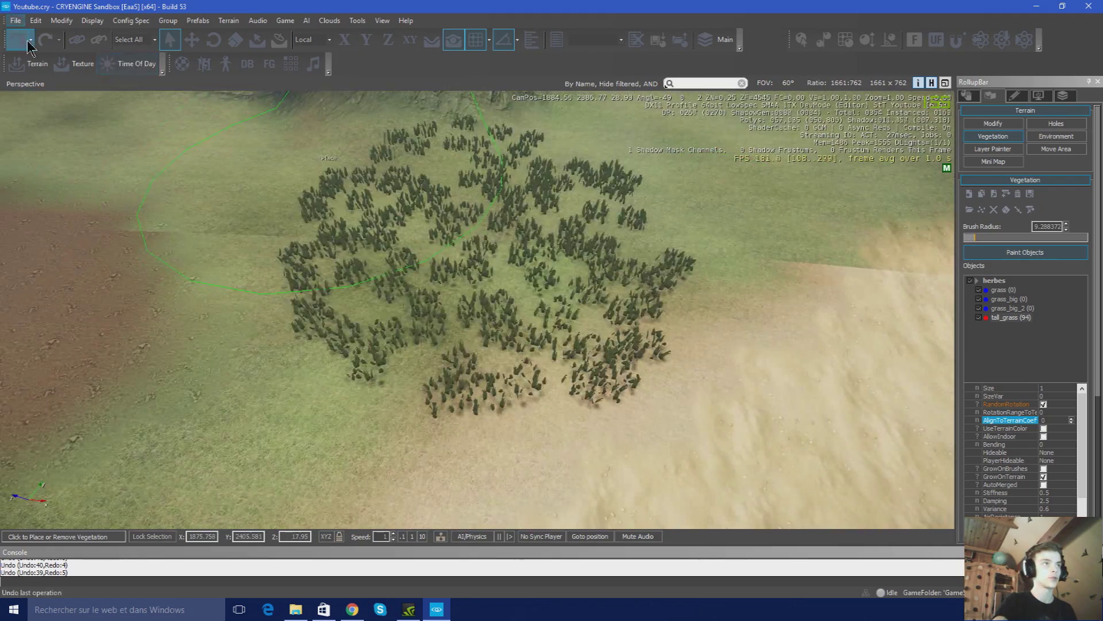
click(20, 41)
Paint tall_grass over the green ground between the mountain and the sand with a brush radius of about 7
click(406, 259)
right_drag(406, 258, 586, 227)
mouse_move(411, 213)
mouse_down()
mouse_move(438, 228)
mouse_move(538, 230)
mouse_move(552, 187)
mouse_move(500, 189)
mouse_up()
key(d)
mouse_move(500, 190)
right_down()
mouse_move(480, 175)
mouse_move(506, 230)
right_up()
mouse_move(506, 230)
mouse_down()
mouse_move(505, 244)
mouse_move(595, 238)
mouse_move(502, 290)
mouse_move(390, 287)
mouse_up()
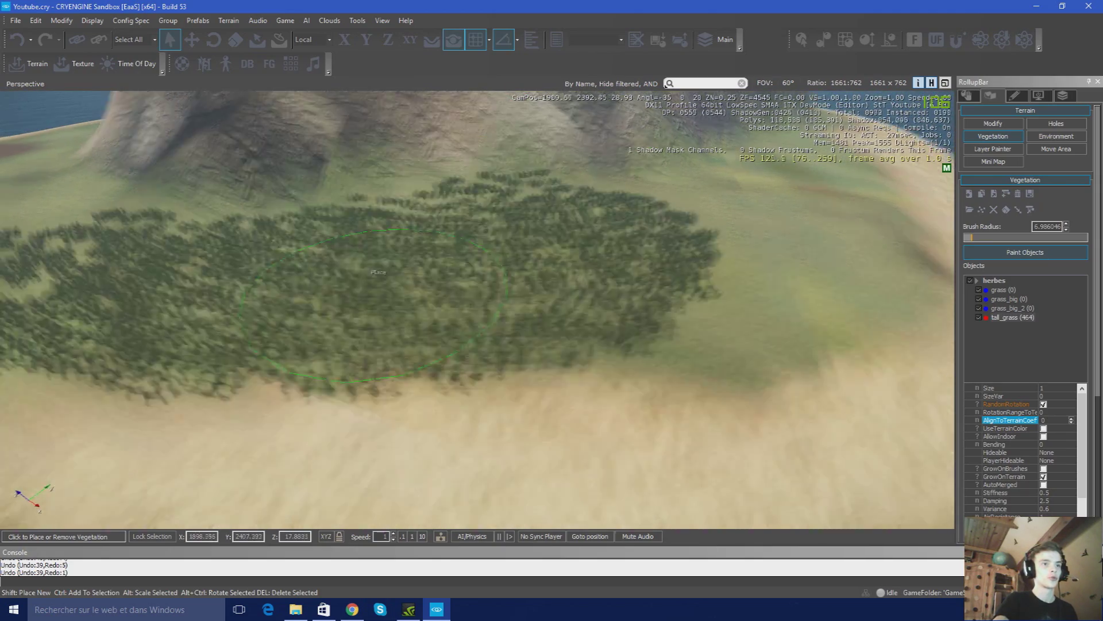
Extend the tall_grass field along the foot of the cliff beside the sand, touching up its end with a brush radius of about 1.5
right_drag(390, 286, 374, 293)
key(d)
mouse_move(403, 310)
mouse_down()
mouse_move(560, 296)
mouse_move(570, 213)
mouse_up()
right_drag(477, 226, 460, 231)
key(d)
mouse_move(510, 244)
mouse_down()
mouse_move(675, 222)
mouse_move(681, 248)
mouse_move(392, 275)
mouse_up()
right_drag(396, 278, 523, 265)
drag(523, 265, 621, 278)
right_drag(620, 278, 747, 264)
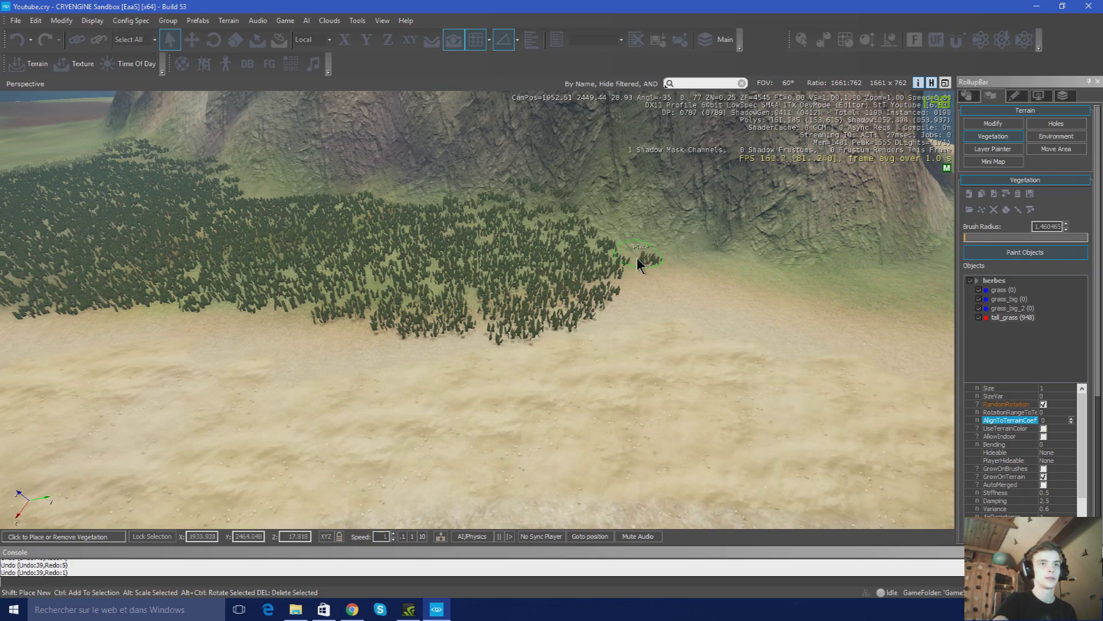
Select the grass, grass_big and grass_big_2 objects together and set the brush radius to about 9.7
mouse_move(615, 251)
right_down()
mouse_move(518, 244)
mouse_move(540, 233)
mouse_move(598, 253)
right_up()
key(w)
key(s)
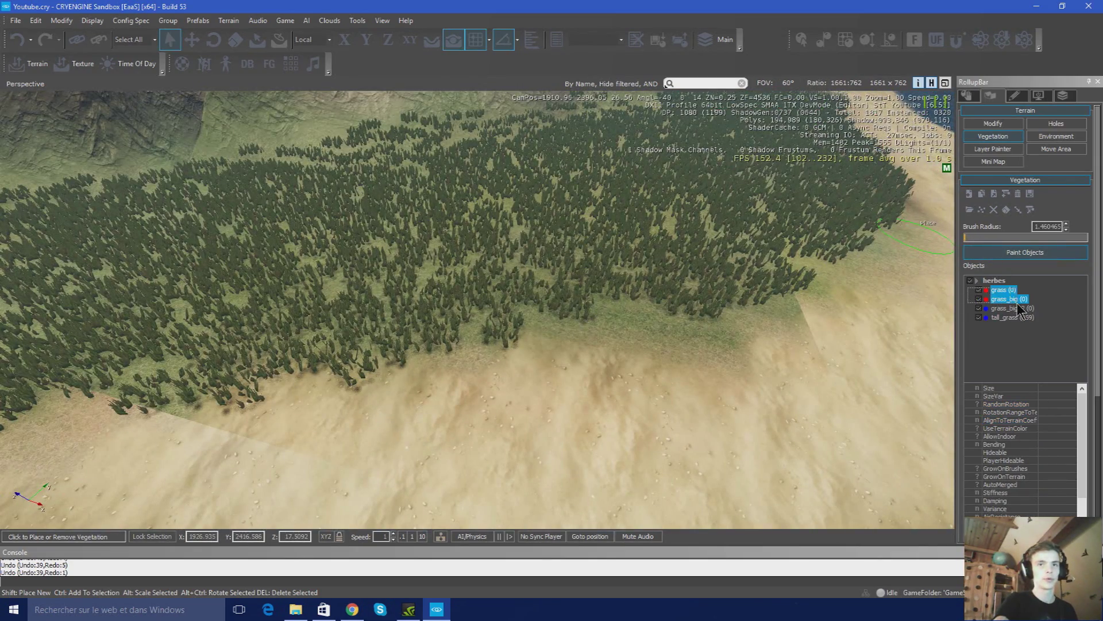
click(978, 248)
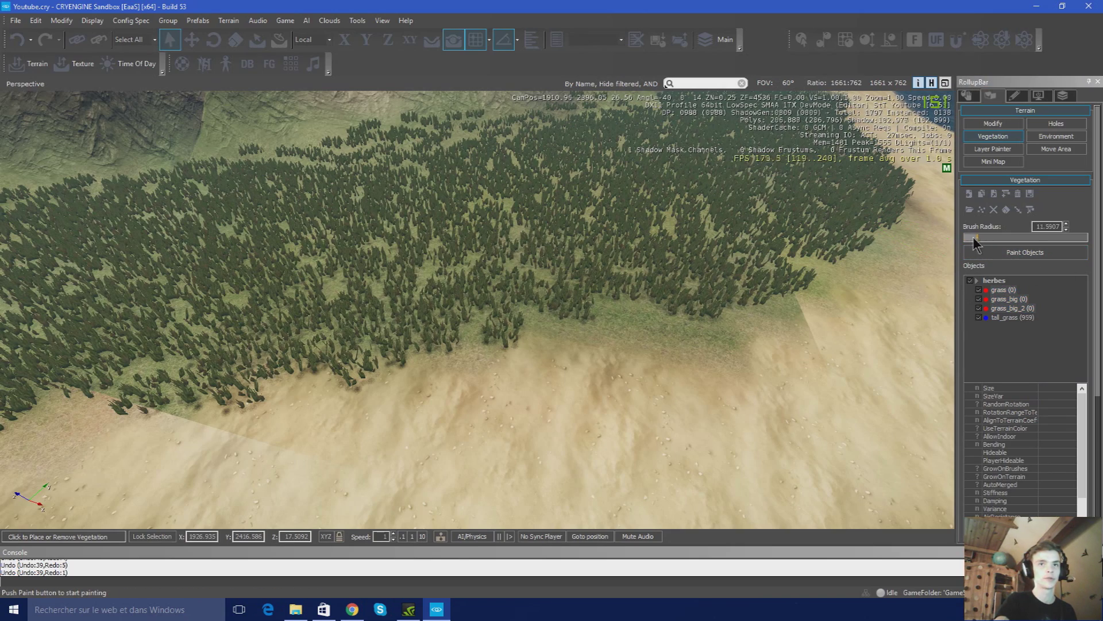
click(978, 253)
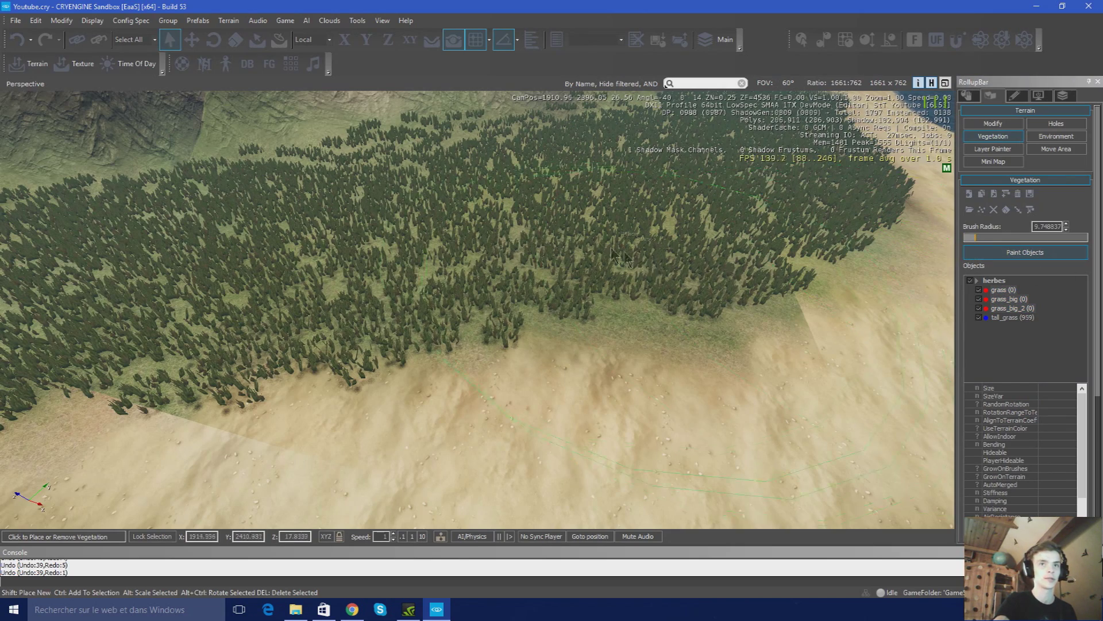
Try painting the three selected grass objects over the tall_grass field, inspect the density up close, and undo the painted patch
right_drag(603, 259, 601, 231)
drag(606, 270, 553, 288)
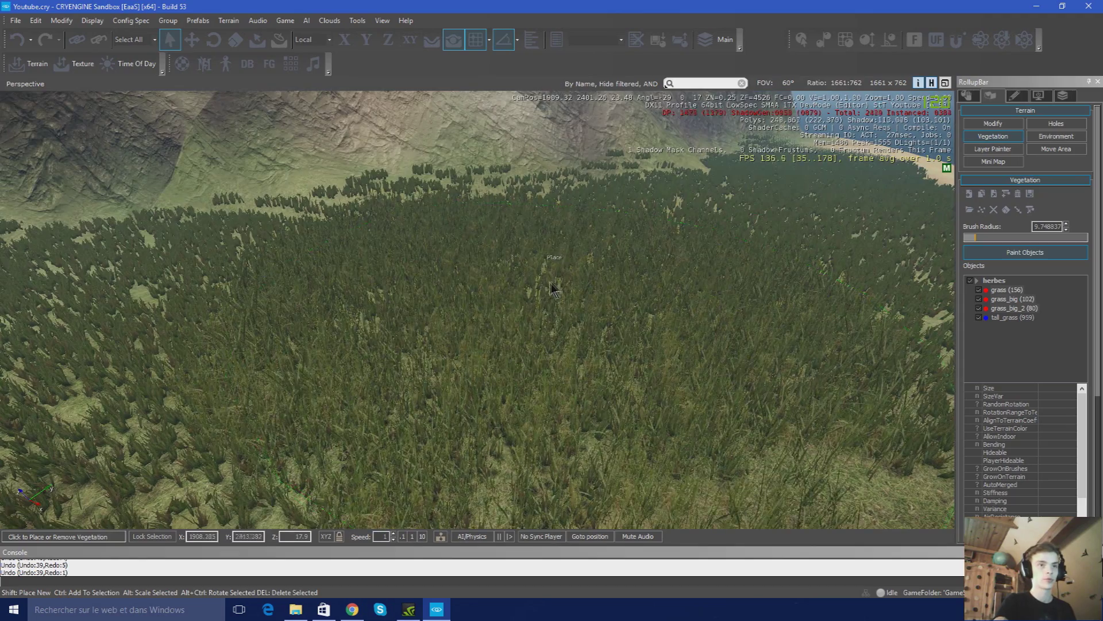
scroll(553, 288, up, 3)
right_drag(548, 283, 538, 277)
scroll(538, 277, down, 4)
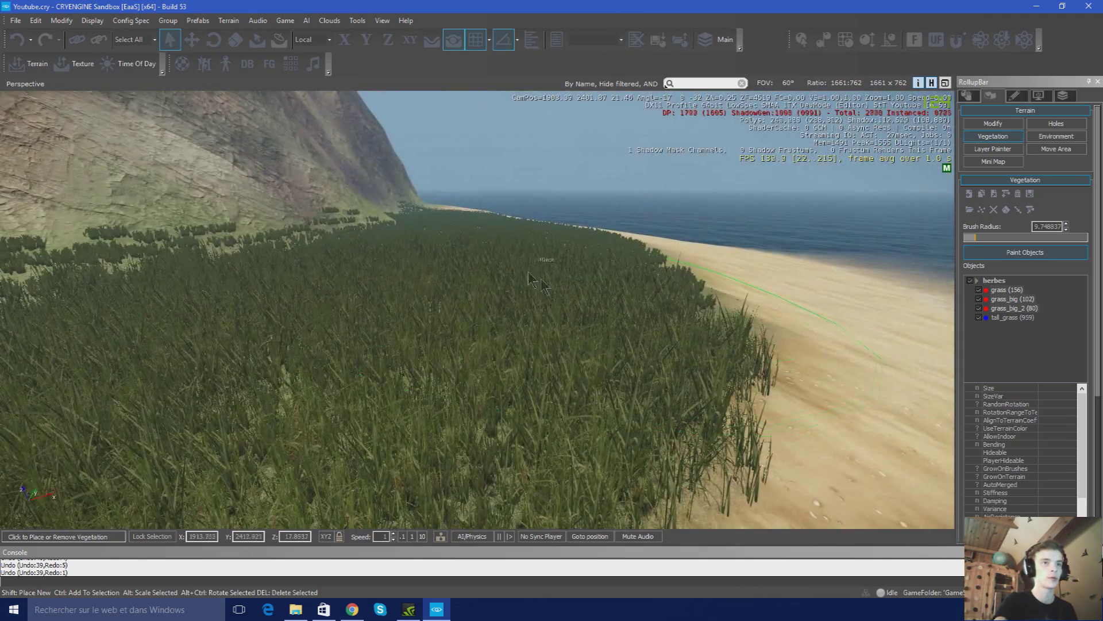
click(17, 41)
scroll(775, 316, down, 5)
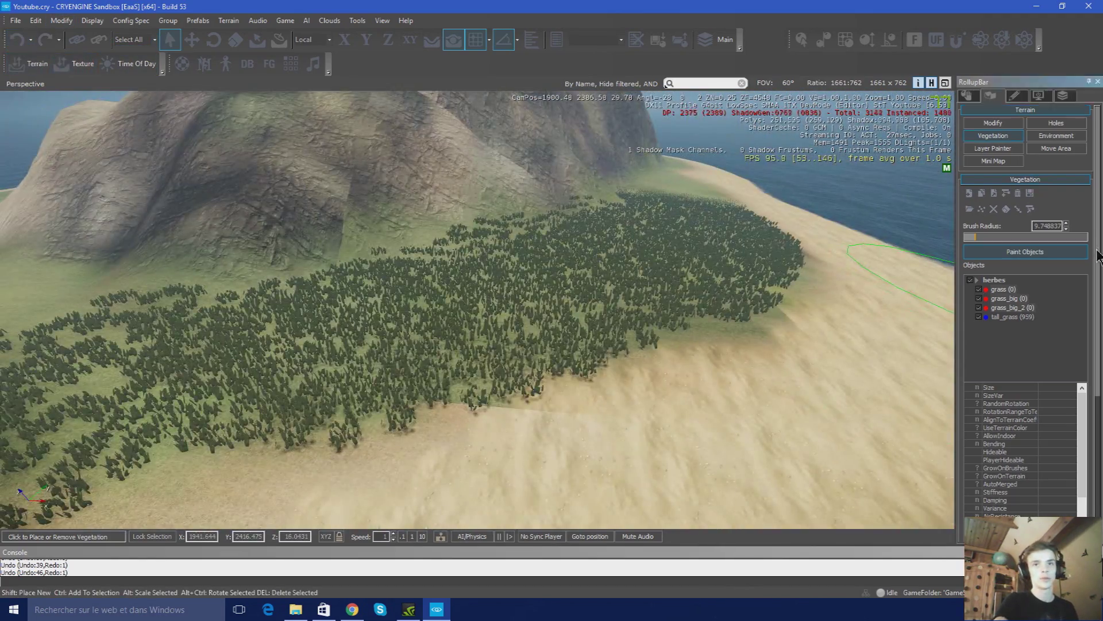
For the three selected grass objects, enable RandomRotation, set AlignToTerrainCoefficient to 1 and set Density to 10
scroll(1047, 373, down, 1)
click(1043, 380)
click(1063, 395)
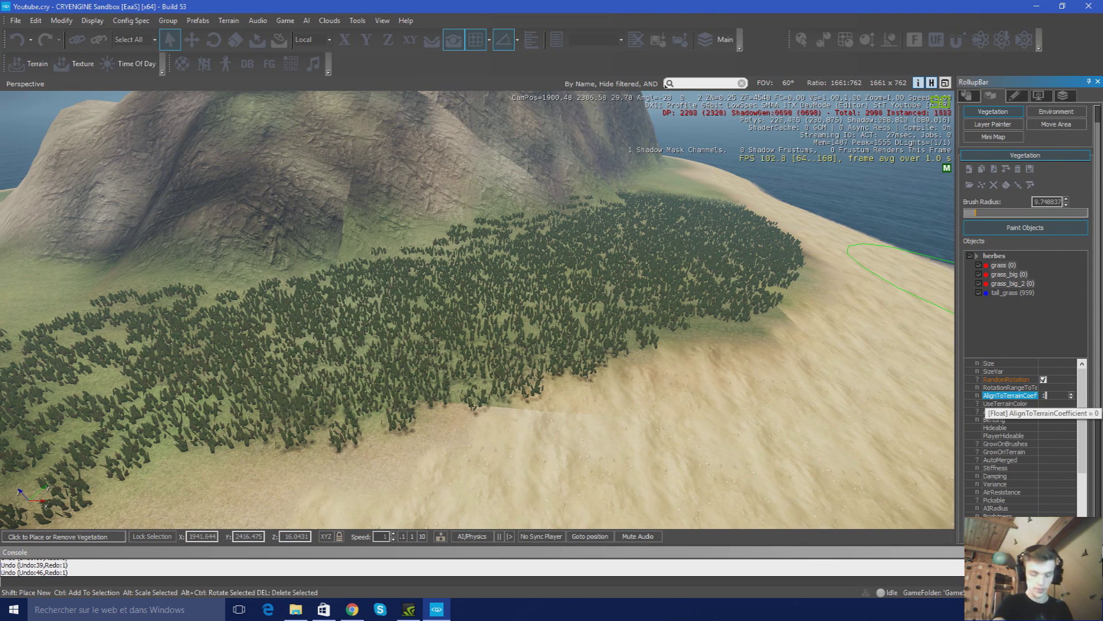
text(1)
scroll(1047, 393, down, 5)
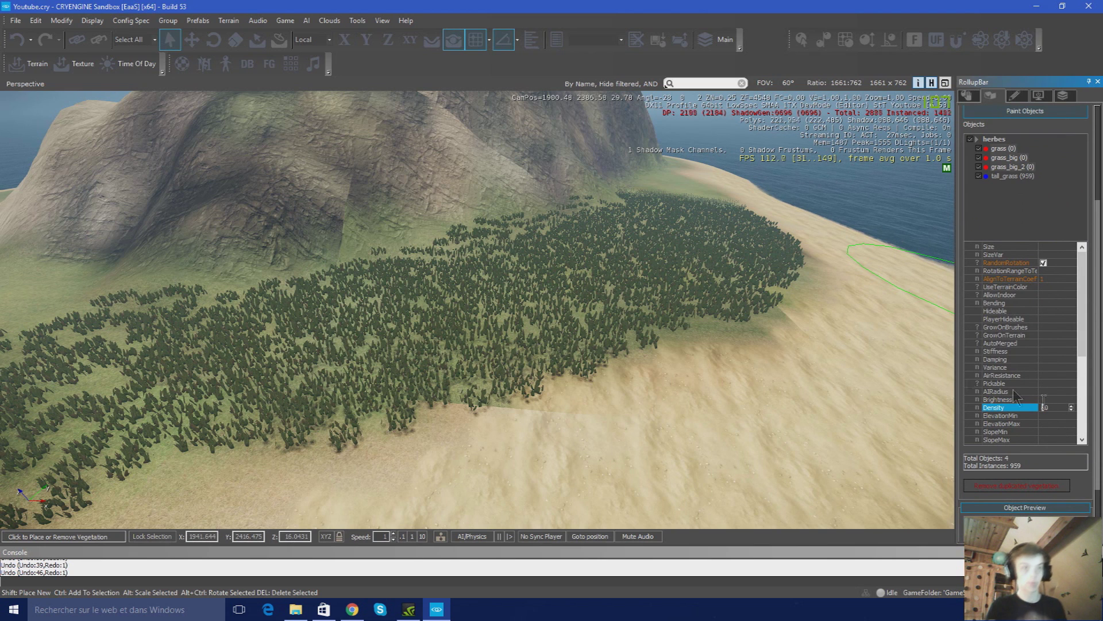
Paint a sparse patch of grass, grass_big and grass_big_2 among the tall_grass near the middle of the field
key(w)
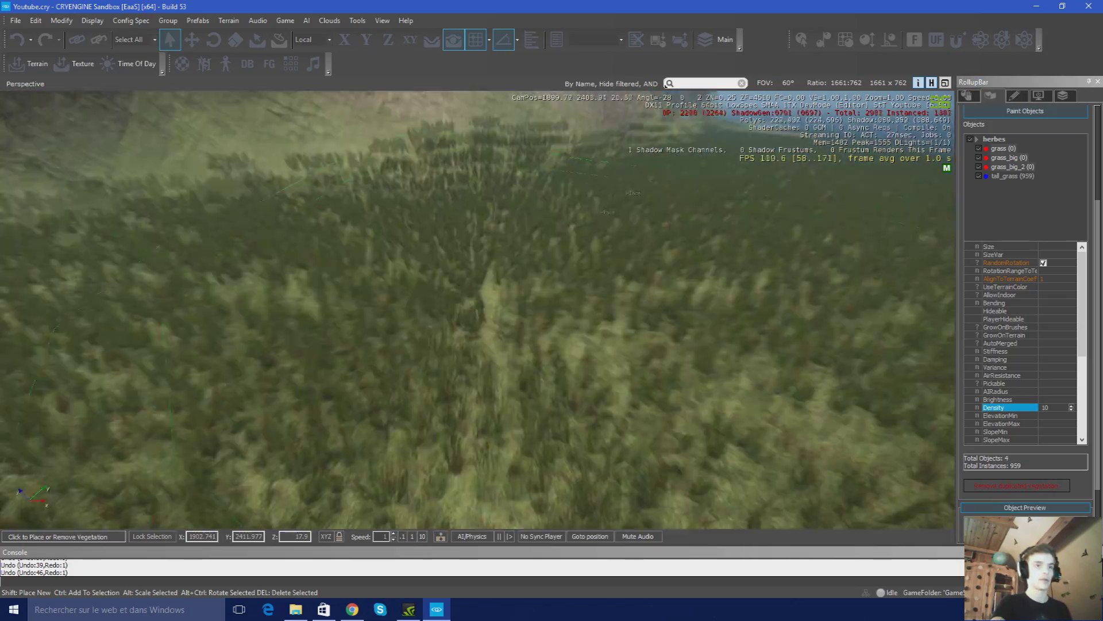
right_drag(546, 305, 566, 244)
click(517, 300)
key(w)
key(s)
right_drag(471, 287, 566, 345)
key(w)
key(s)
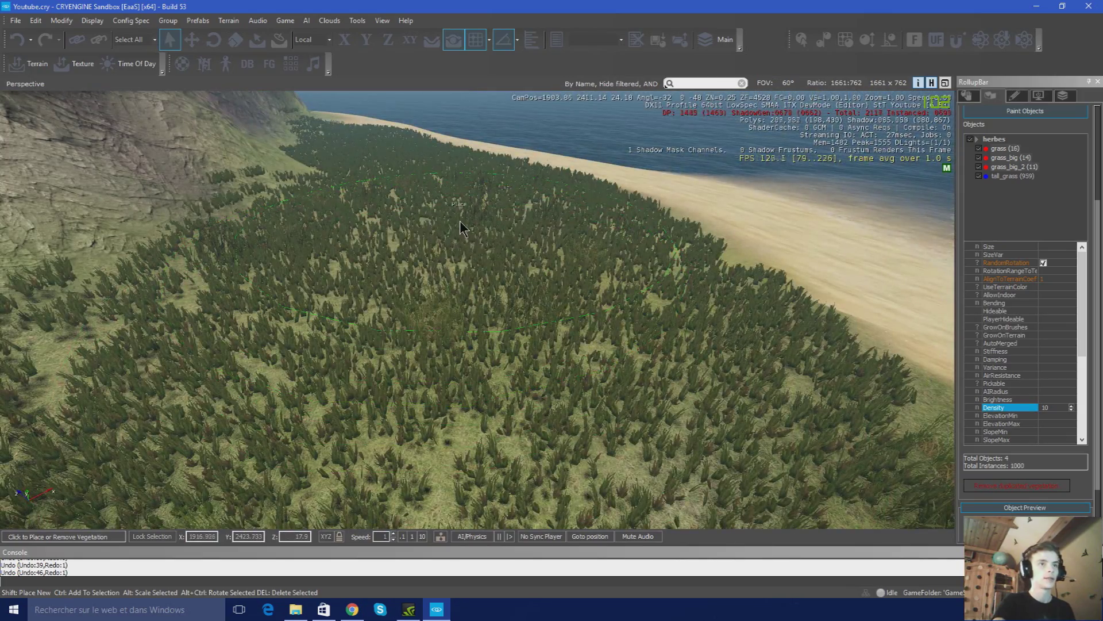
Spread the three grass objects across the rest of the tall_grass field and inspect the mixed vegetation
key(w)
right_drag(470, 310, 456, 239)
key(w)
right_drag(496, 273, 413, 339)
key(s)
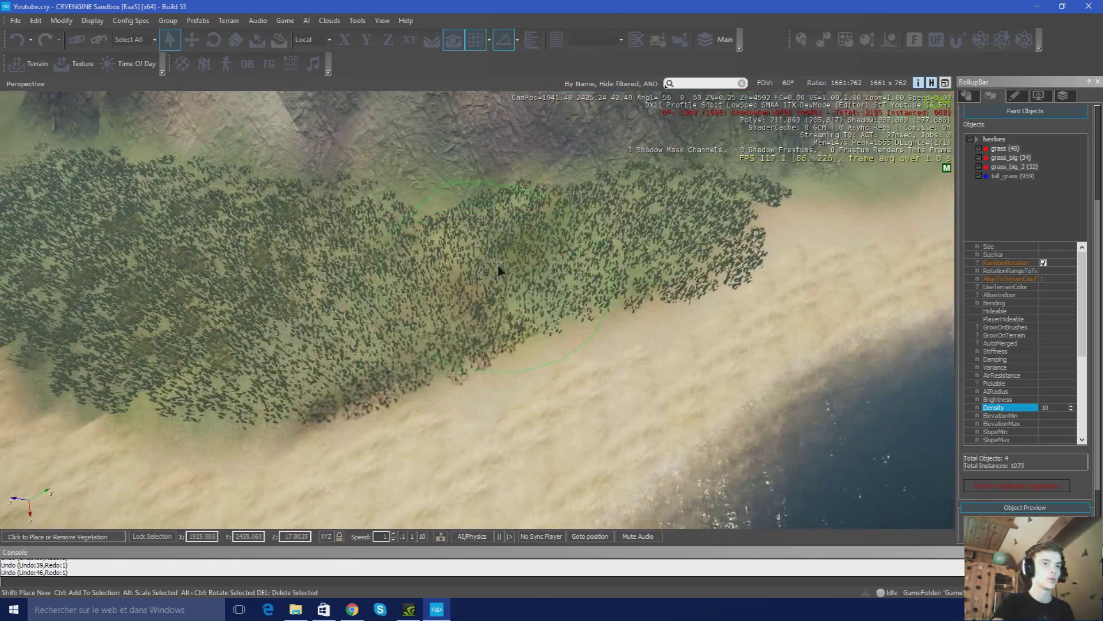
click(454, 278)
right_drag(454, 278, 466, 259)
key(a)
drag(331, 291, 268, 271)
mouse_move(267, 271)
right_down()
mouse_move(298, 273)
mouse_move(310, 287)
mouse_move(437, 247)
mouse_move(229, 235)
mouse_move(299, 253)
mouse_move(276, 299)
mouse_move(268, 271)
mouse_move(282, 247)
mouse_move(344, 218)
mouse_move(293, 253)
mouse_move(264, 219)
mouse_move(184, 222)
right_up()
key(w)
key(w)
key(w)
key(s)
Collapse the herbes category, add a new category named Pierre, and rename it "Pierres est plantes"
double_click(996, 140)
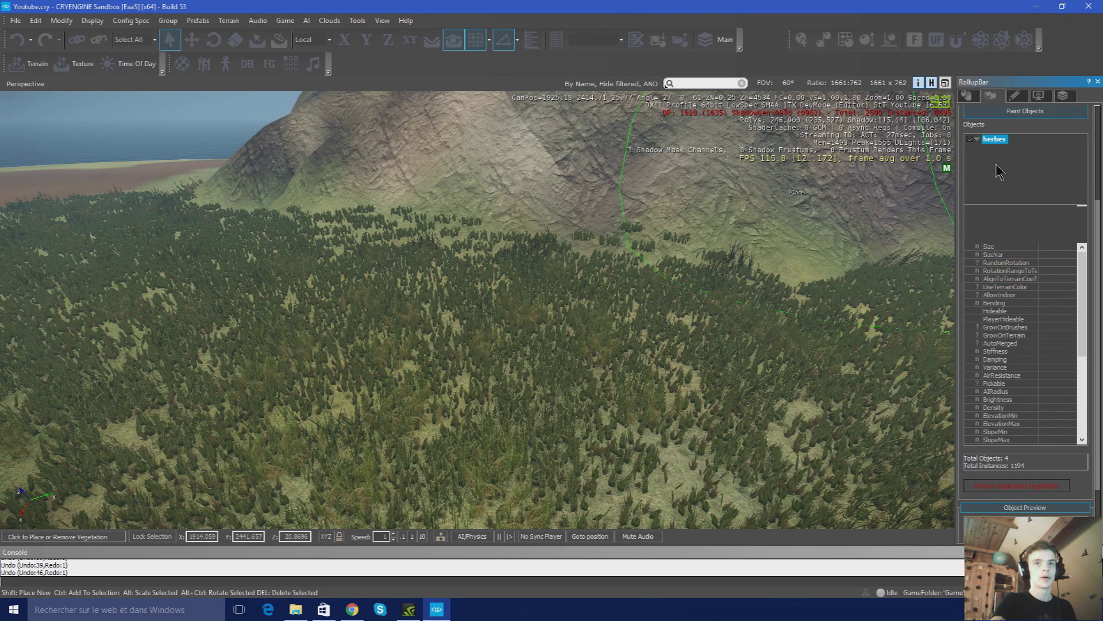
right_click(996, 164)
click(946, 172)
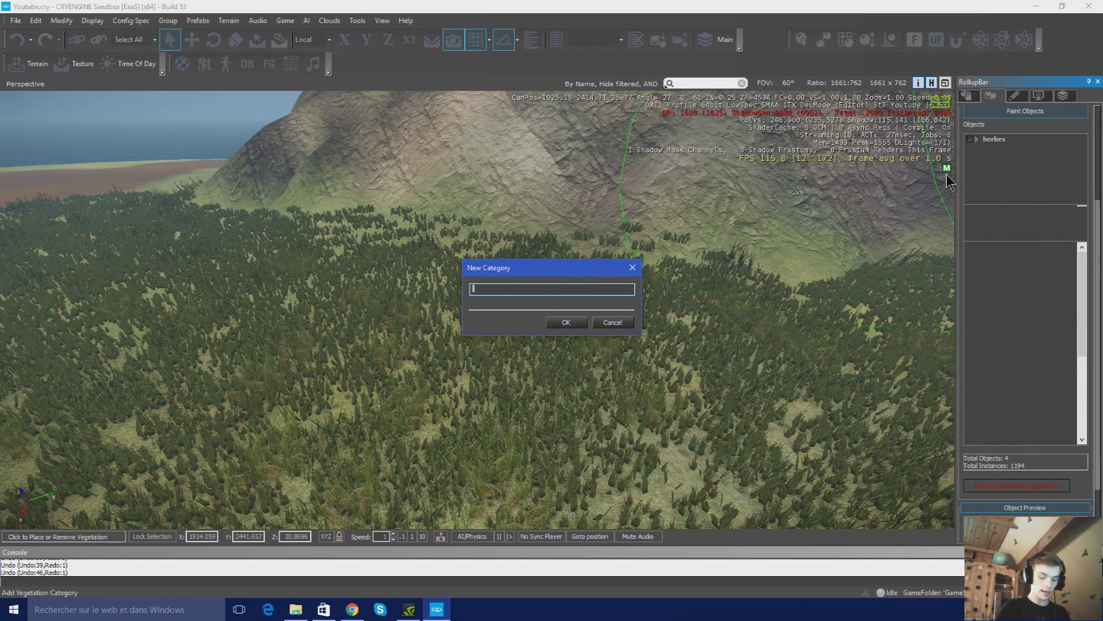
click(582, 327)
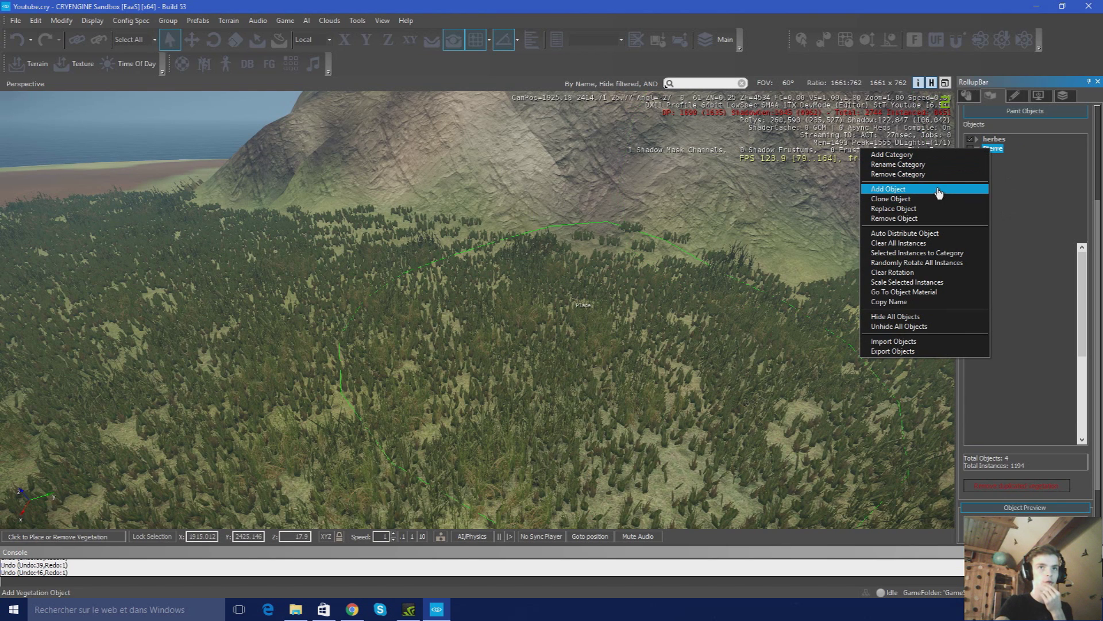
click(925, 165)
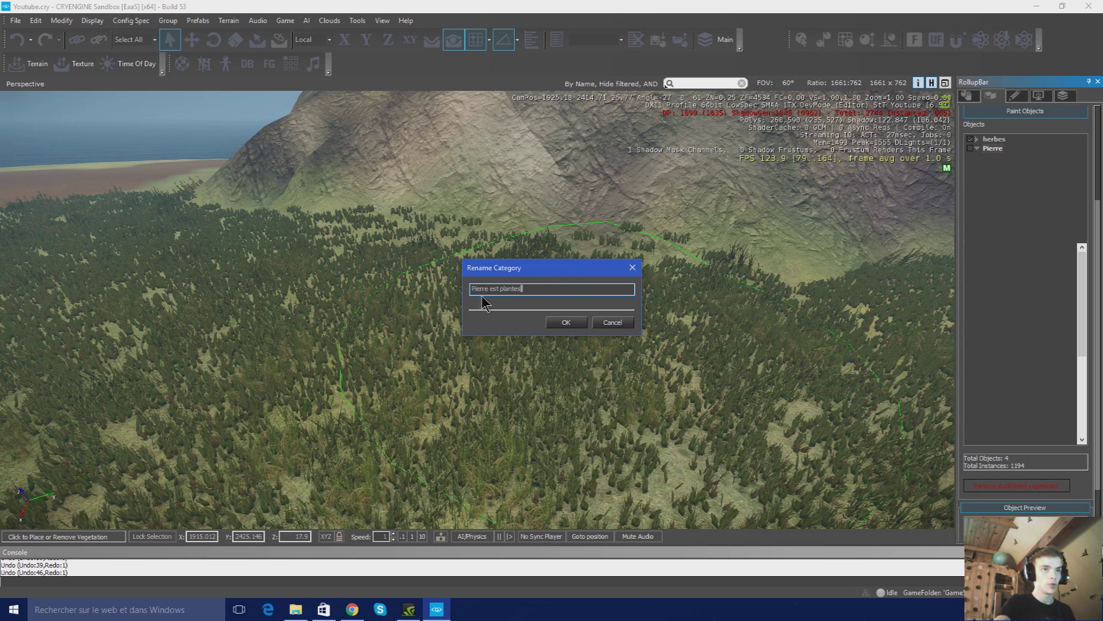
click(563, 322)
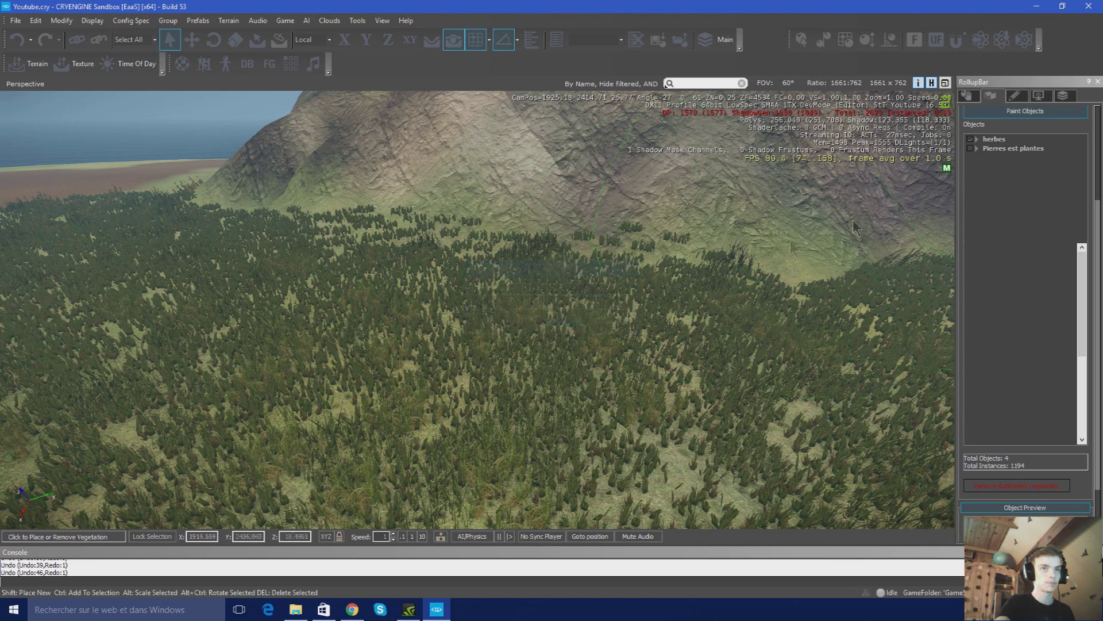
Preview the weed models in the Grass,weed,bush folder and add weed_7.cgf to the Pierres est plantes category
right_click(997, 151)
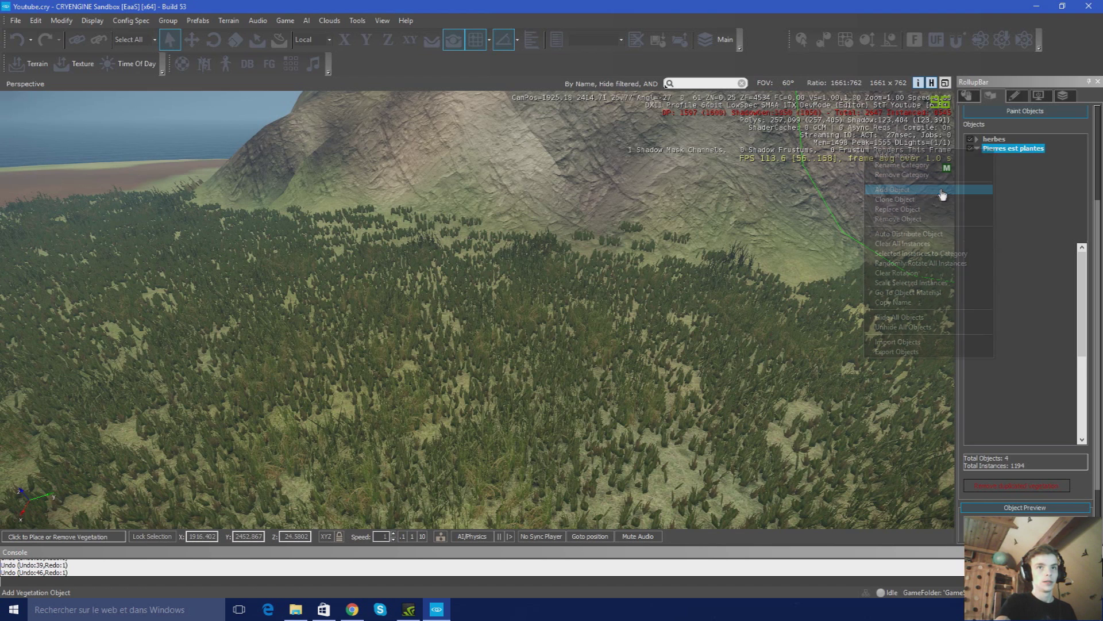
click(945, 194)
click(527, 243)
click(520, 262)
click(519, 291)
click(511, 318)
click(518, 291)
click(518, 281)
click(520, 271)
click(580, 212)
click(577, 202)
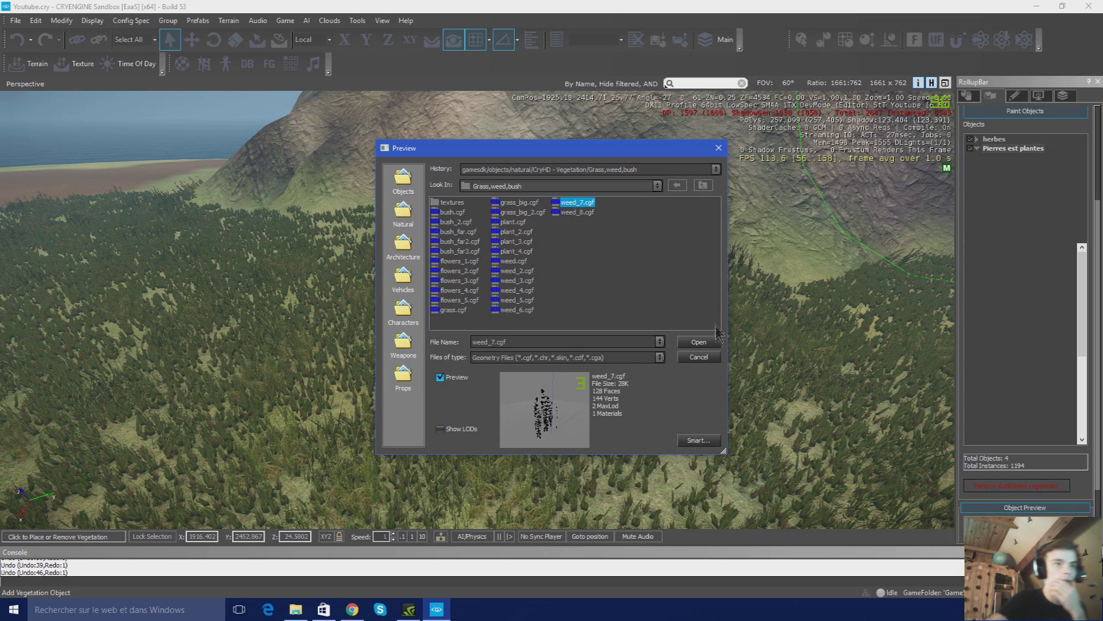
click(699, 342)
Add weed_8.cgf as a vegetation object to the Pierres est plantes category
right_click(1003, 151)
click(950, 189)
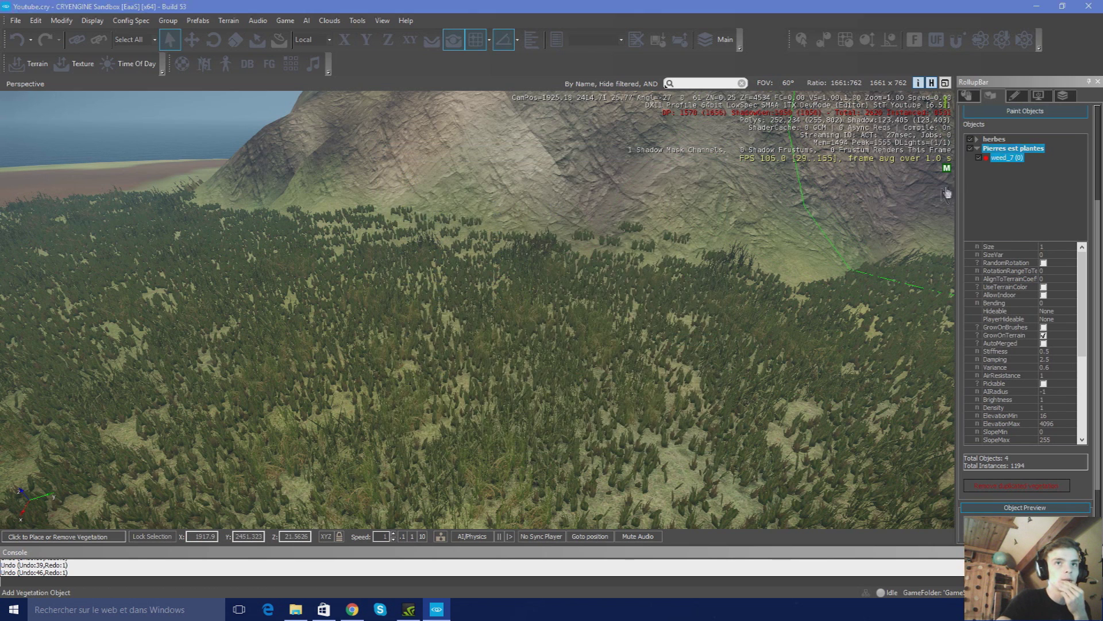
click(580, 212)
click(699, 342)
right_click(1008, 148)
click(942, 202)
click(612, 323)
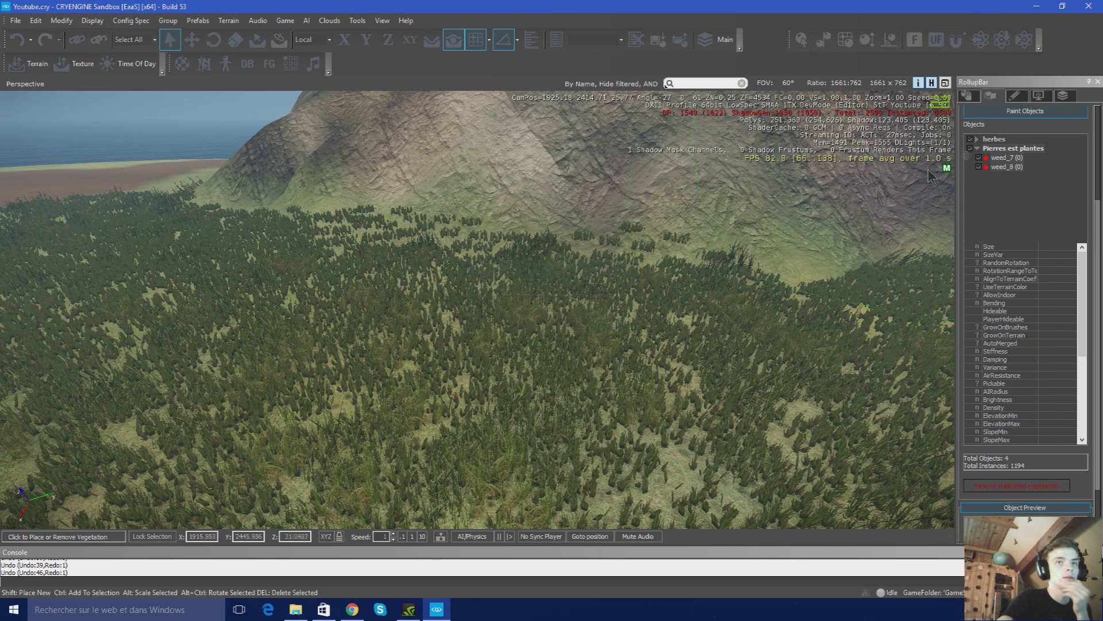
Add weed_3.cgf as a vegetation object to the Pierres est plantes category
right_click(1011, 148)
click(942, 191)
click(514, 281)
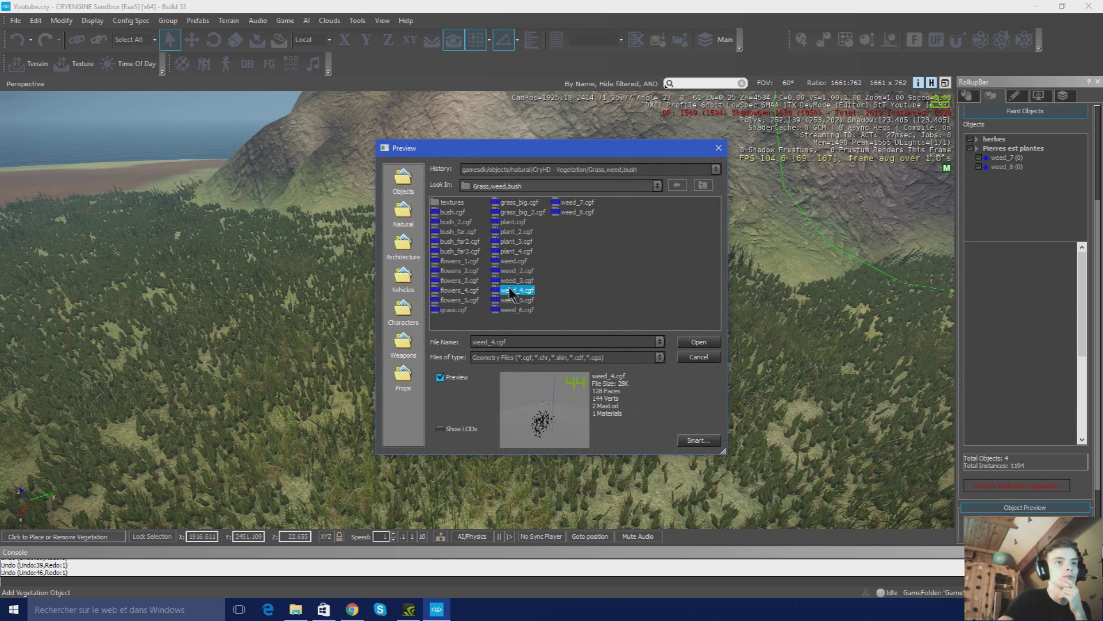
click(698, 342)
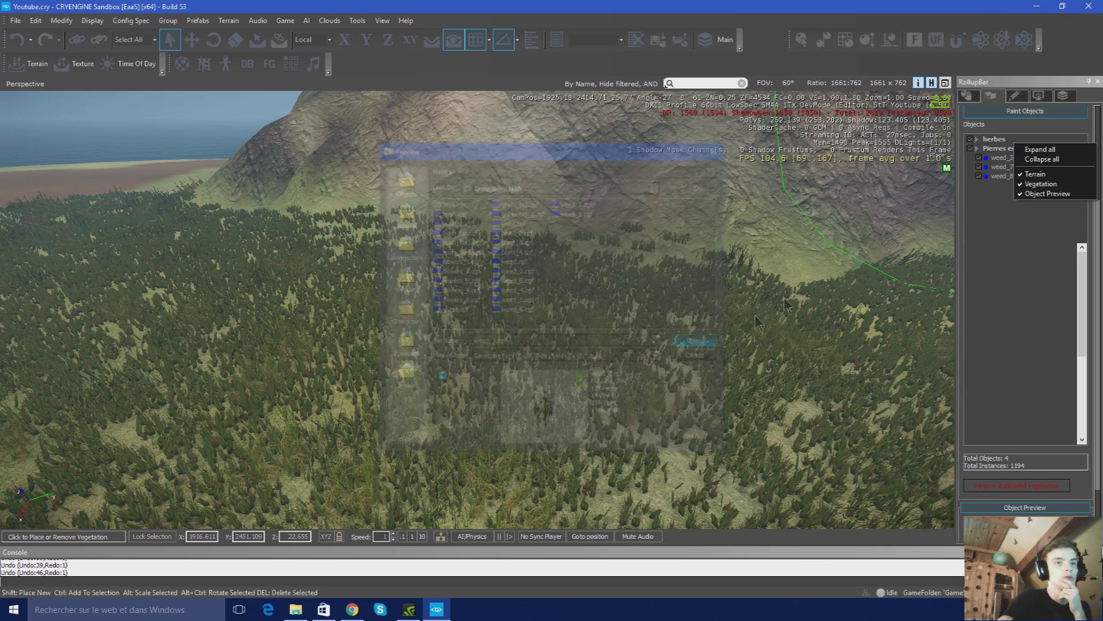
Preview some flower and bush models, and add weed_5.cgf to the Pierres est plantes category
right_click(989, 148)
click(889, 188)
click(458, 270)
click(456, 222)
click(459, 261)
click(515, 300)
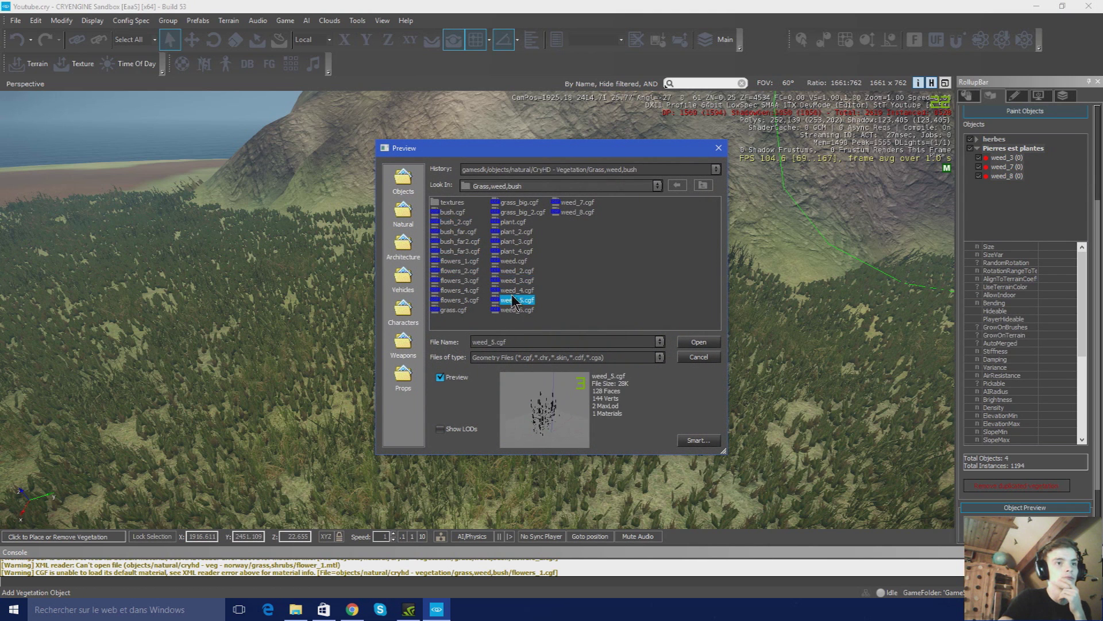
click(698, 342)
Add fern.cgf from the CryHD - Vegetation various folder to the Pierres est plantes category
right_click(1003, 155)
click(977, 185)
click(657, 185)
click(546, 235)
double_click(458, 231)
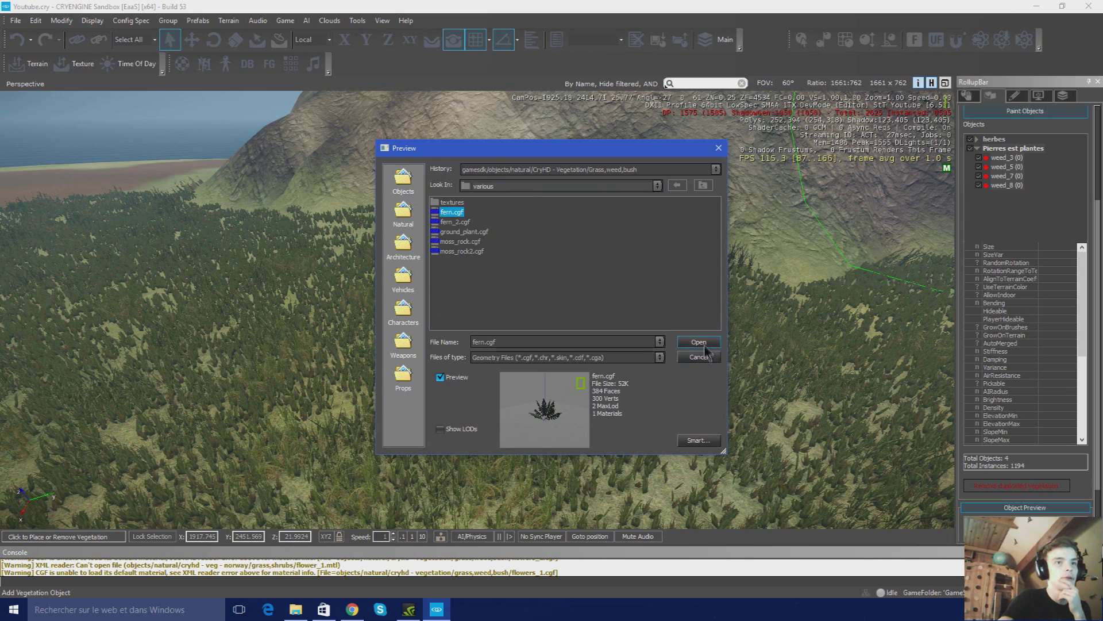
click(703, 345)
Add fern_2.cgf from the various folder to the Pierres est plantes category
right_click(1005, 156)
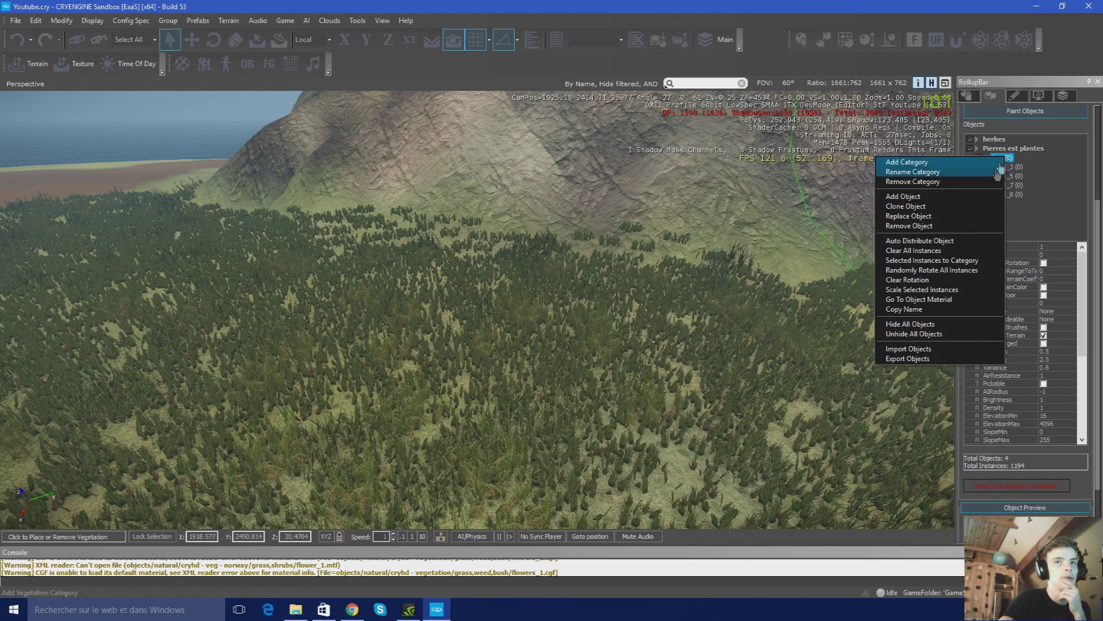
right_click(1036, 149)
click(954, 189)
click(457, 221)
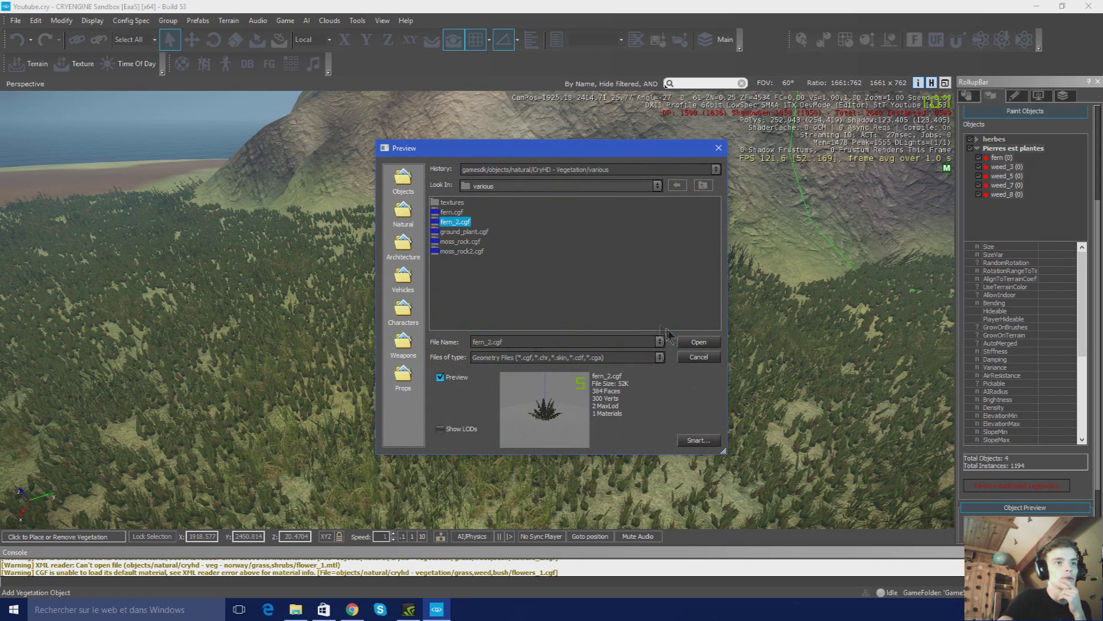
click(699, 342)
right_click(1011, 147)
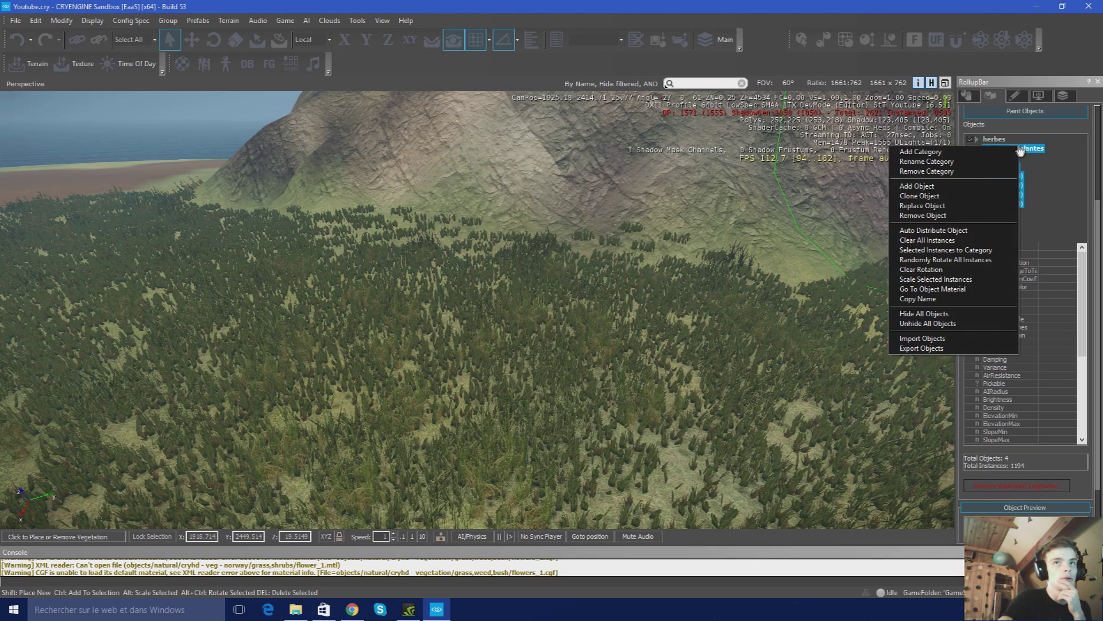
Add ground_plant.cgf from the CryHD - Vegetation various folder to the Pierres est plantes category
click(923, 185)
click(486, 233)
click(717, 356)
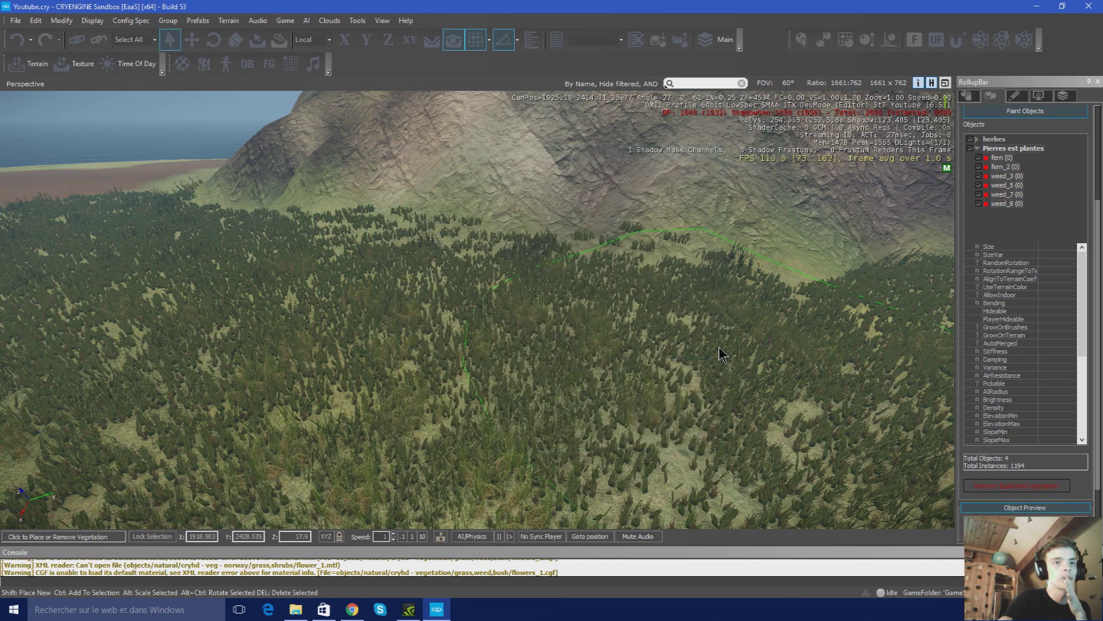
right_click(1048, 149)
click(925, 186)
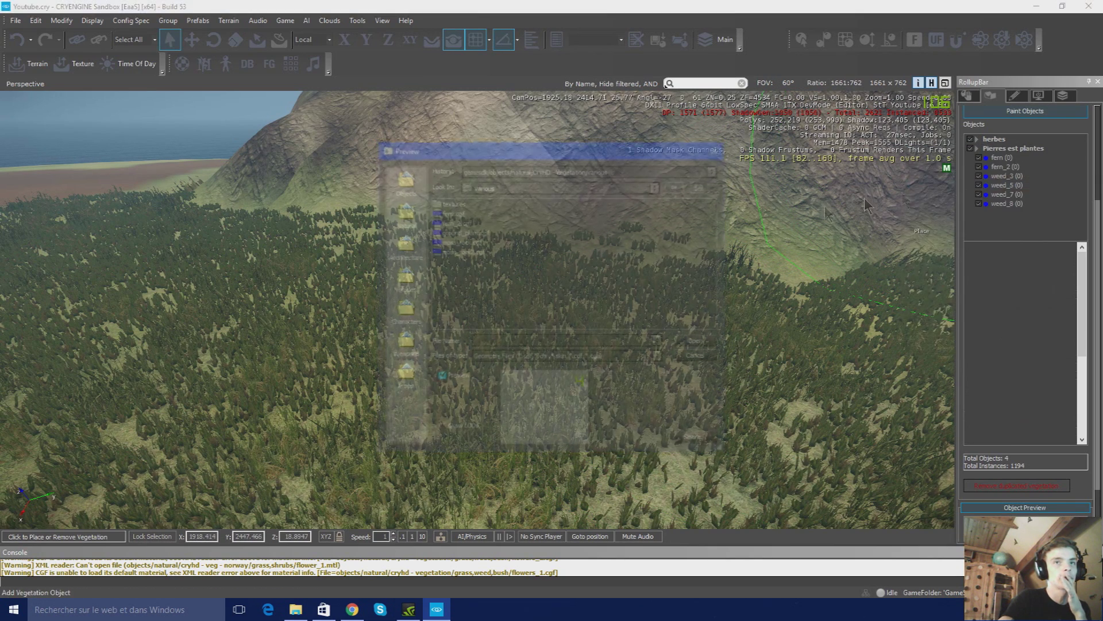
click(480, 233)
click(714, 345)
Add moss_rock.cgf and moss_rock2.cgf from the various folder to the Pierres est plantes category
right_click(1035, 143)
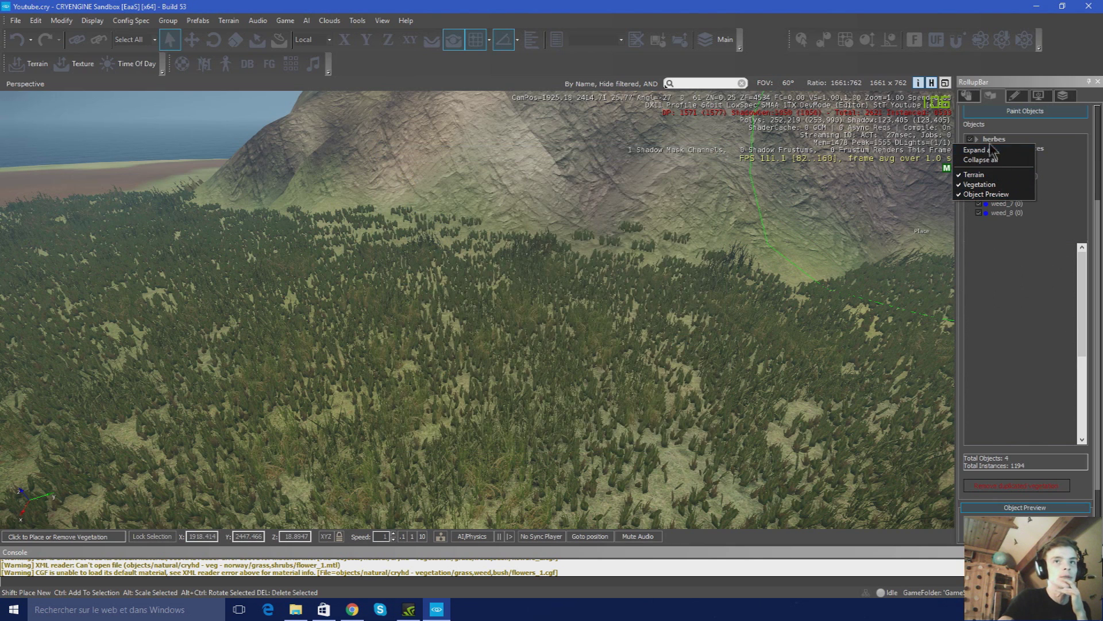
right_click(1048, 149)
click(925, 187)
click(476, 242)
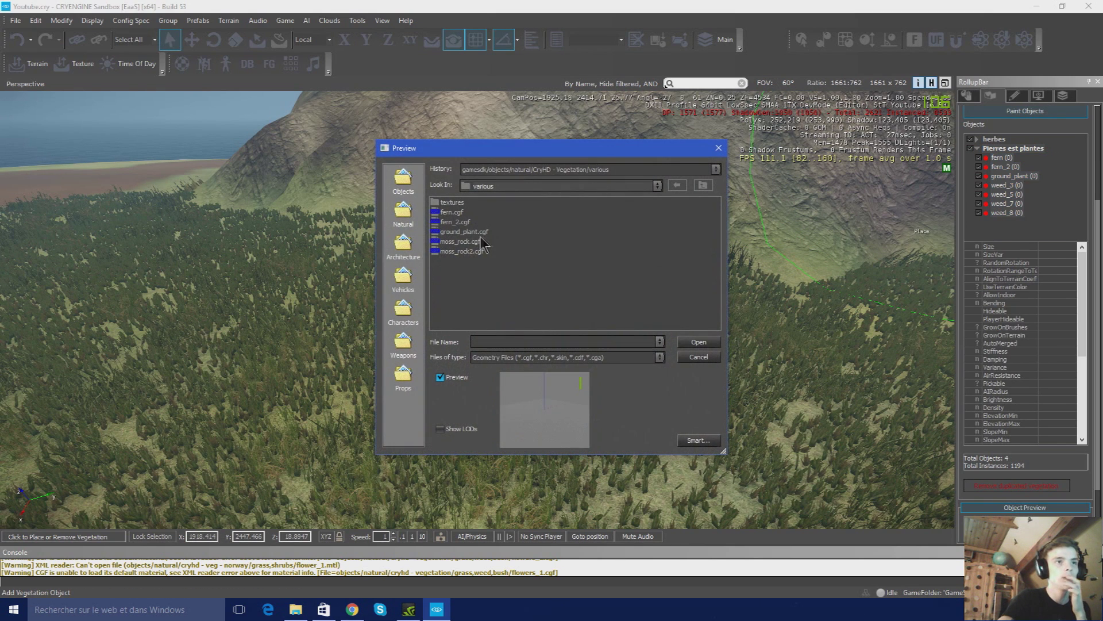
click(698, 343)
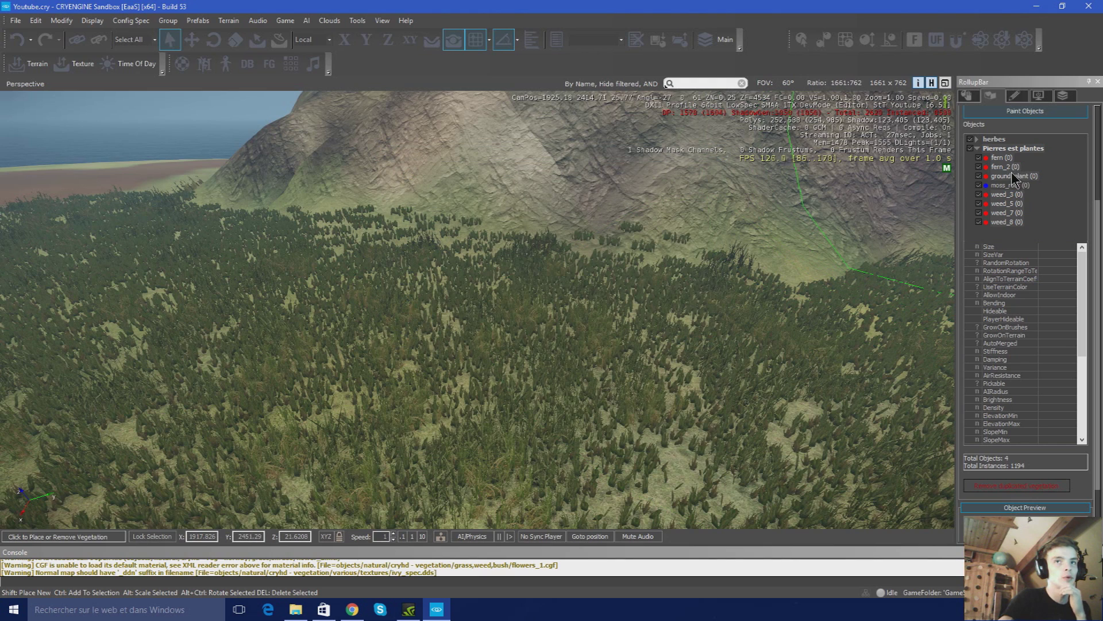
right_click(1018, 151)
click(925, 185)
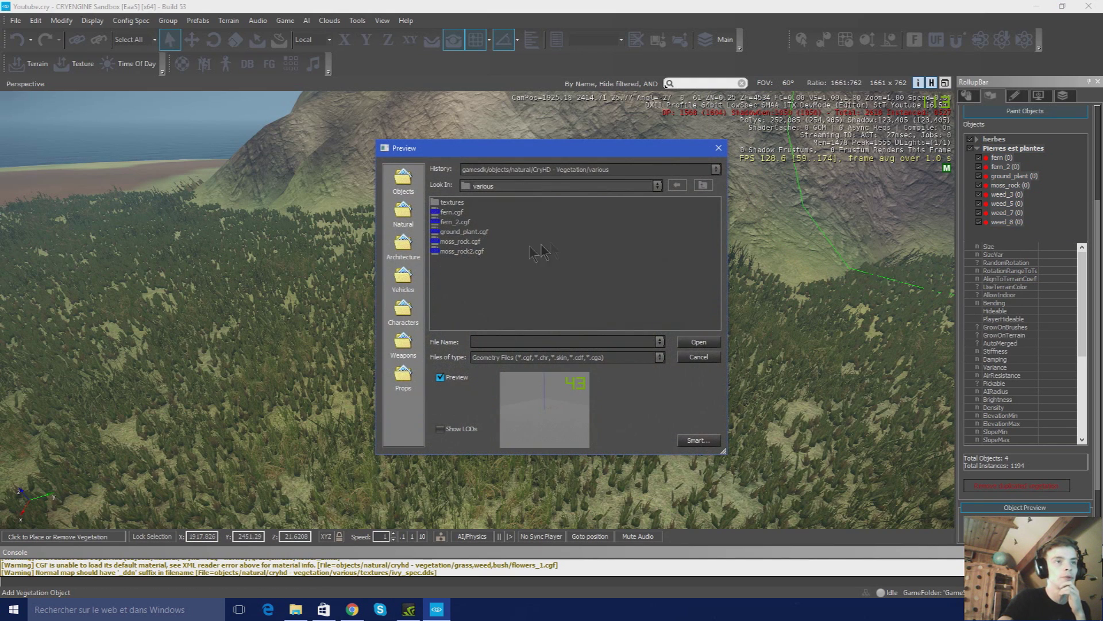
click(461, 251)
click(699, 343)
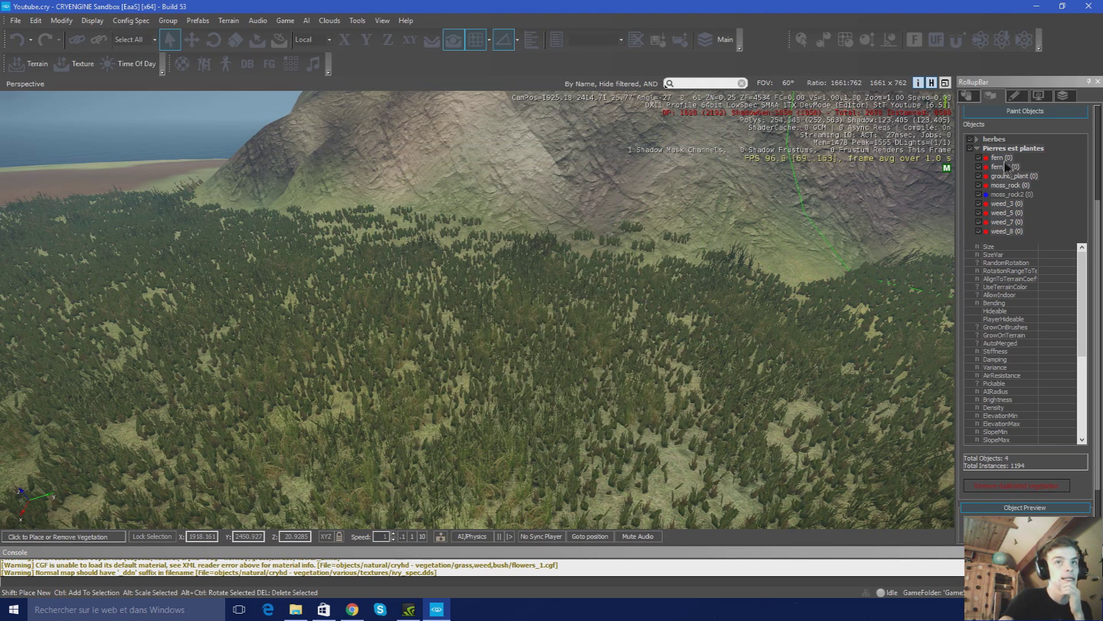
Browse to the cryhdjurassic folder under natural and add fossilrock.cgf to the Pierres est plantes category
right_click(1014, 151)
click(934, 187)
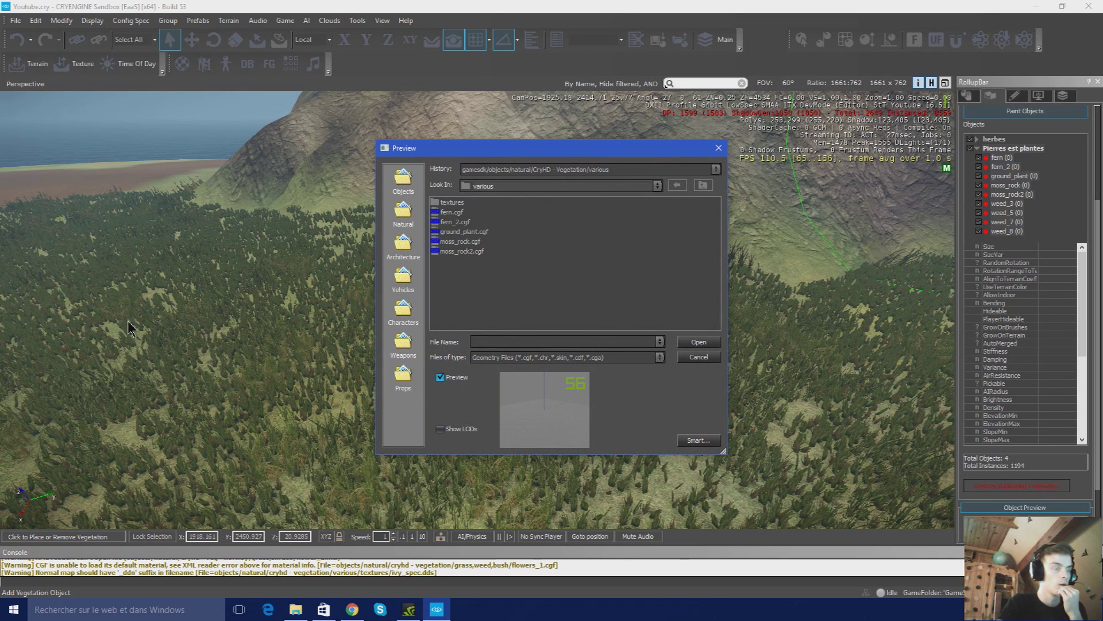
click(657, 185)
click(575, 235)
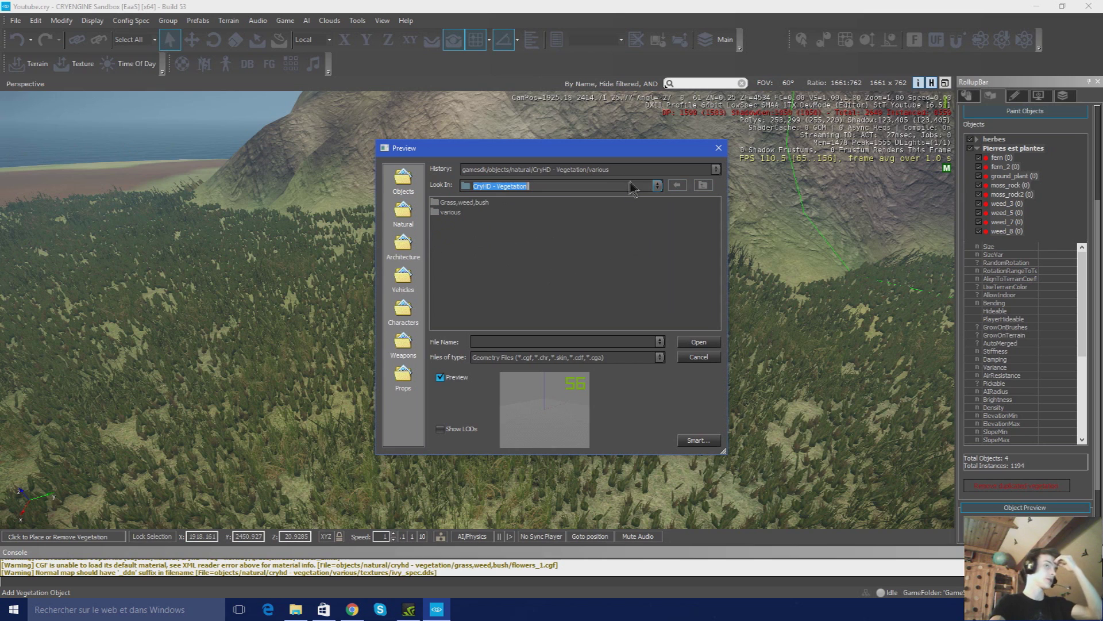
click(657, 185)
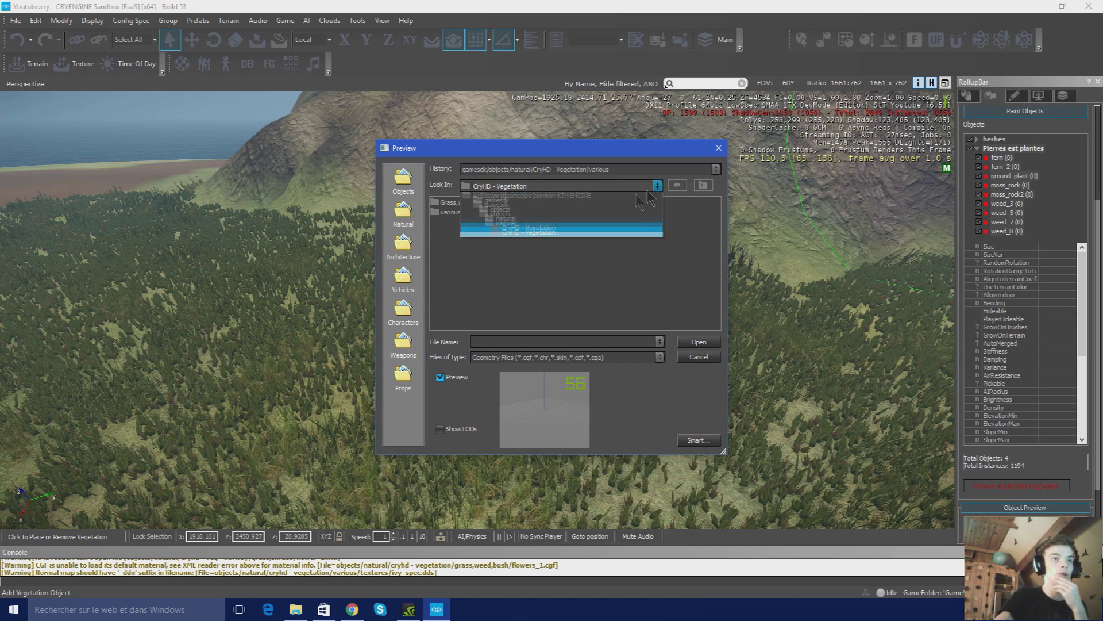
click(490, 224)
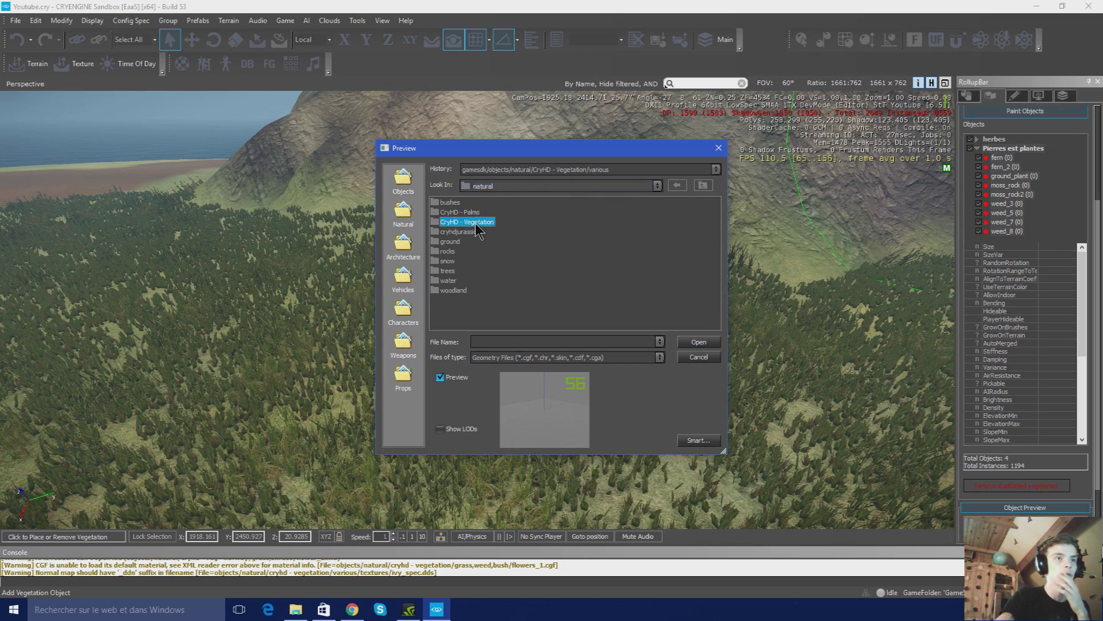
double_click(462, 221)
click(678, 185)
double_click(459, 232)
click(459, 222)
click(460, 212)
click(699, 342)
Preview further fossil rock models and add fossilrock4.cgf to the Pierres est plantes category
right_click(1008, 150)
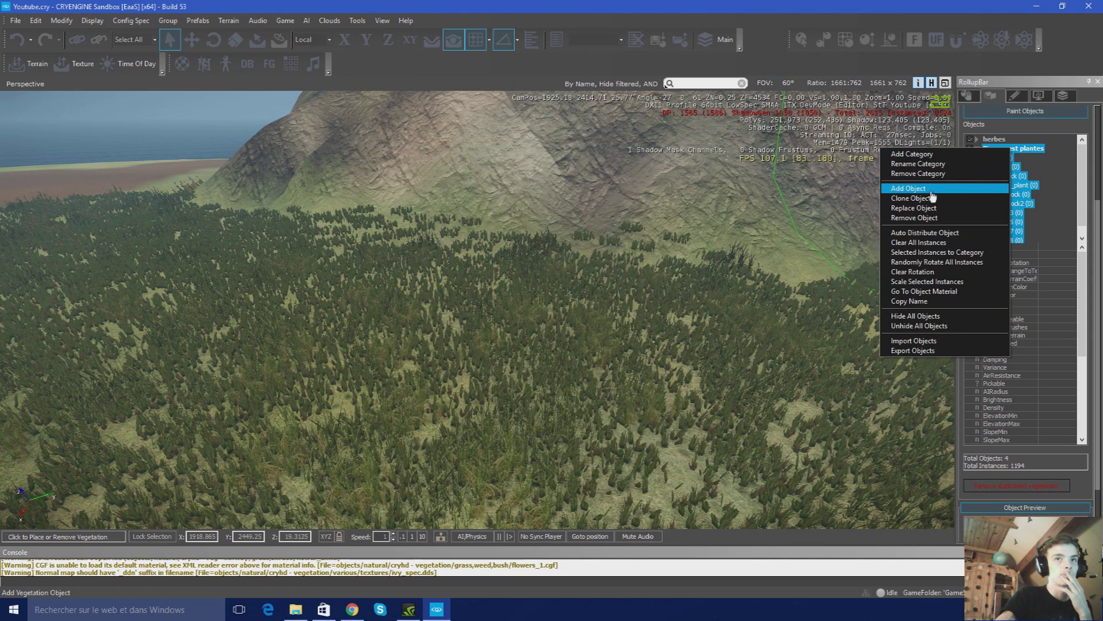
click(919, 191)
click(459, 222)
click(460, 232)
click(460, 241)
click(699, 342)
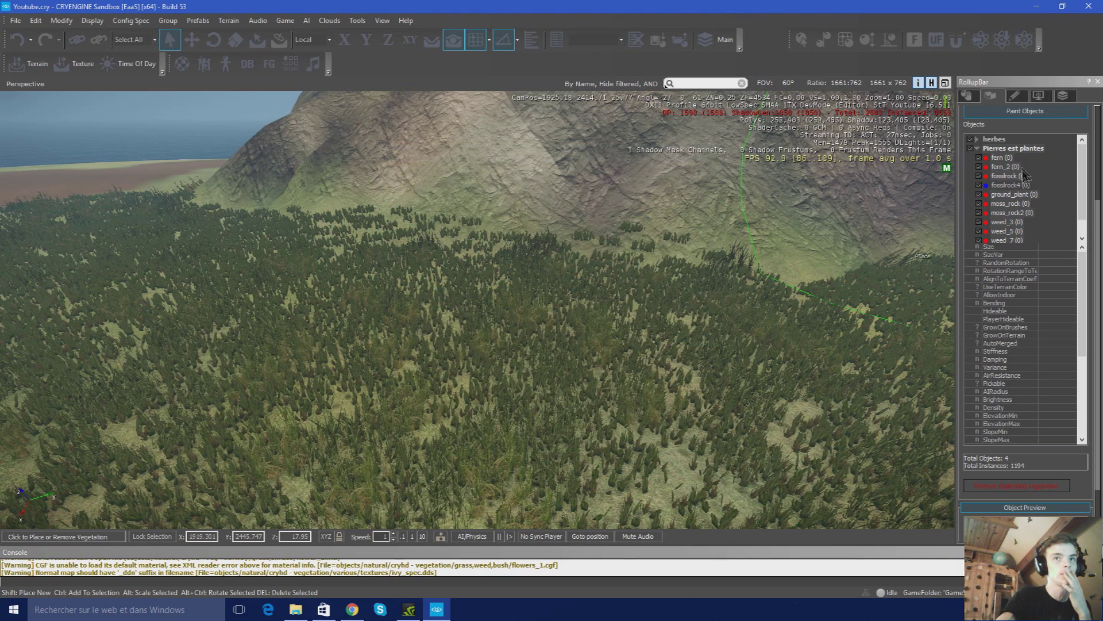
Add jurassicfern.cgf and jurassicpalm.cgf from the cryhdjurassic folder to the Pierres est plantes category
right_click(1012, 149)
click(919, 190)
click(461, 260)
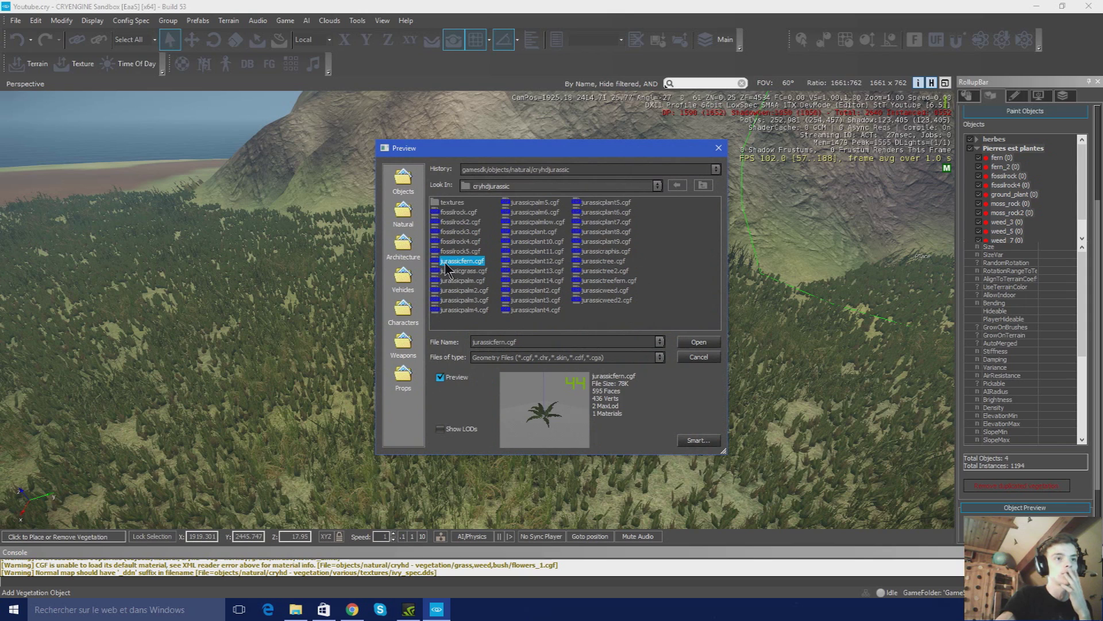
click(699, 342)
right_click(1020, 148)
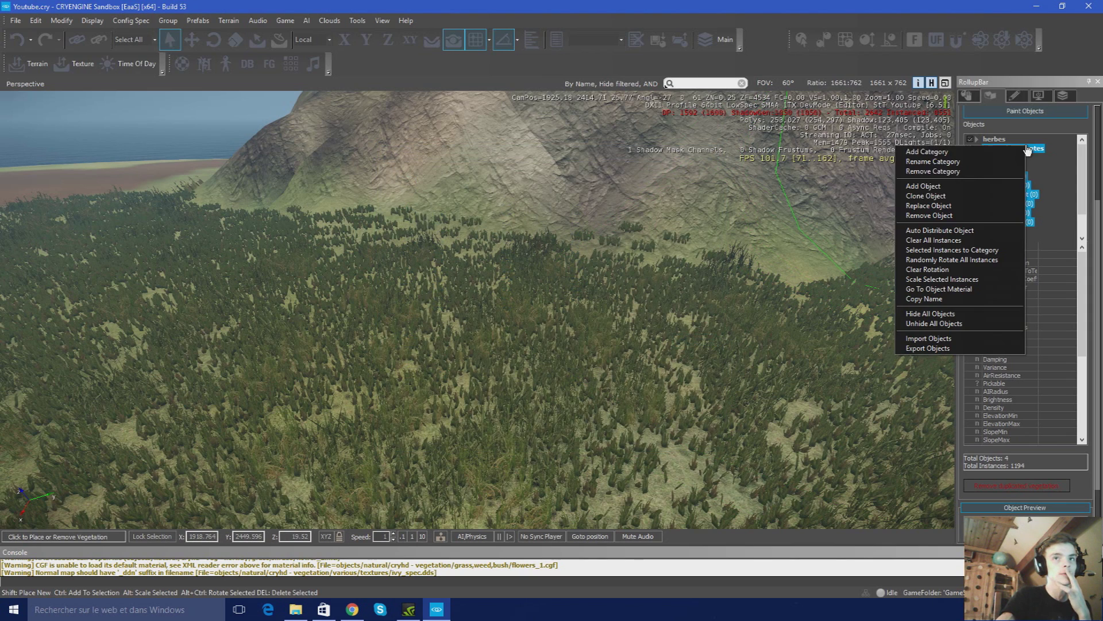
click(931, 187)
double_click(470, 281)
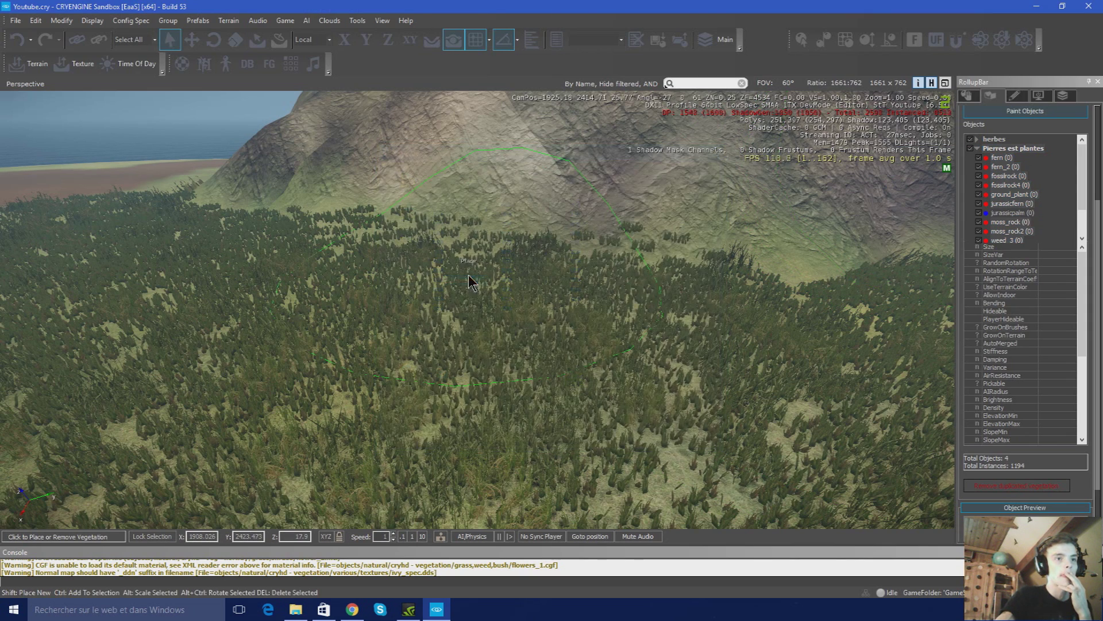
Preview several jurassic grass, palm and plant models, and add jurassicpalmlow.cgf to the Pierres est plantes category
right_click(1011, 149)
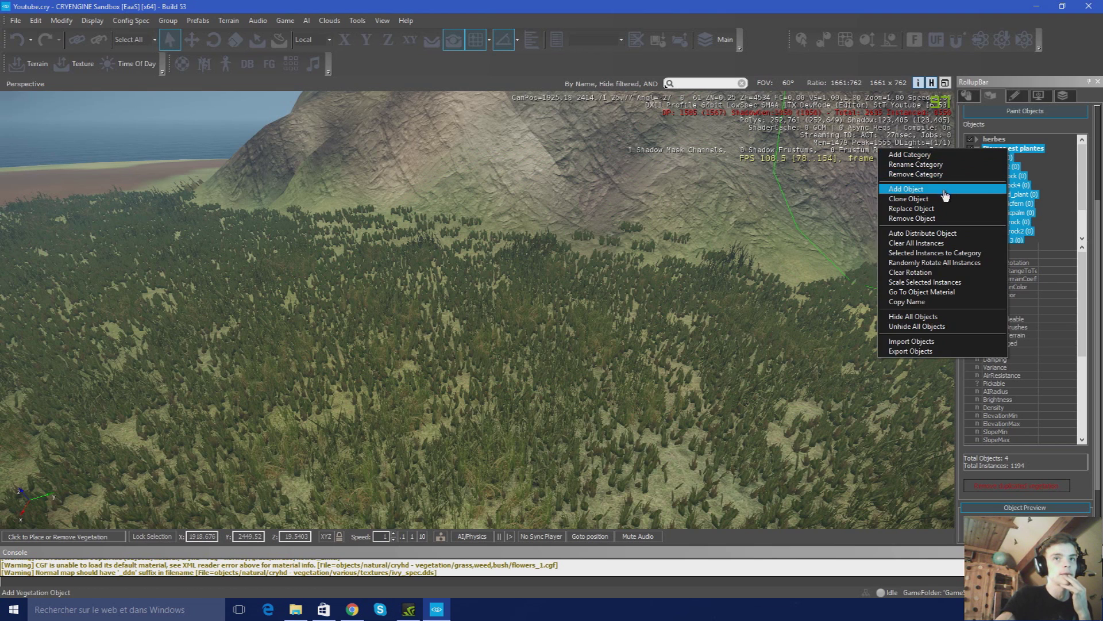
click(925, 184)
click(466, 272)
click(467, 281)
click(466, 290)
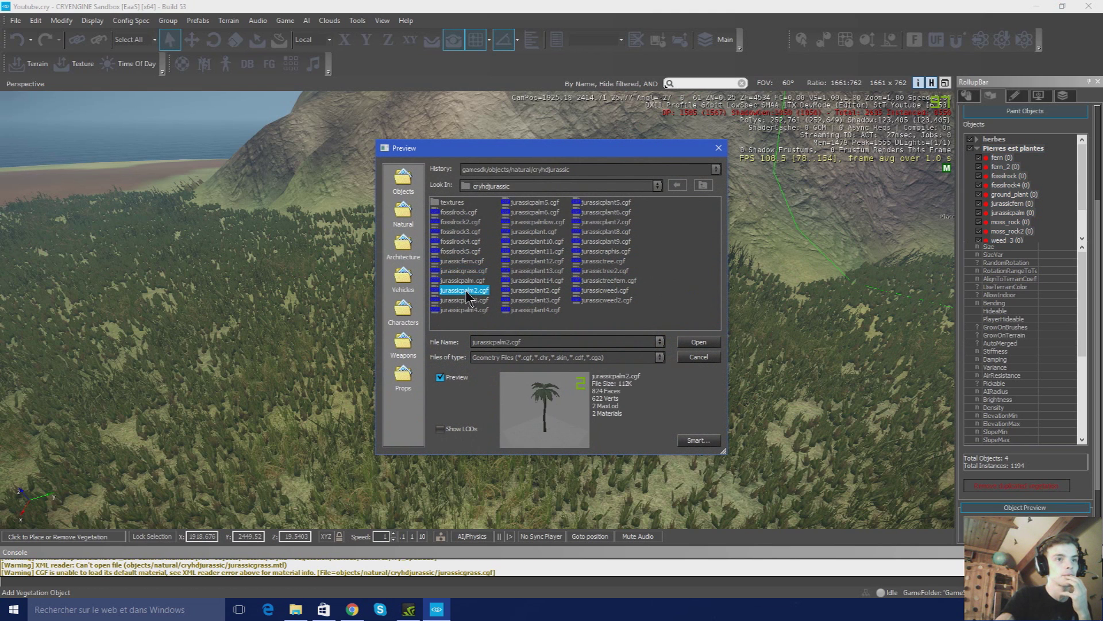
click(468, 309)
click(540, 271)
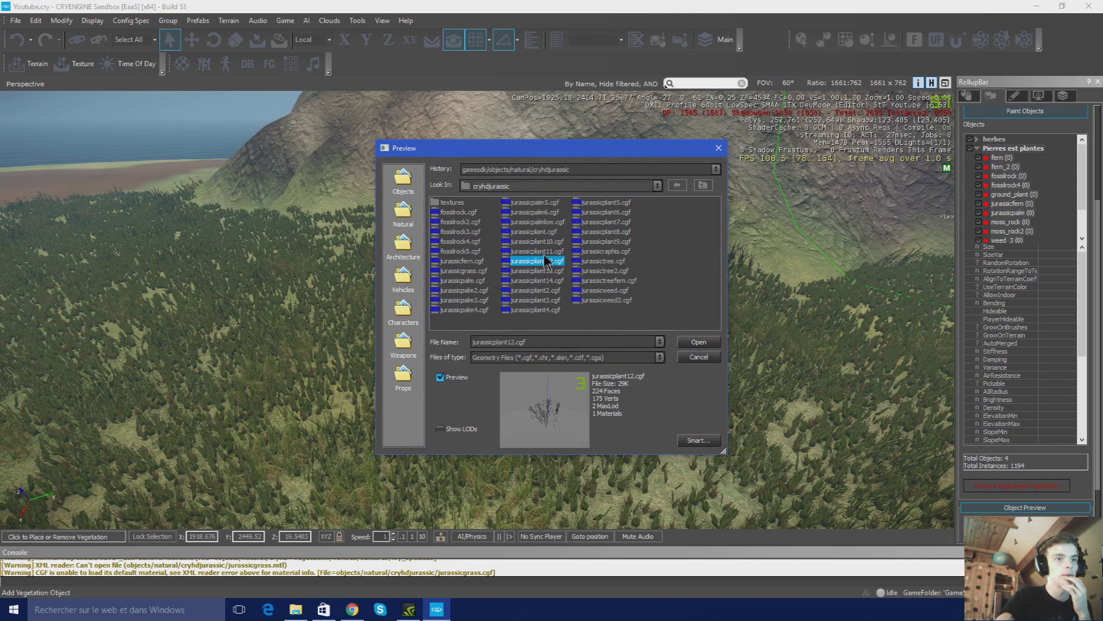
click(544, 213)
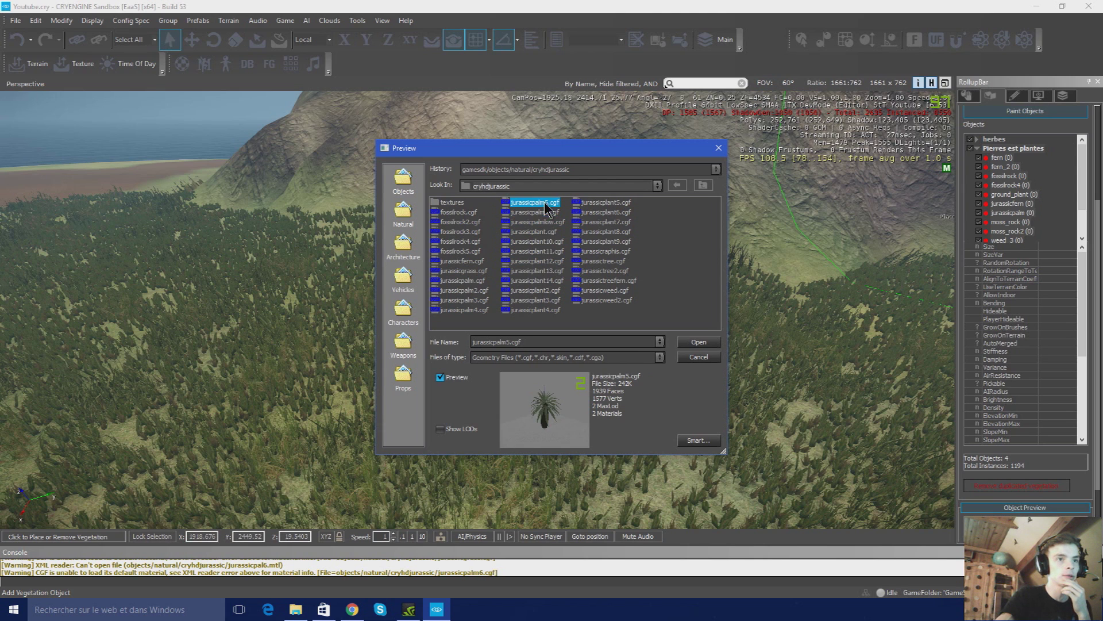
click(547, 203)
click(546, 223)
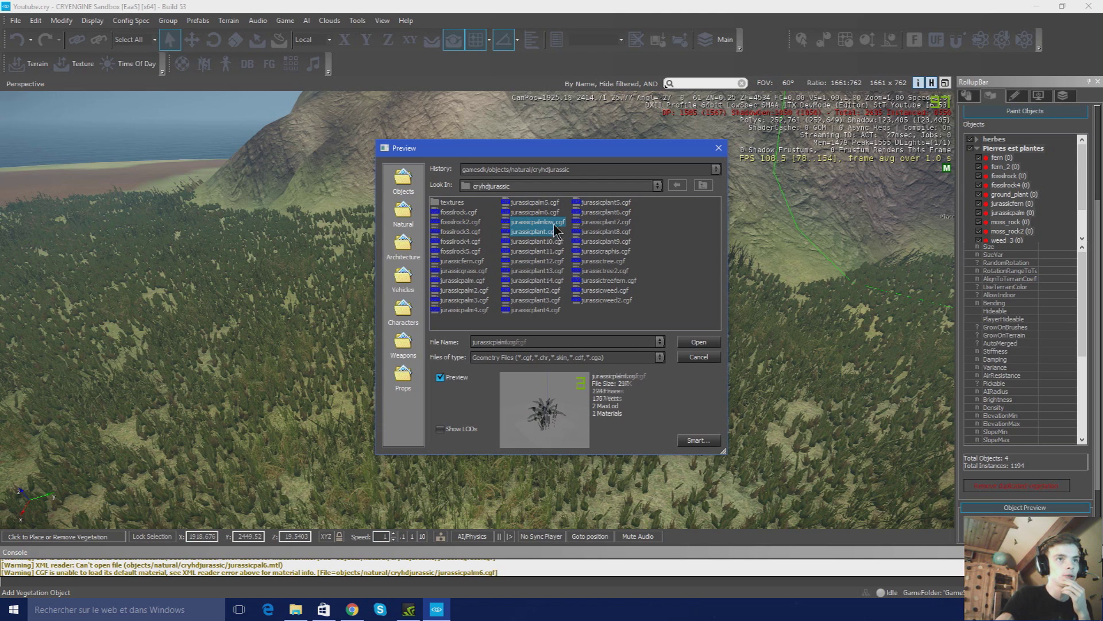
click(700, 340)
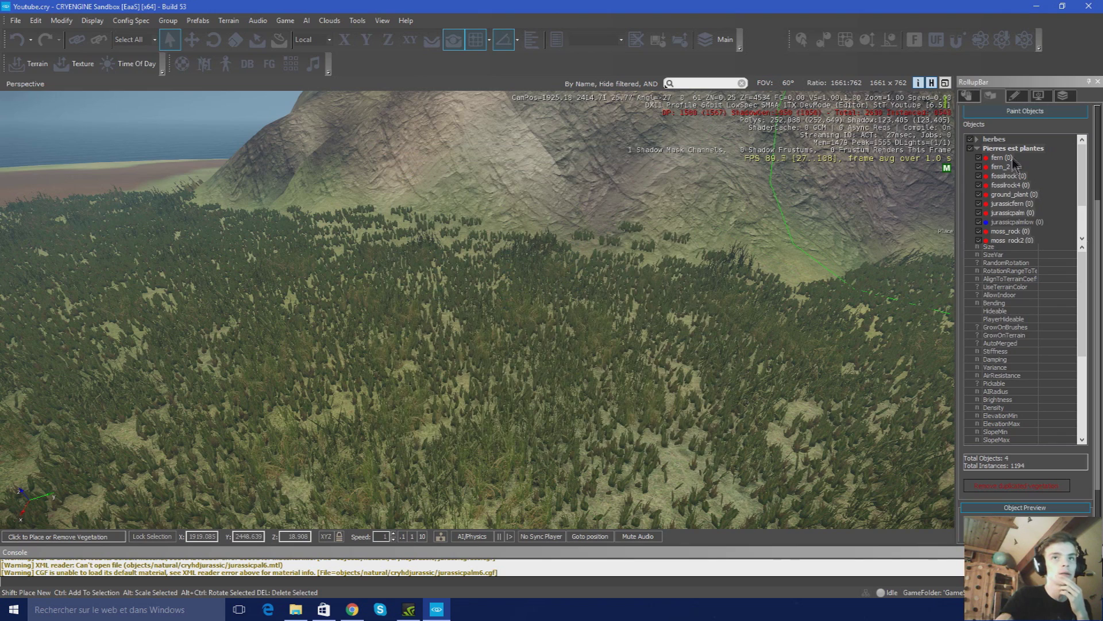
Add jurassicplant.cgf and jurassicplant10.cgf as vegetation objects to the Pierres est plantes category
right_click(1012, 149)
click(969, 189)
click(552, 233)
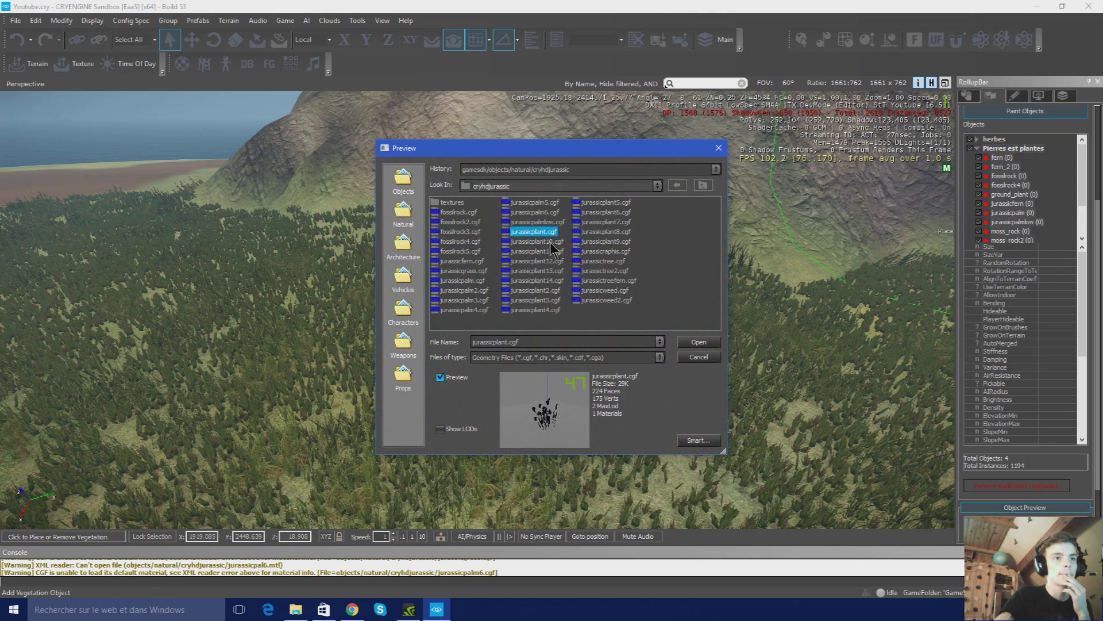
click(698, 342)
right_click(1014, 148)
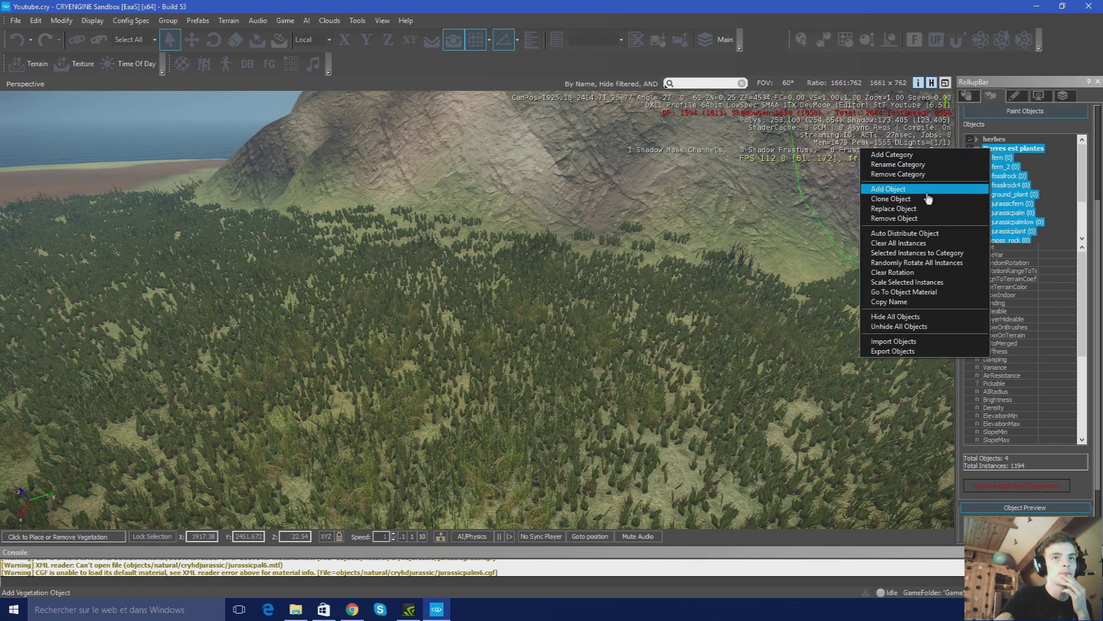
click(919, 197)
click(536, 241)
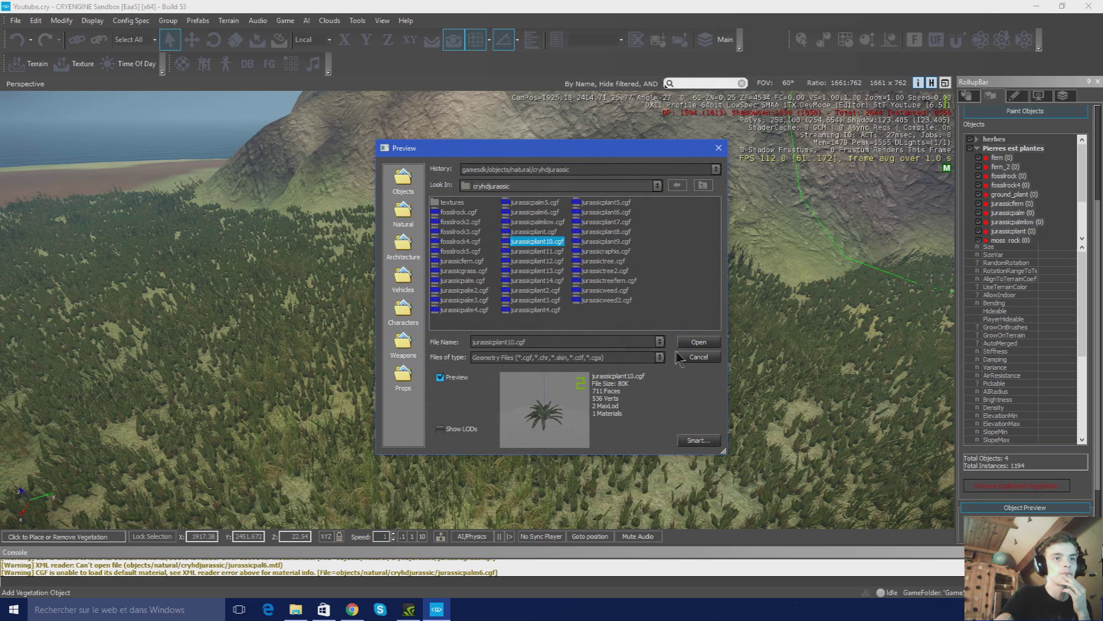
click(696, 343)
Add jurassicplant11.cgf and jurassicplant14.cgf from the cryhdjurassic folder to the Pierres est plantes category
right_click(1011, 148)
click(919, 197)
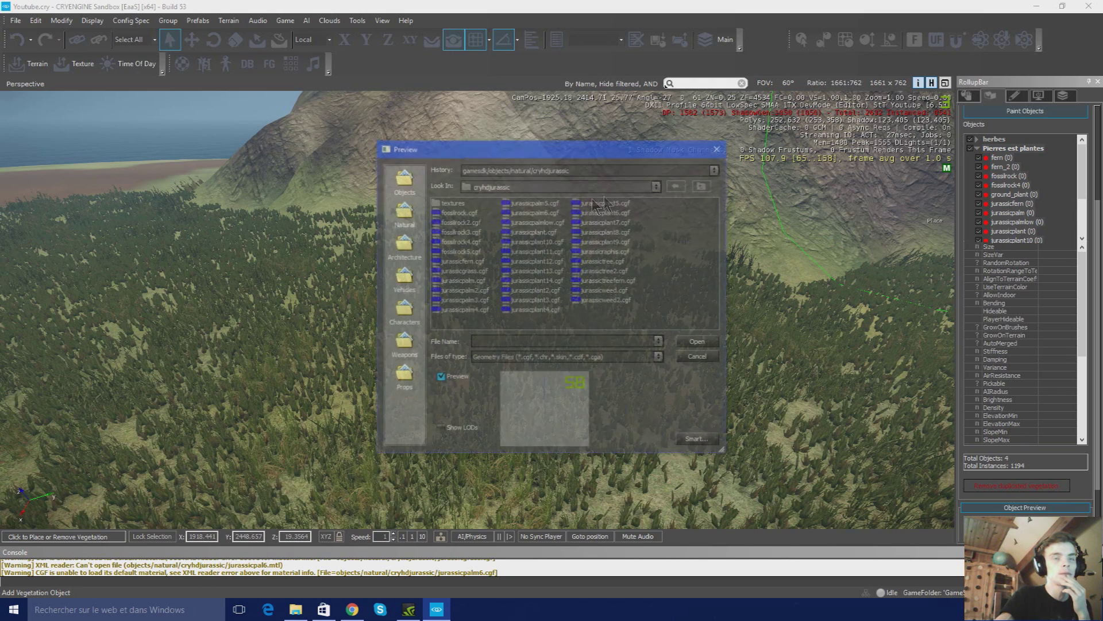
click(552, 251)
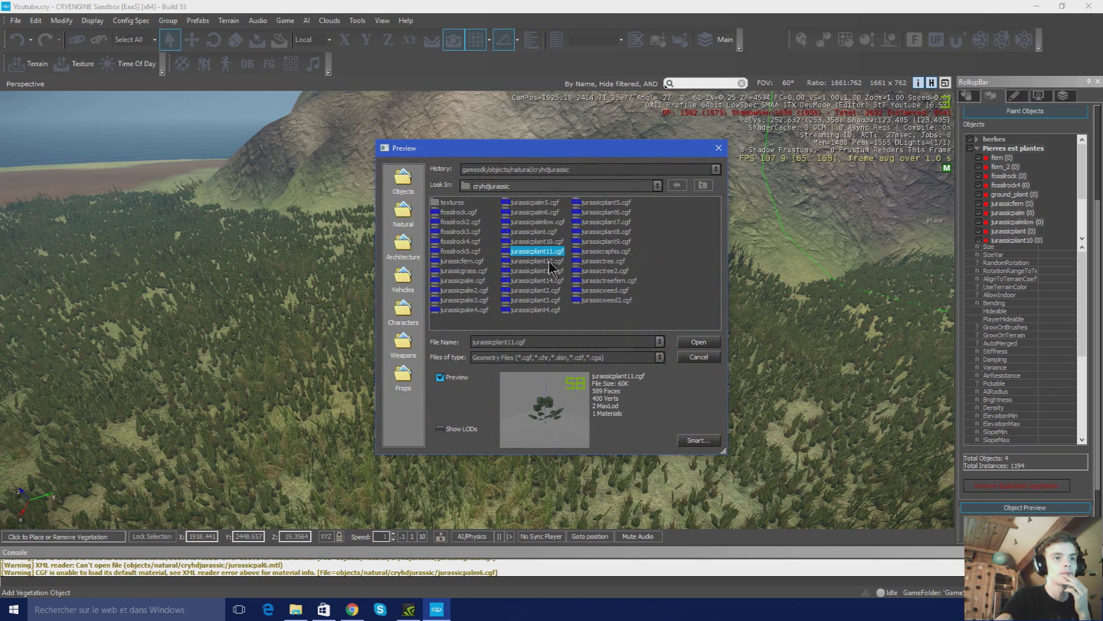
click(685, 357)
right_click(1005, 155)
click(914, 197)
click(537, 280)
click(699, 341)
right_click(1016, 148)
click(919, 187)
click(534, 281)
click(699, 342)
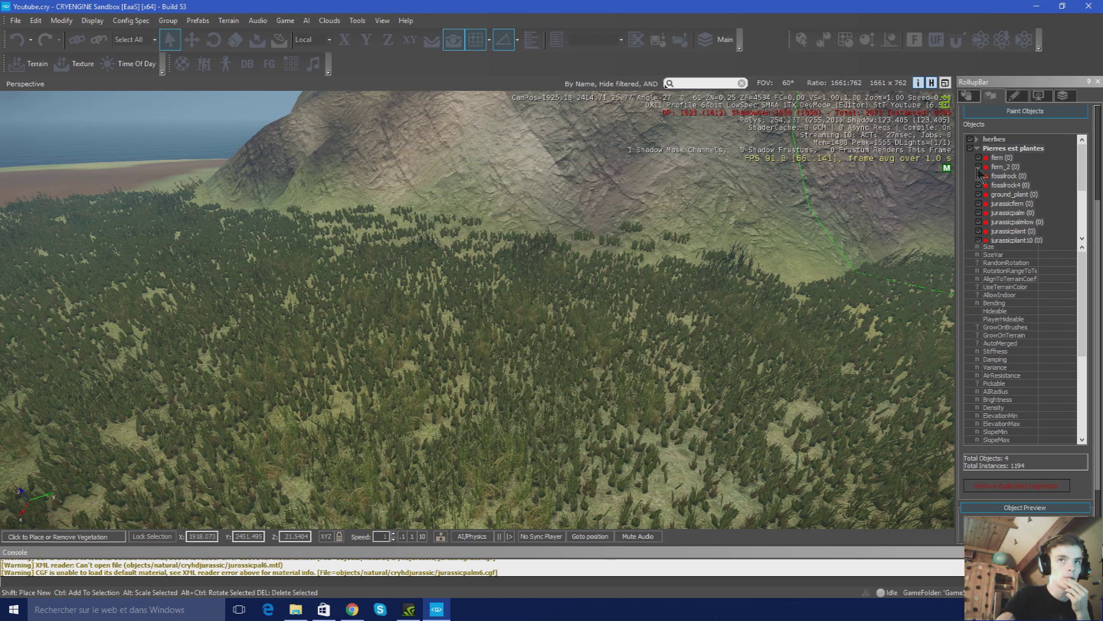
Preview the remaining jurassic plant and tree models, and add jurassicplant5.cgf to the Pierres est plantes category
right_click(999, 149)
click(927, 193)
click(551, 299)
click(549, 291)
click(548, 300)
click(547, 310)
click(597, 280)
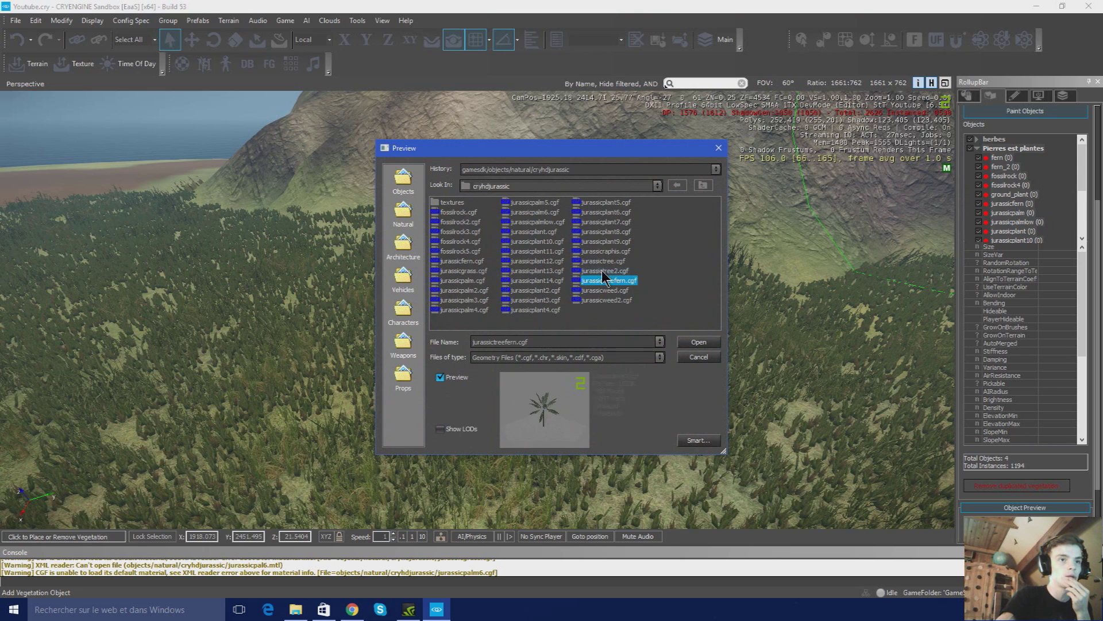
click(605, 270)
click(606, 261)
click(610, 241)
click(612, 221)
click(613, 213)
click(613, 205)
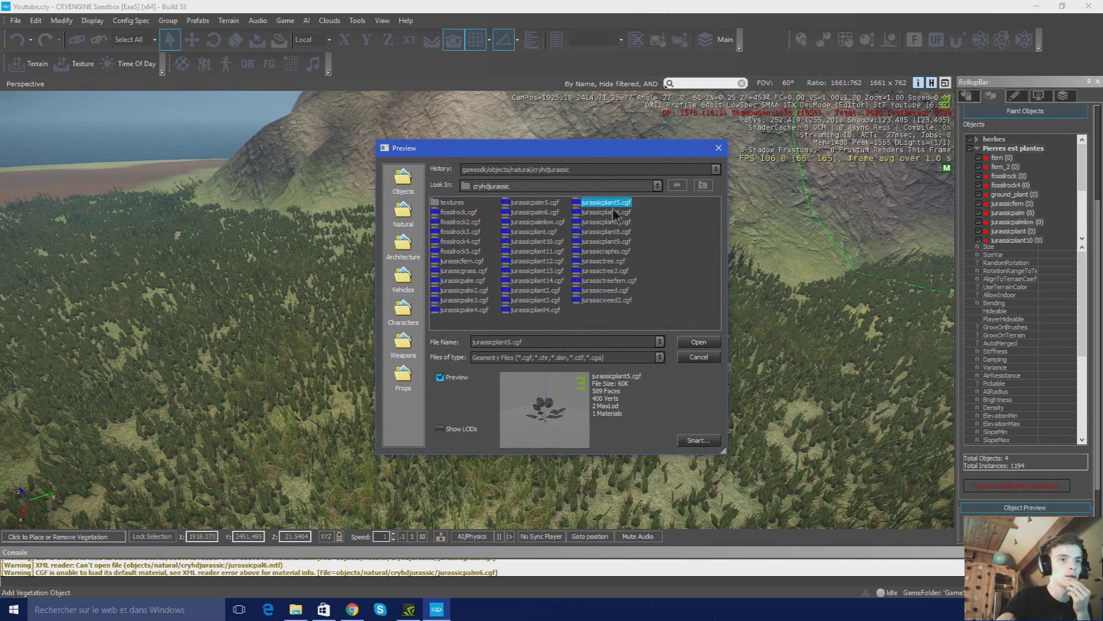
click(688, 357)
Add jurassicplant6.cgf and jurassicplant7.cgf from the cryhdjurassic folder to the Pierres est plantes category
right_click(995, 150)
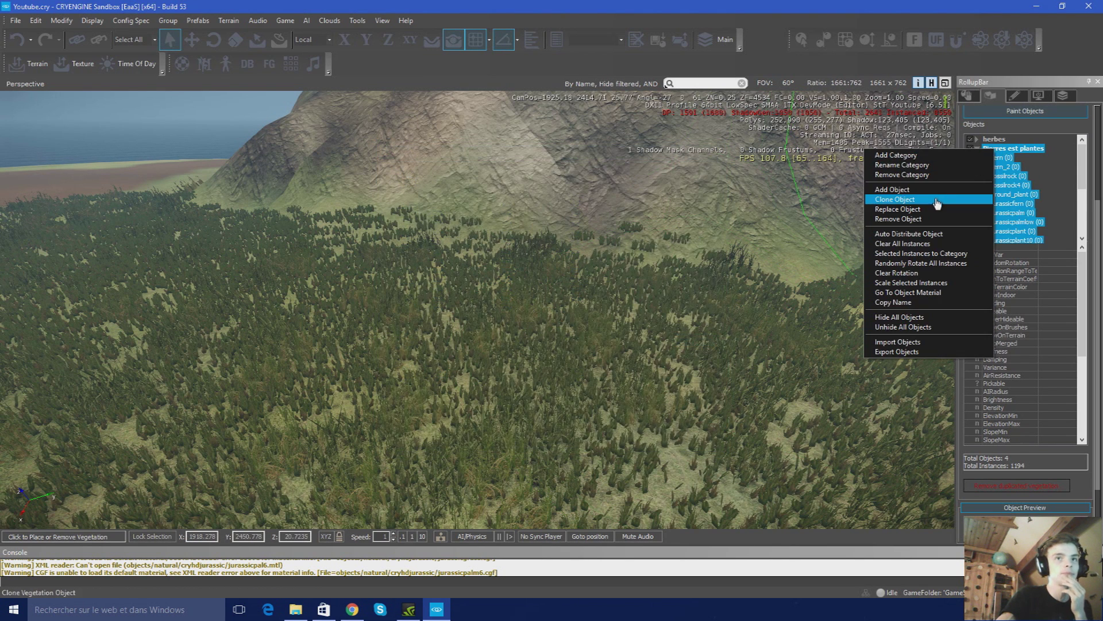
click(935, 191)
double_click(623, 213)
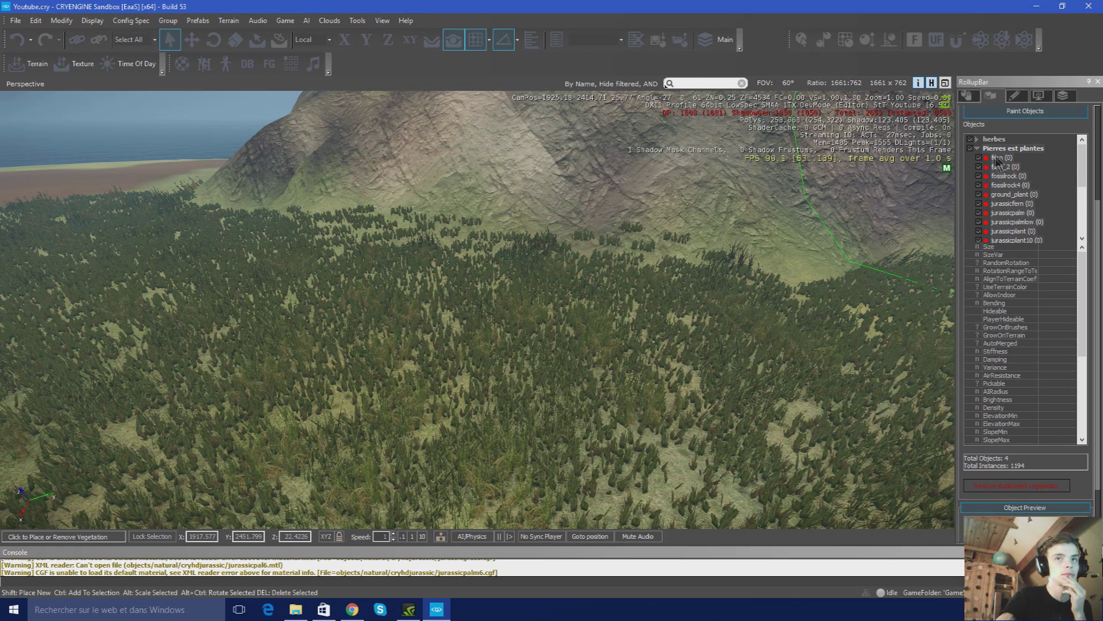
right_click(997, 161)
click(894, 198)
double_click(625, 224)
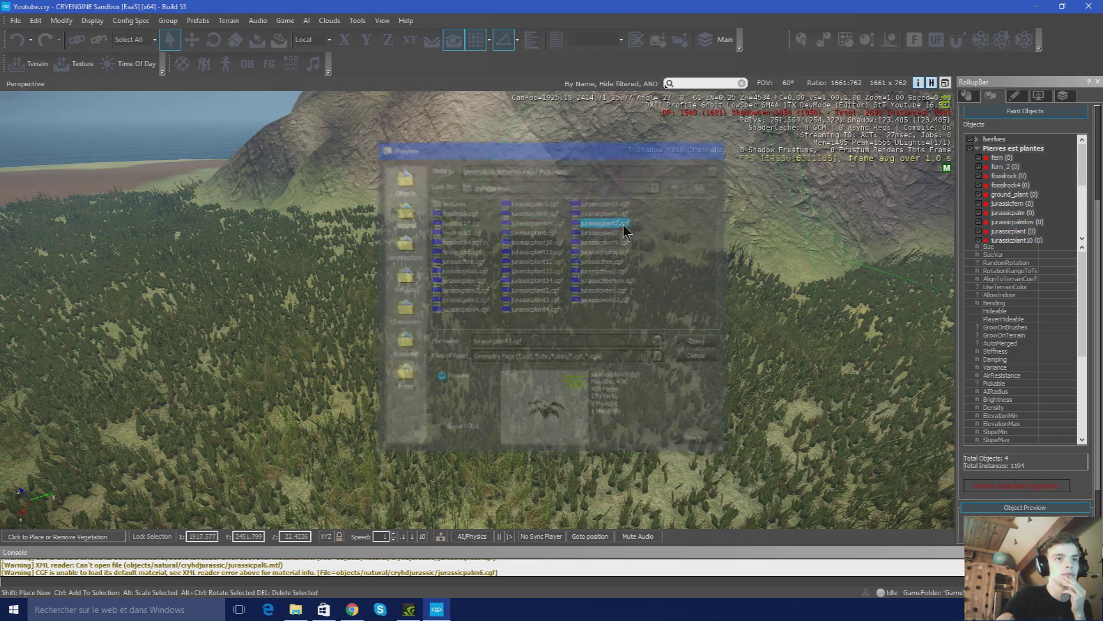
Add jurassicplant8.cgf and jurassicplant9.cgf from the cryhdjurassic folder to the Pierres est plantes category
right_click(1021, 150)
click(896, 204)
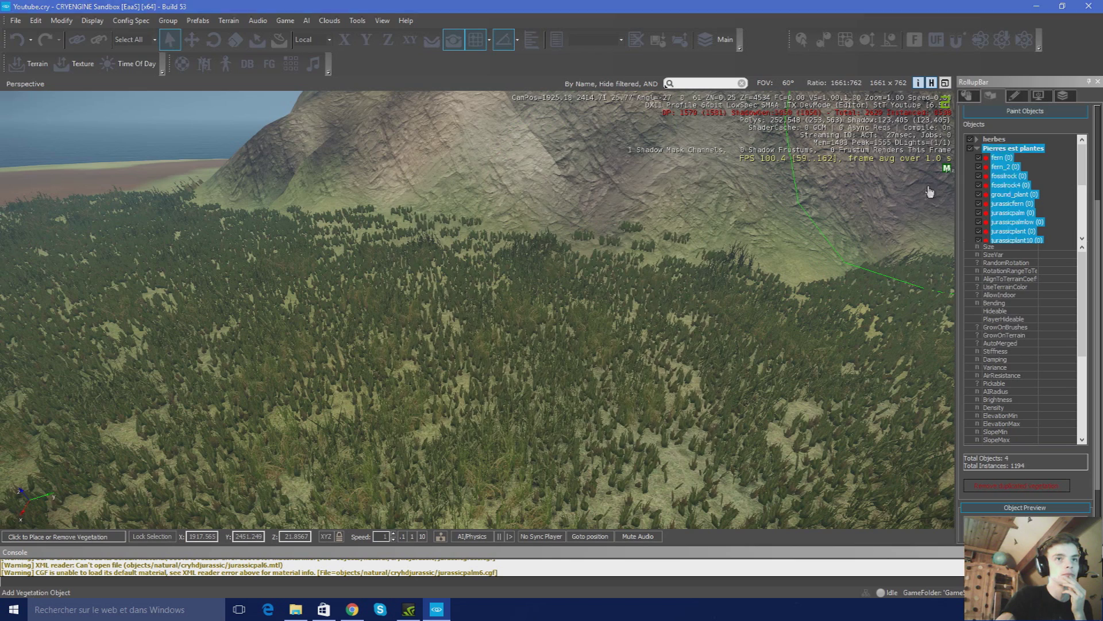
click(605, 233)
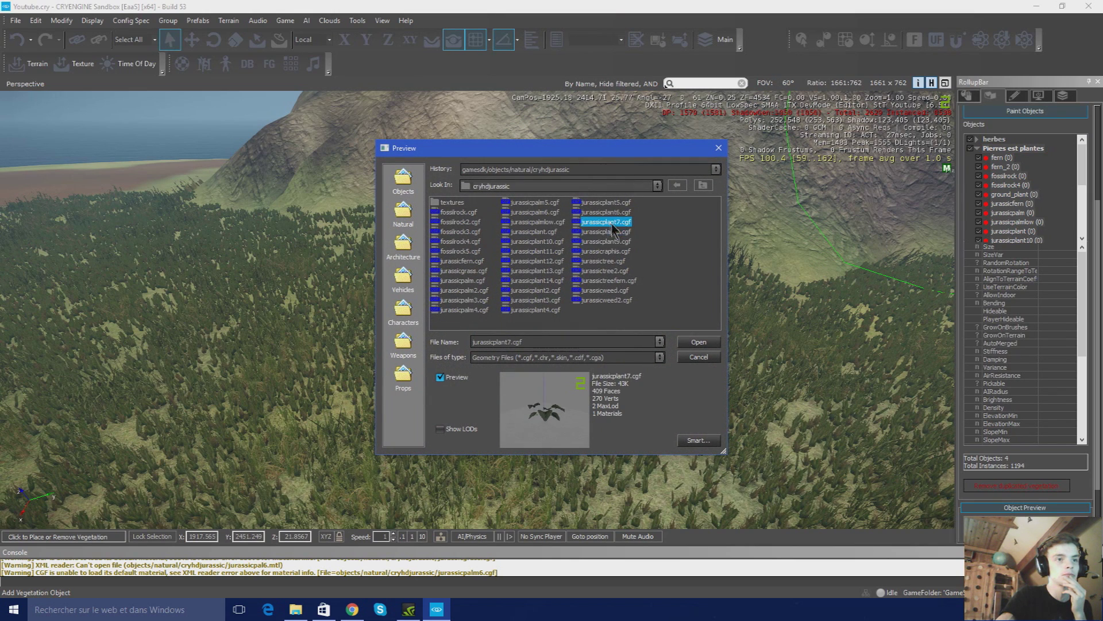
double_click(609, 230)
right_click(1020, 149)
click(919, 187)
click(609, 241)
double_click(621, 242)
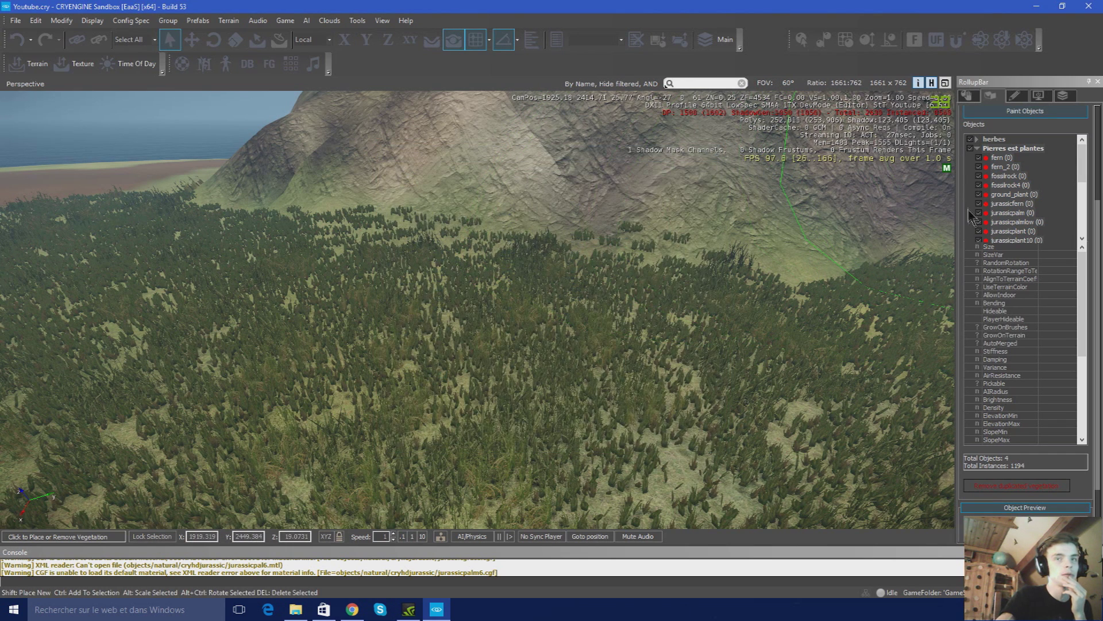
Select all objects in the Pierres est plantes category, enable RandomRotation and set AlignToTerrainCoef to 1
drag(970, 158, 1032, 235)
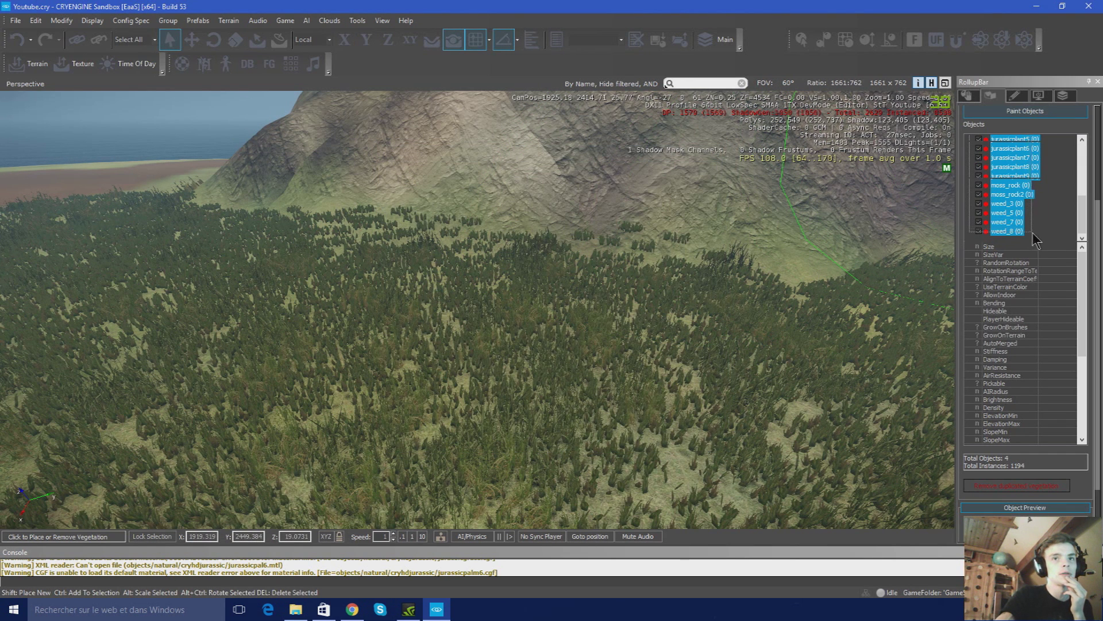
click(1043, 262)
click(1053, 279)
text(1)
Set the Density of the selected Pierres est plantes objects to 15
right_drag(905, 236, 909, 238)
key(s)
key(a)
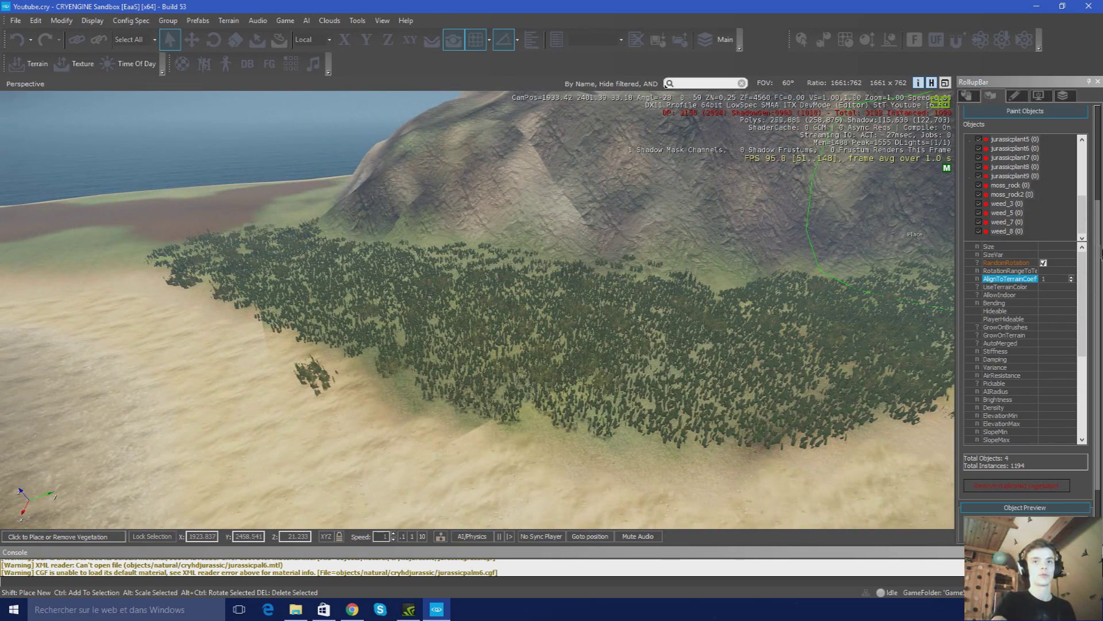
scroll(1099, 227, up, 3)
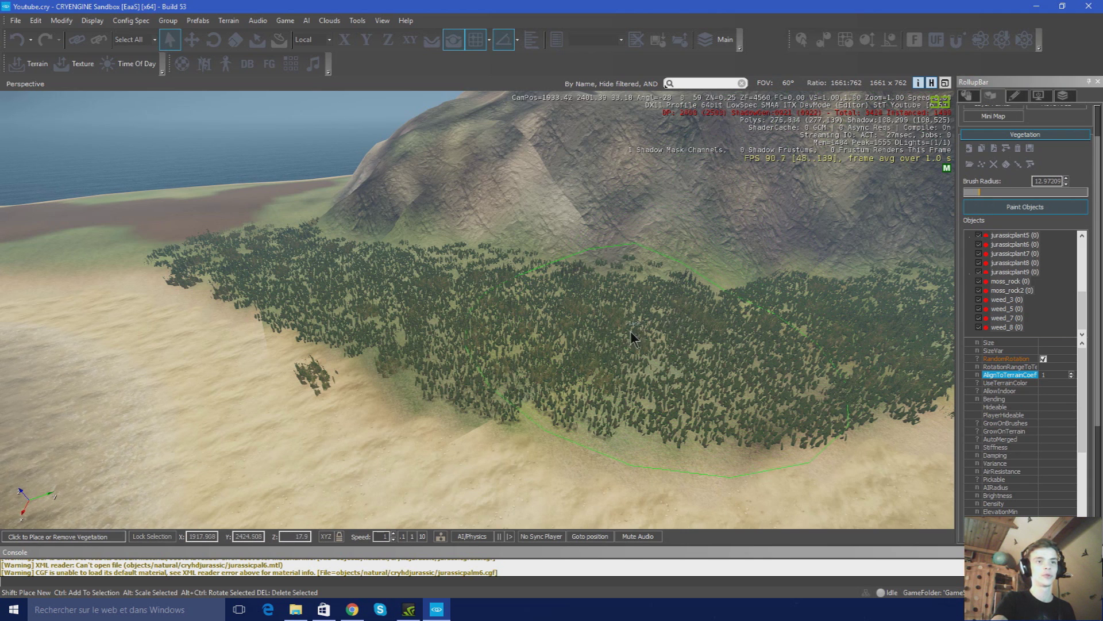
click(1049, 503)
text(.5)
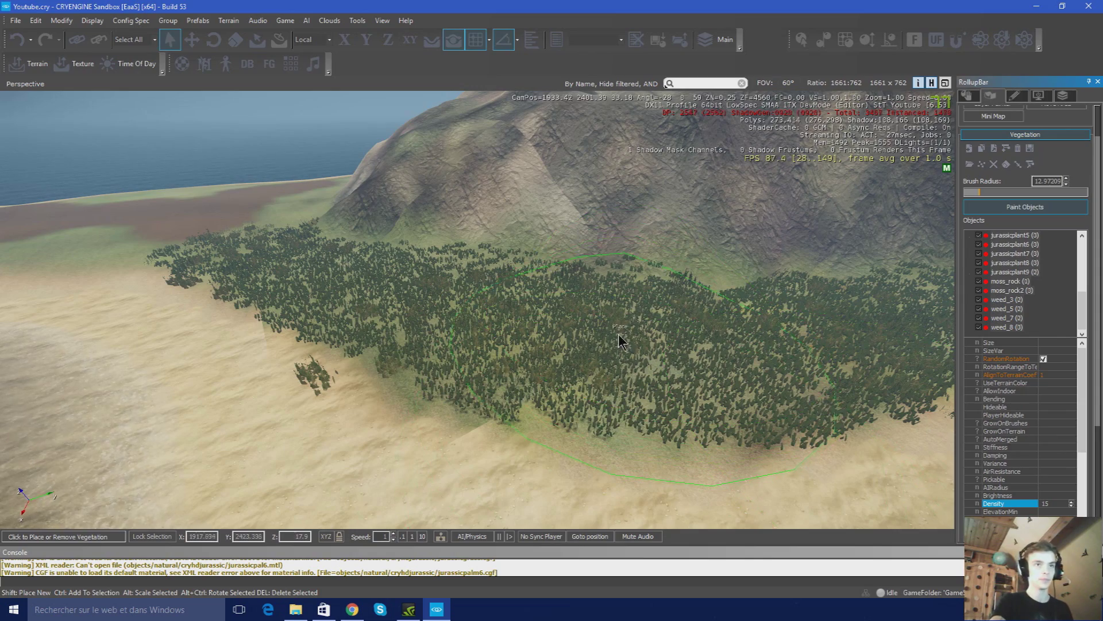
Paint the Pierres est plantes mix of plants and rocks over the grass area at the foot of the mountain
click(619, 334)
mouse_move(604, 336)
right_down()
mouse_move(604, 326)
mouse_move(575, 369)
mouse_move(571, 356)
right_up()
key(w)
key(s)
key(s)
key(w)
mouse_move(507, 339)
right_down()
mouse_move(510, 288)
mouse_move(520, 347)
mouse_move(449, 315)
mouse_move(381, 313)
mouse_move(489, 316)
right_up()
key(w)
key(s)
key(d)
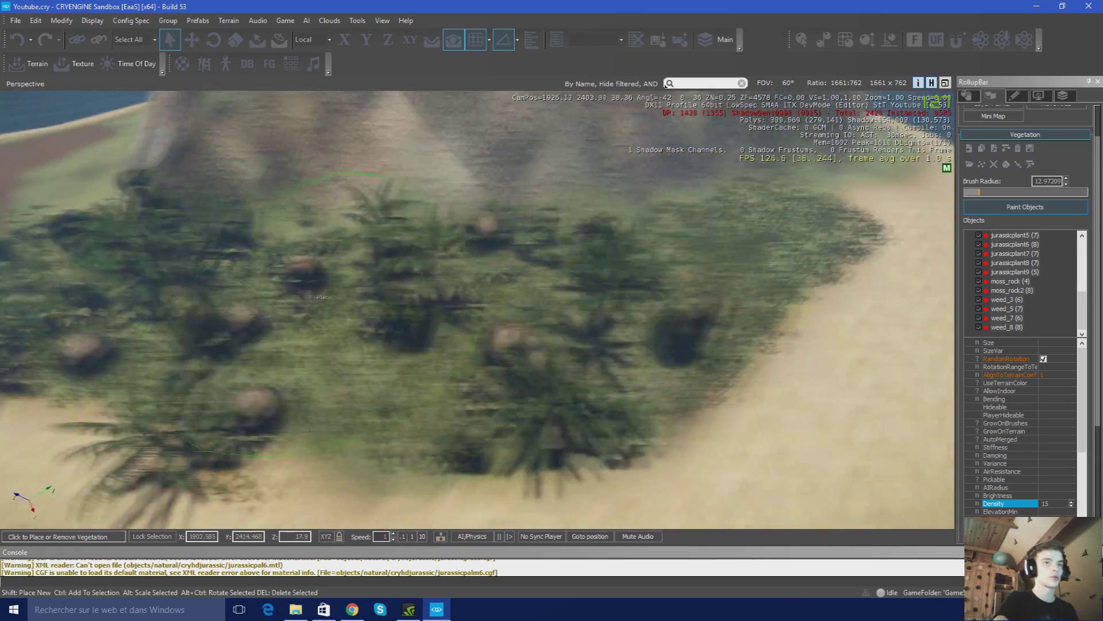
Extend the painted plants and rocks along the grass beside the beach, using a brush radius of about 9.3
drag(551, 270, 482, 297)
key(d)
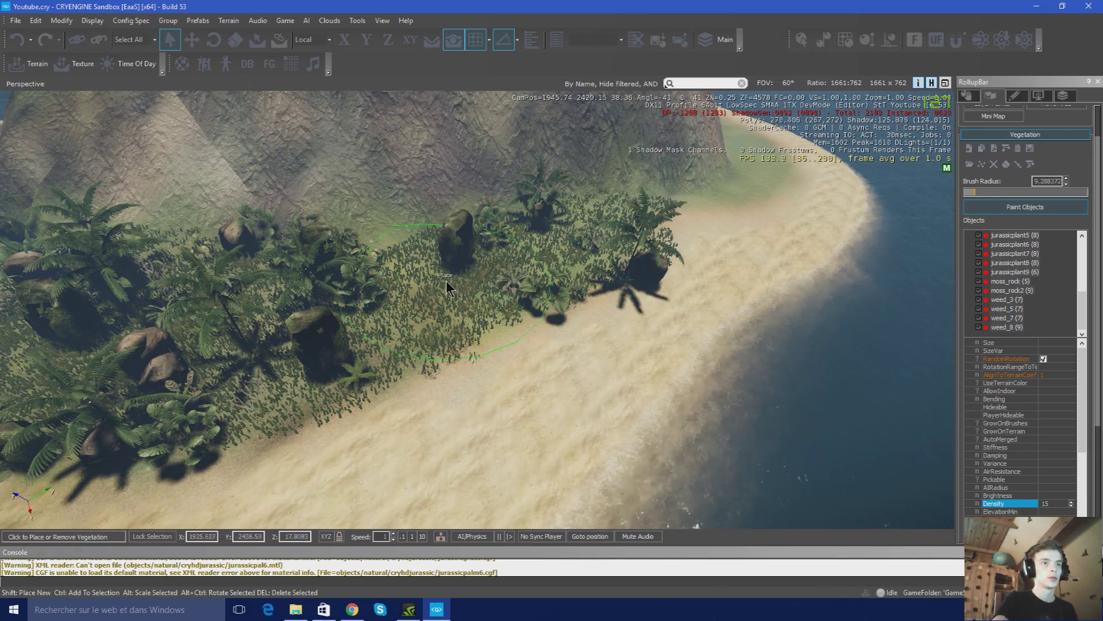
key(a)
right_drag(444, 282, 552, 301)
key(w)
Collapse the Pierres est plantes category and set the Bending of all grass objects in the herbes category to 15
scroll(1045, 273, up, 5)
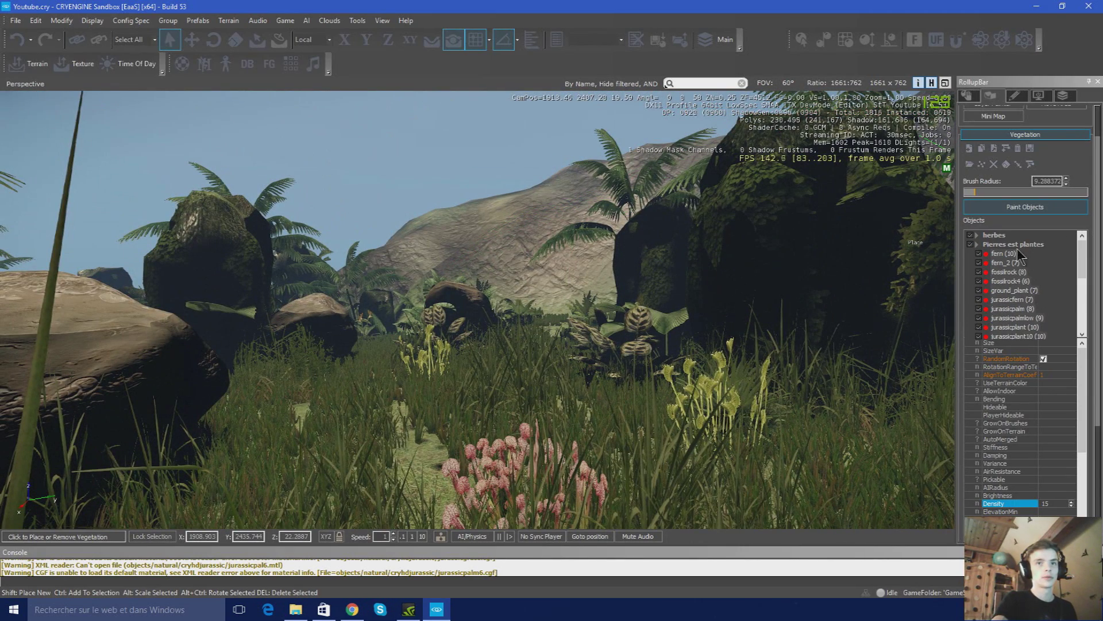
double_click(1011, 245)
double_click(993, 232)
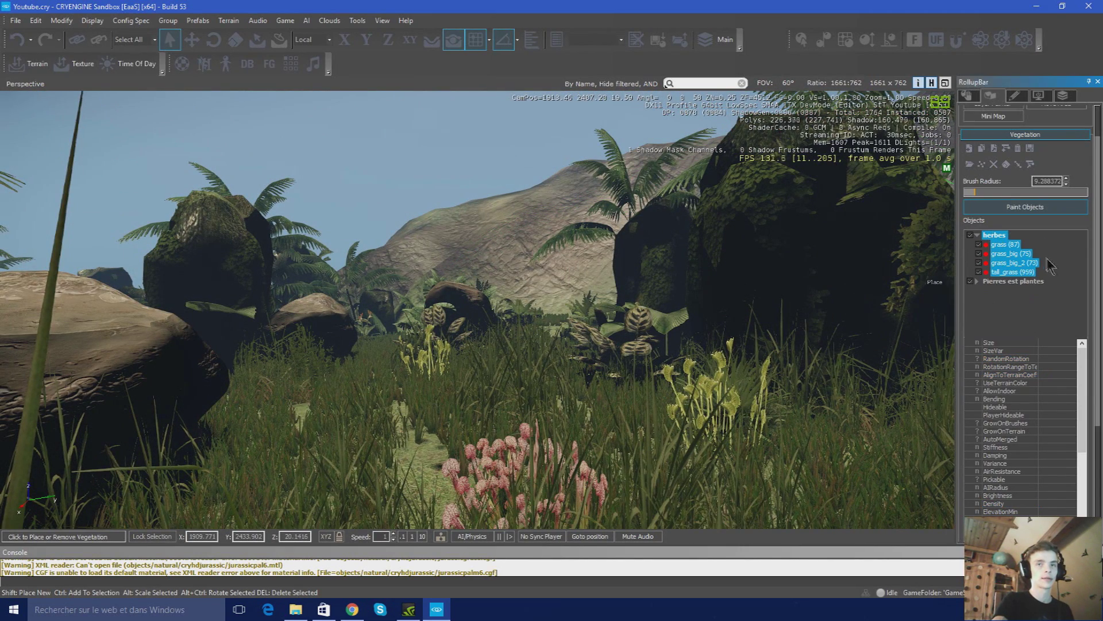
right_drag(673, 380, 668, 383)
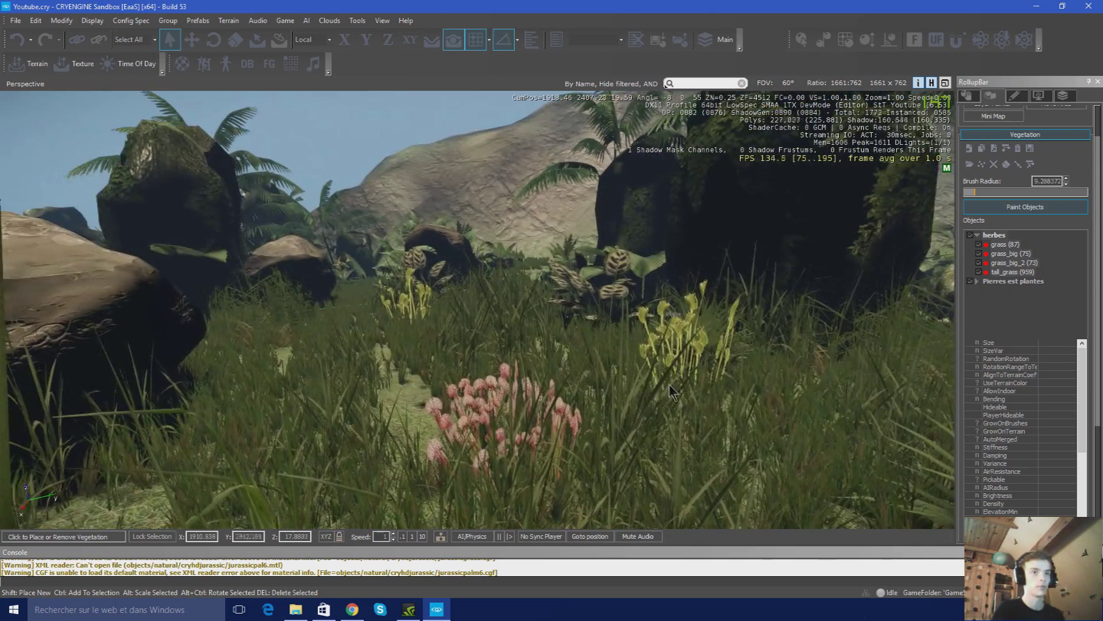
key(w)
right_drag(592, 376, 588, 381)
click(1048, 392)
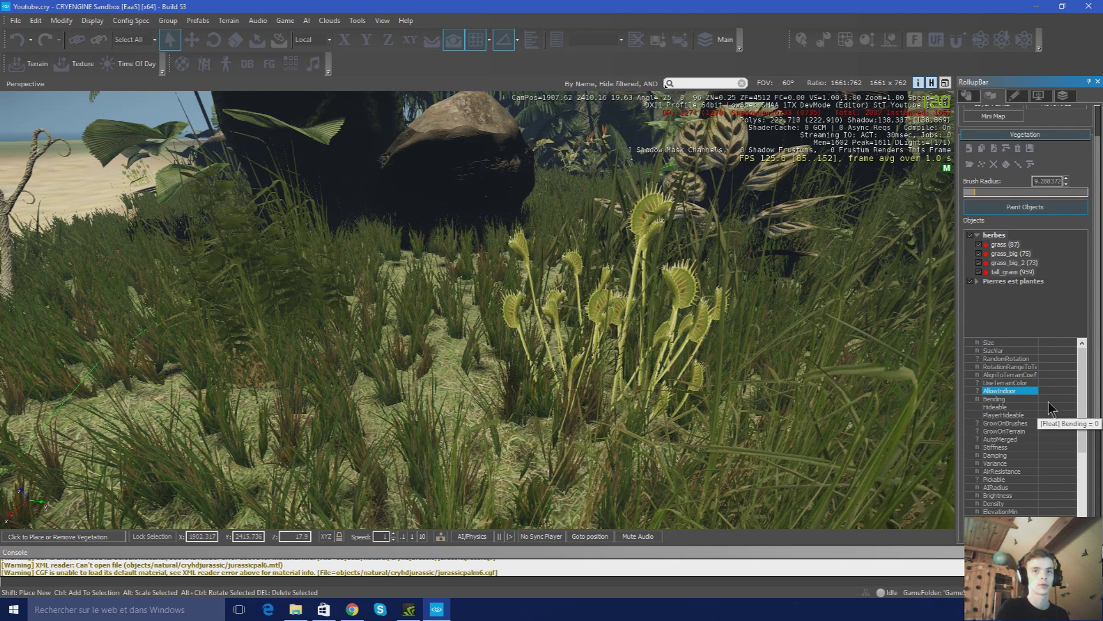
click(1048, 399)
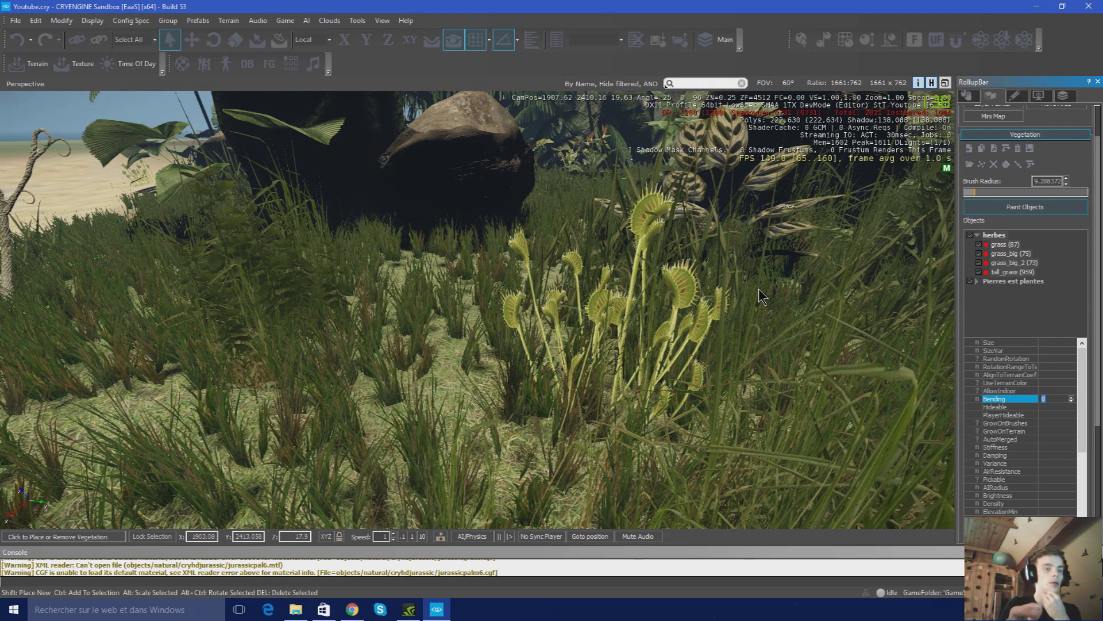
mouse_move(577, 358)
right_down()
mouse_move(488, 355)
mouse_move(598, 362)
right_up()
key(d)
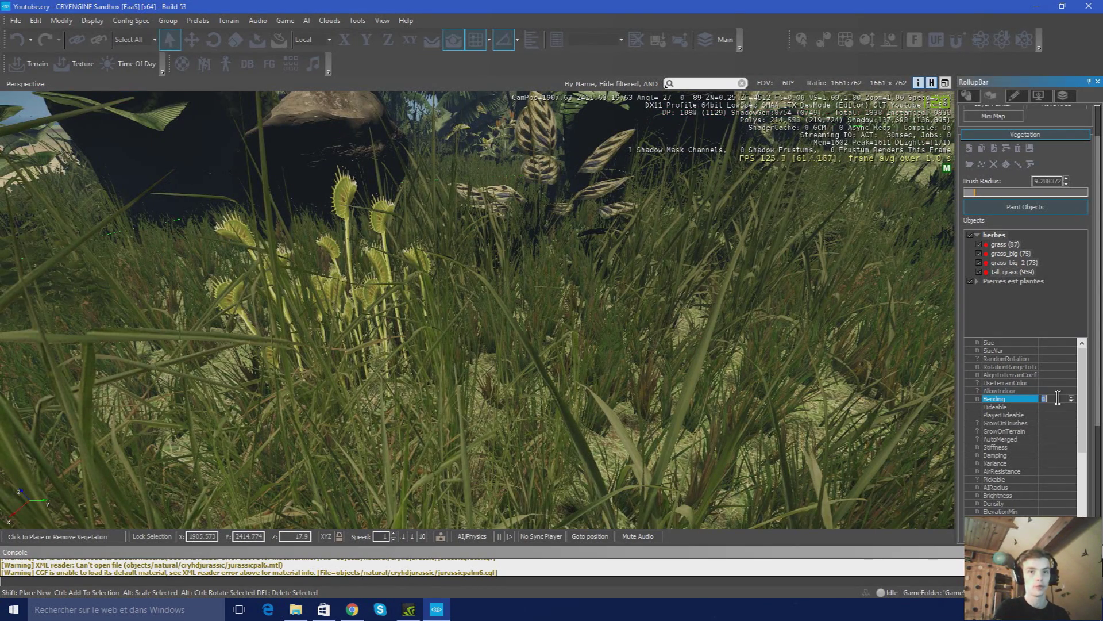
text(2)
key(Return)
Examine up close how the painted grass bends in the wind
right_drag(794, 380, 594, 246)
key(w)
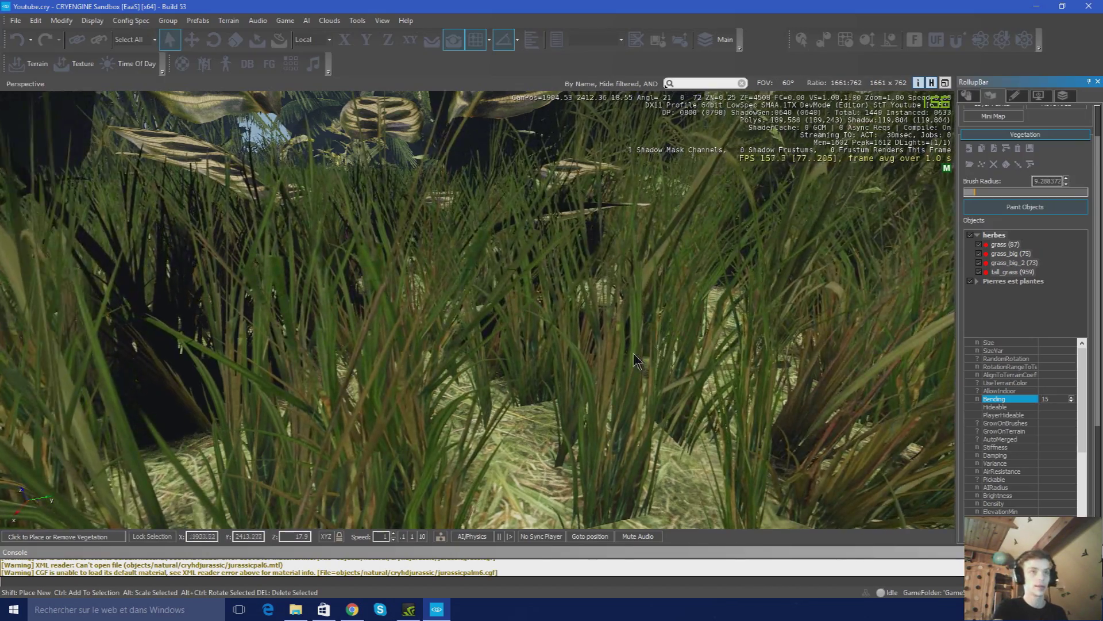
key(s)
right_drag(610, 270, 601, 360)
key(s)
key(w)
key(a)
key(d)
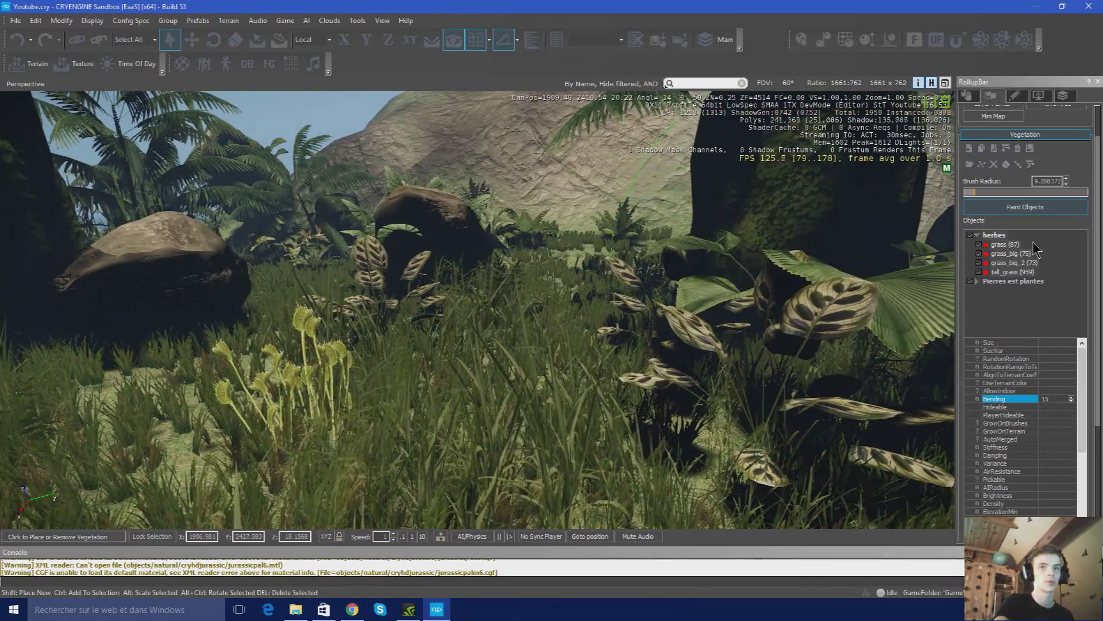
Set the Bending of all objects in the Pierres est plantes category to 10
double_click(1001, 237)
double_click(1013, 245)
drag(970, 246, 1058, 409)
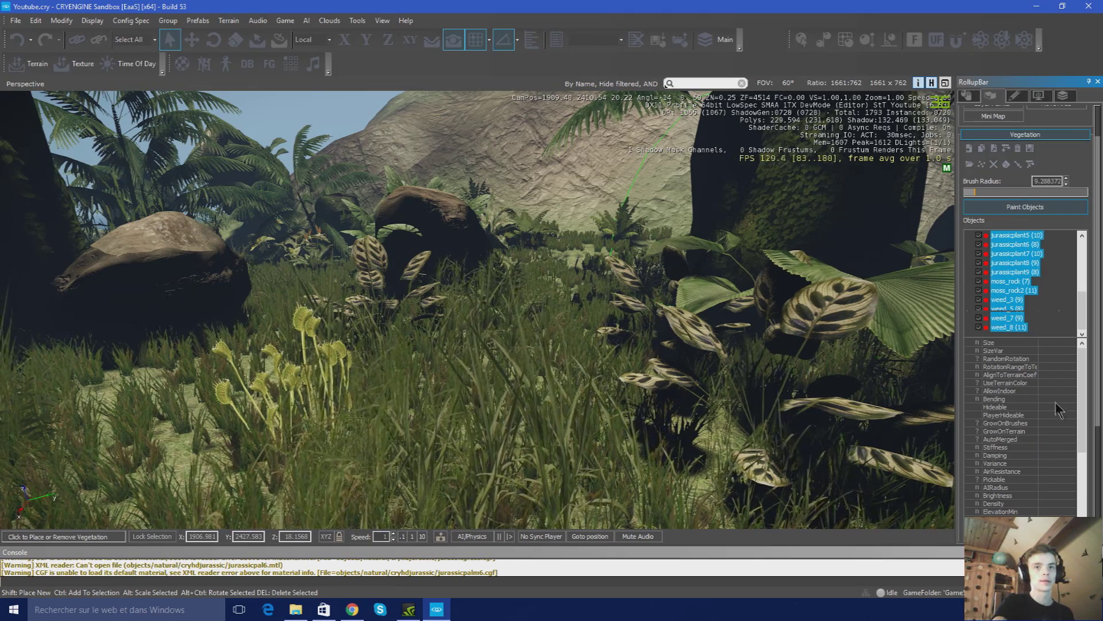
click(1055, 399)
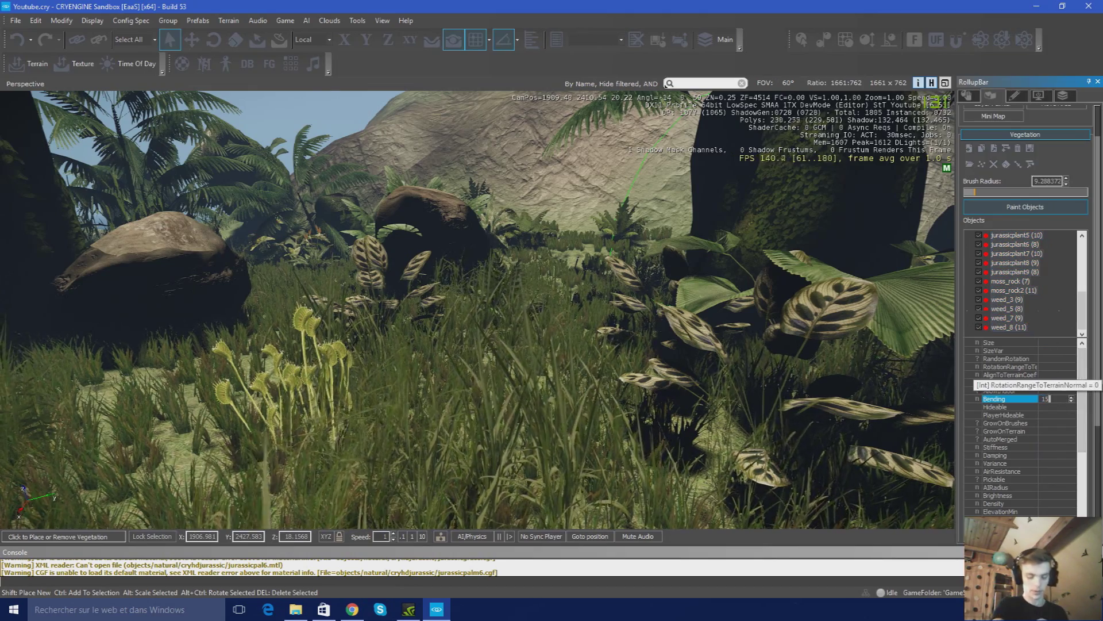
right_drag(816, 276, 736, 236)
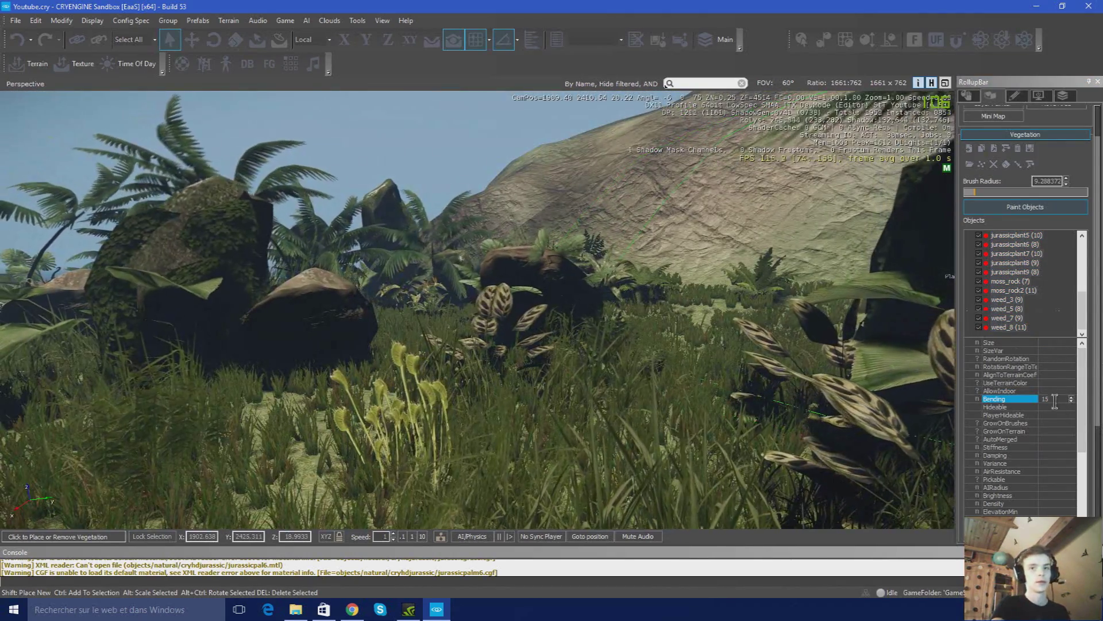
drag(1055, 400, 967, 408)
text(10)
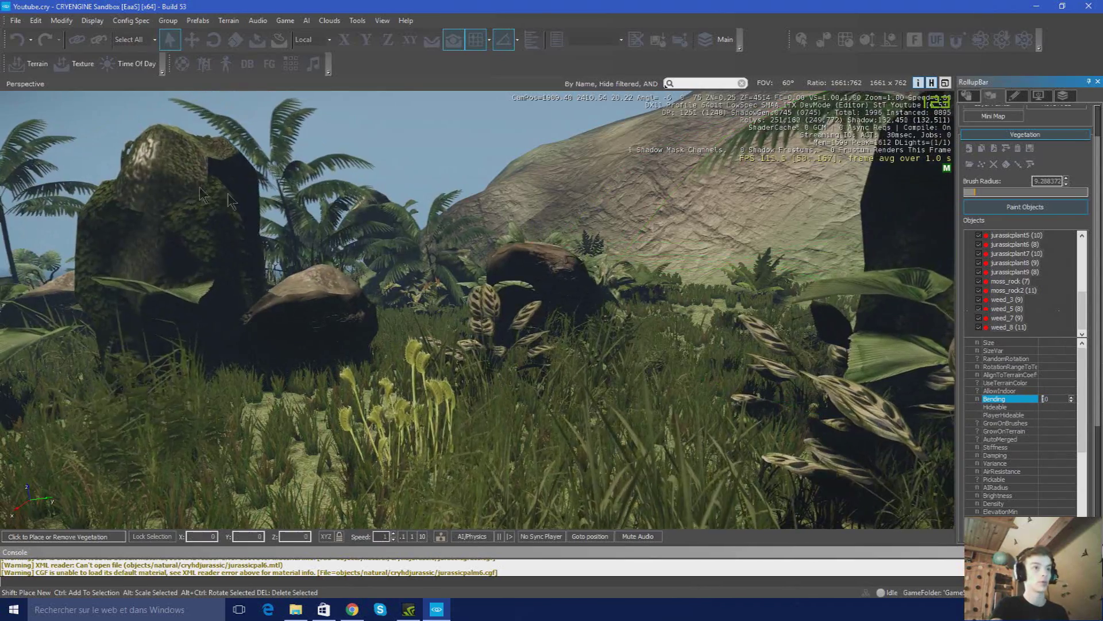
right_drag(186, 196, 425, 266)
right_drag(534, 310, 780, 352)
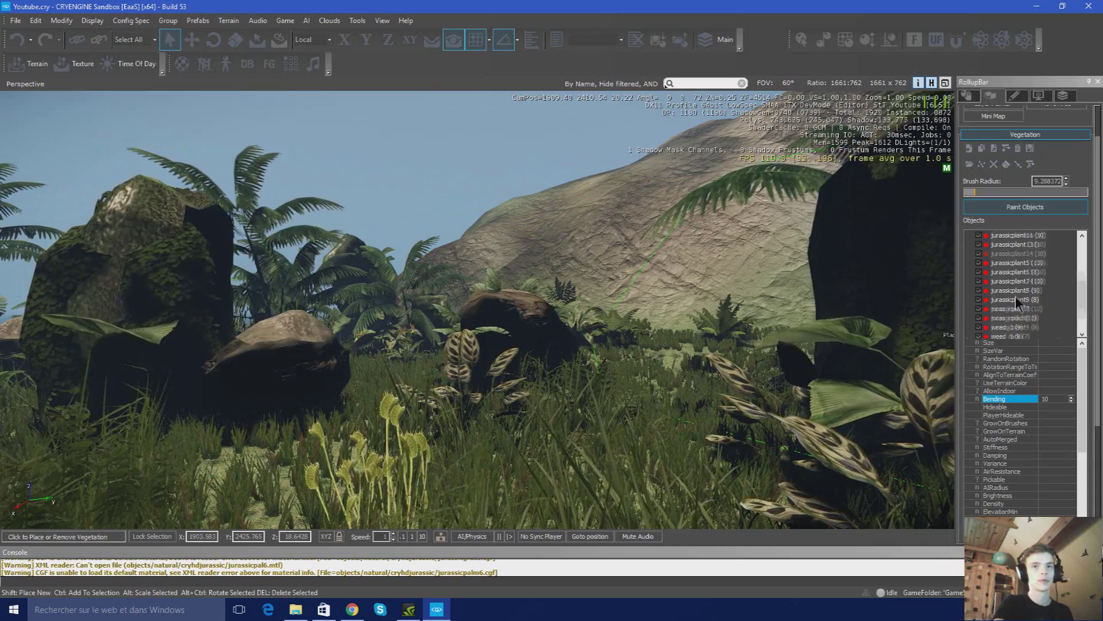
Set the Bending of the jurassicpalmlow and jurassicpalm objects to 5
scroll(1075, 307, up, 5)
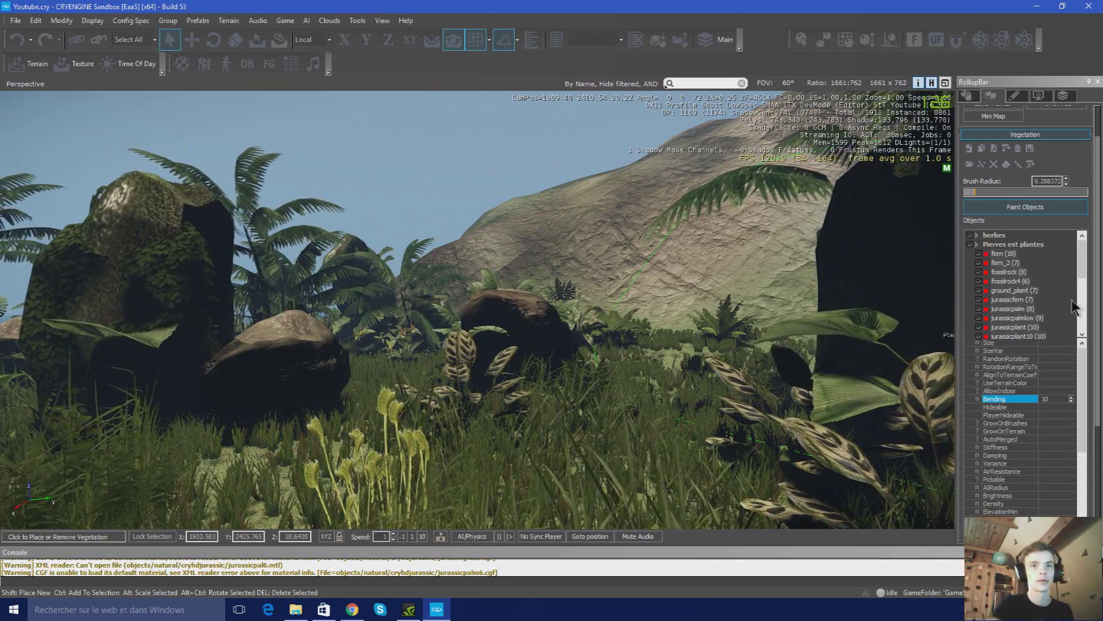
click(1024, 318)
click(1046, 399)
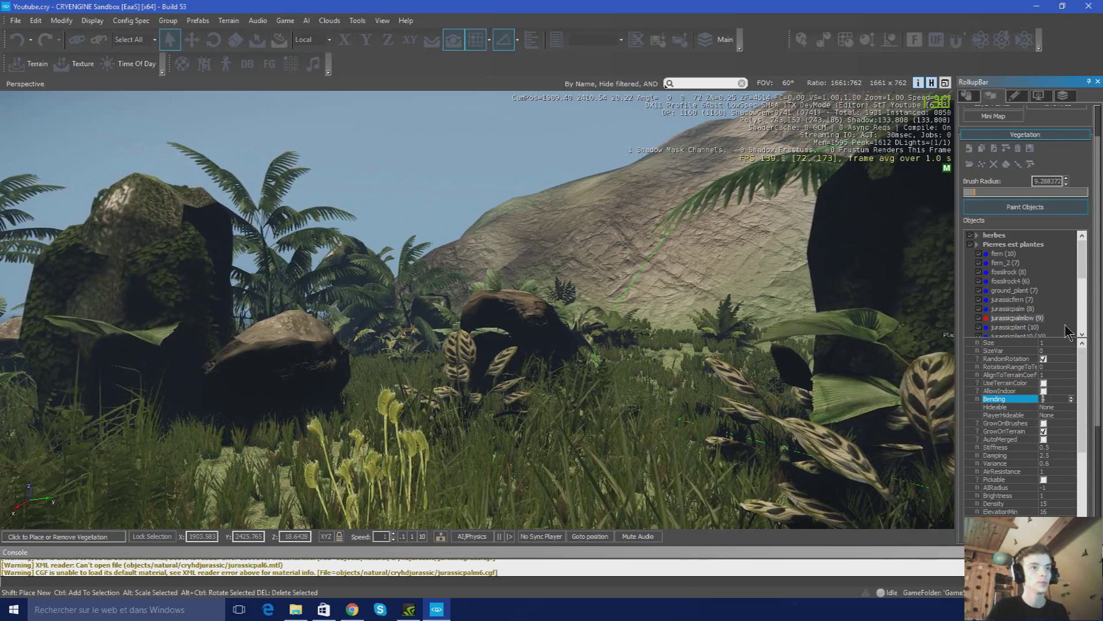
click(1031, 310)
click(1046, 398)
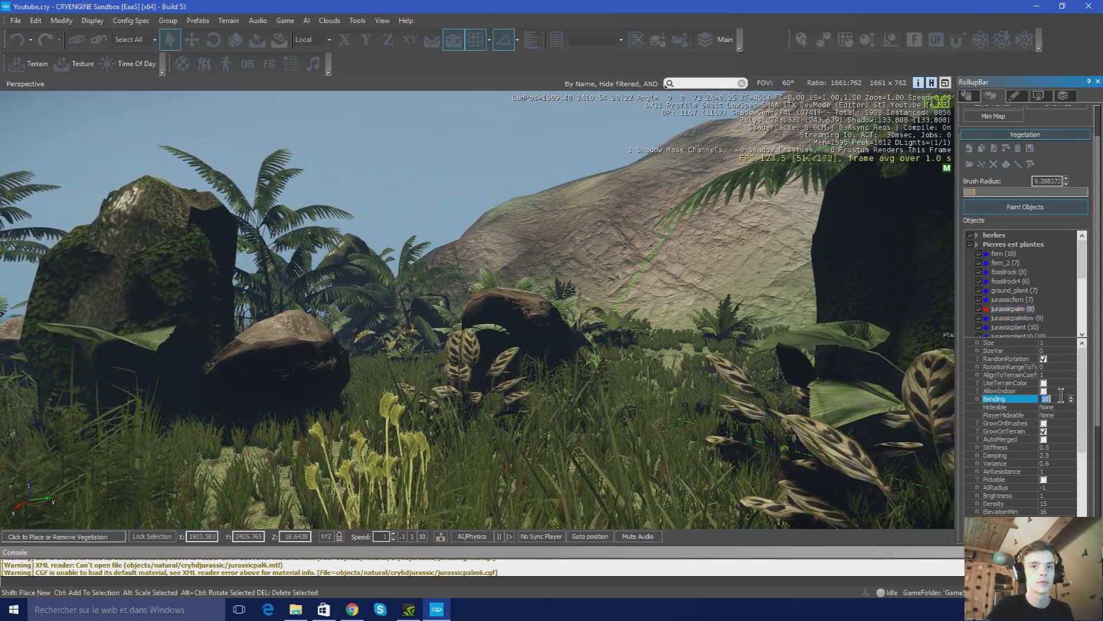
right_drag(692, 339, 691, 343)
Set the Bending of the moss_rock and moss_rock2 objects to 0
scroll(1011, 290, down, 2)
scroll(1011, 290, down, 1)
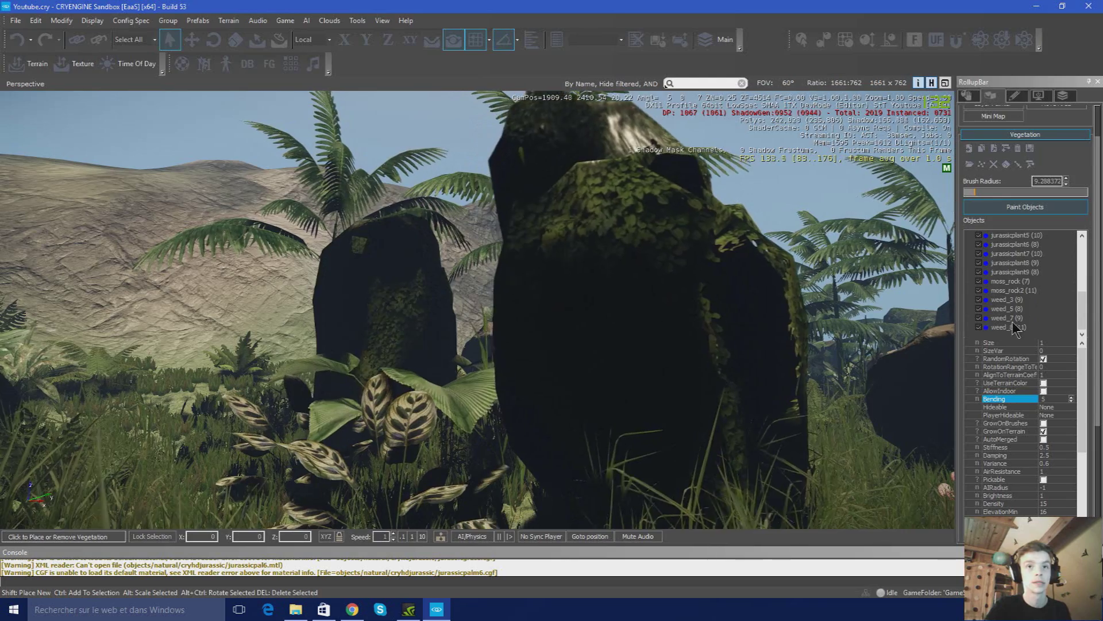
scroll(1033, 323, down, 1)
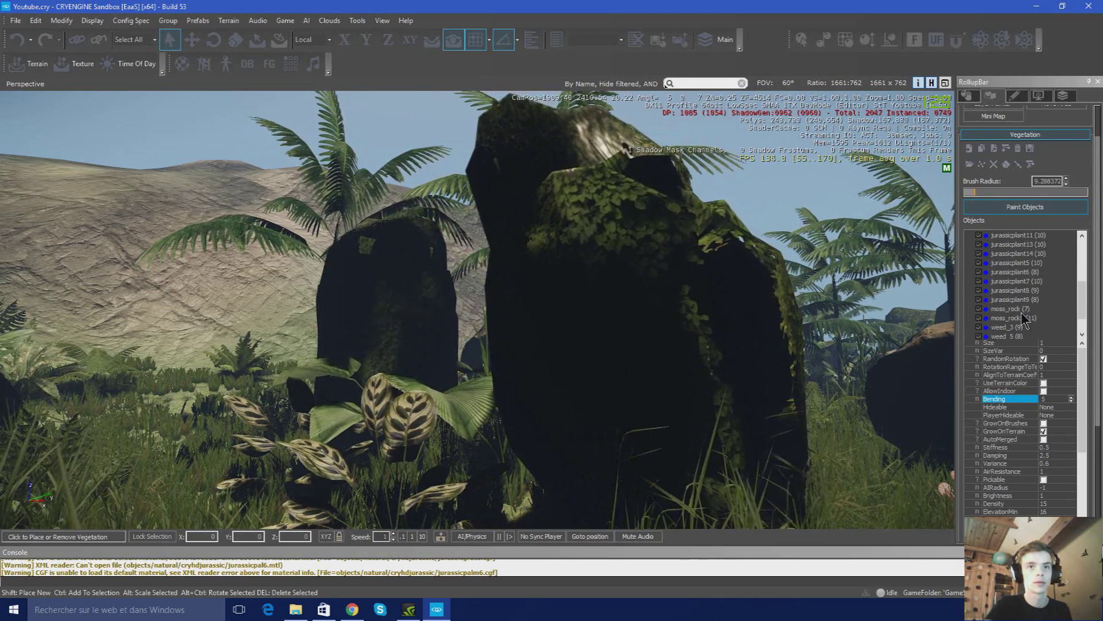
click(1010, 309)
click(1060, 399)
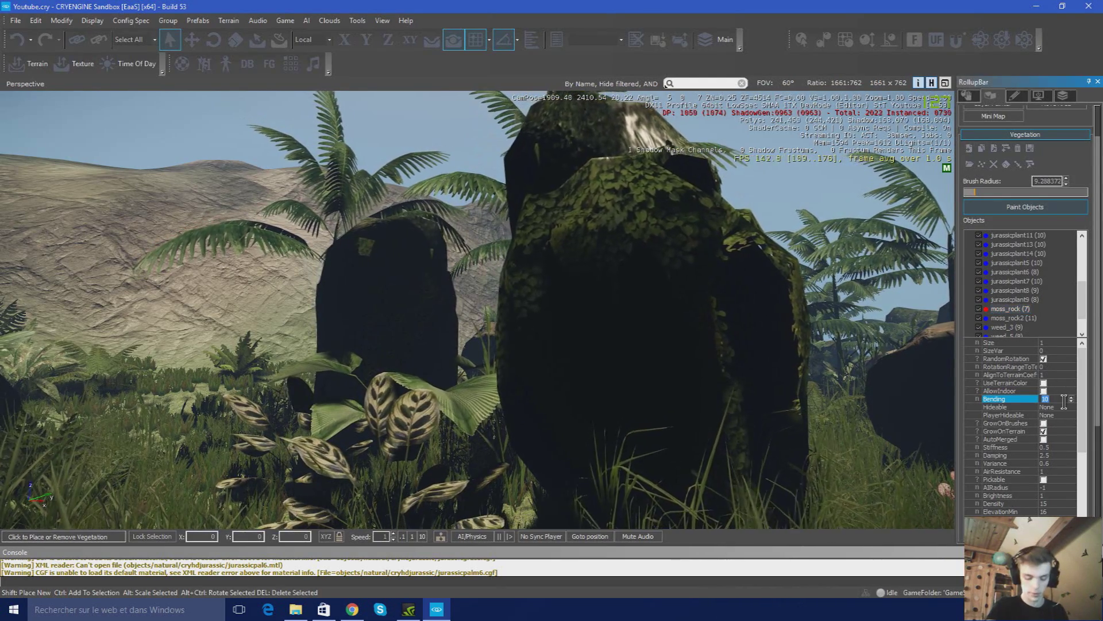
text(0)
click(1011, 318)
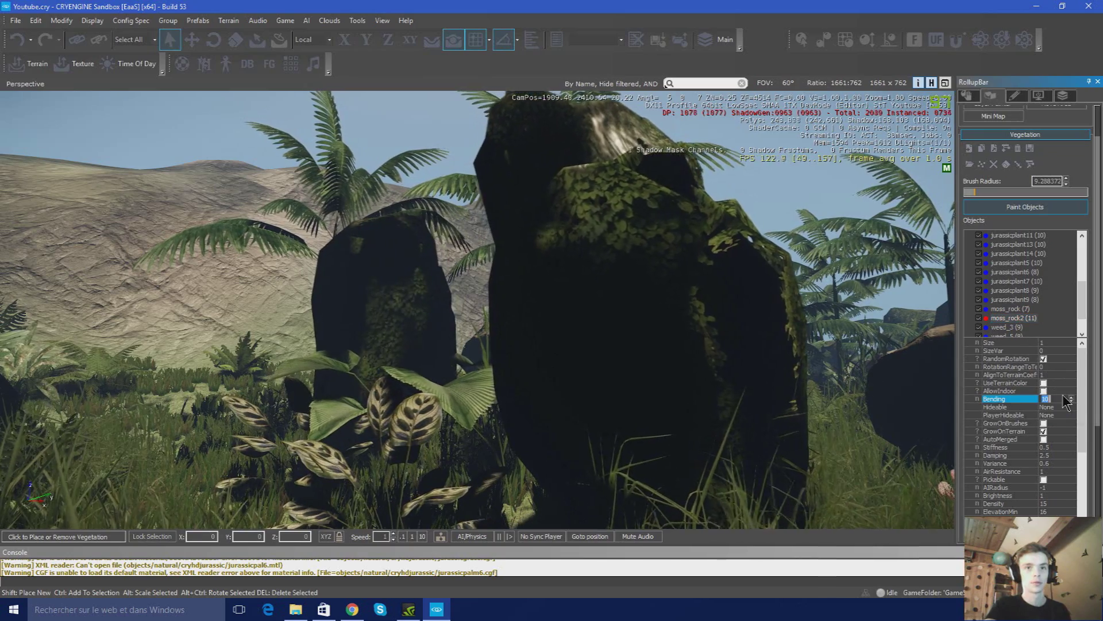
right_drag(824, 397, 819, 399)
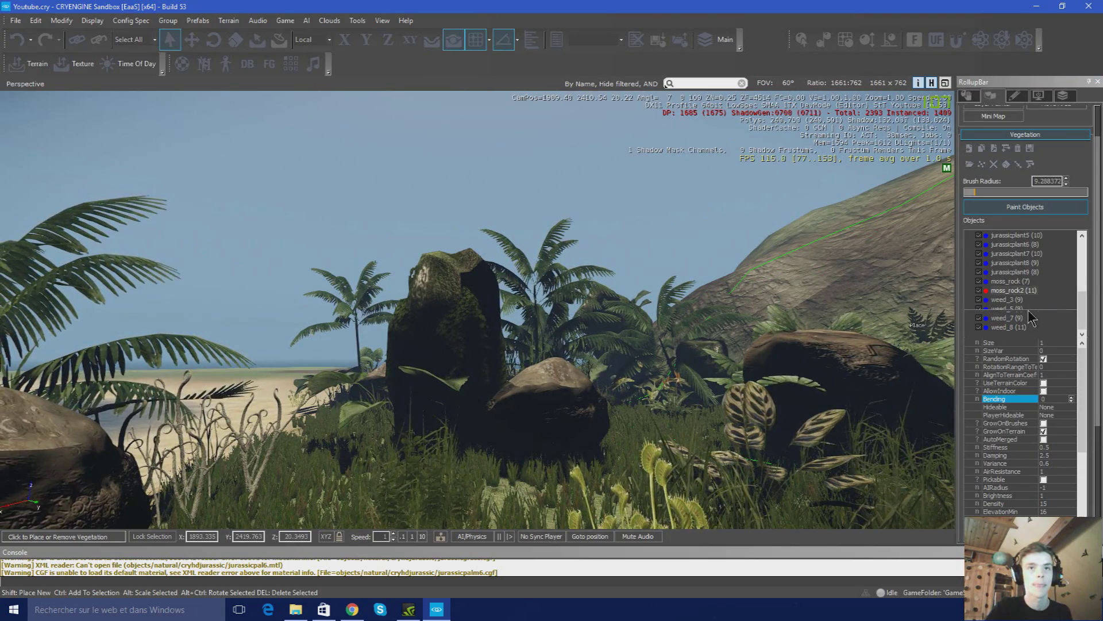
Set the Bending of the fossilrock and fossilrock4 objects to 0
click(1033, 281)
scroll(1027, 277, up, 5)
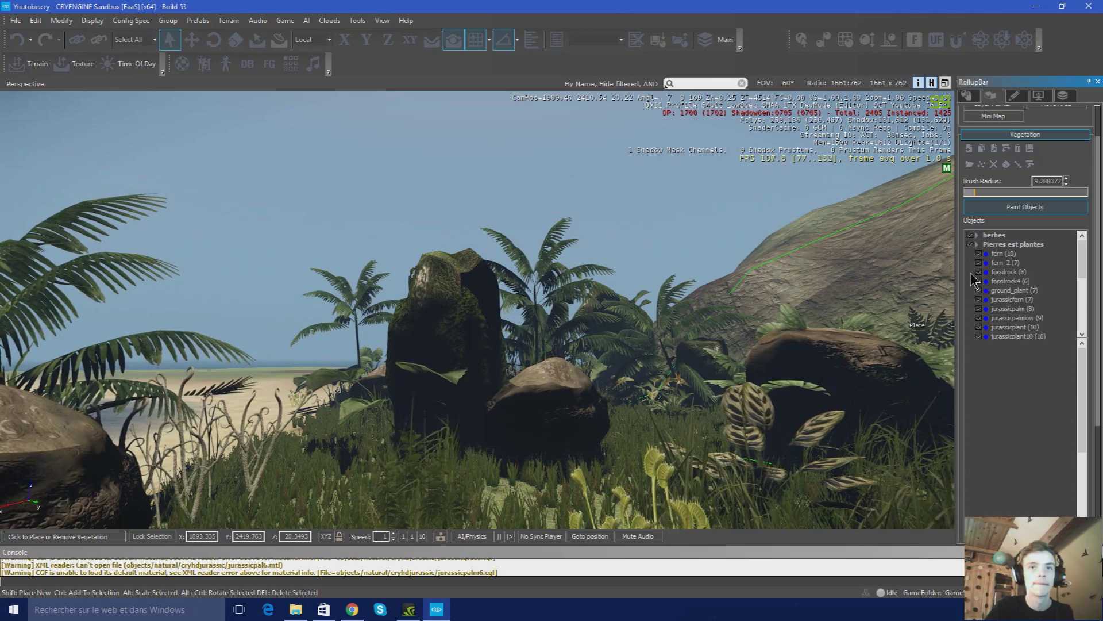
drag(971, 274, 1008, 288)
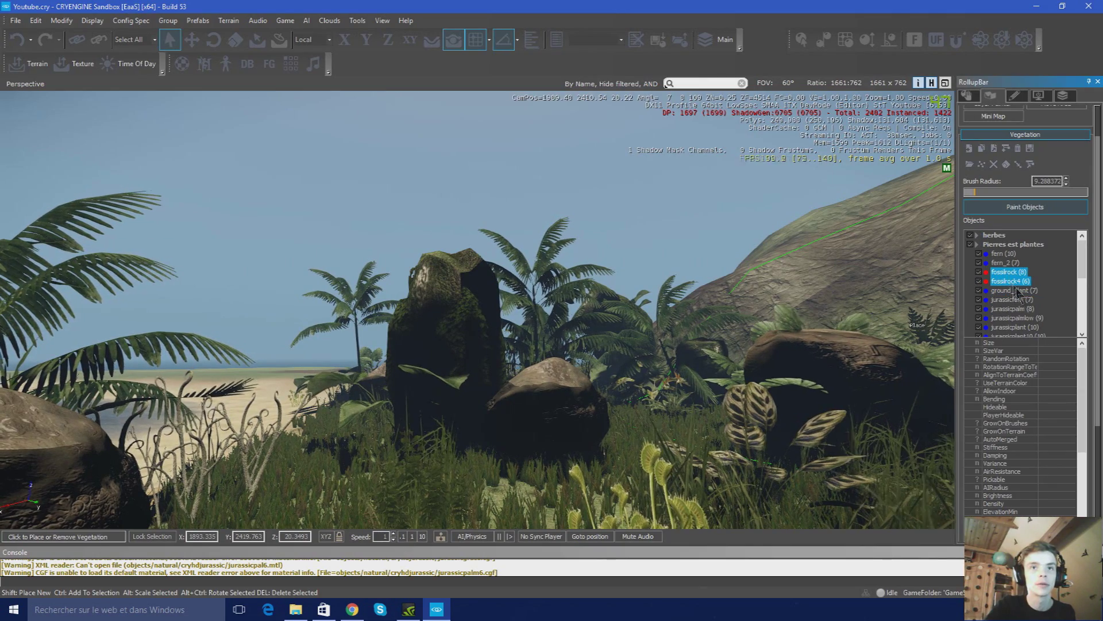
click(1059, 398)
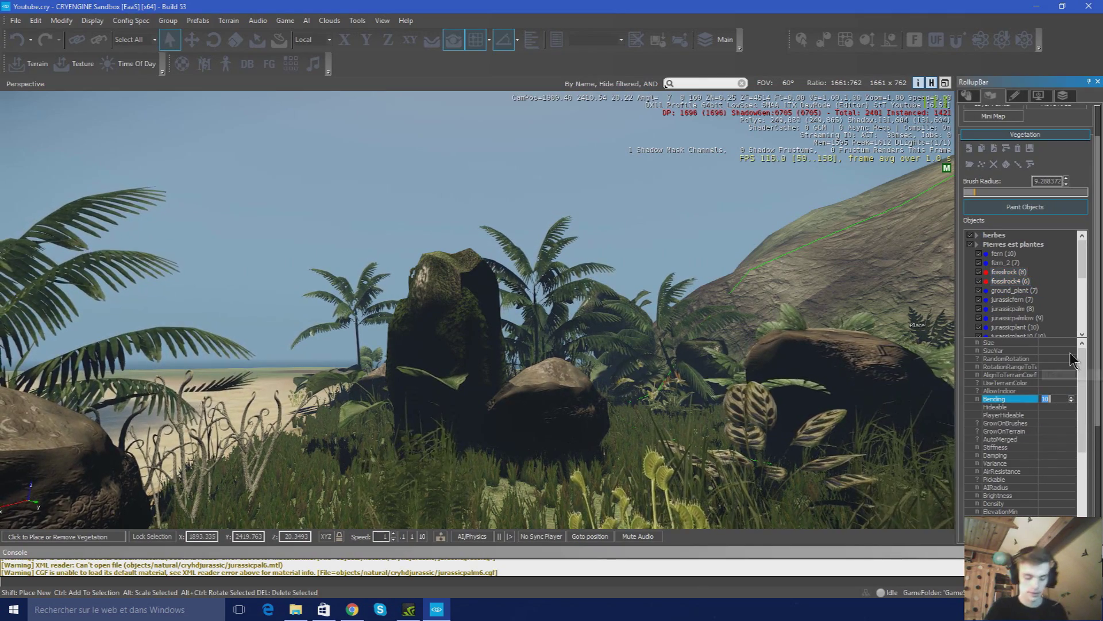
right_drag(655, 296, 761, 322)
key(w)
key(w)
key(s)
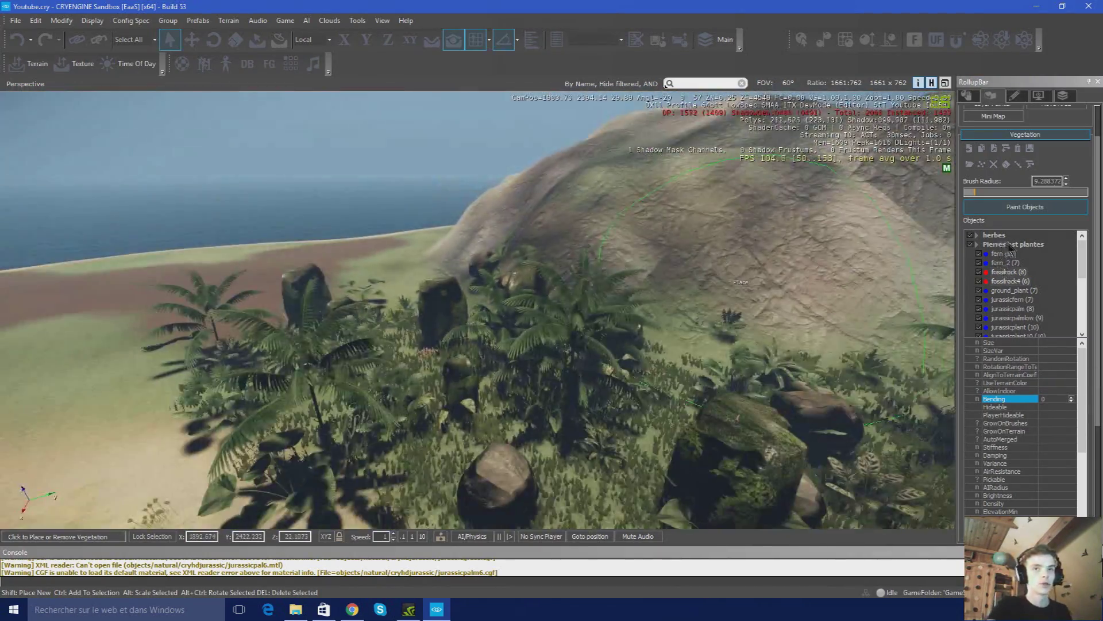
Collapse the Pierres est plantes category and create a new vegetation category named "palmier est arbres"
double_click(1009, 246)
right_click(1003, 274)
click(931, 283)
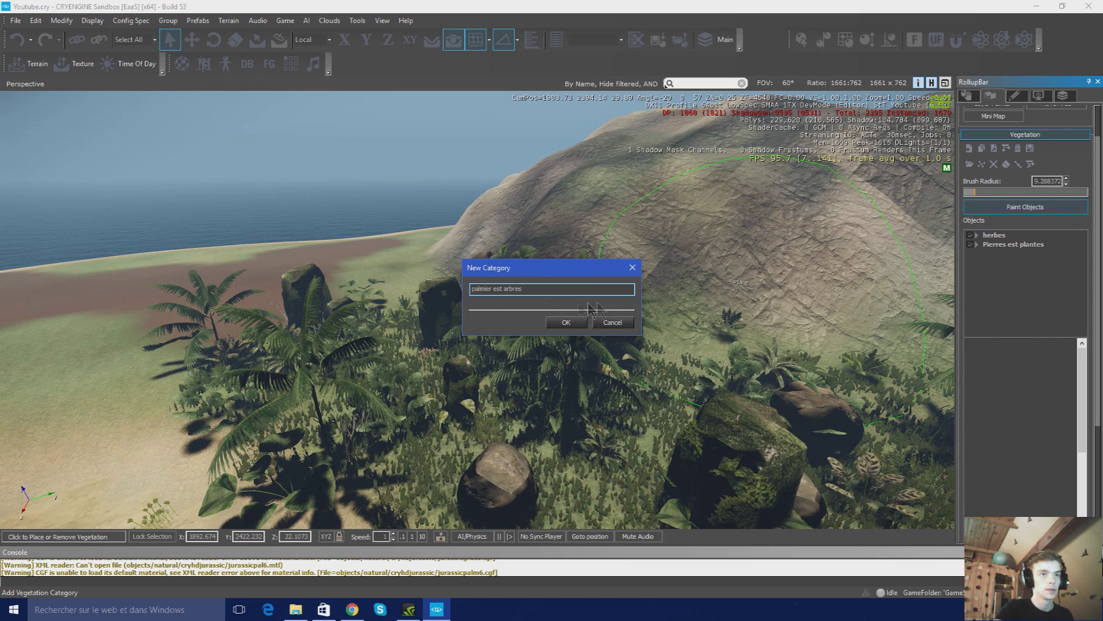
click(560, 320)
Add the jurassicpalm2 object from the cryhdjurassic folder to the palmier est arbres category
right_click(1005, 274)
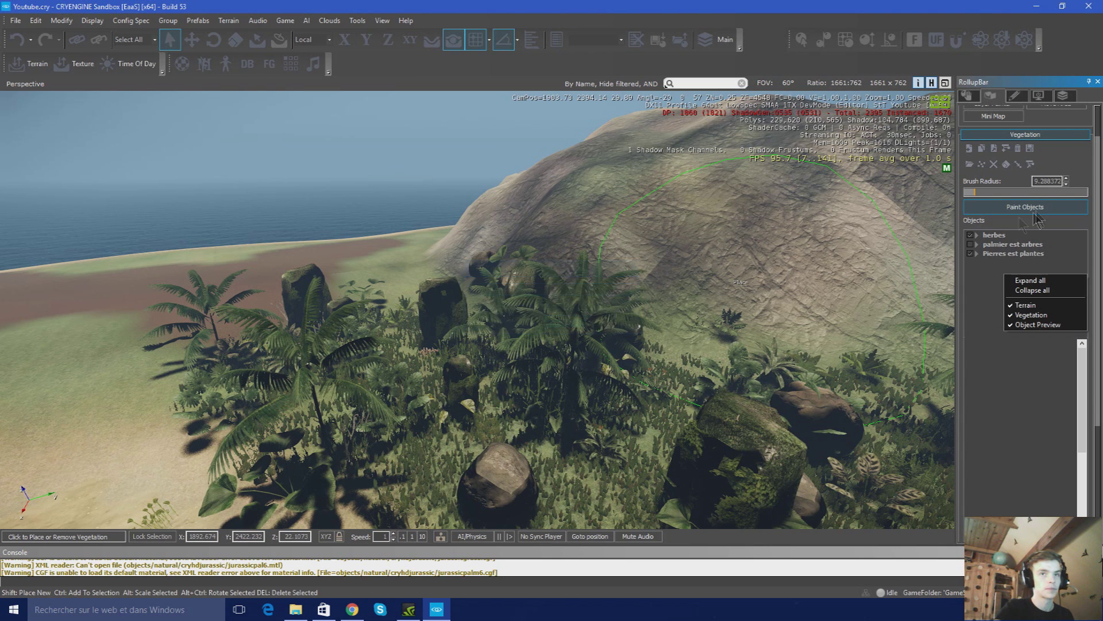
click(969, 246)
right_click(987, 244)
click(937, 286)
click(461, 220)
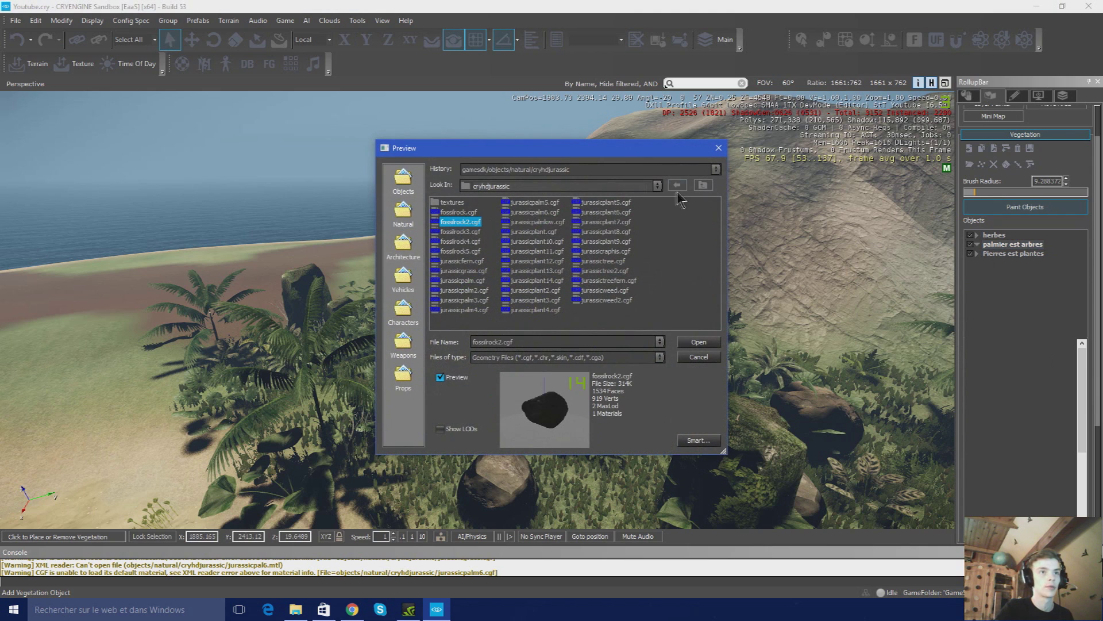
click(543, 223)
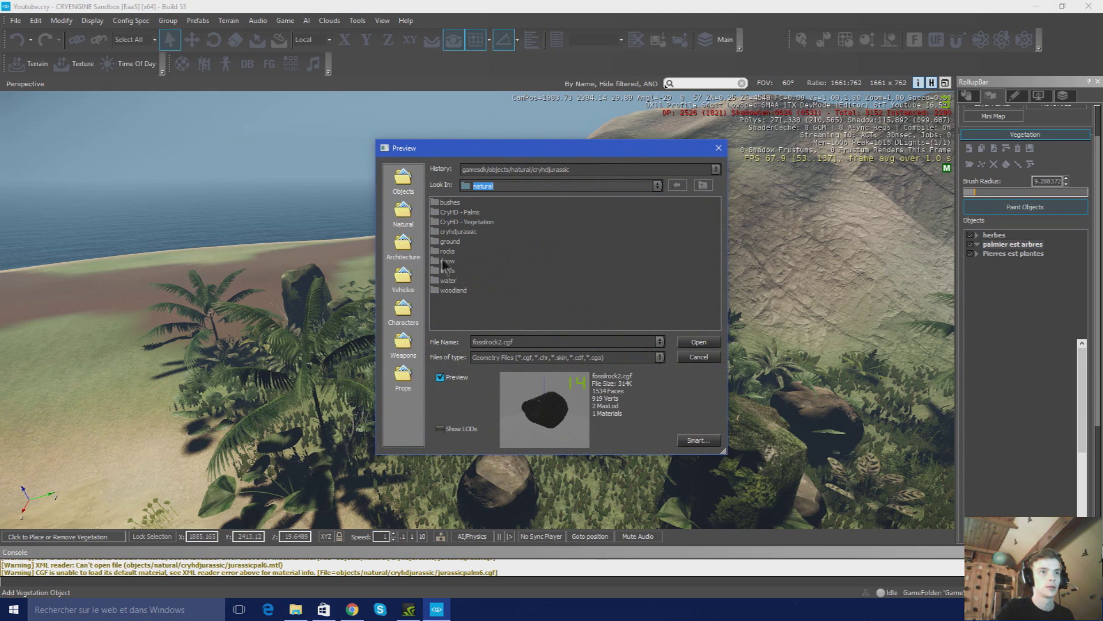
double_click(467, 233)
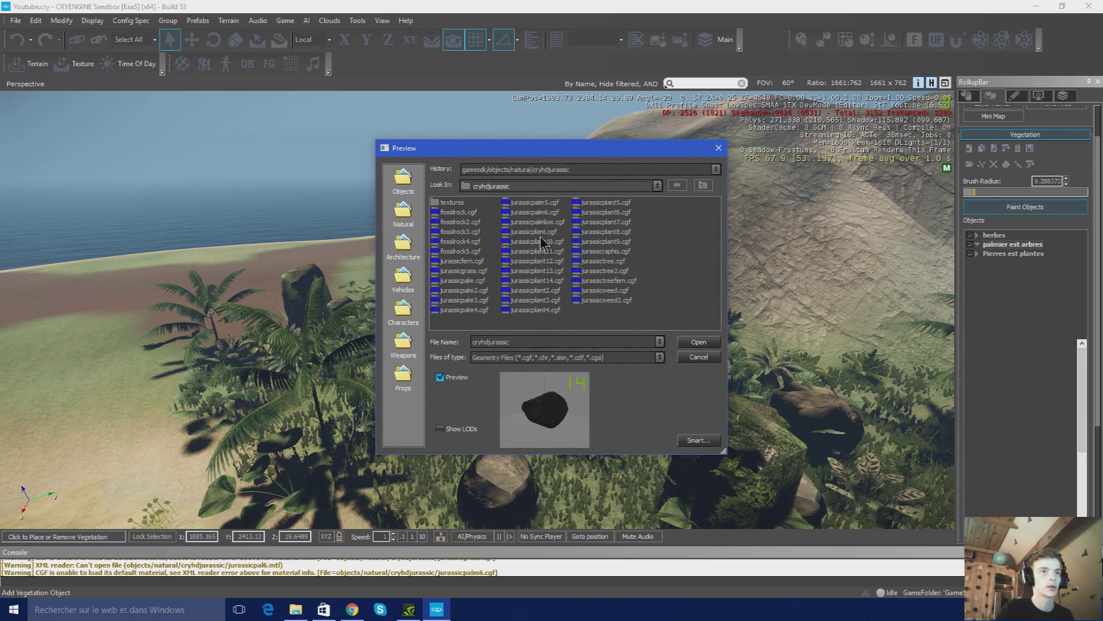
click(464, 291)
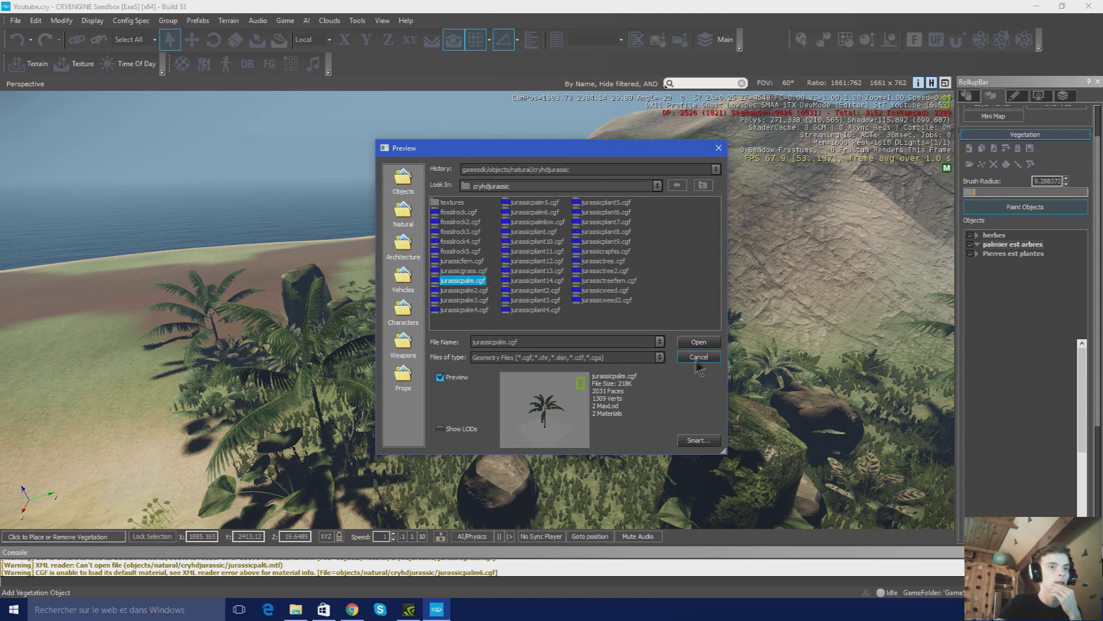
click(713, 343)
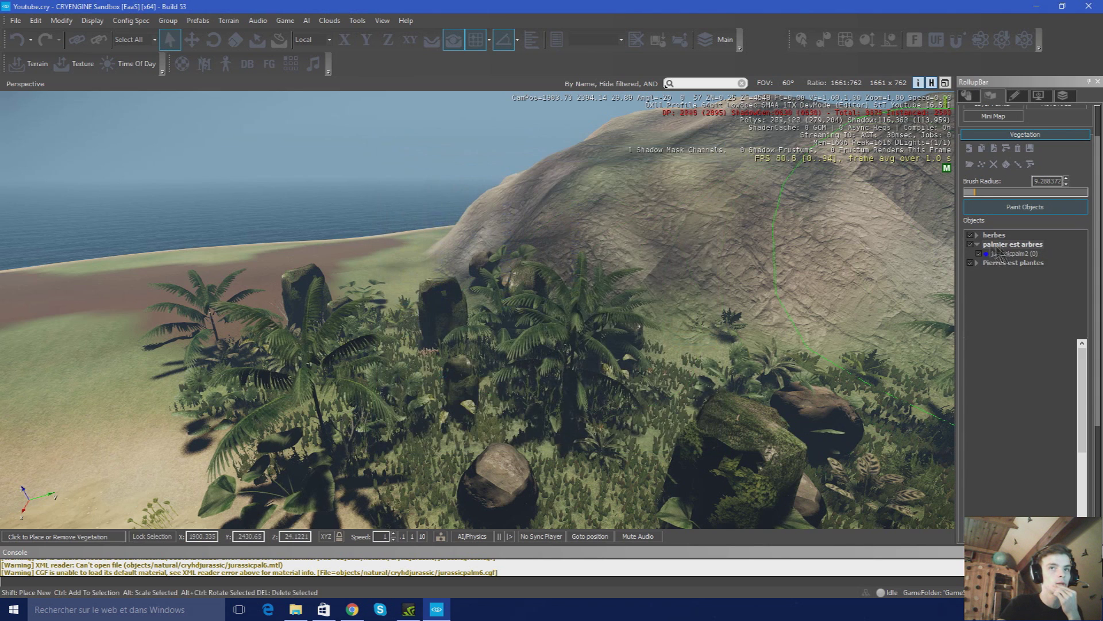
Add the jurassicpalm3 and jurassicpalm4 objects to the palmier est arbres category
right_click(987, 246)
click(899, 286)
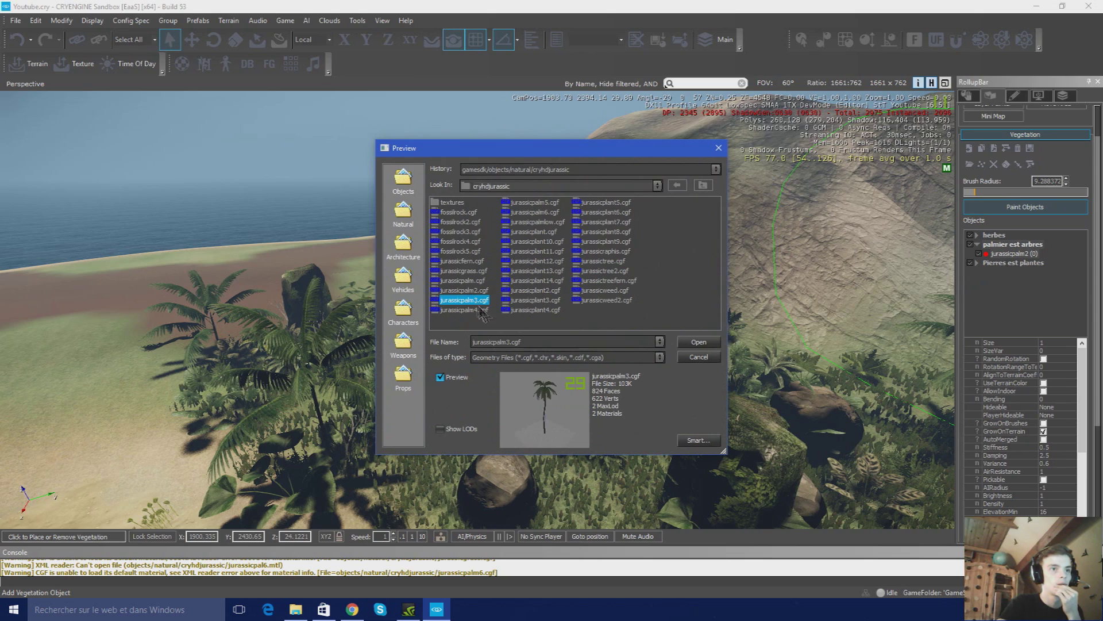
click(699, 342)
right_click(1000, 245)
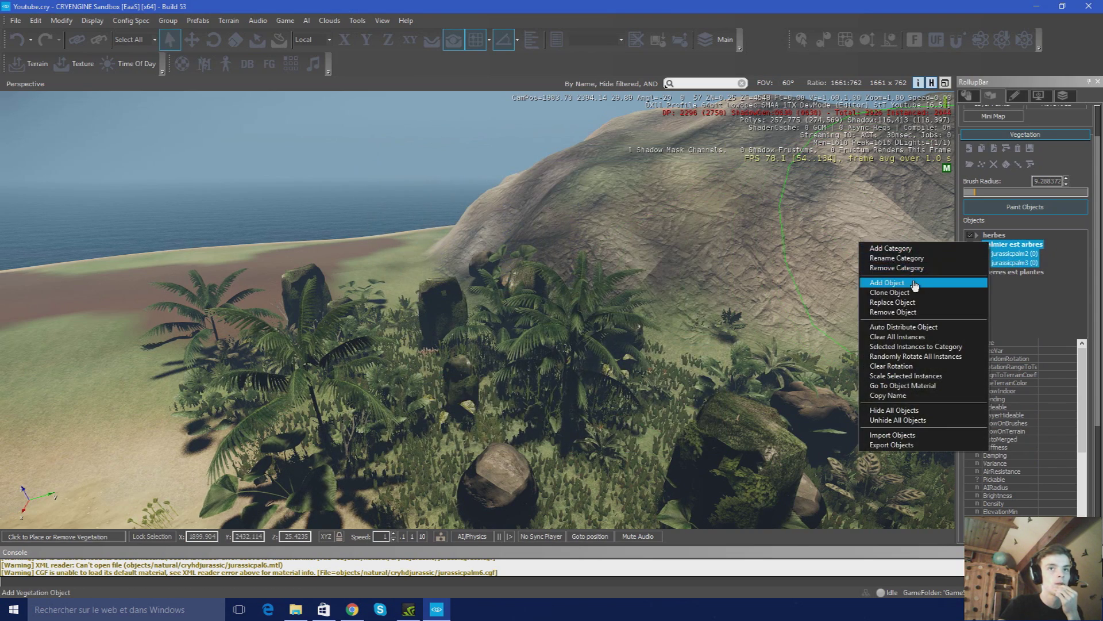
click(900, 286)
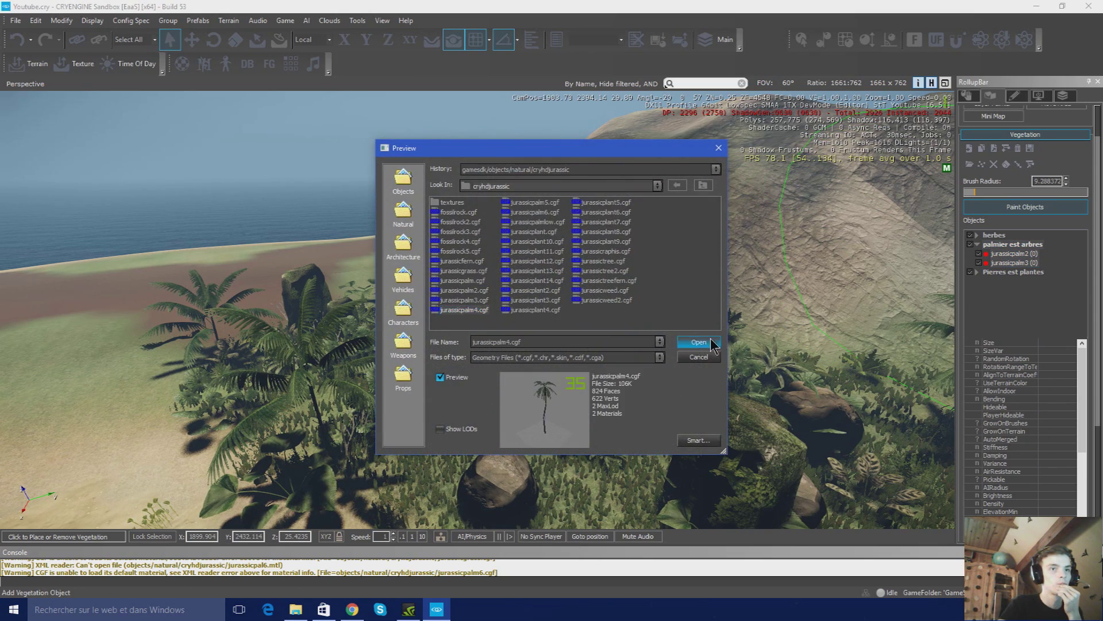
click(712, 344)
Add the jurassicpalm5 object to the palmier est arbres category
right_click(989, 246)
click(903, 287)
click(460, 251)
click(477, 270)
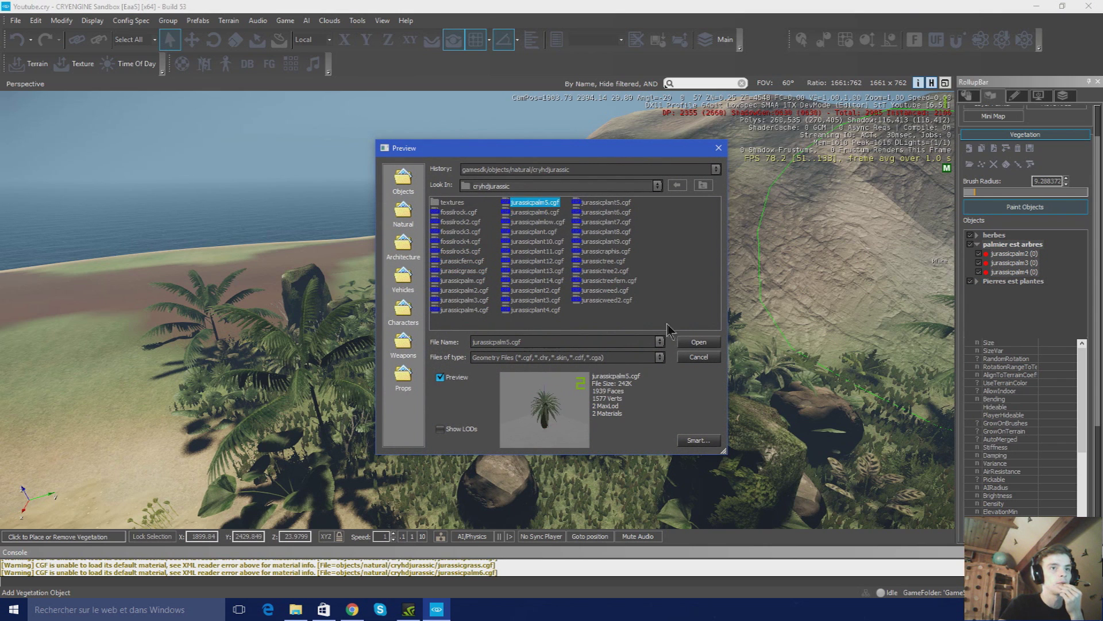
click(698, 342)
Add the jurassictreefern and jurassicraphis objects to the palmier est arbres category
right_click(989, 246)
click(903, 286)
click(537, 241)
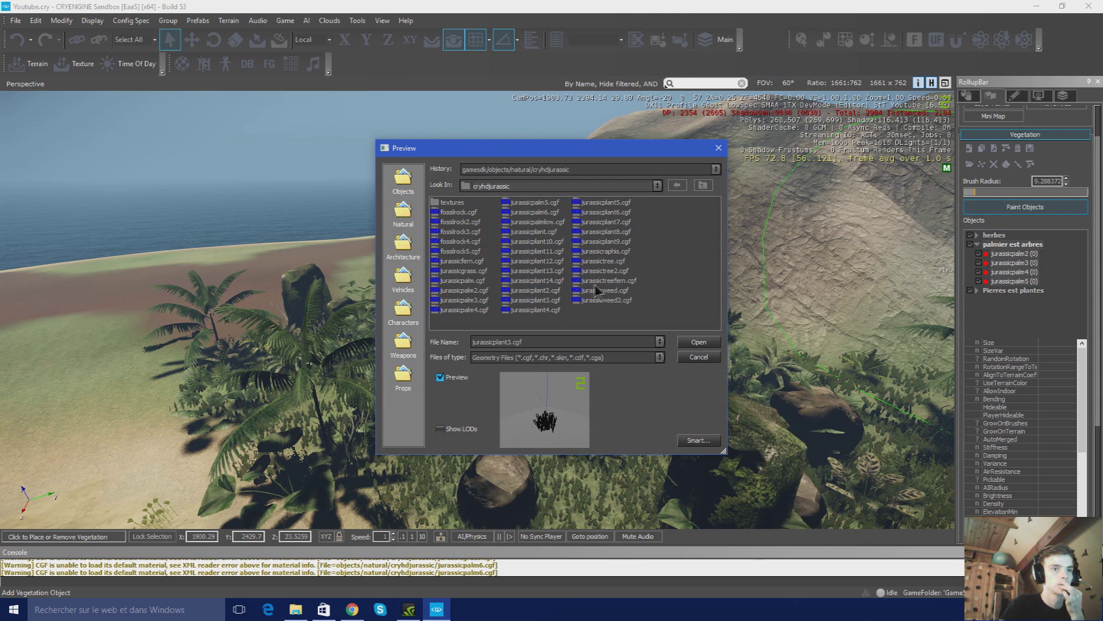
click(697, 342)
right_click(998, 245)
click(931, 291)
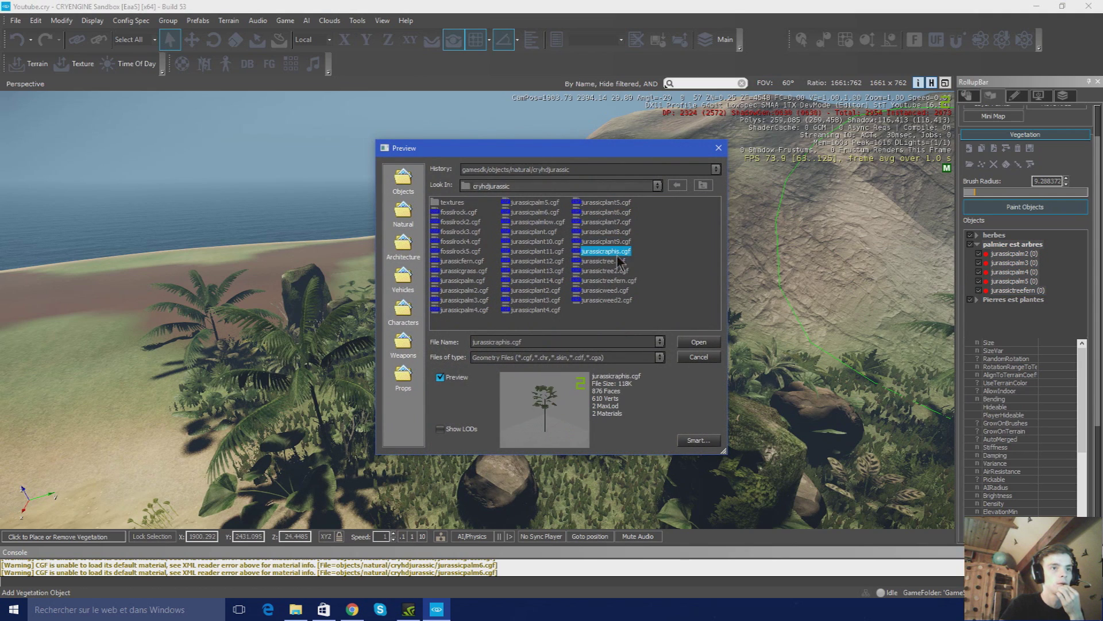
click(698, 343)
Add the areca_palm object from the CryHD - Palms folder under natural to the palmier est arbres category
right_click(998, 244)
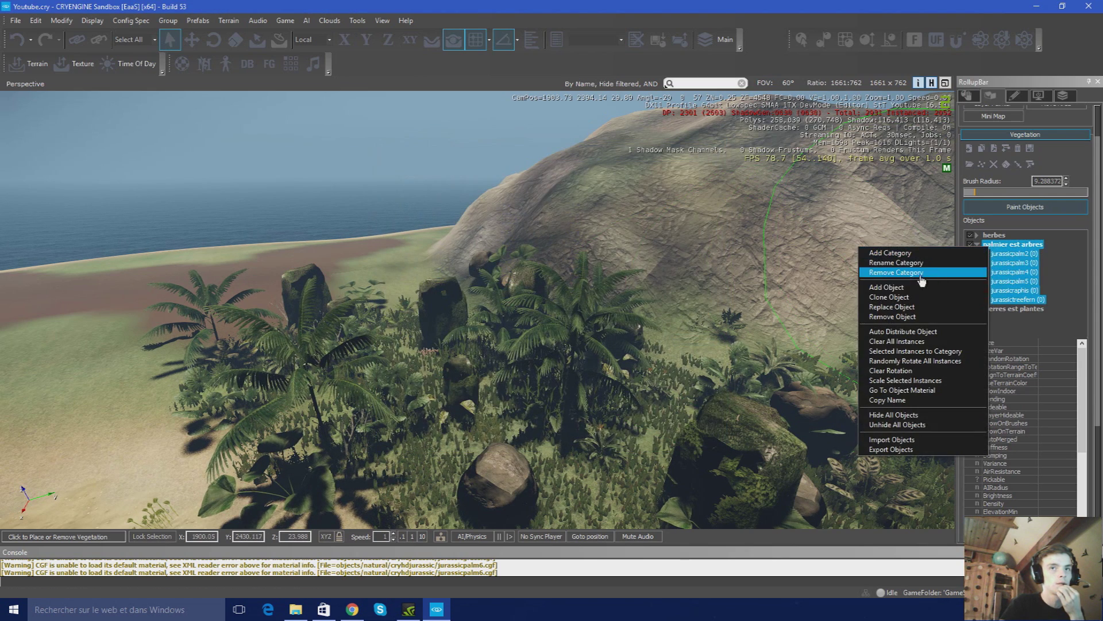
click(931, 290)
click(628, 253)
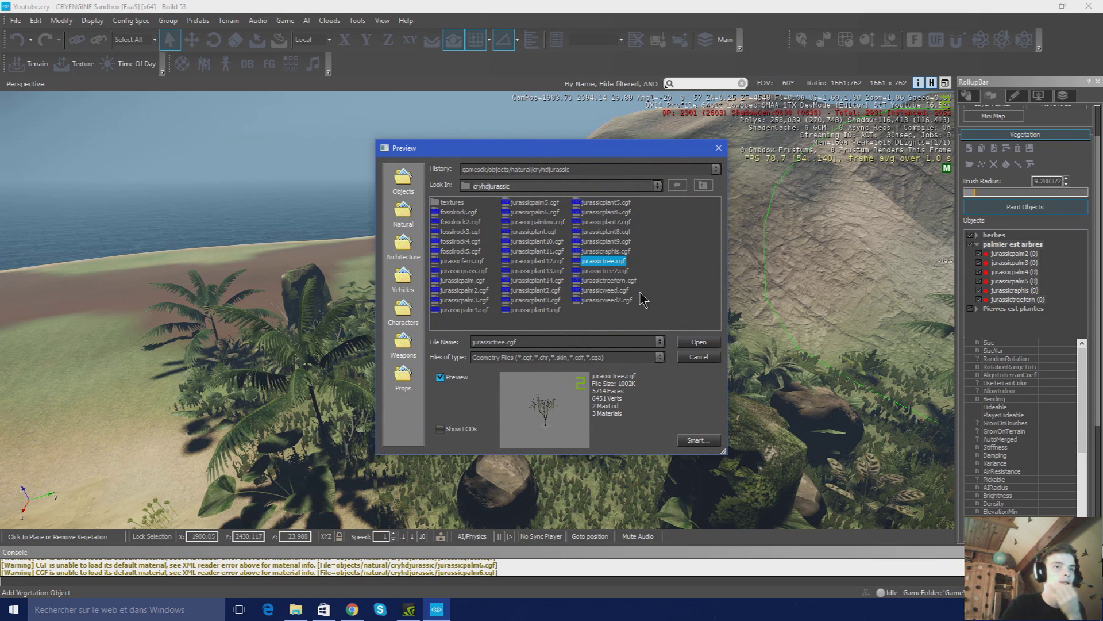
click(657, 186)
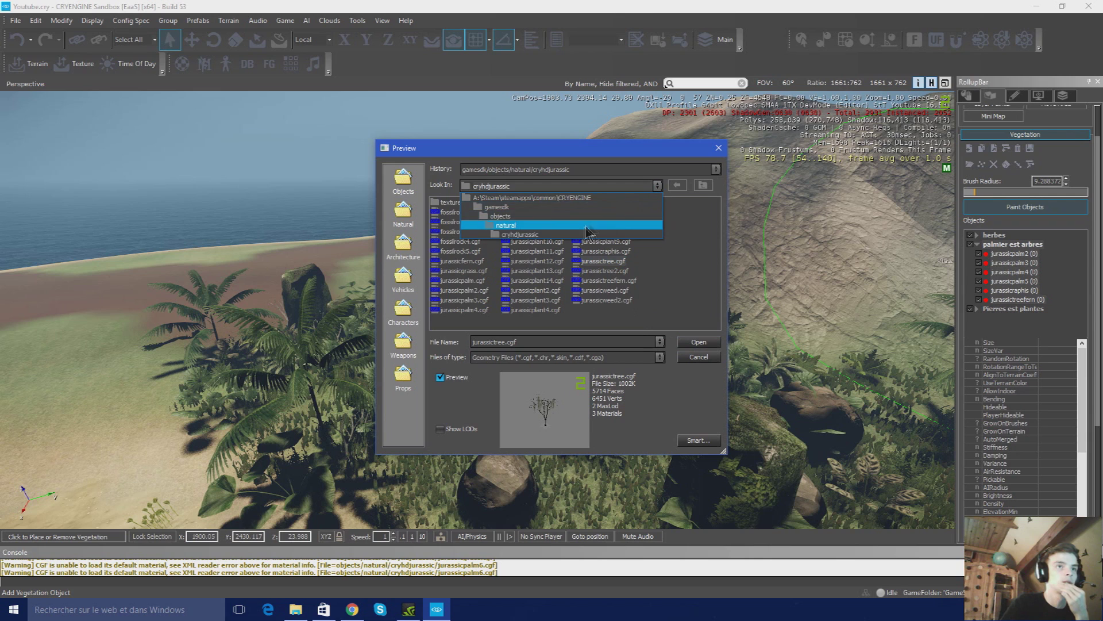
click(575, 226)
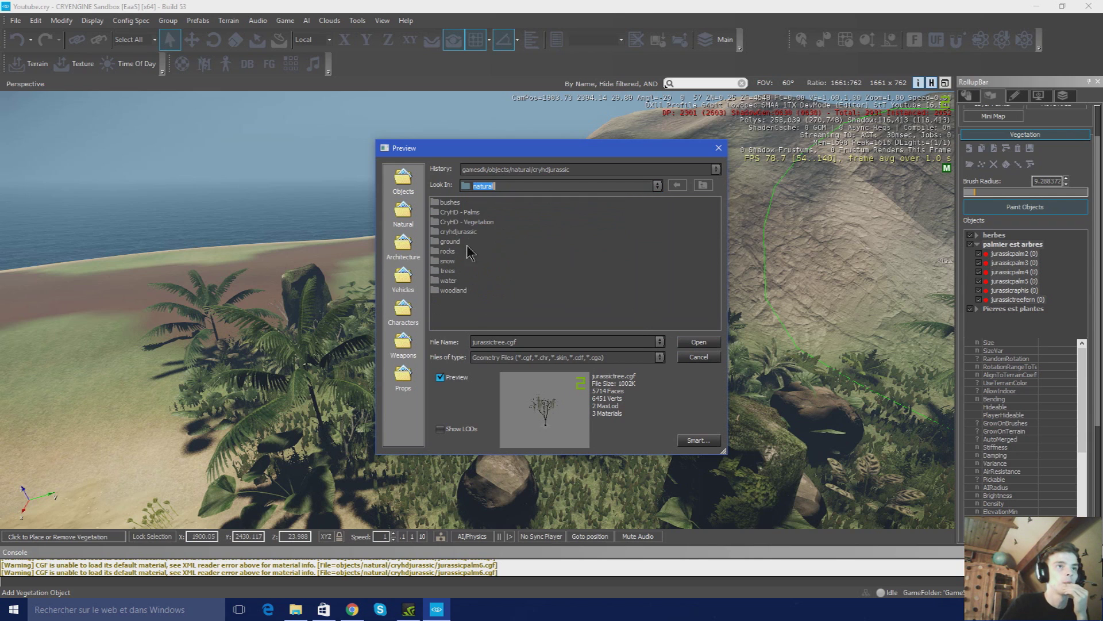
double_click(472, 215)
click(462, 213)
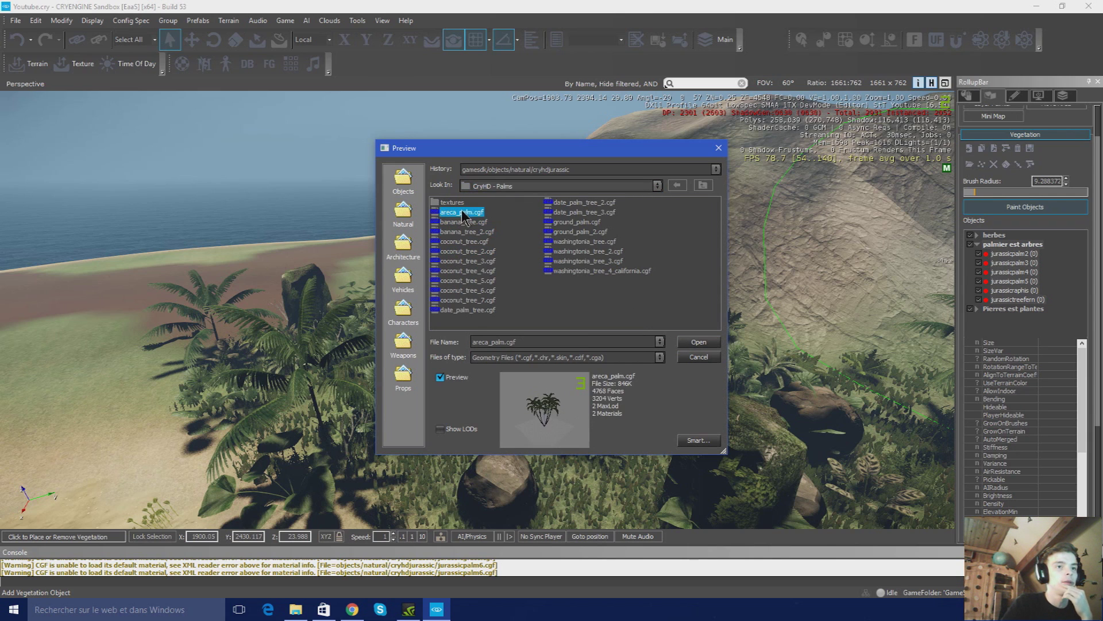
click(699, 342)
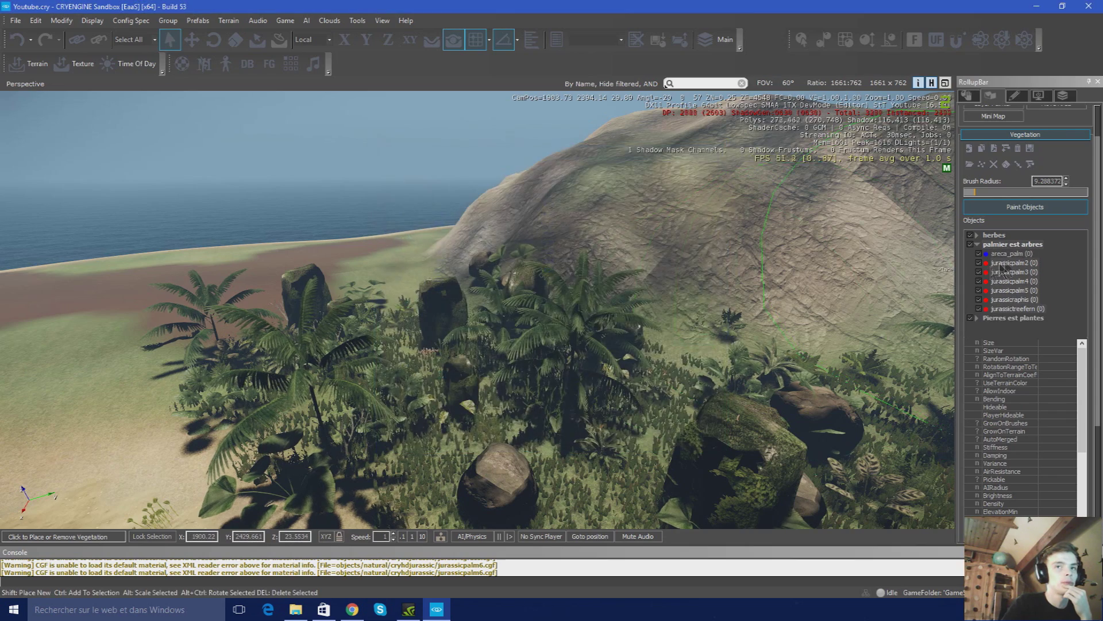
Add the banana_tree_2 object to the palmier est arbres category
right_click(1011, 242)
click(943, 283)
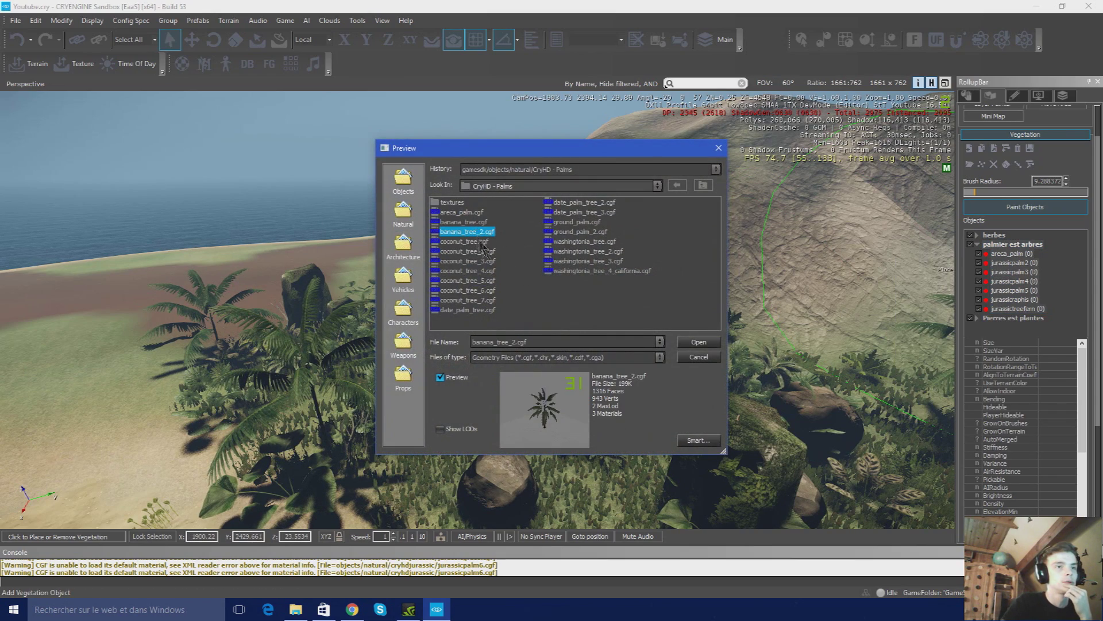
click(699, 342)
right_click(1012, 244)
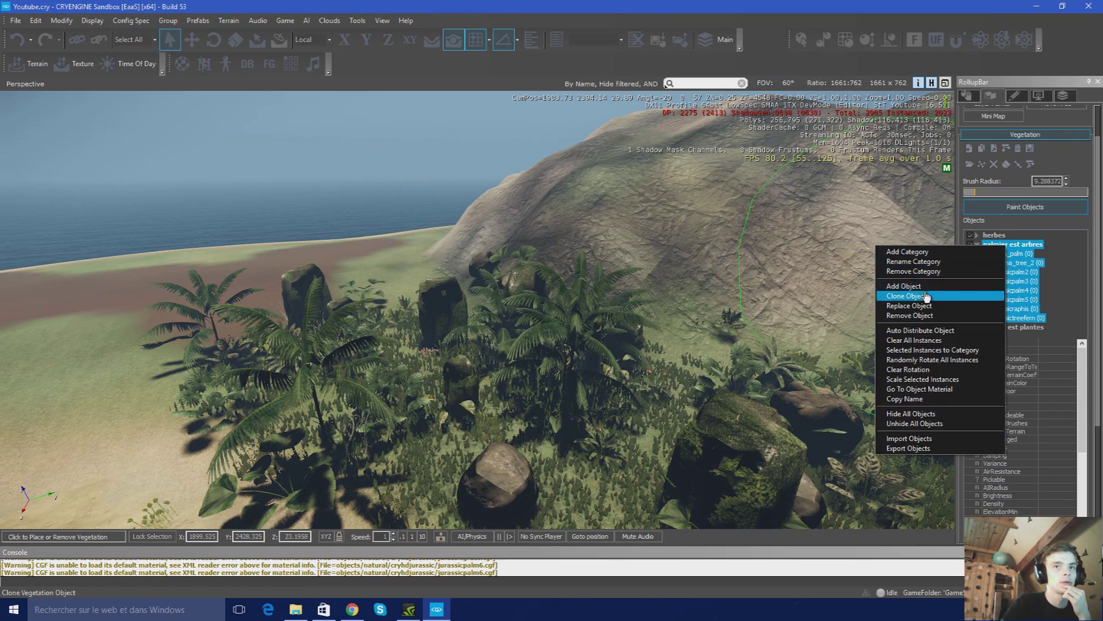
click(977, 298)
click(612, 322)
Add the ground_palm_2 and ground_palm objects to the palmier est arbres category
right_click(1011, 241)
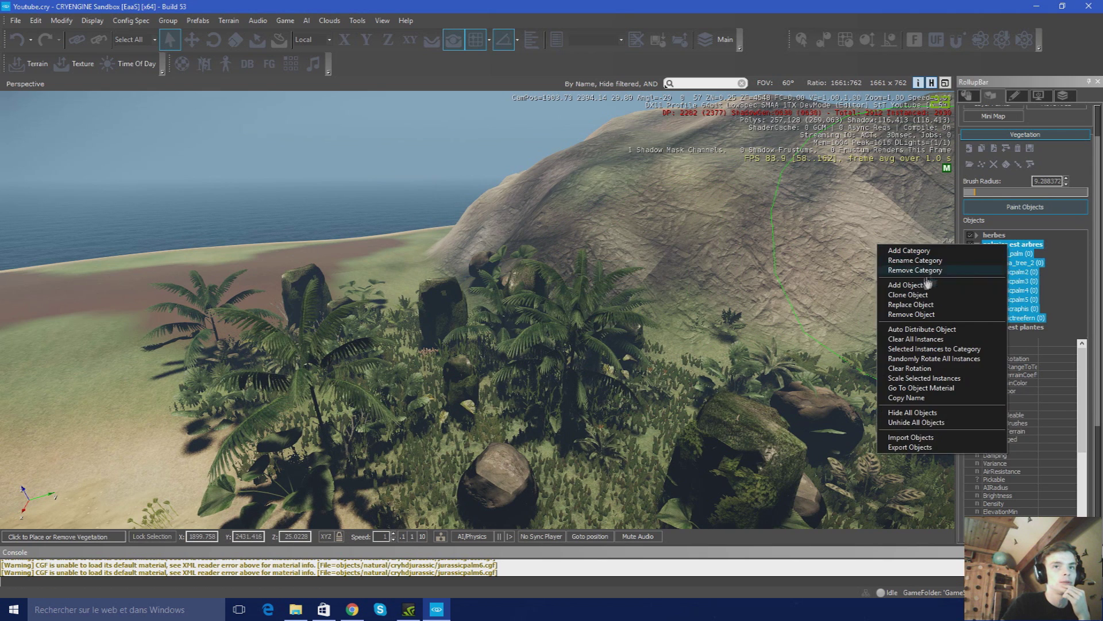
click(943, 284)
click(580, 262)
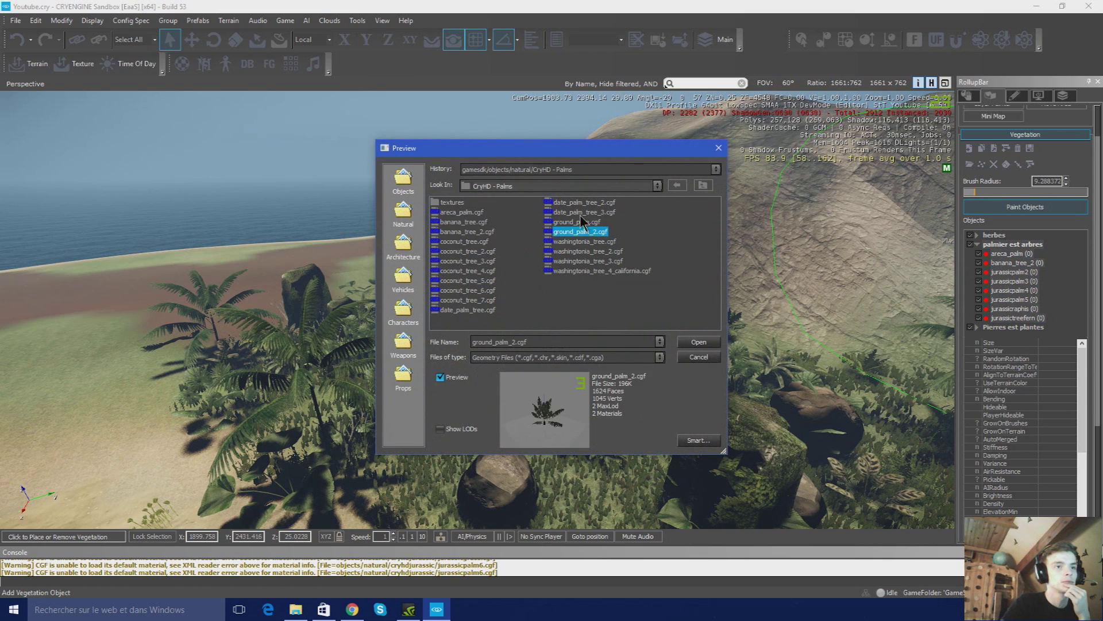
click(684, 342)
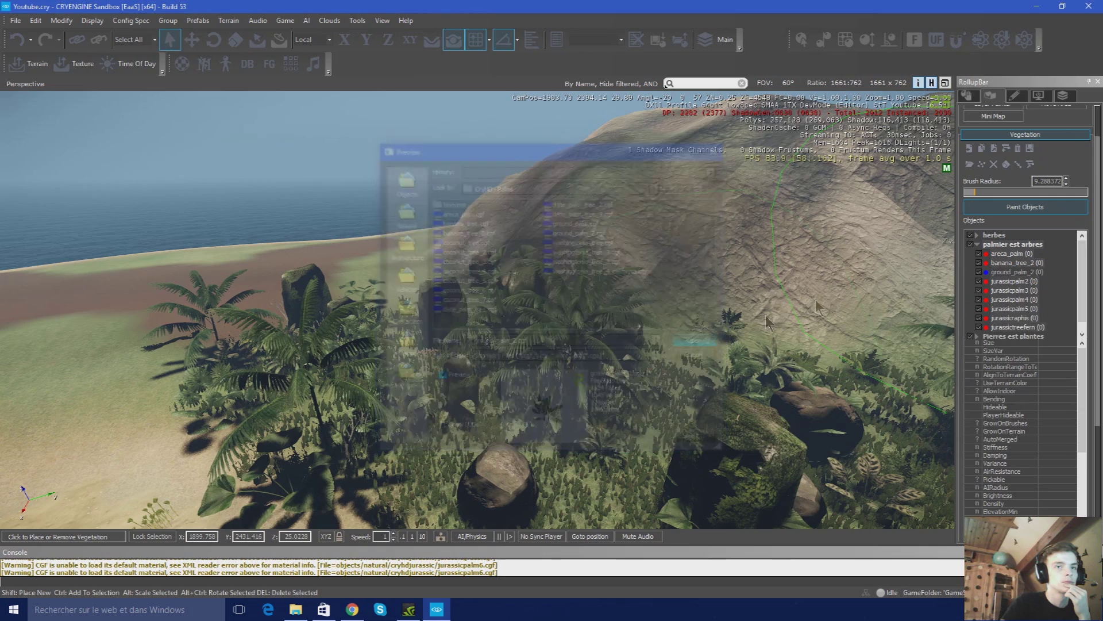
right_click(1011, 242)
click(933, 283)
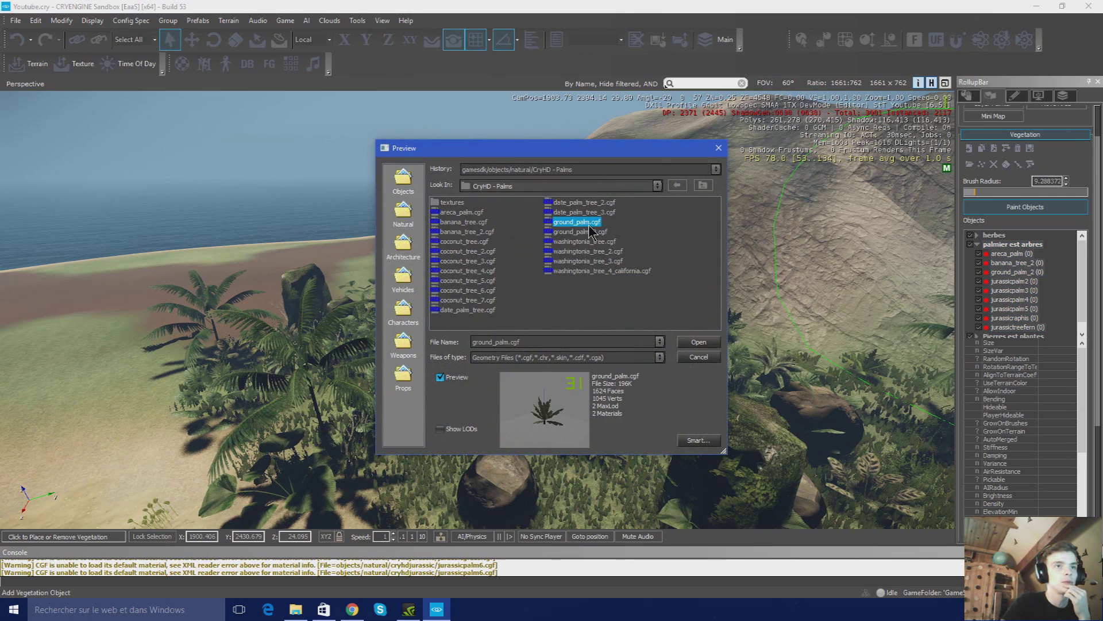
click(717, 343)
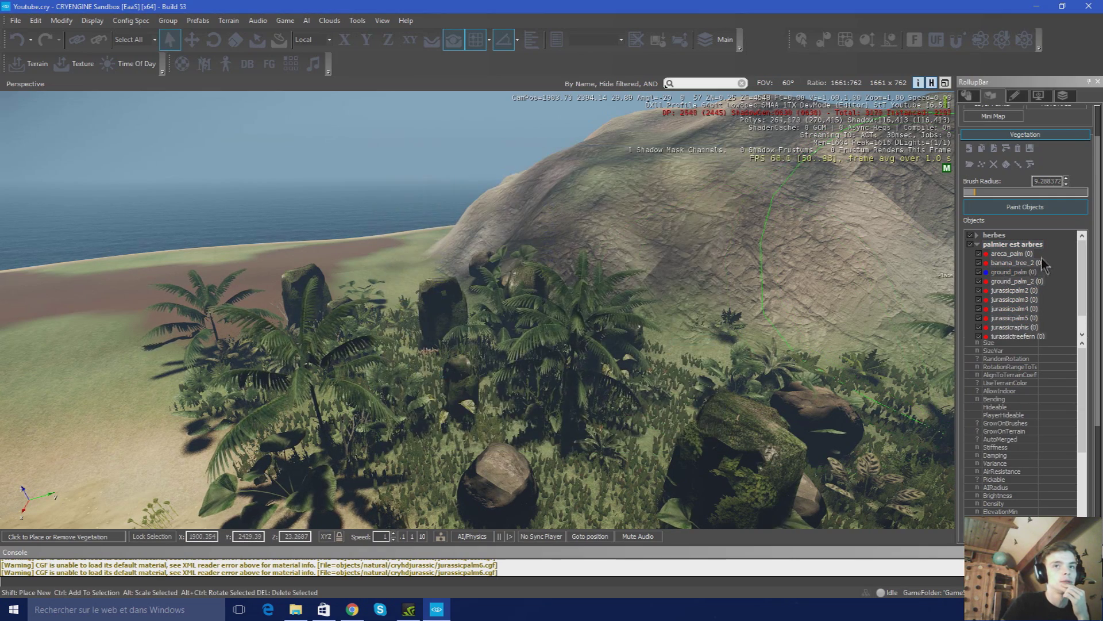
Add the date_palm_tree_3 and date_palm_tree_2 objects to the palmier est arbres category
right_click(1012, 241)
click(934, 281)
click(597, 213)
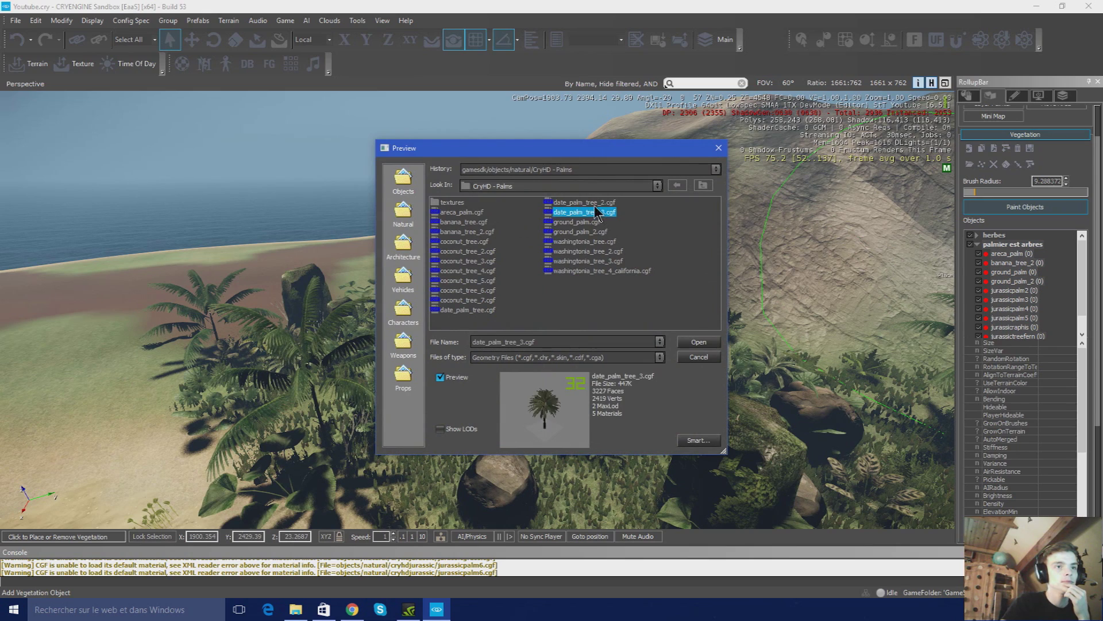
click(715, 343)
right_click(1011, 242)
click(934, 282)
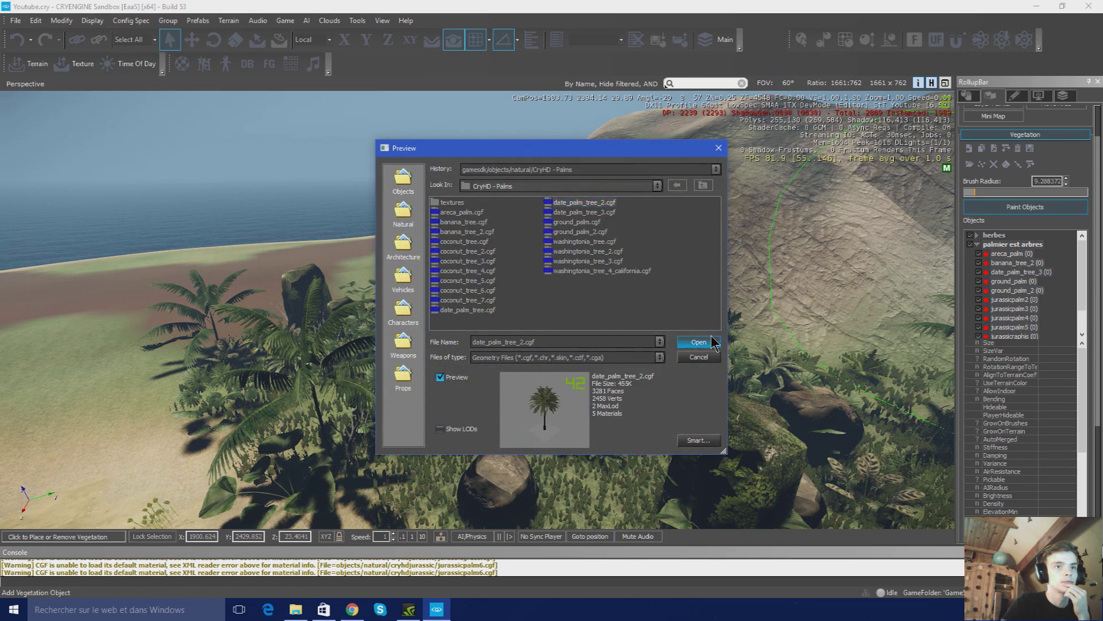
click(699, 342)
Add the coconut_tree_6 and coconut_tree_4 objects to the palmier est arbres category
right_click(1012, 244)
click(1000, 290)
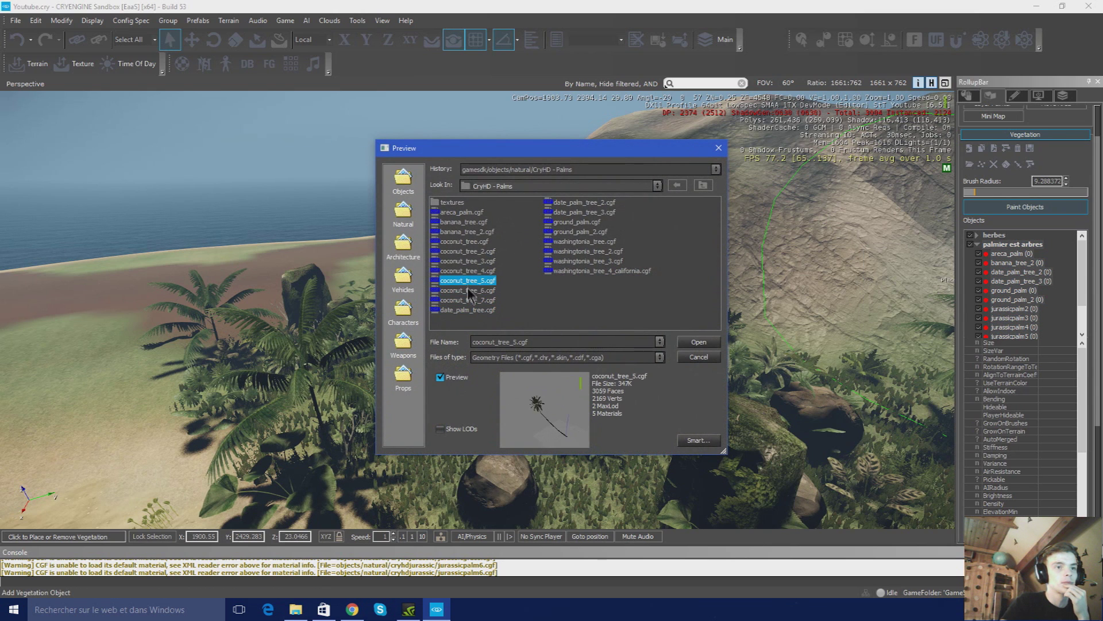
click(698, 342)
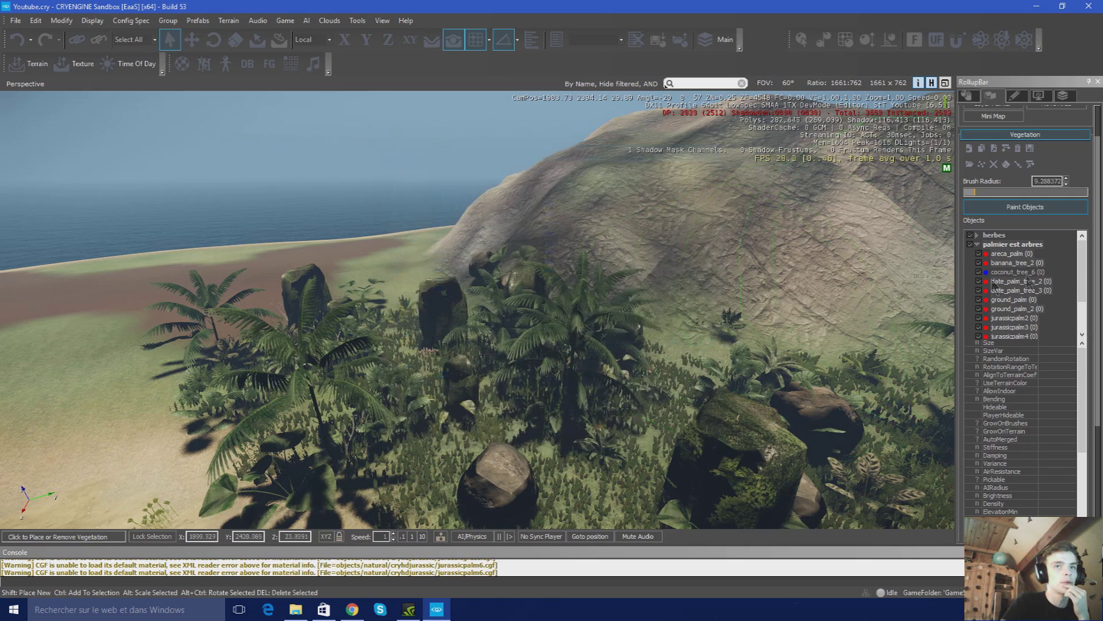
right_click(1022, 247)
click(999, 290)
click(487, 272)
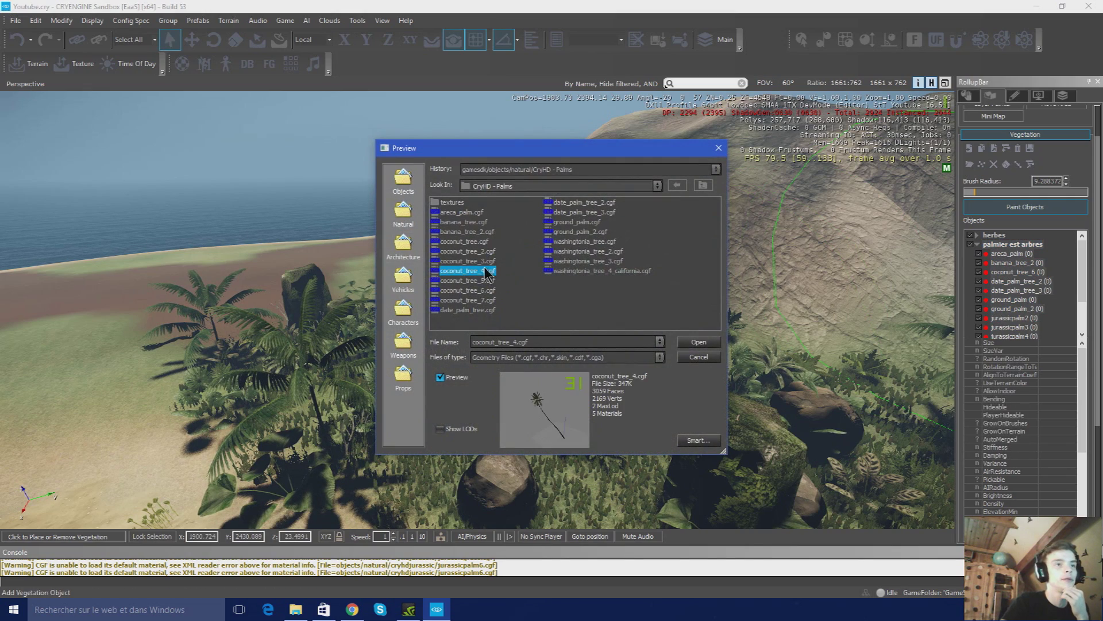
click(710, 344)
Select all objects in the palmier est arbres category and enable RandomRotation for them
drag(969, 255, 1043, 326)
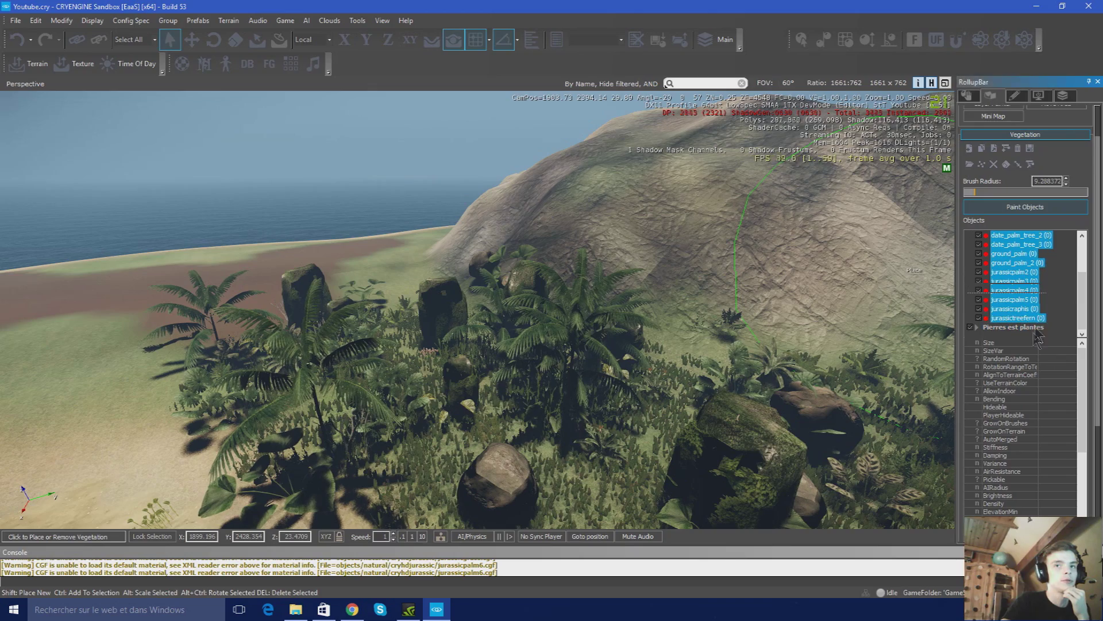
click(1043, 358)
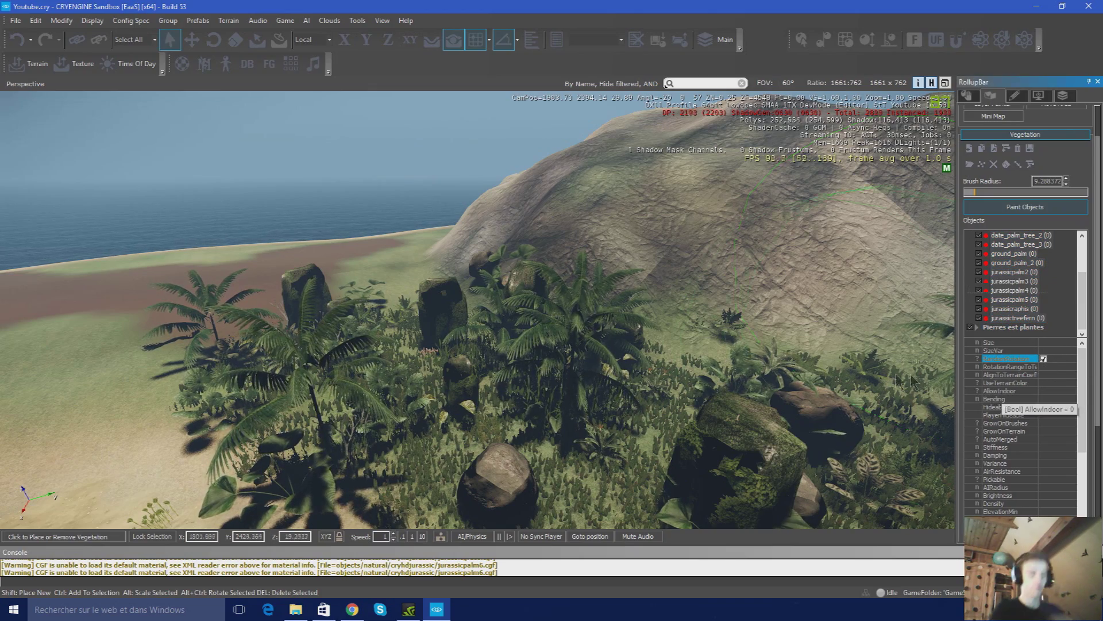
Set the vegetation brush radius to 1 and paint the selected palms and trees on the rocky hillside
key(a)
mouse_move(580, 333)
right_down()
mouse_move(948, 284)
mouse_move(615, 324)
mouse_move(483, 322)
right_up()
key(w)
click(971, 192)
drag(971, 193, 965, 193)
right_drag(655, 290, 608, 296)
key(w)
click(518, 351)
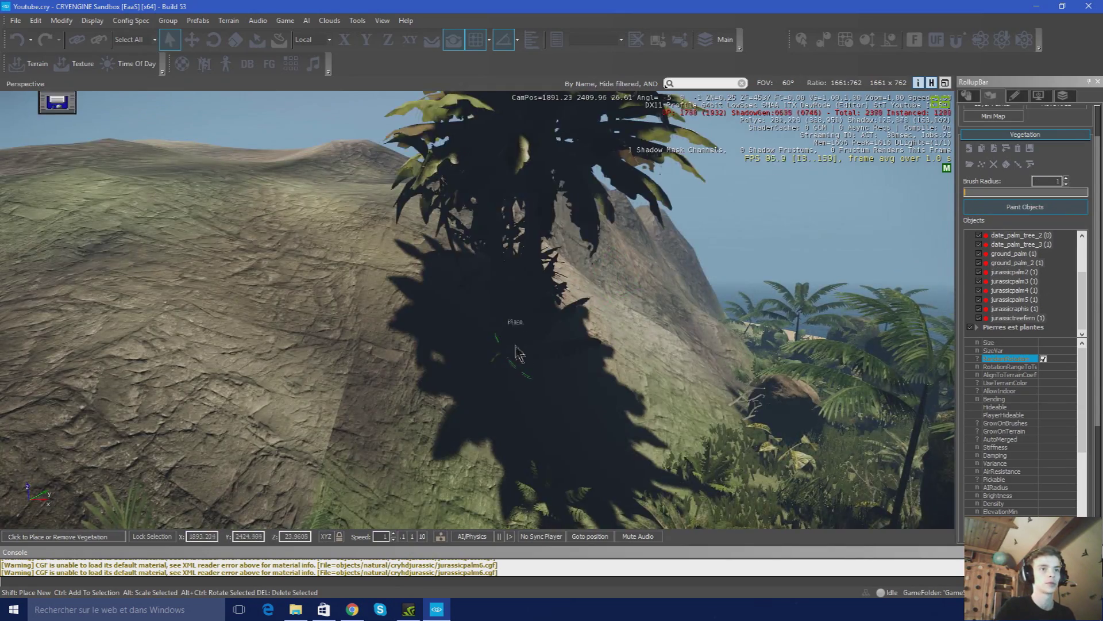
Try an AlignToTerrainCoef of 1 on the selected palms and trees, inspect them on the slope, and reset the value to 0
right_drag(519, 352, 466, 325)
key(d)
click(1046, 374)
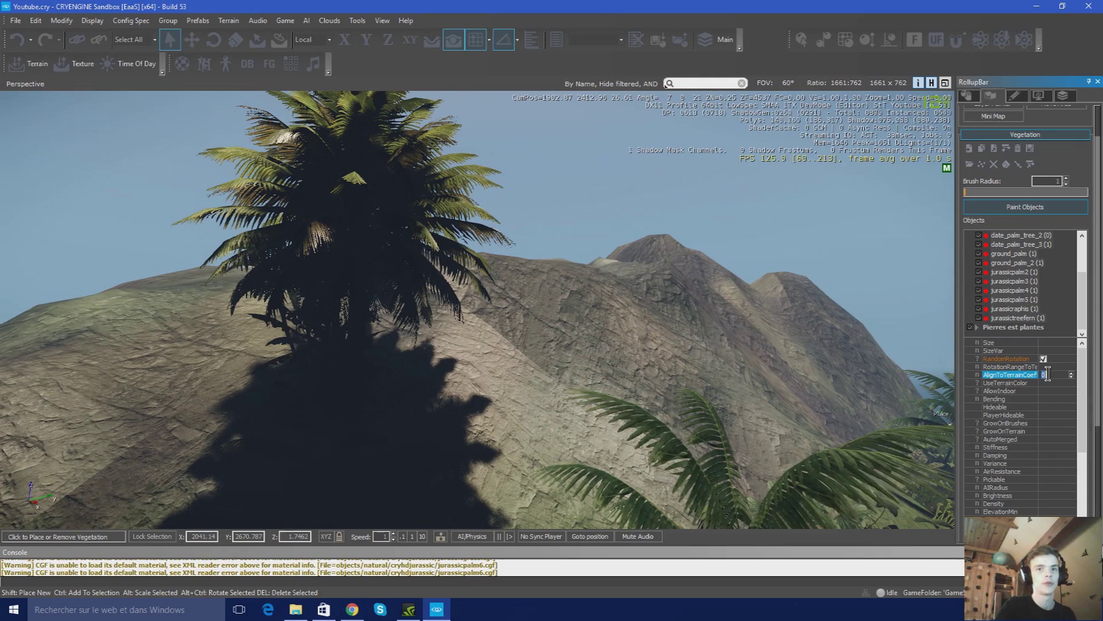
text(1)
key(Return)
right_drag(747, 352, 723, 351)
key(d)
key(s)
key(a)
right_drag(620, 314, 595, 315)
key(d)
key(w)
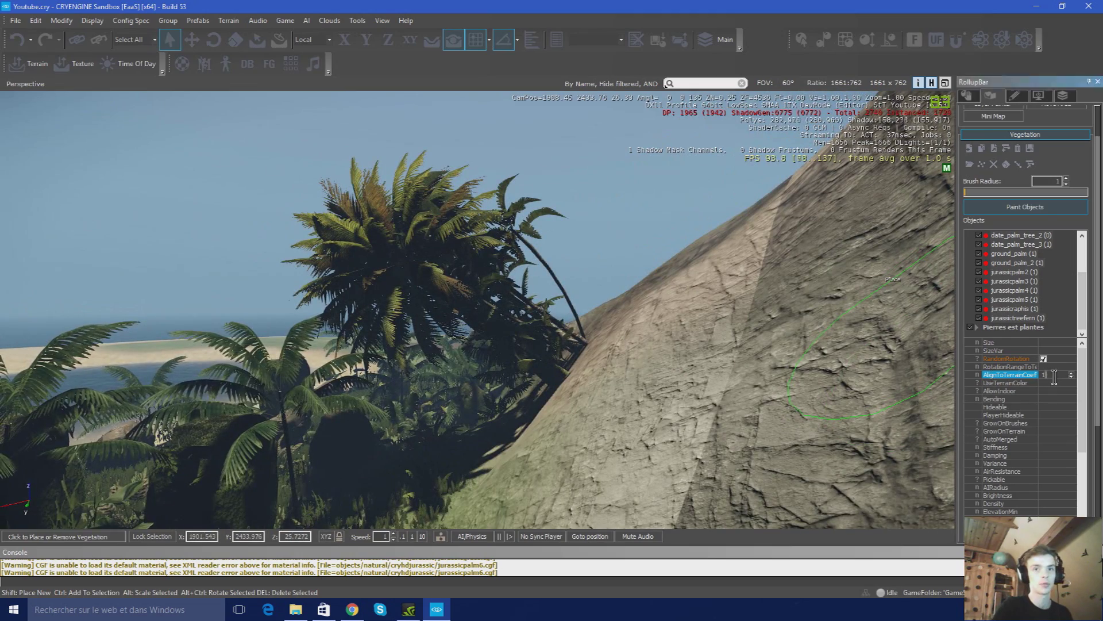
key(Return)
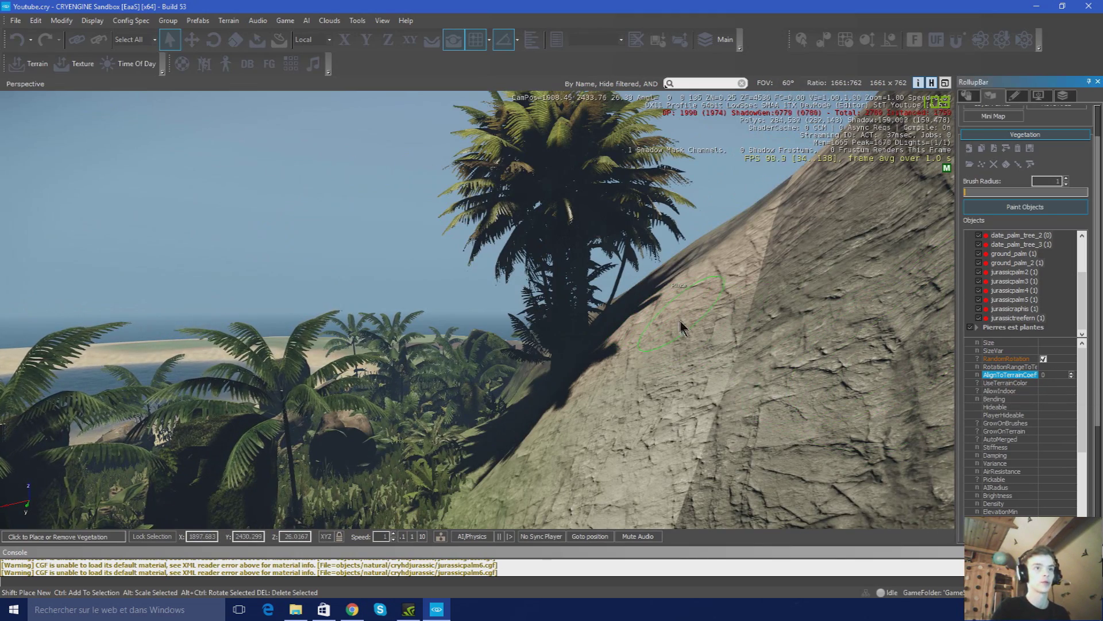
Undo the test palms and trees painted on the rocky hillside
click(17, 39)
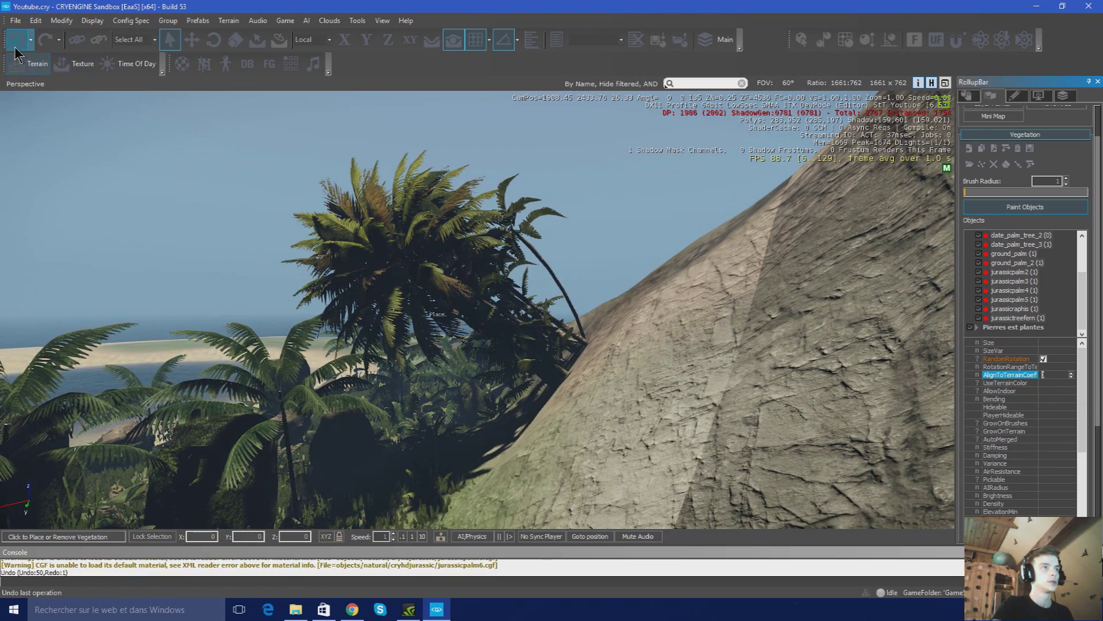
click(17, 39)
click(17, 39)
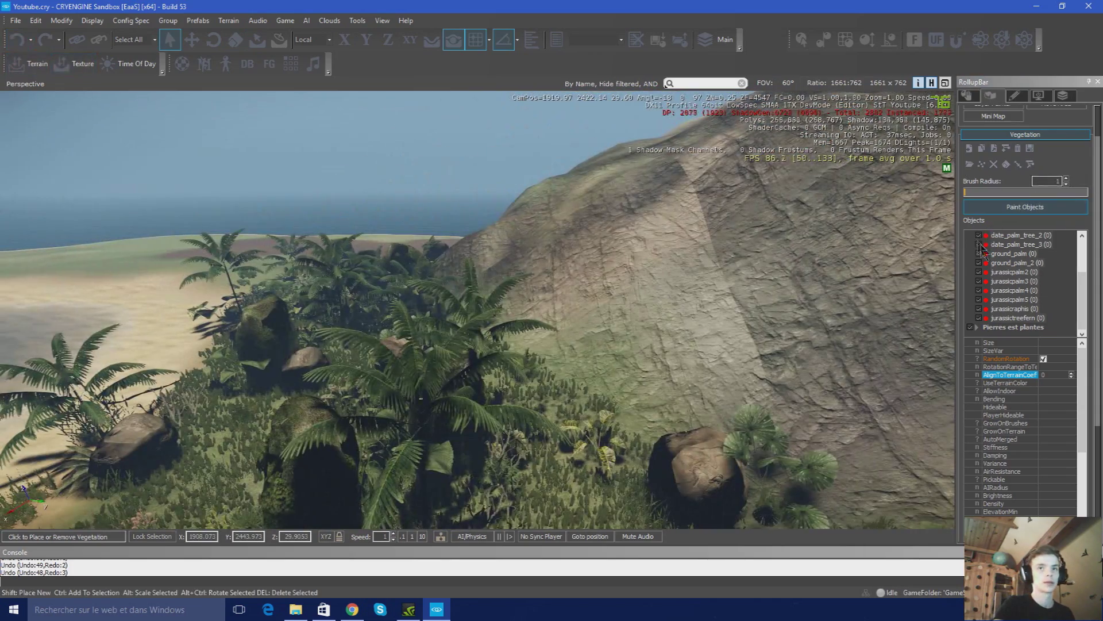
Set the vegetation brush radius to about 10.67 and the Density of the selected palms and trees to 15
scroll(1036, 270, up, 2)
click(1044, 208)
right_drag(634, 269, 745, 275)
key(a)
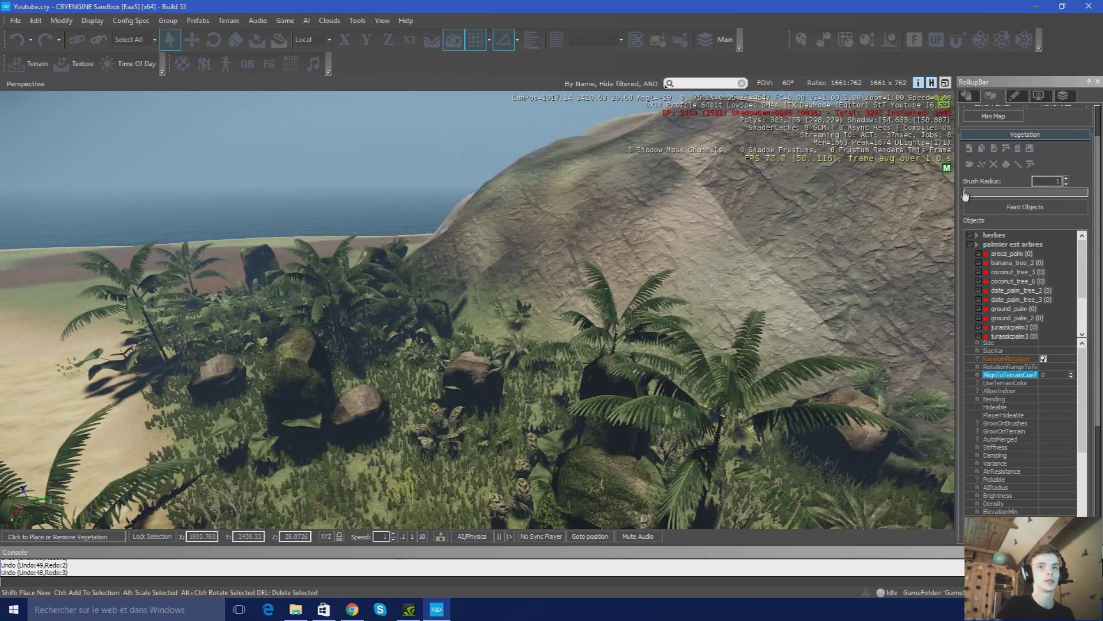
drag(974, 191, 977, 192)
click(1044, 209)
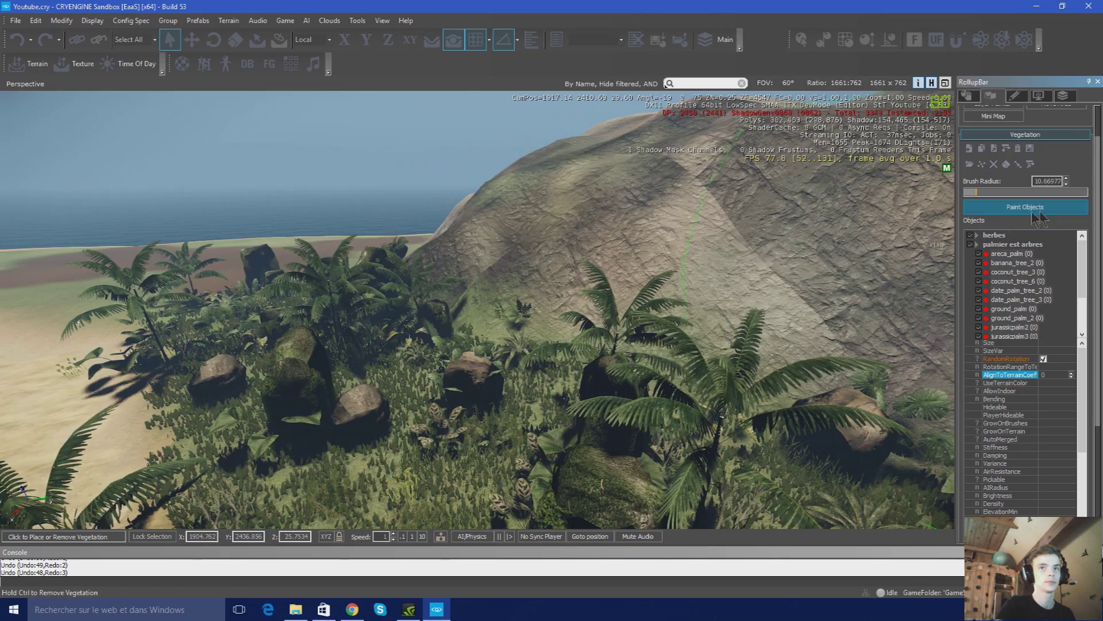
key(s)
right_drag(450, 349, 450, 396)
key(a)
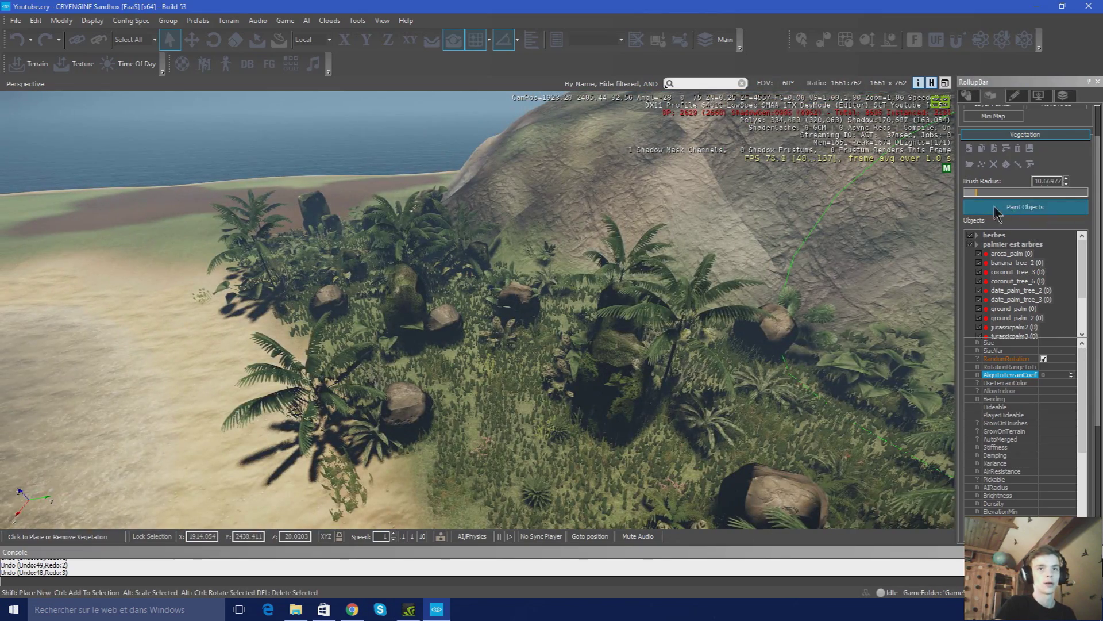
scroll(1071, 393, down, 3)
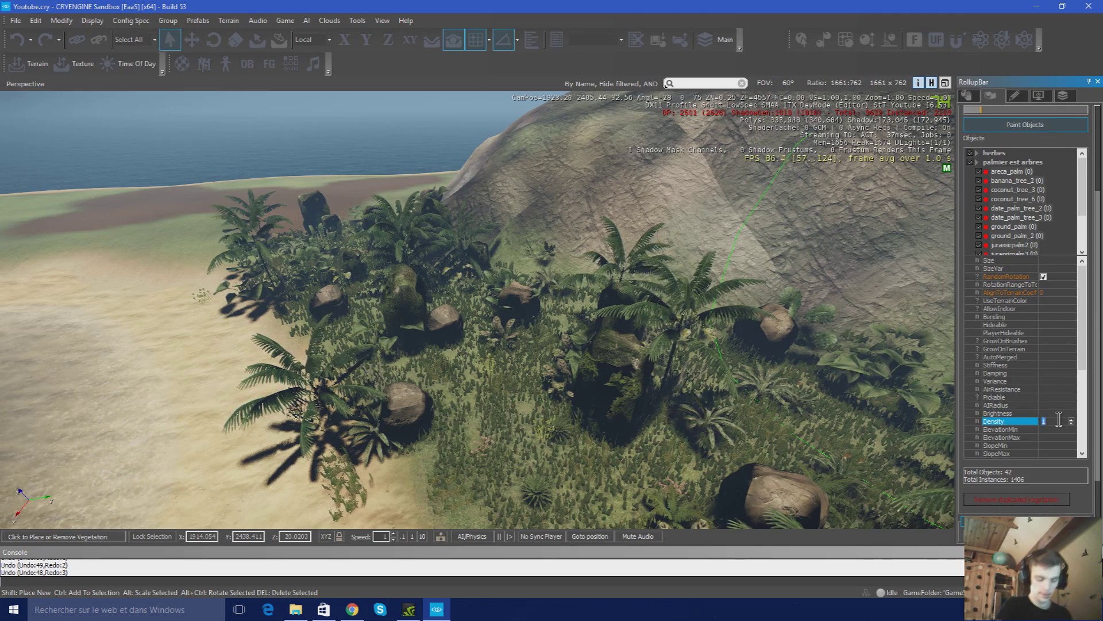
Paint the selected palms and trees over the grass and rock area between the beach and the hillside
click(540, 354)
key(a)
mouse_move(507, 370)
right_down()
mouse_move(521, 364)
mouse_move(506, 371)
right_up()
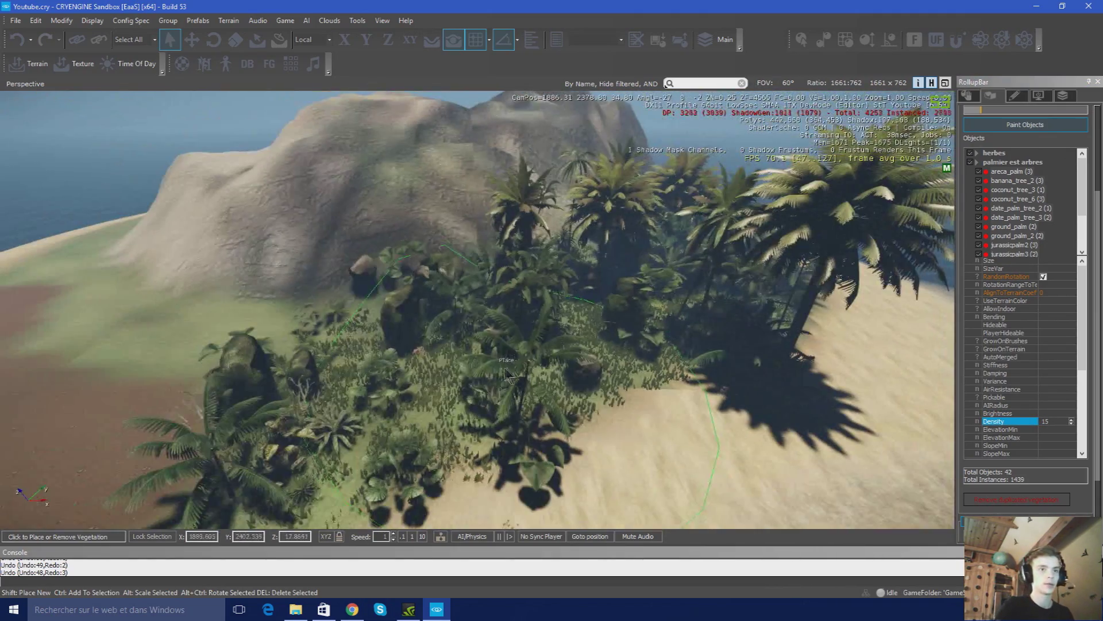
click(418, 366)
key(d)
right_drag(422, 363, 397, 352)
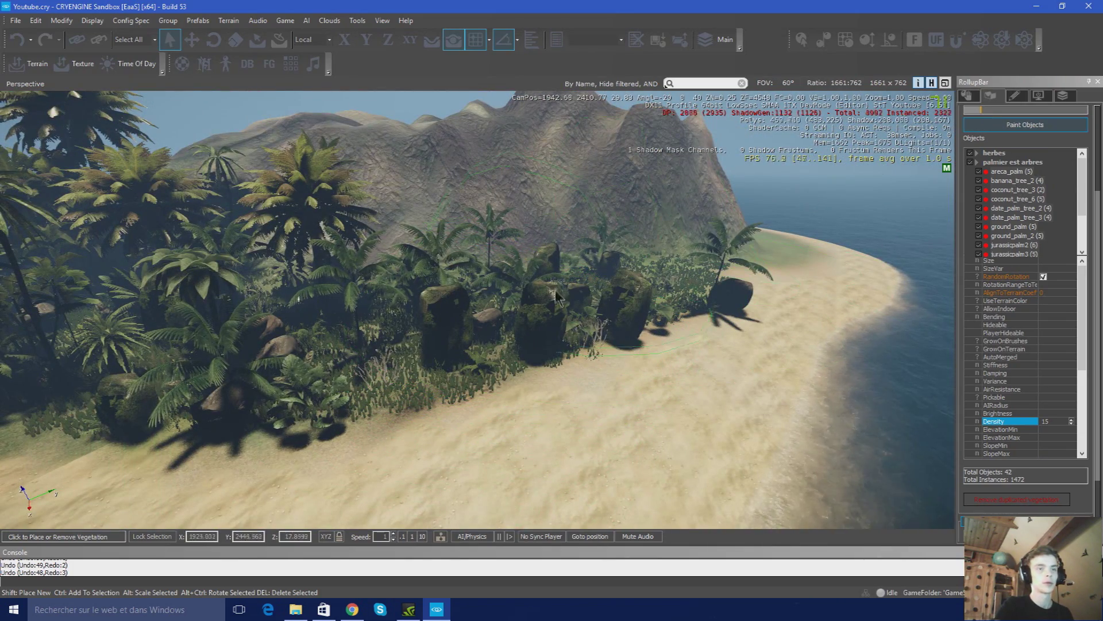
click(524, 305)
key(d)
right_drag(524, 305, 467, 318)
click(452, 329)
key(a)
key(s)
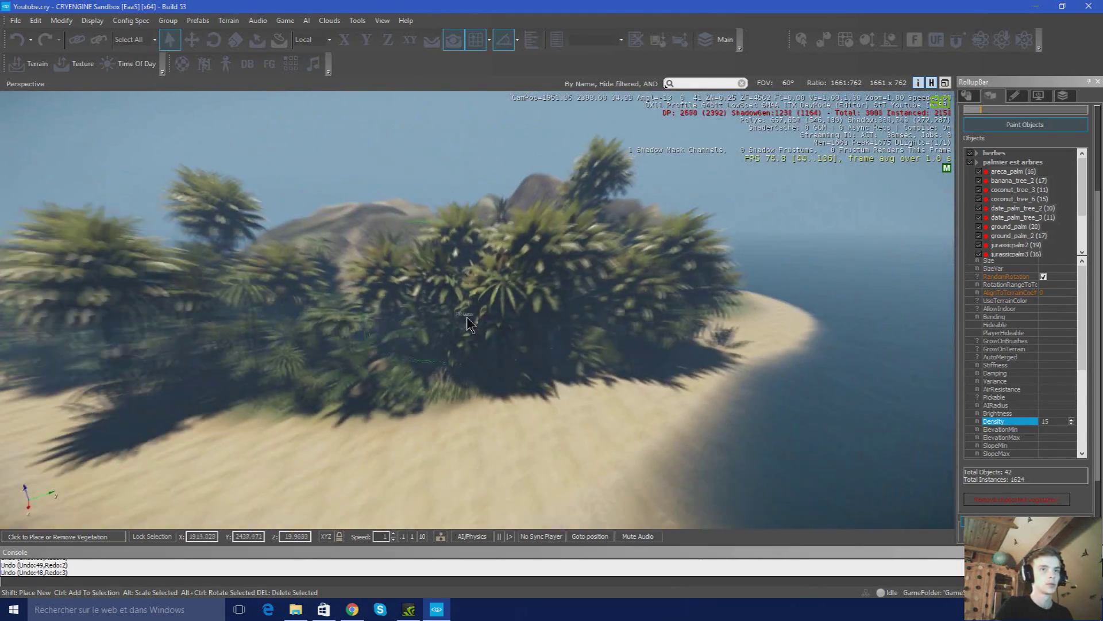
key(a)
Undo the last stroke of palms and trees and check the remaining trees at the beach edge
click(18, 46)
key(d)
key(w)
right_drag(302, 249, 308, 305)
key(s)
key(a)
key(w)
key(d)
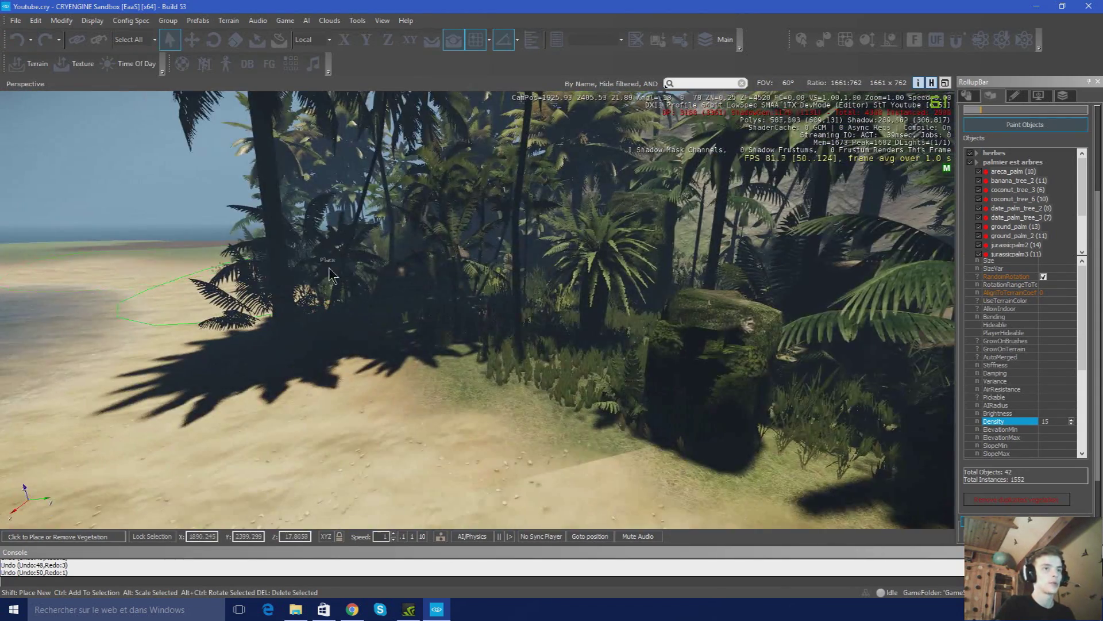
Move the tall date_palm_tree_2 at the beach edge along the Y axis into the forest
click(192, 40)
right_drag(172, 189, 138, 173)
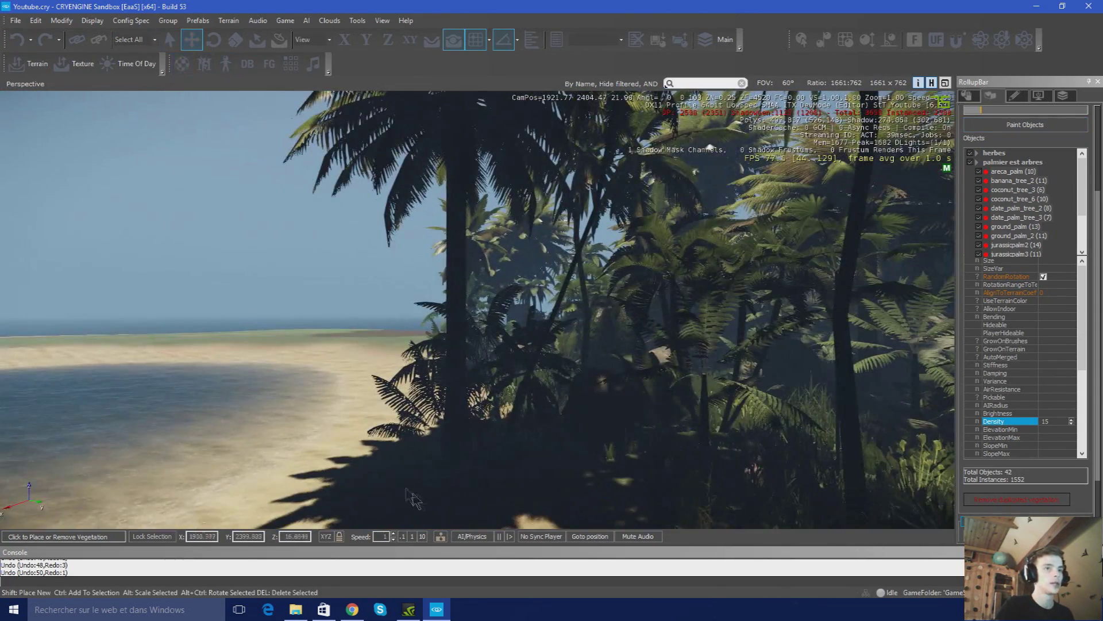
click(454, 463)
drag(485, 466, 739, 464)
drag(456, 452, 463, 452)
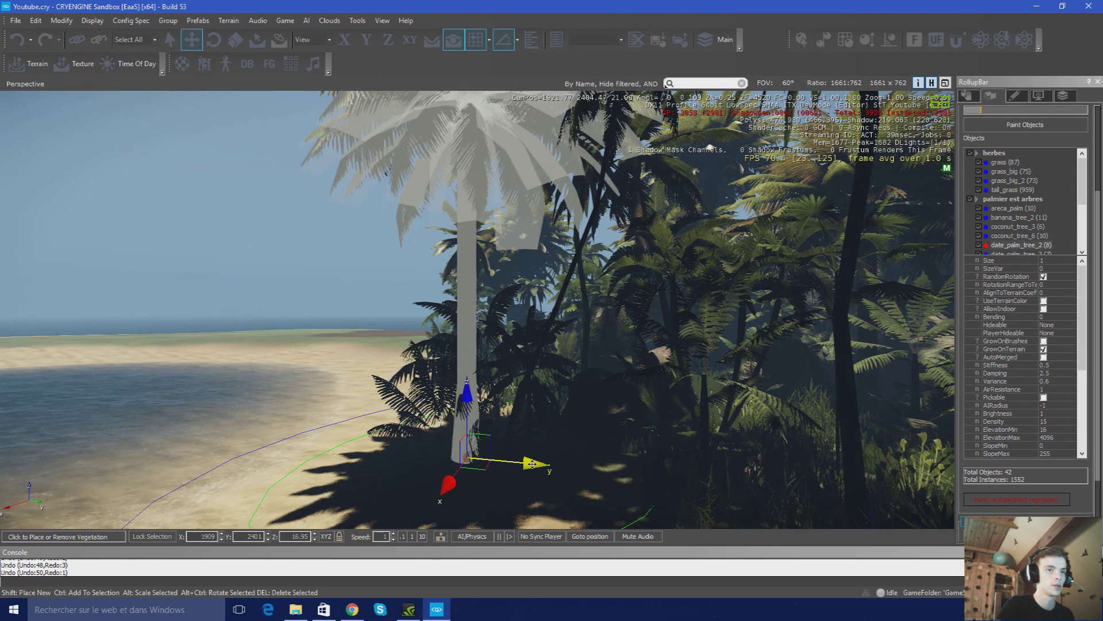
drag(532, 463, 728, 476)
Move the ground_palm_2 at the beach edge along the Y axis toward the forest
click(466, 424)
click(435, 412)
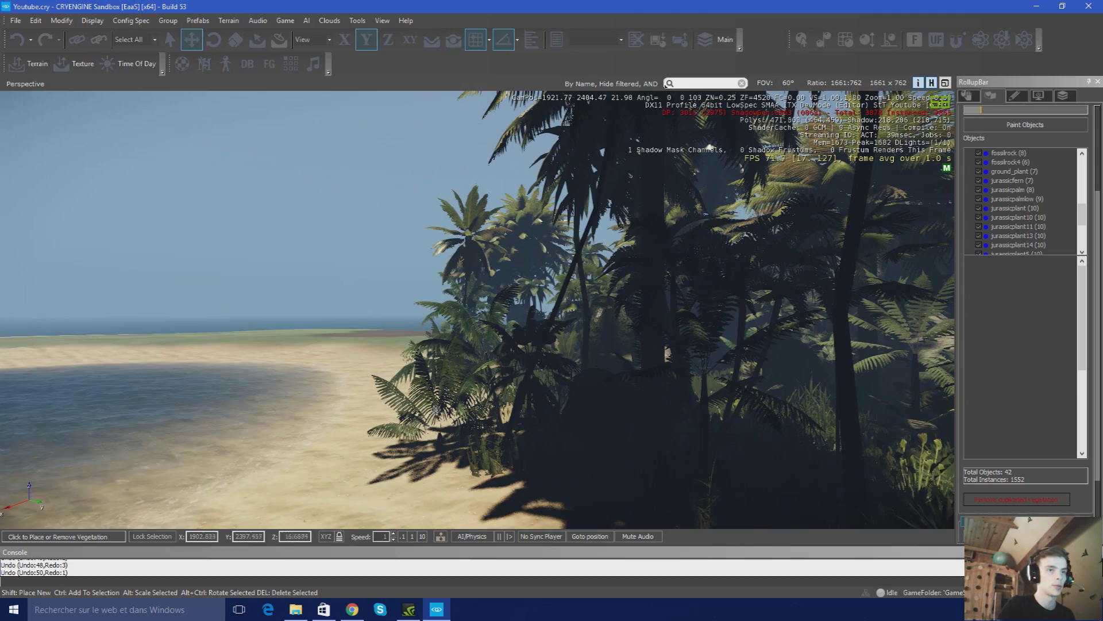
click(441, 447)
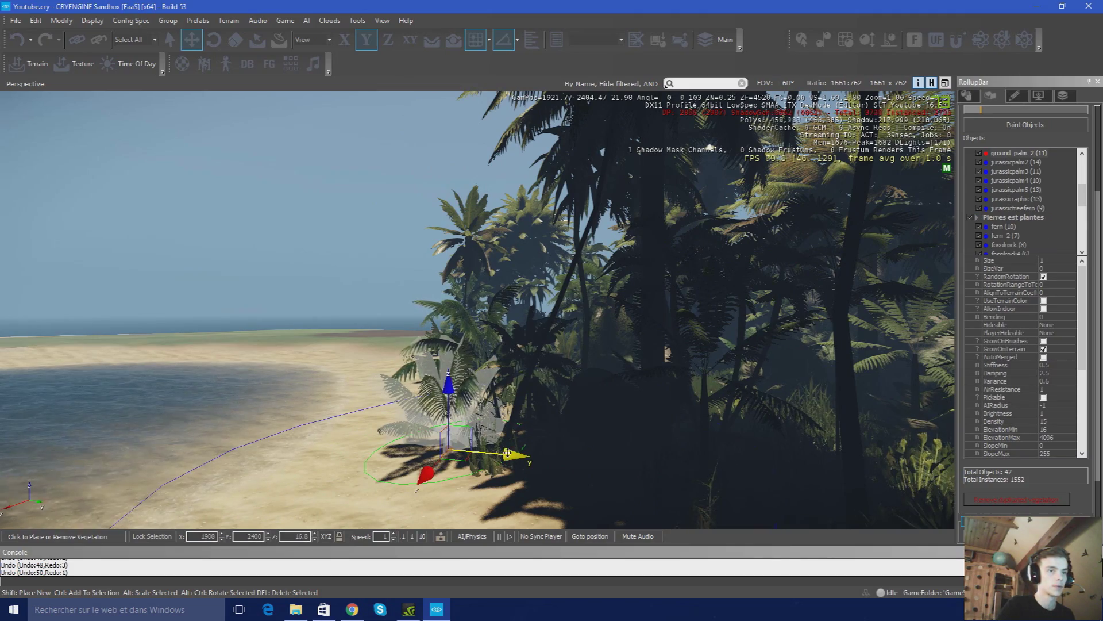
drag(559, 462, 613, 465)
click(612, 463)
Move the date_palm_tree_2 at the foot of the rocky slope along the Y and X axes, away from the slope
key(w)
mouse_move(613, 459)
right_down()
mouse_move(741, 425)
mouse_move(627, 460)
right_up()
right_drag(489, 445, 344, 455)
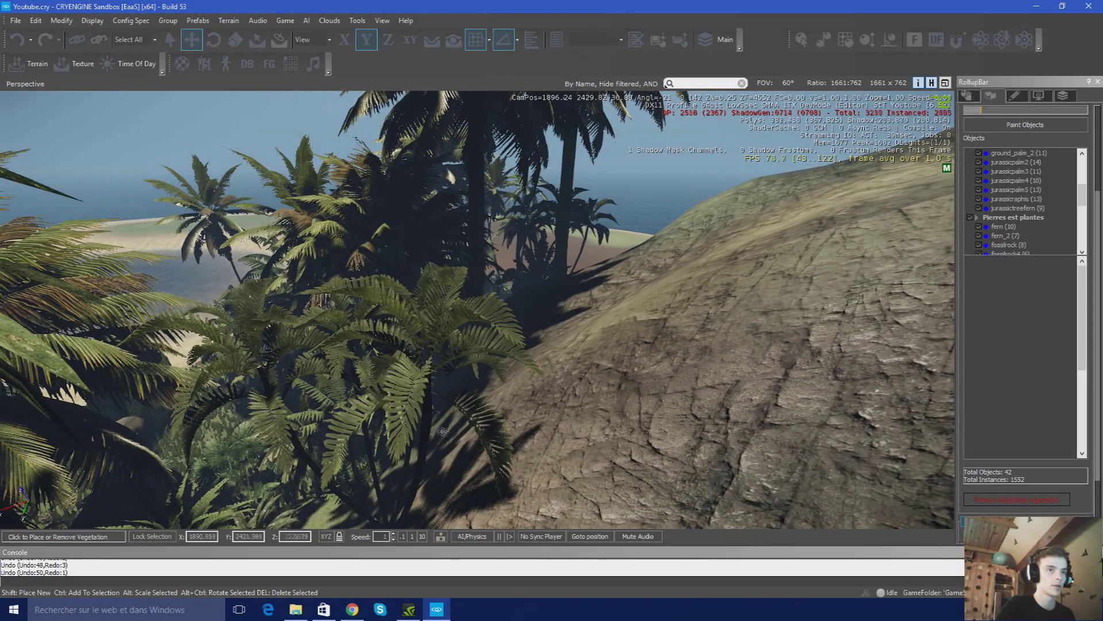
click(428, 446)
right_drag(429, 446, 406, 421)
drag(457, 450, 422, 416)
click(421, 417)
key(w)
right_drag(422, 416, 443, 357)
click(546, 290)
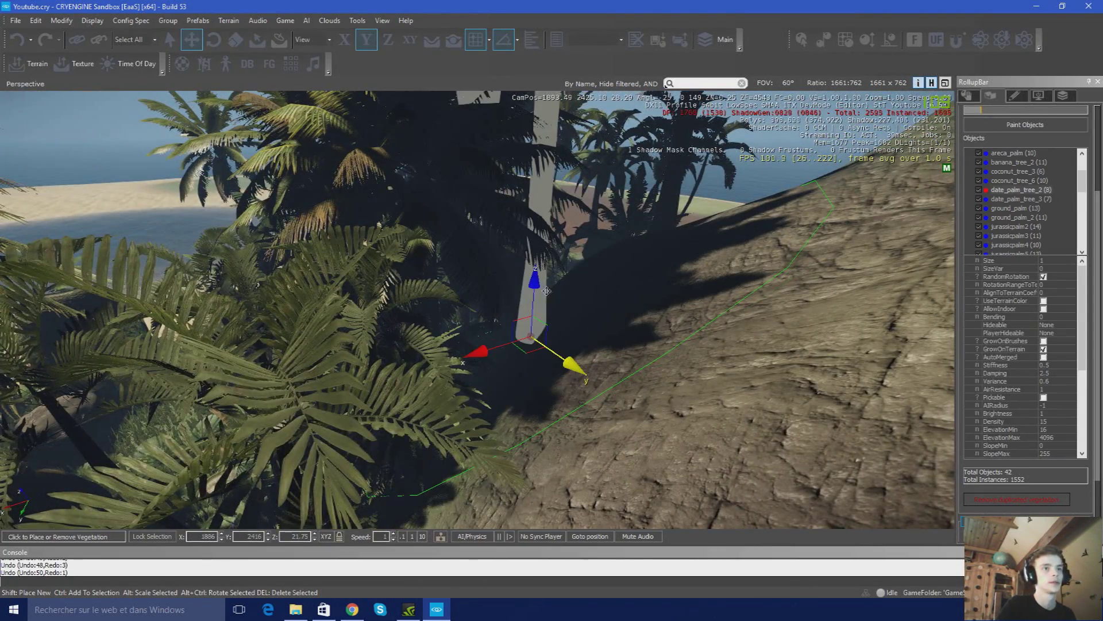
drag(560, 357, 488, 319)
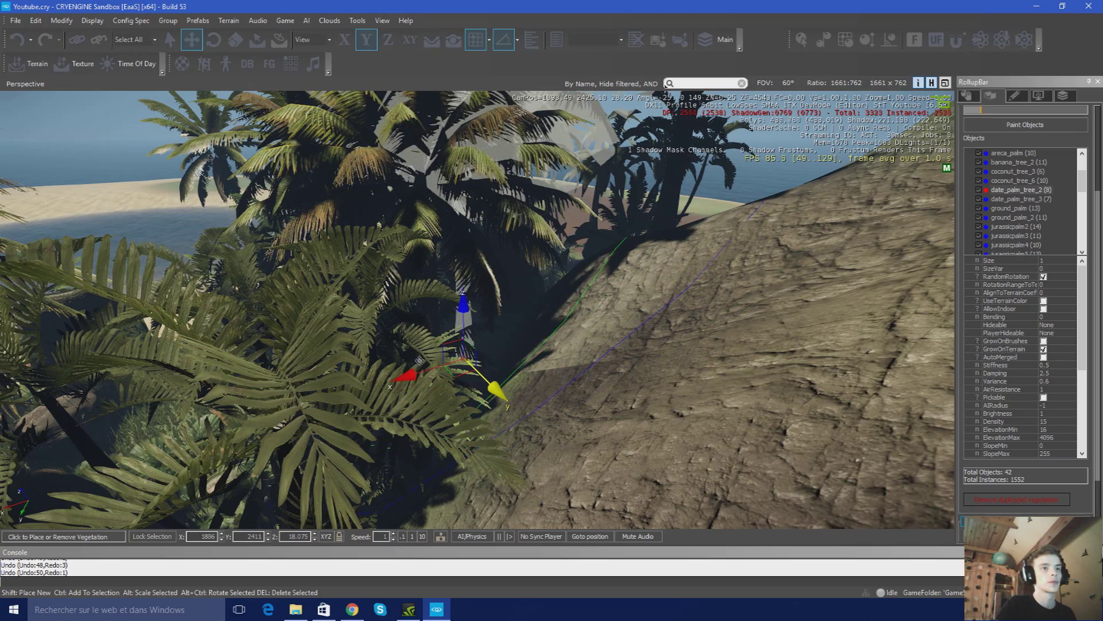
drag(422, 371, 195, 446)
click(229, 414)
Select the date_palm_tree_2 standing on the upper slope and inspect its placement
key(w)
right_drag(230, 413, 224, 351)
right_drag(334, 304, 617, 370)
click(481, 400)
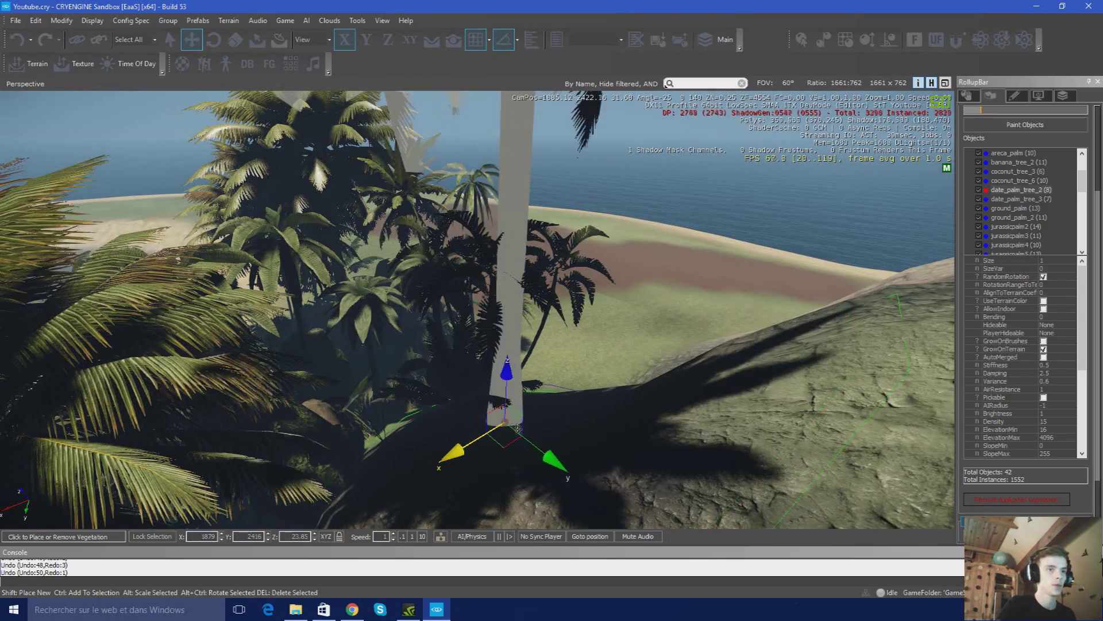
click(385, 409)
right_drag(385, 409, 524, 345)
key(w)
Select all vegetation objects in the palmier est arbres category
scroll(1022, 202, up, 2)
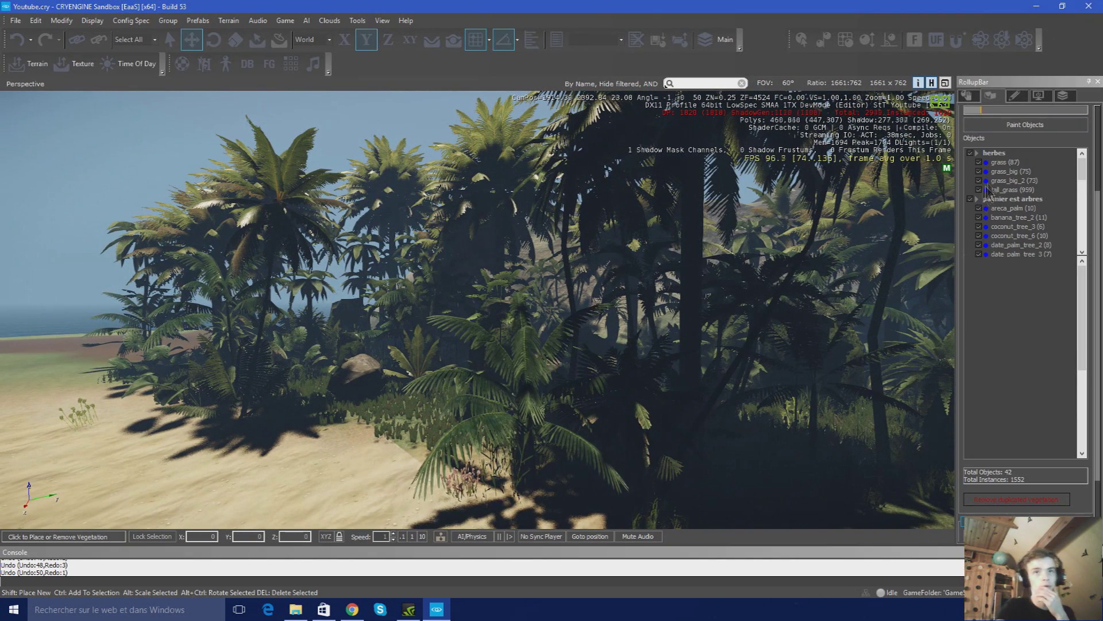
double_click(1002, 154)
drag(1006, 195, 1046, 229)
click(1014, 171)
scroll(977, 205, up, 3)
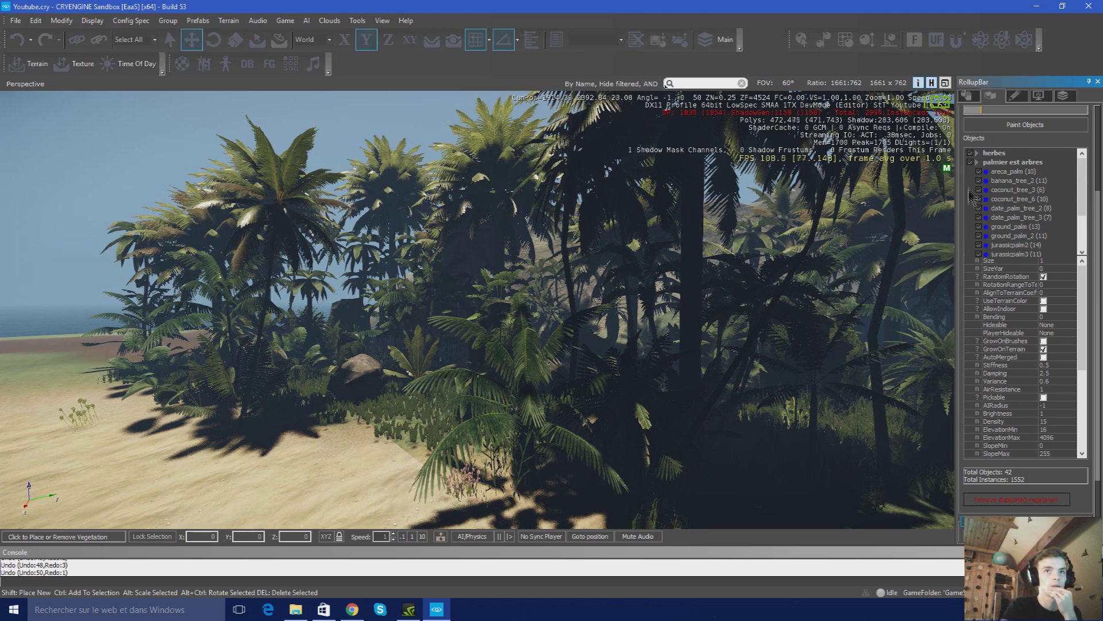
drag(972, 180, 1045, 253)
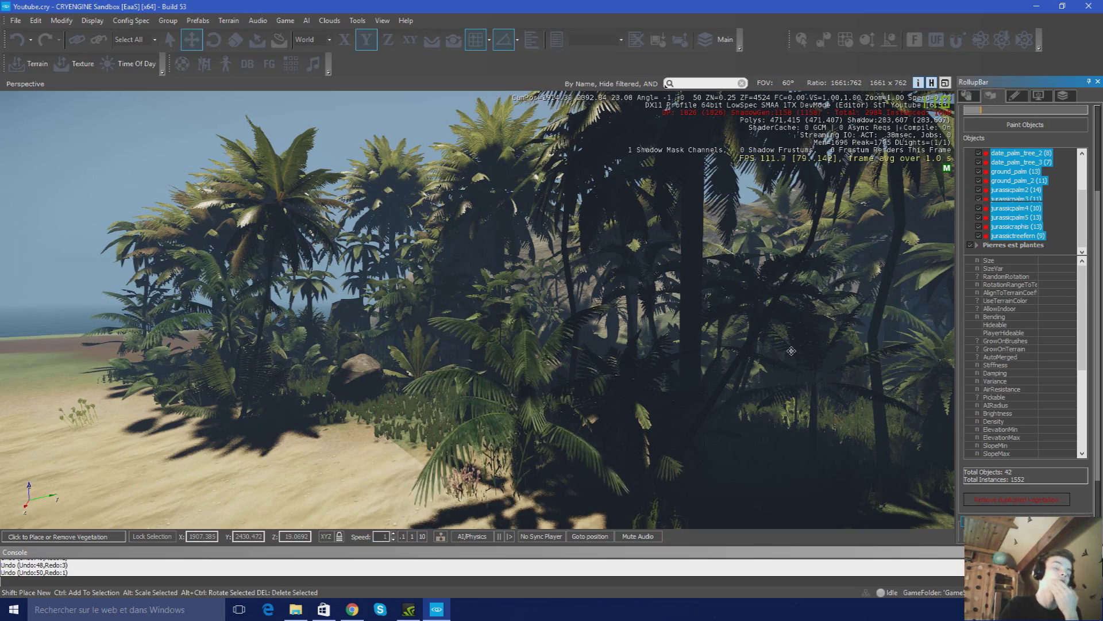
Examine the painted palm forest from the beach and from inside the undergrowth
key(a)
right_drag(665, 399, 571, 340)
key(d)
key(w)
key(w)
key(s)
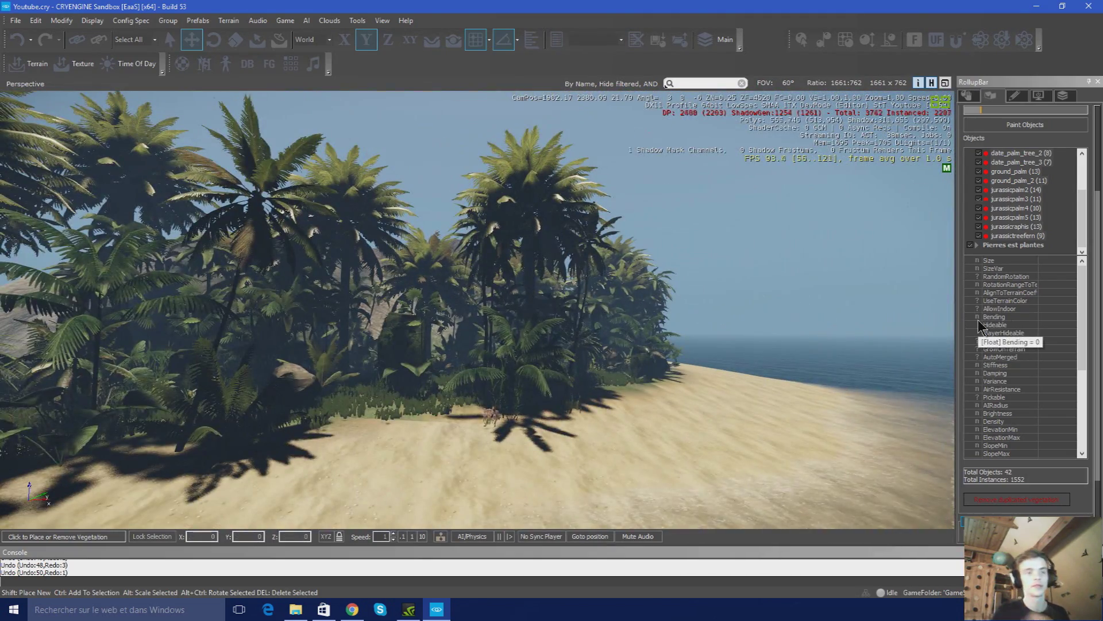
right_drag(854, 360, 616, 375)
right_drag(438, 317, 555, 339)
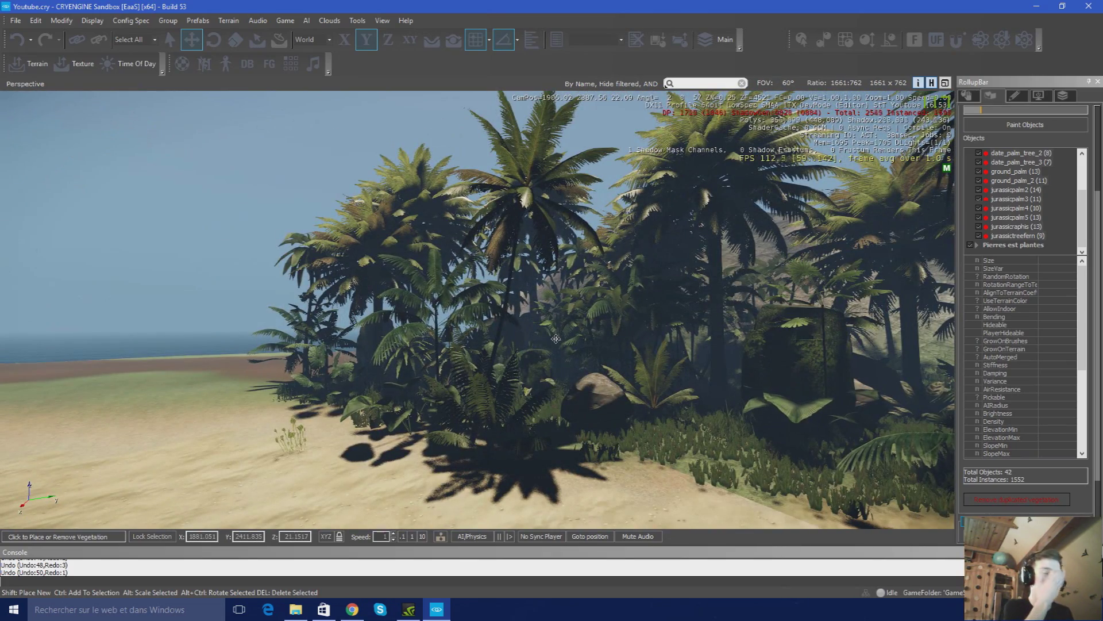
key(s)
right_drag(555, 339, 591, 347)
key(d)
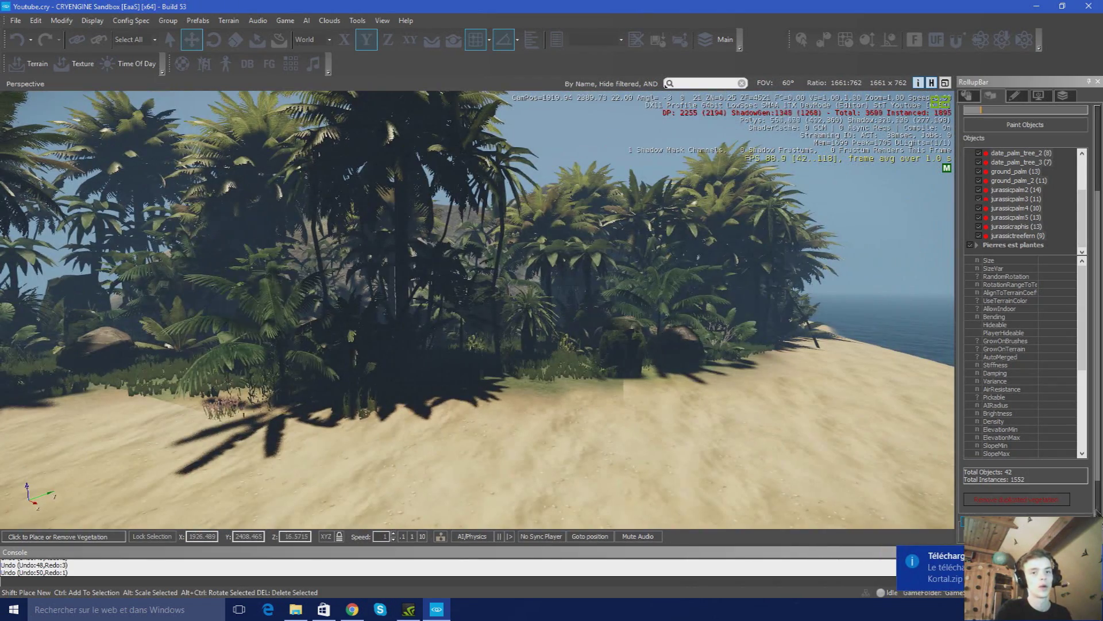
right_drag(733, 485, 671, 436)
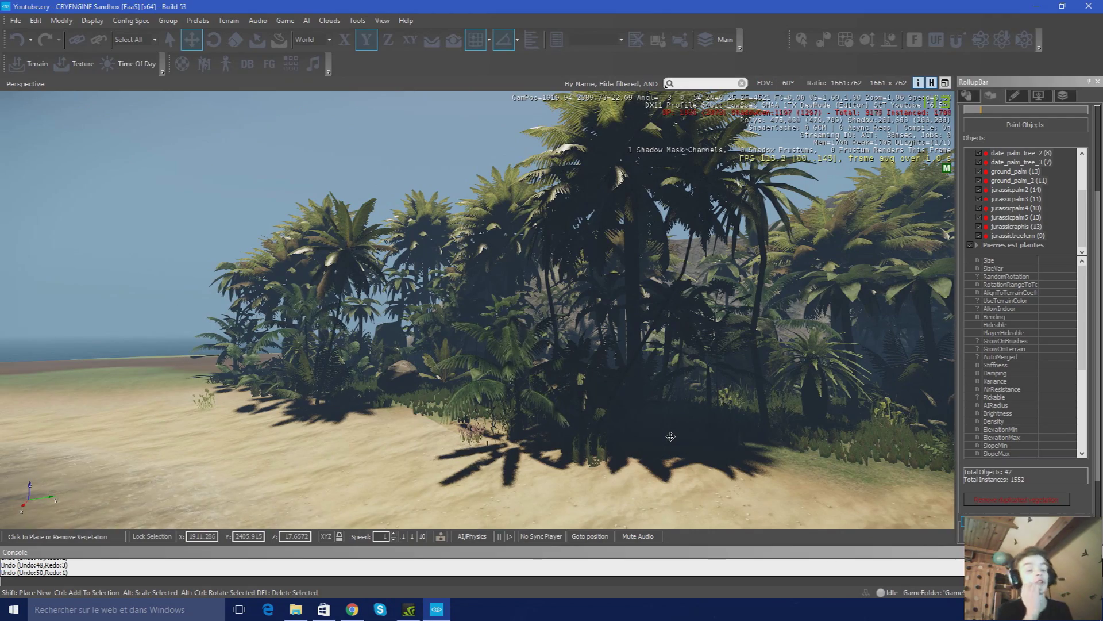
key(w)
right_drag(670, 437, 726, 435)
key(a)
key(w)
key(d)
key(w)
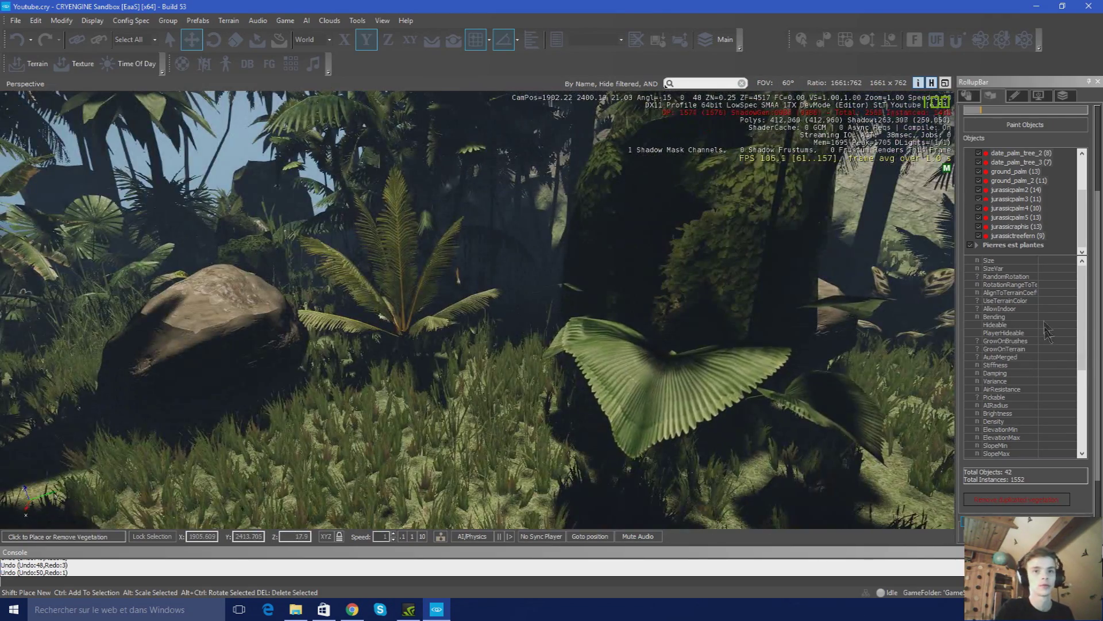
Set the Bending of the selected palms and trees to 4 and clear the selection
click(1048, 317)
right_drag(687, 362, 575, 298)
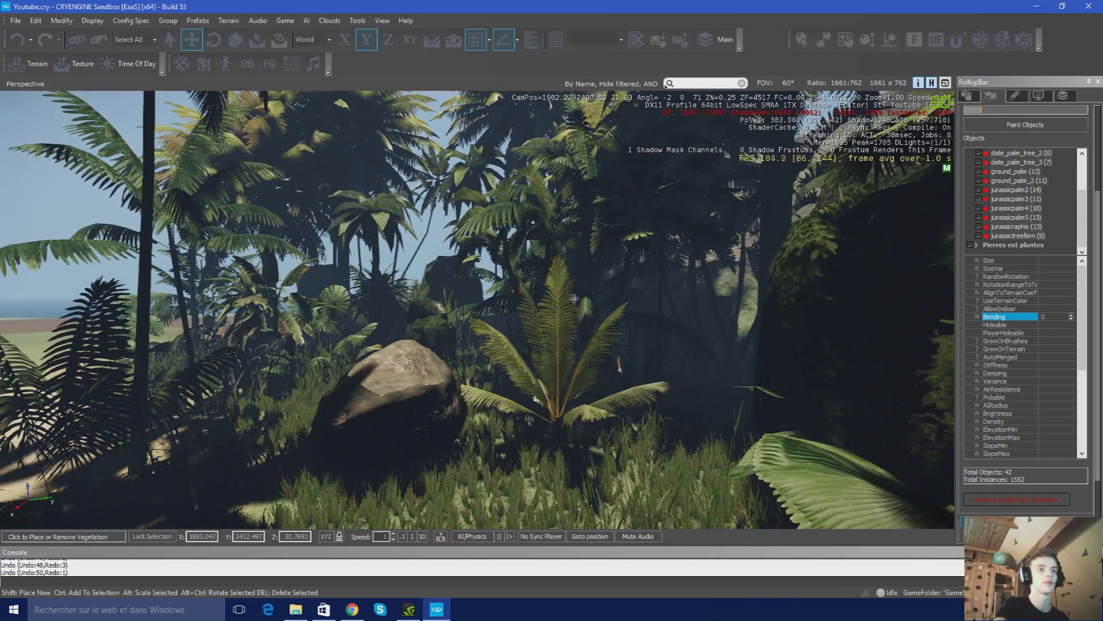
drag(1051, 318, 1026, 319)
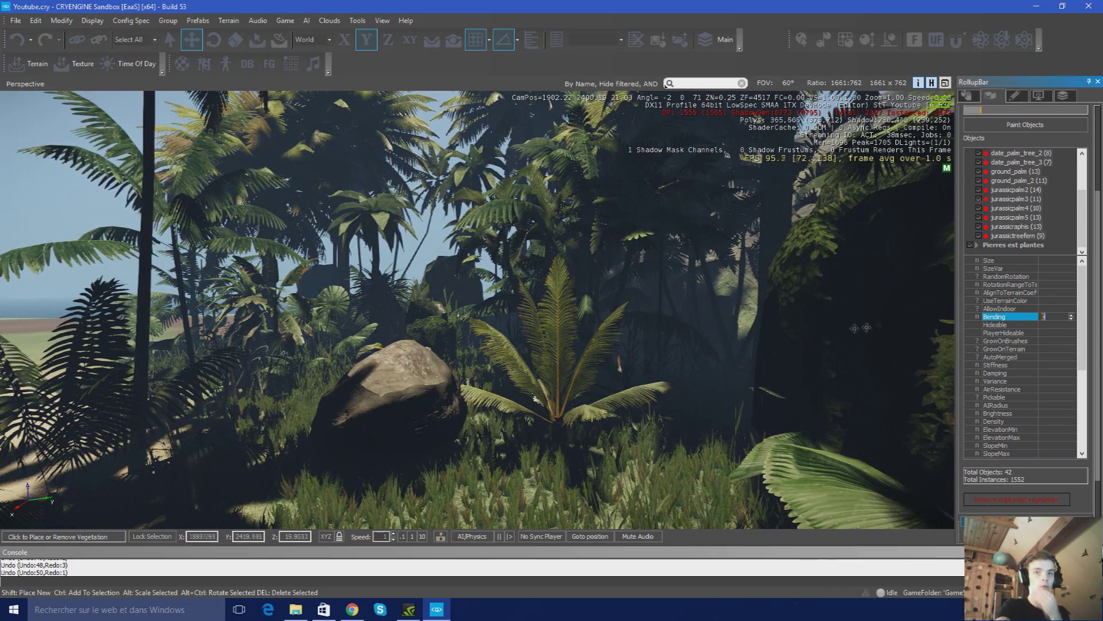
text(4)
right_drag(535, 411, 790, 406)
click(530, 338)
Inspect the palm forest and the surrounding unplanted parts of the island from several sides
key(a)
key(s)
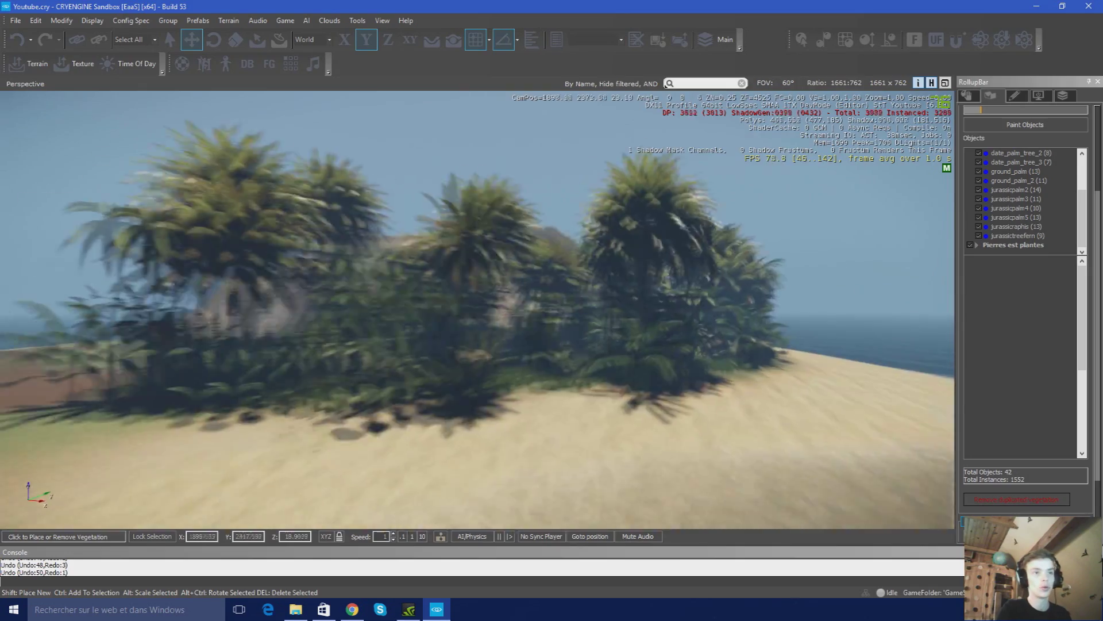
right_drag(574, 347, 409, 316)
key(w)
key(d)
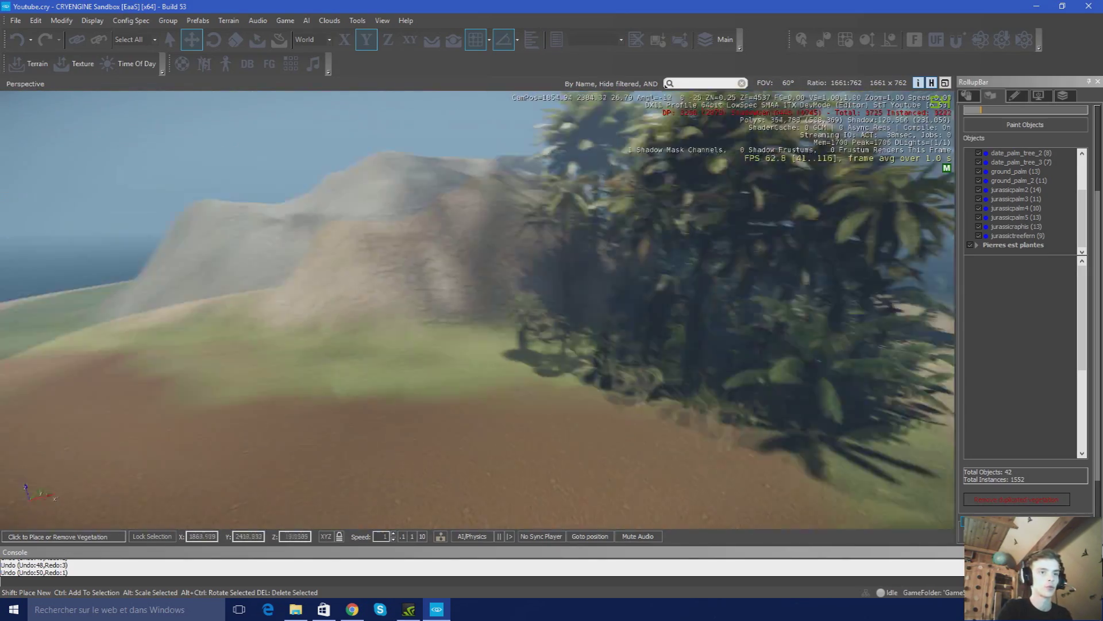
key(s)
right_drag(339, 319, 485, 335)
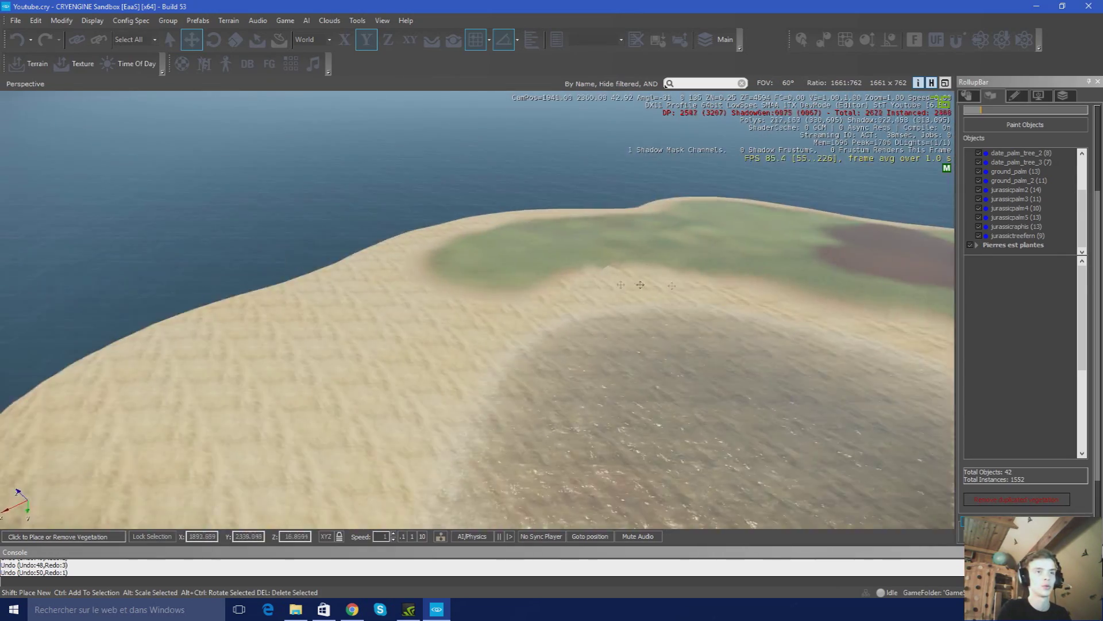
right_drag(640, 284, 640, 285)
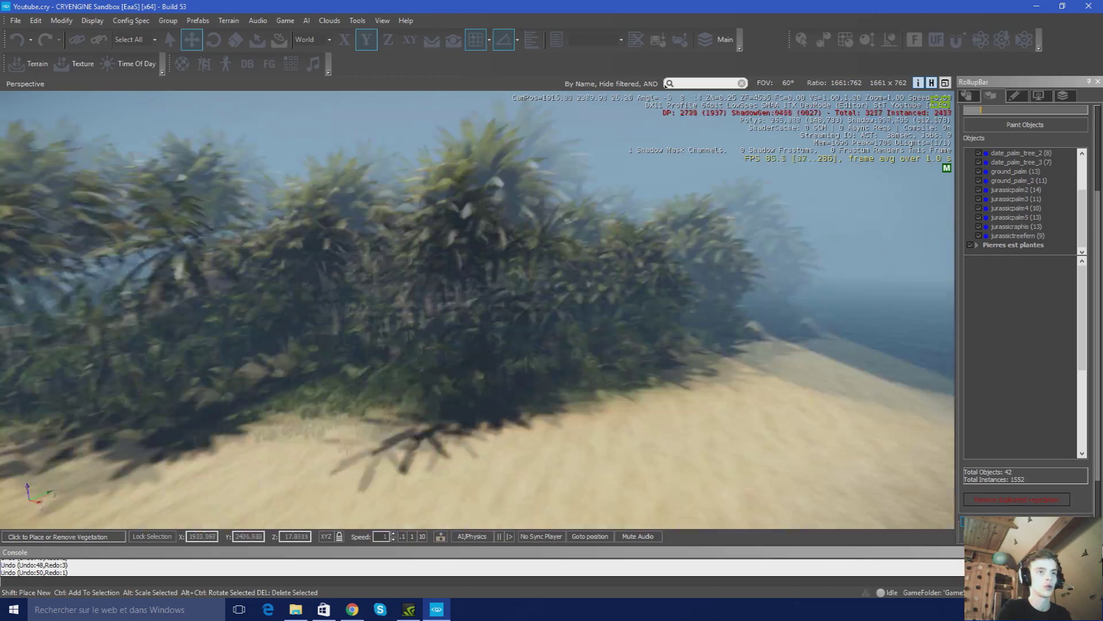
Examine the palm forest along the beach and the sea surface off the shoreline
right_drag(517, 350, 517, 349)
key(w)
key(w)
key(s)
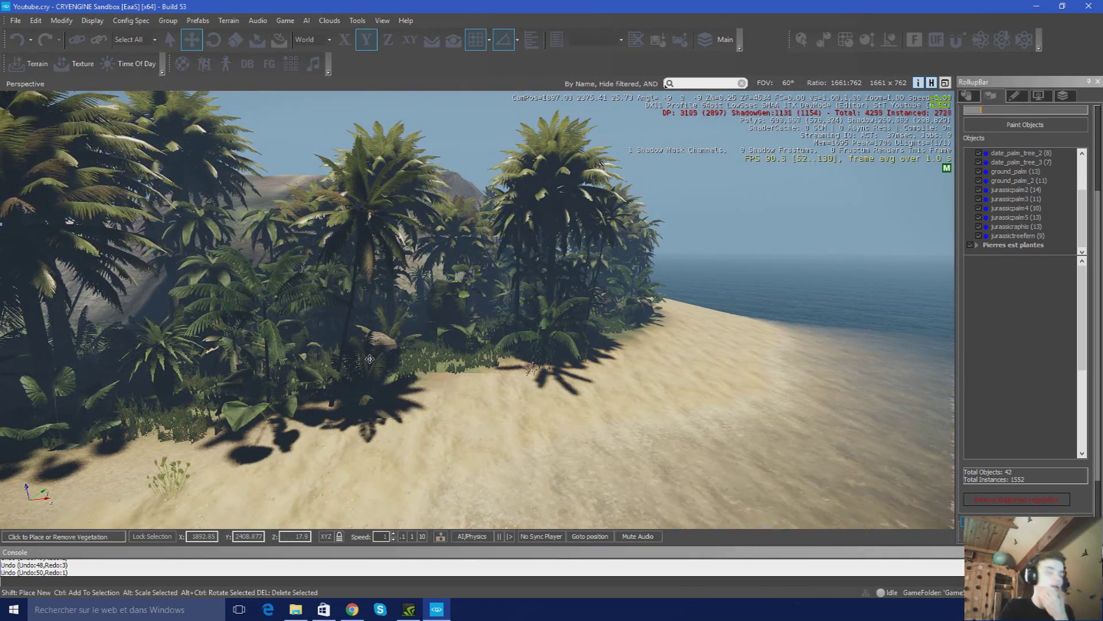
right_drag(656, 358, 655, 359)
key(w)
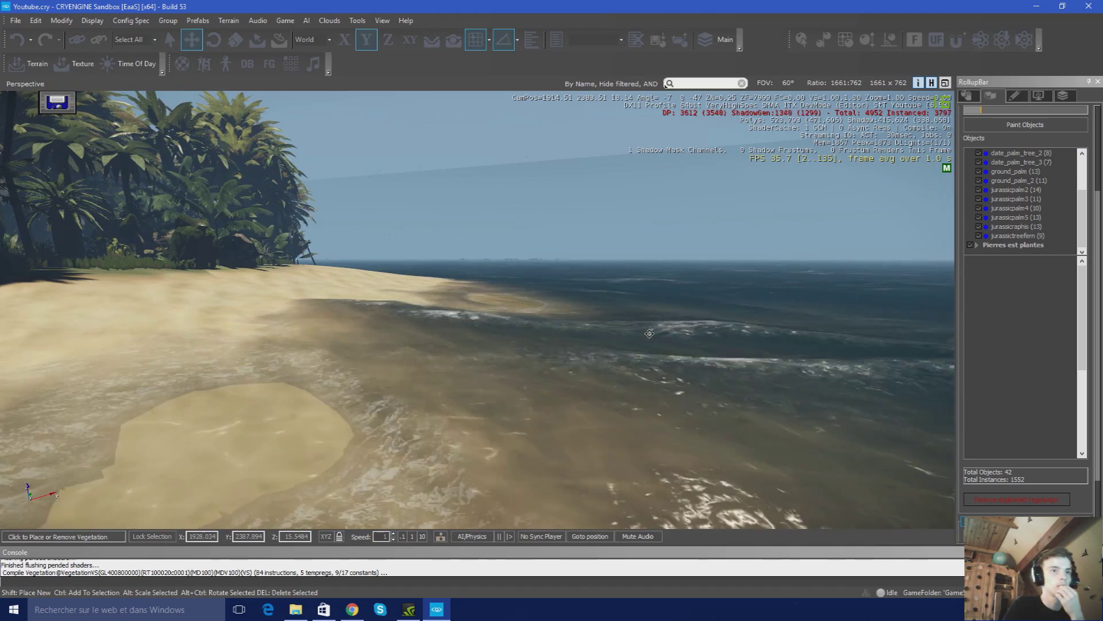
right_drag(746, 329, 942, 351)
right_drag(575, 321, 489, 308)
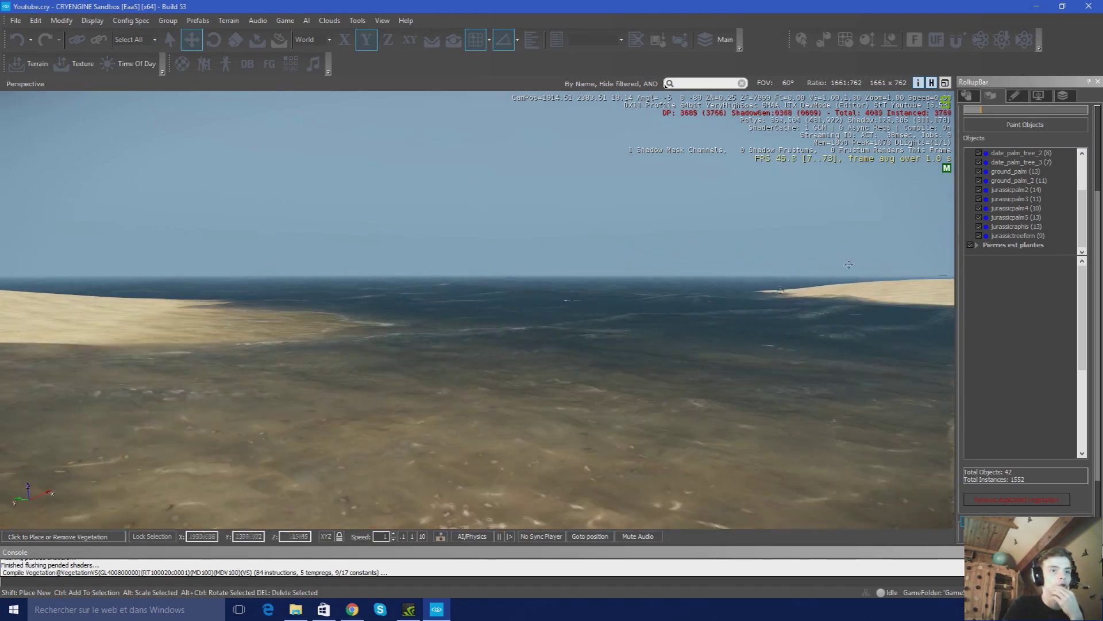
scroll(992, 163, up, 2)
right_drag(729, 204, 873, 219)
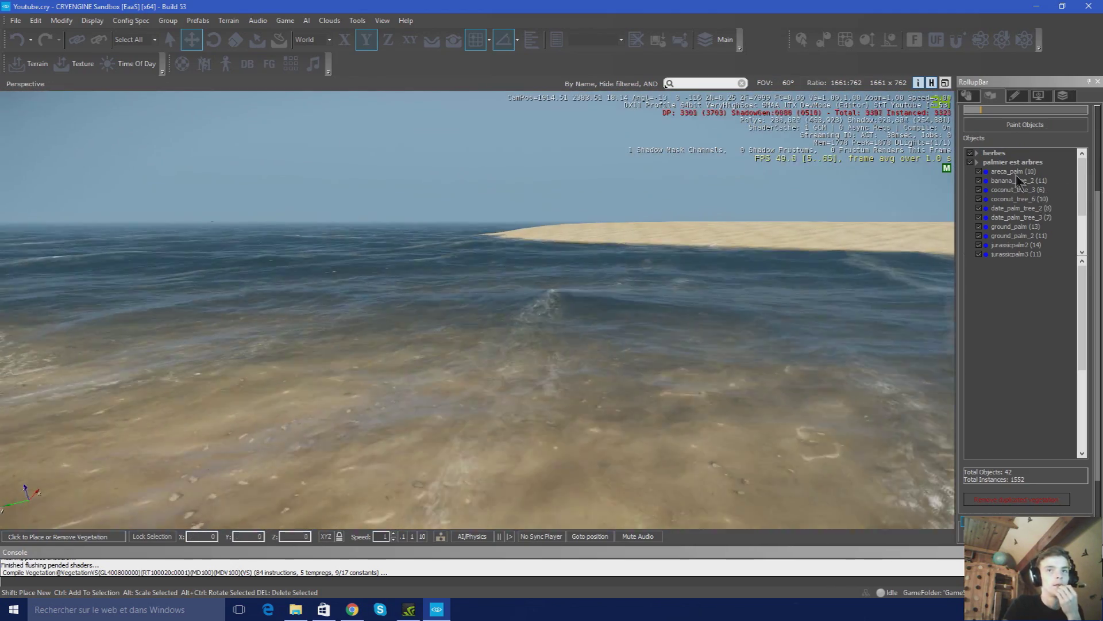
Open the terrain Environment settings with the sea in view
click(971, 98)
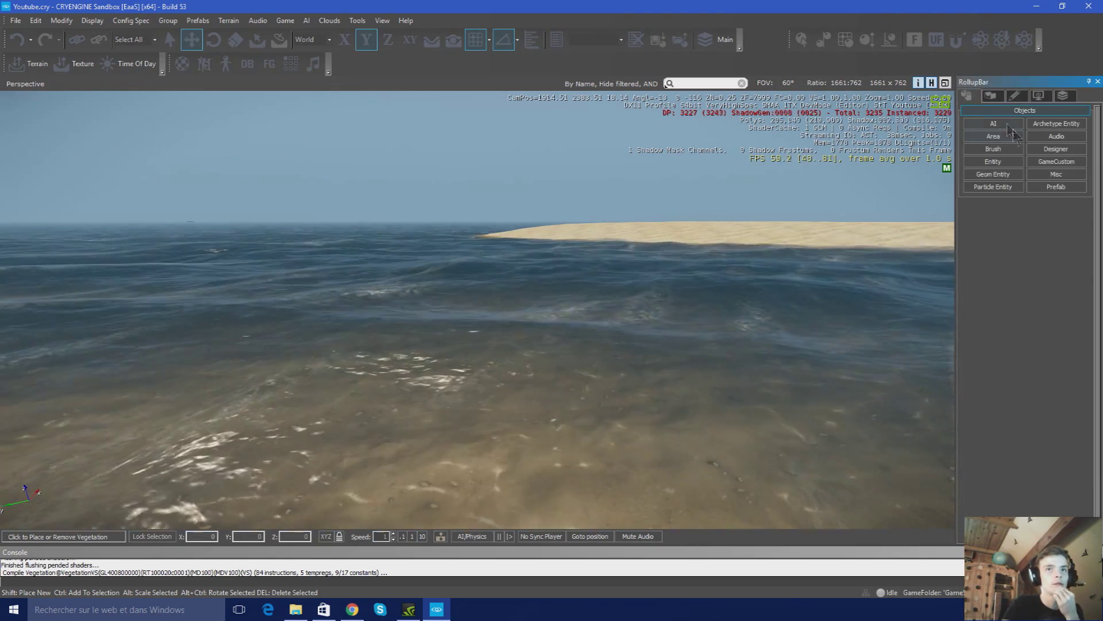
click(990, 95)
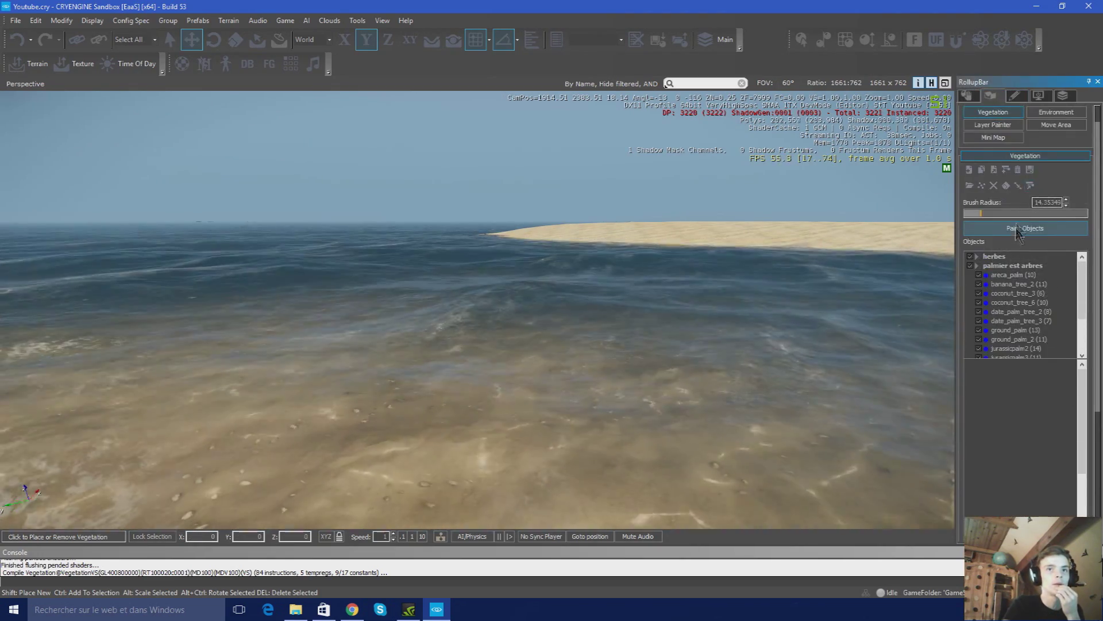
click(1056, 129)
right_drag(536, 336, 583, 332)
right_drag(458, 240, 485, 244)
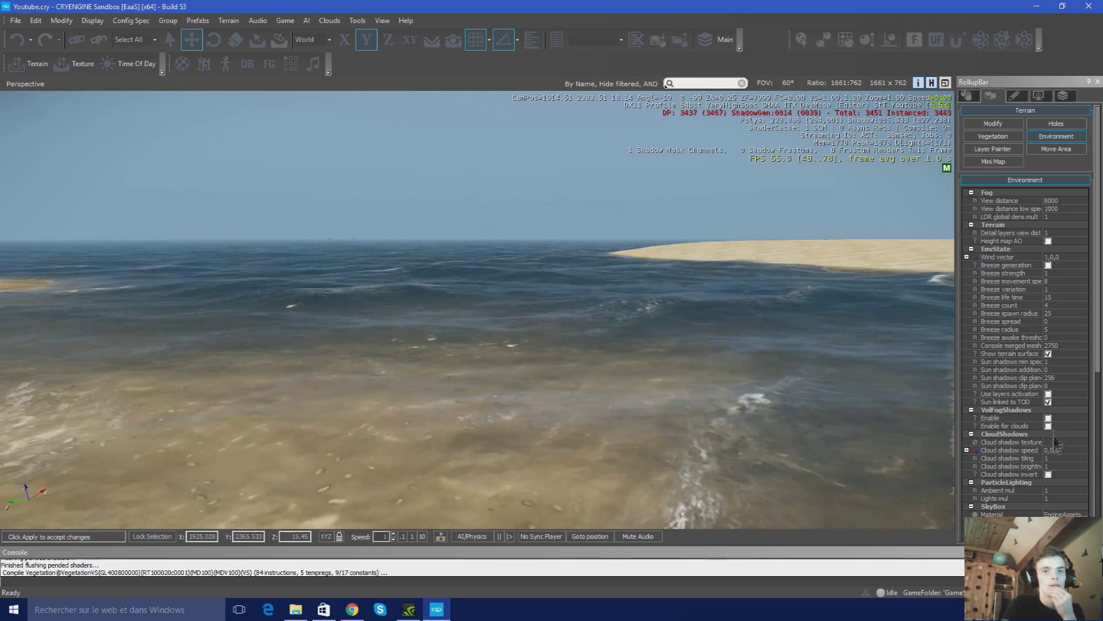
Set the ocean animation's wind speed to 1
scroll(1053, 295, down, 4)
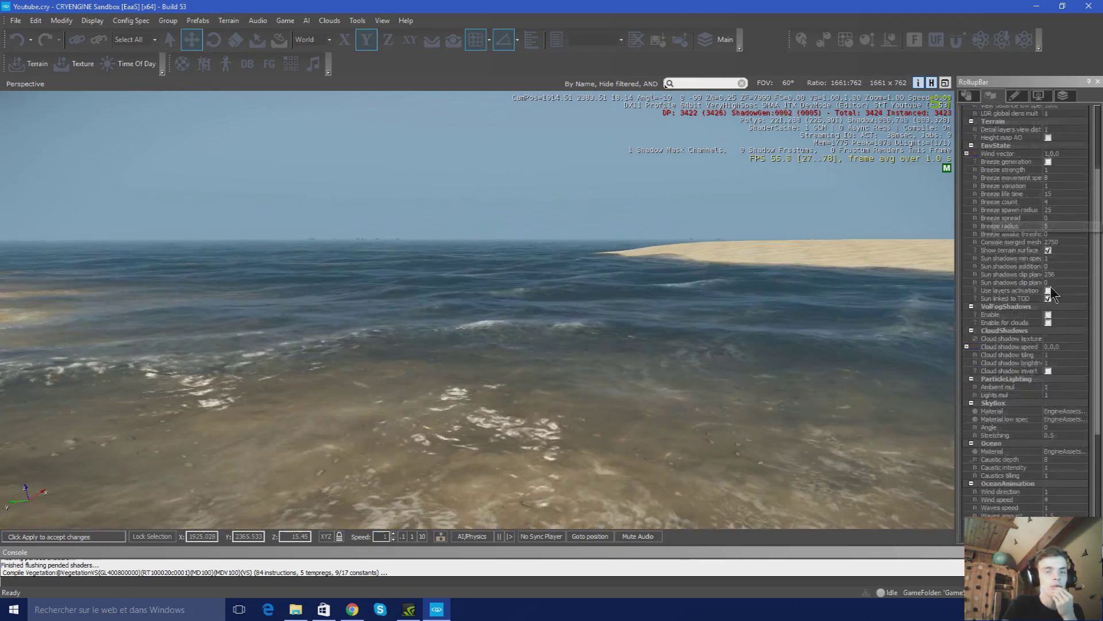
scroll(1053, 295, down, 6)
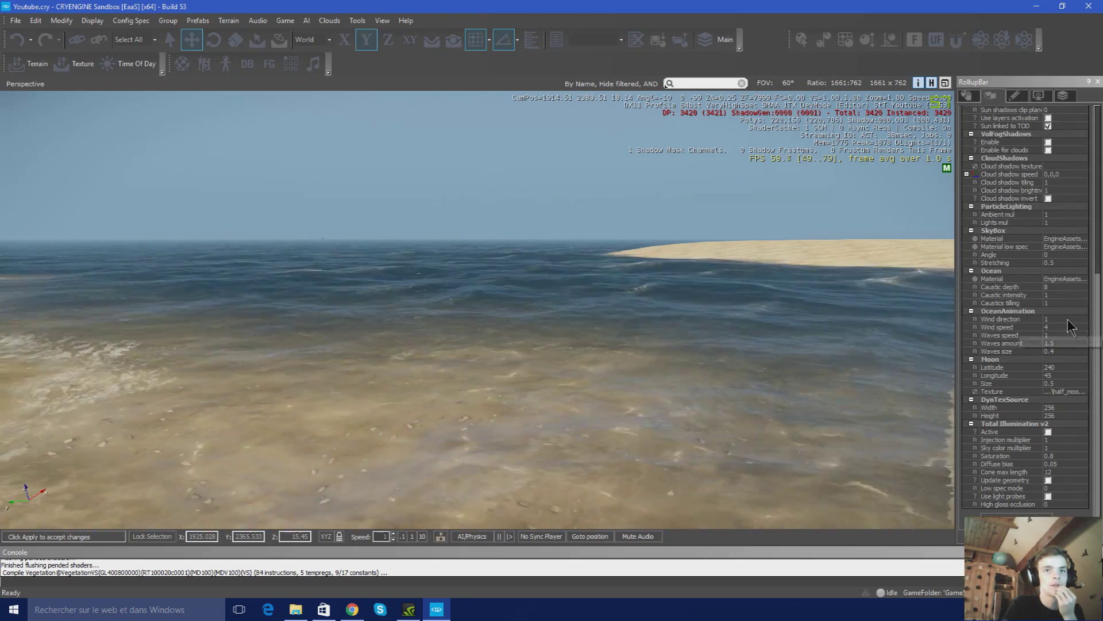
click(1057, 319)
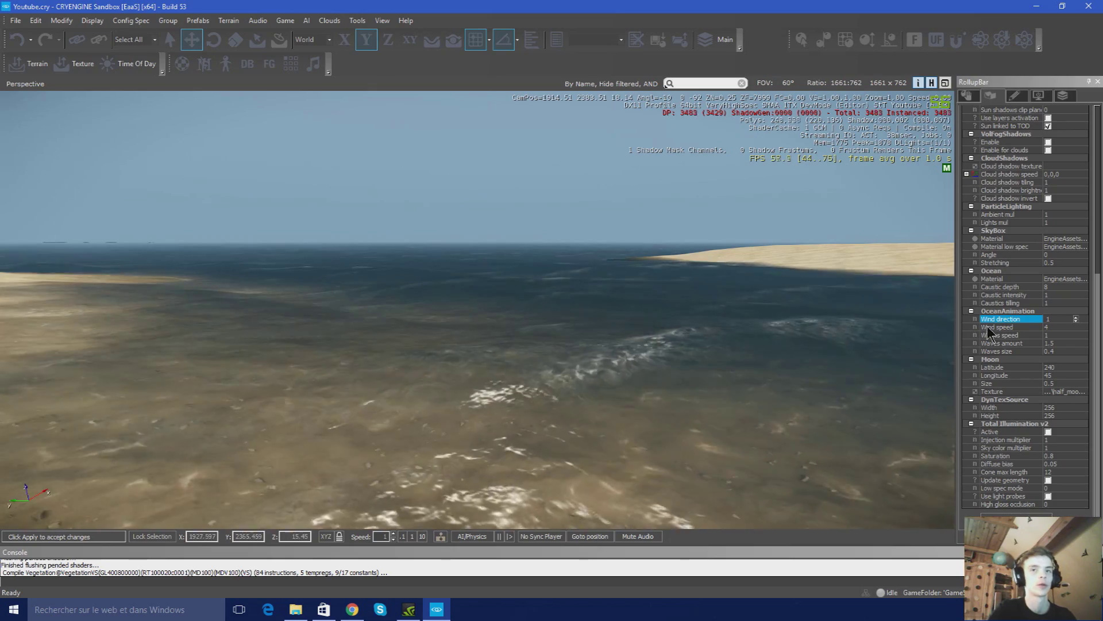
right_drag(490, 308, 499, 305)
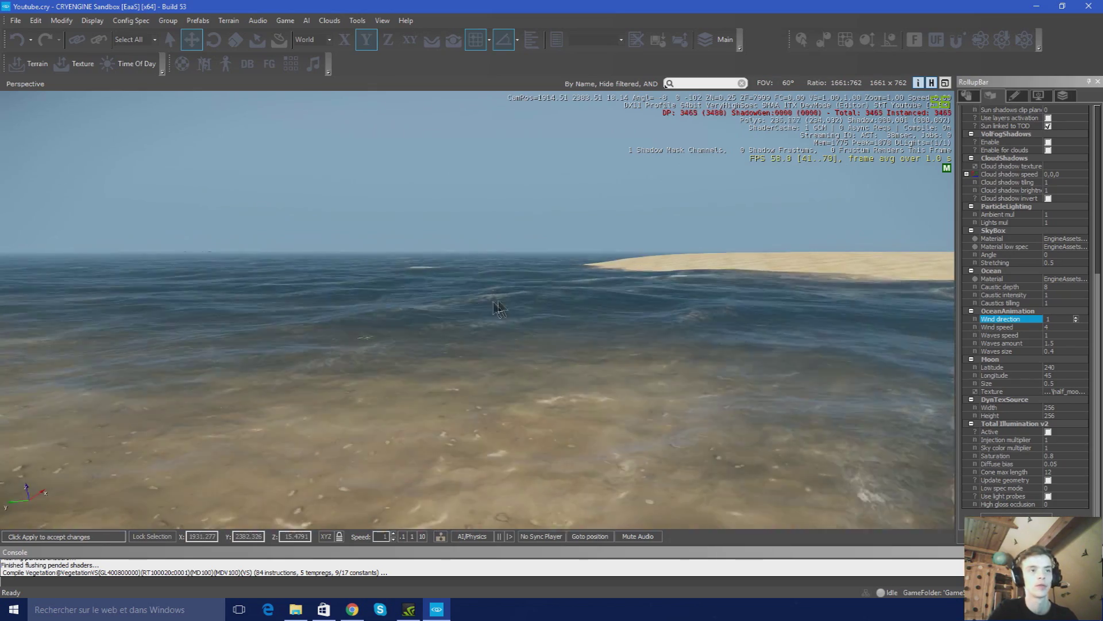
click(1063, 327)
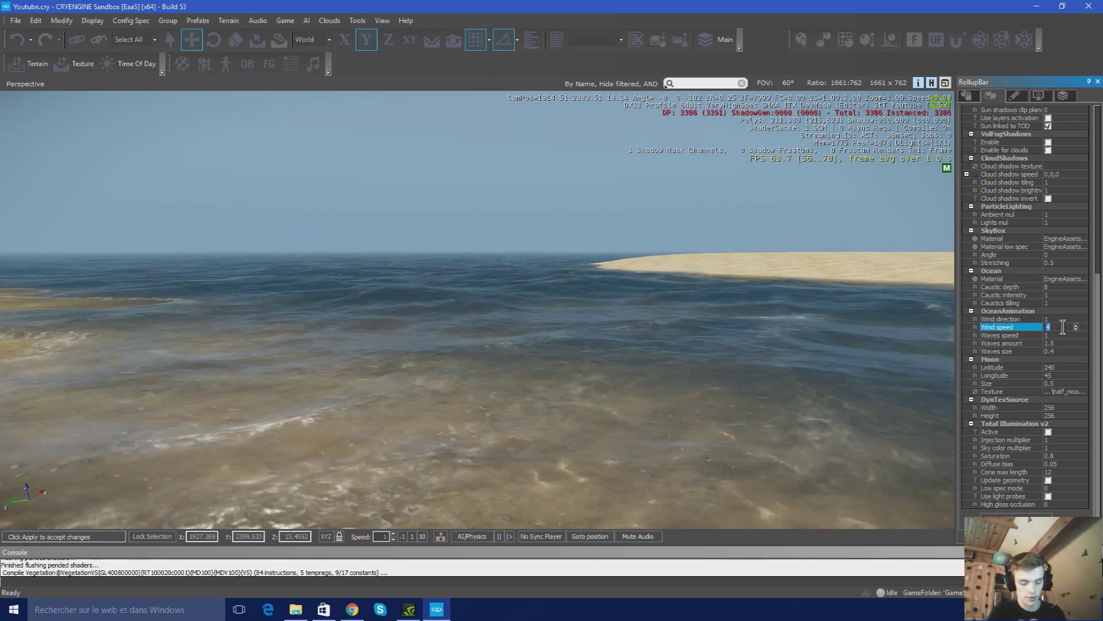
text(1)
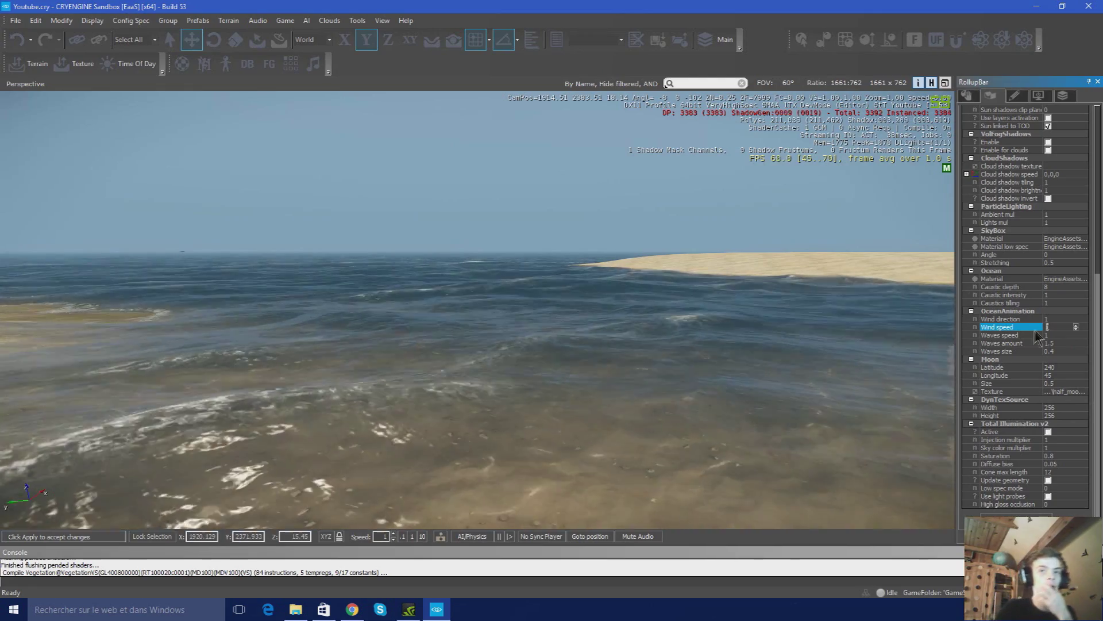
Set the ocean animation's waves speed to 0.5
click(1012, 335)
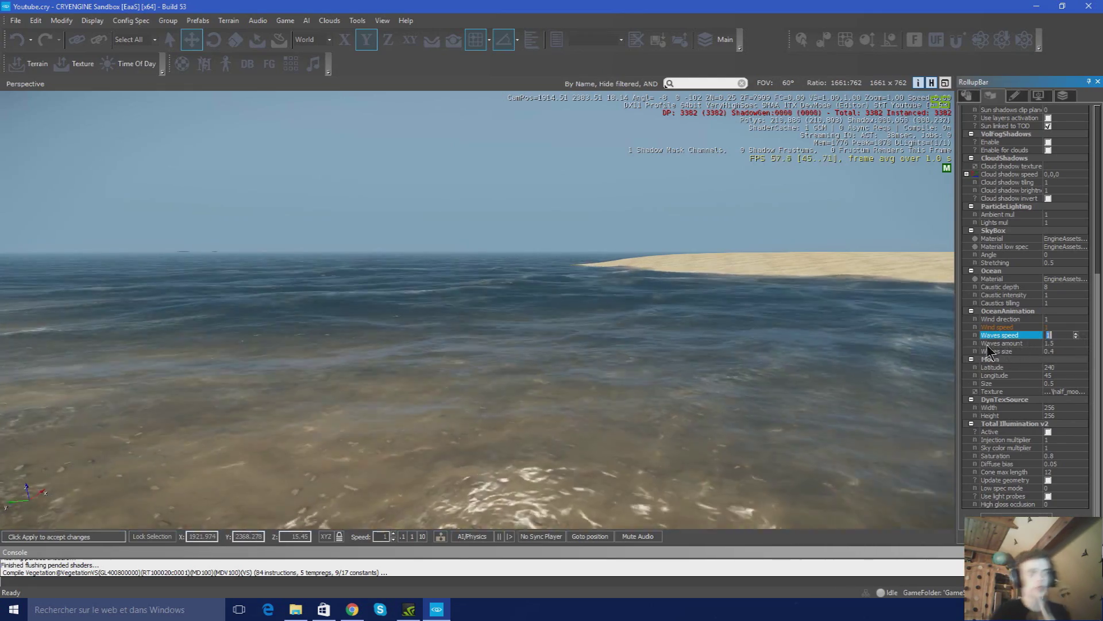
text(0.)
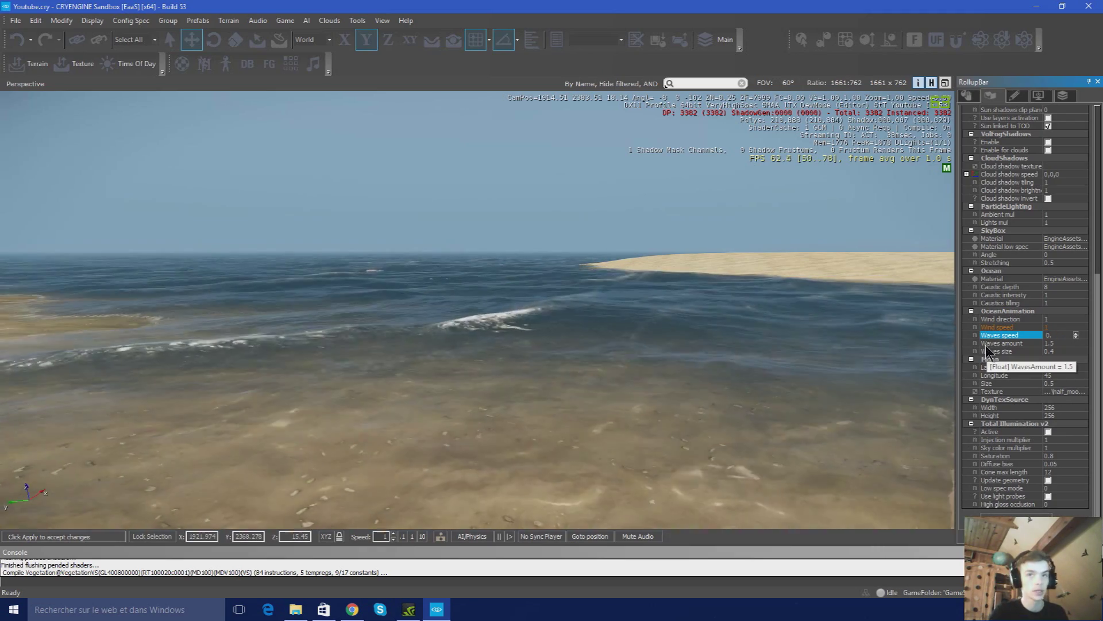
key(Return)
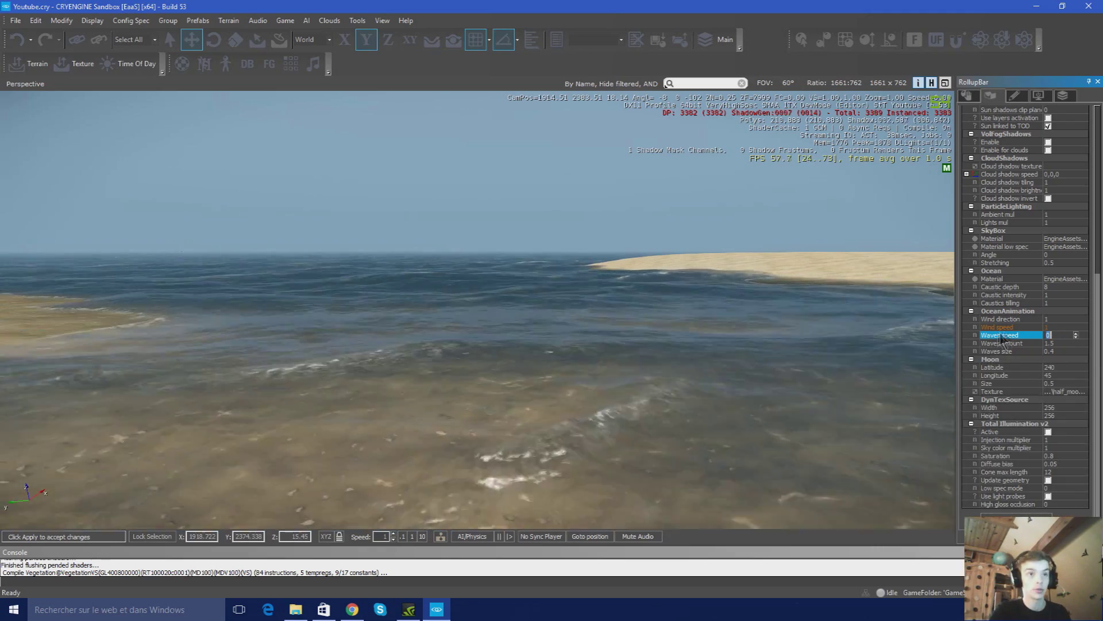
drag(1060, 337, 1034, 338)
text(0.5)
key(Return)
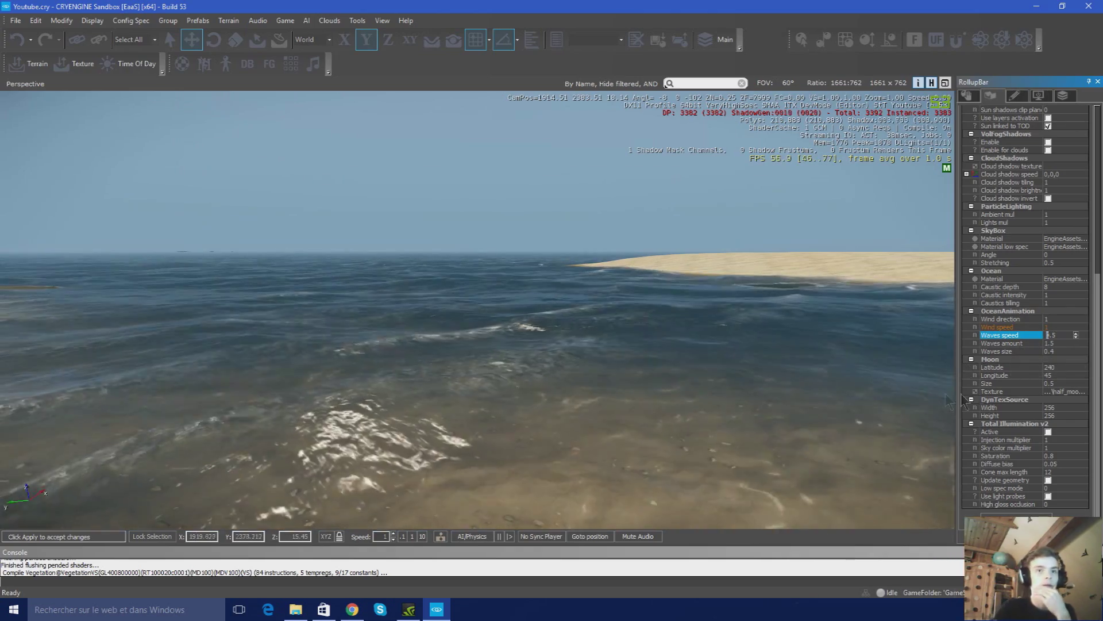
Set the ocean animation's waves amount to 0.5
click(1067, 343)
right_drag(815, 365, 816, 364)
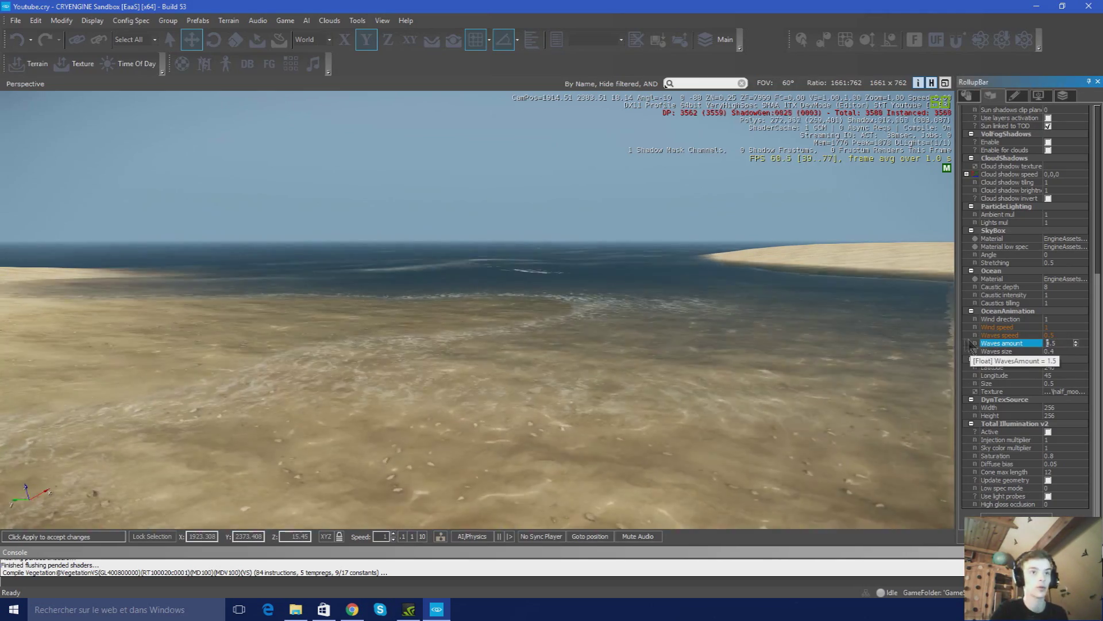
text(0)
key(Tab)
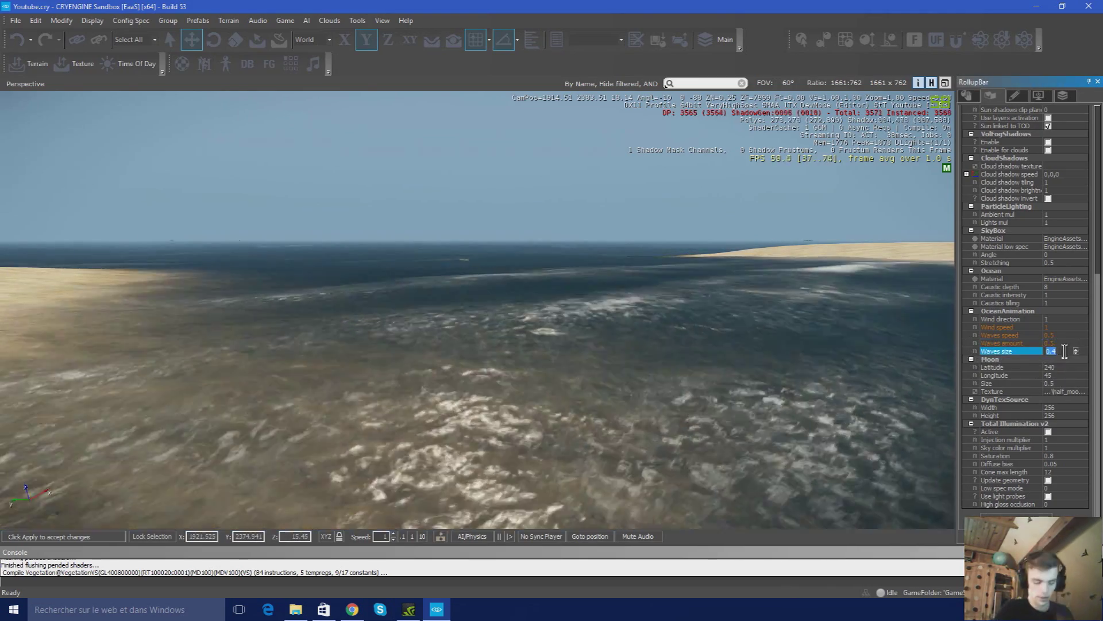
Try a waves size of 1 for the ocean, then change it to 0.5
text(1)
key(Return)
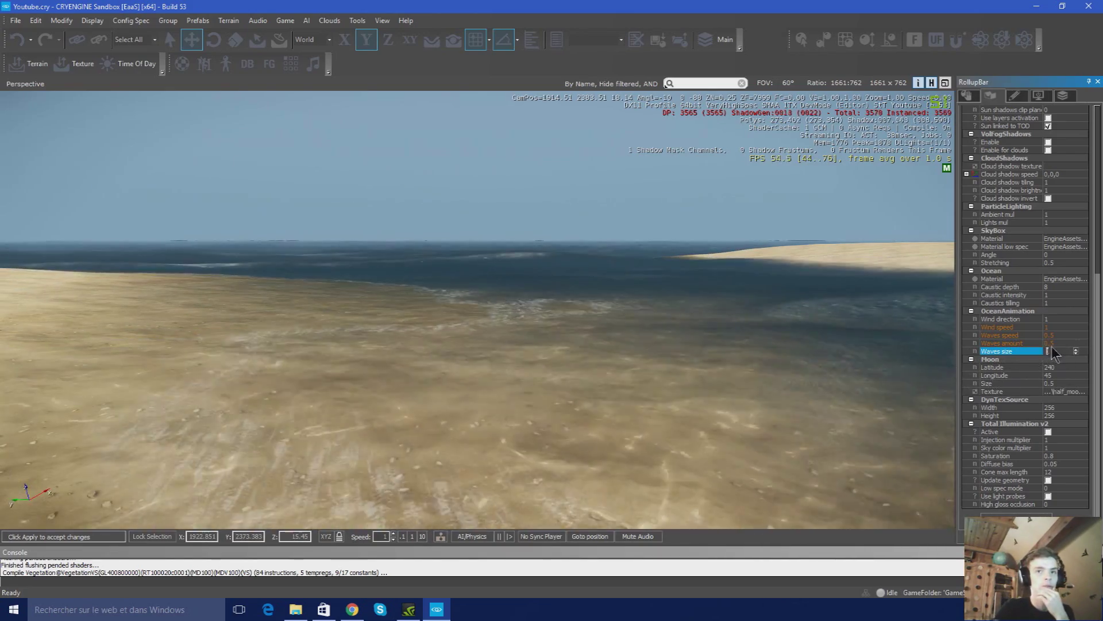
key(Return)
text(0.5)
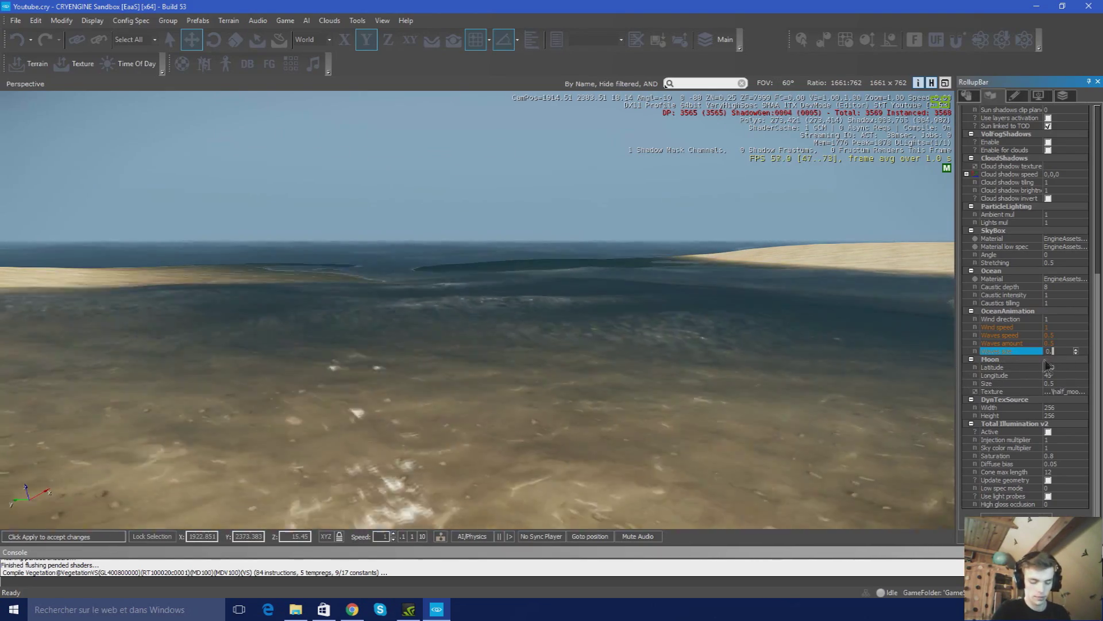
key(Return)
Set the ocean animation's waves amount to 0.1 and check the water near the shore
right_drag(681, 367, 838, 384)
click(1066, 343)
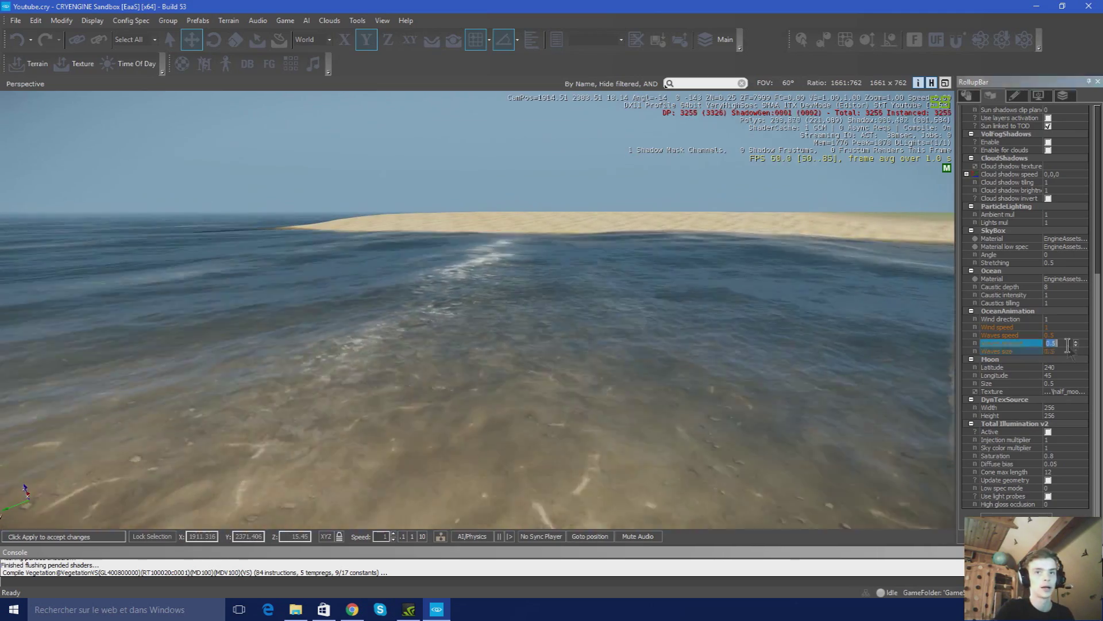
text(0.1)
key(Return)
right_drag(816, 356, 607, 351)
right_drag(787, 316, 846, 320)
key(s)
right_drag(684, 392, 810, 323)
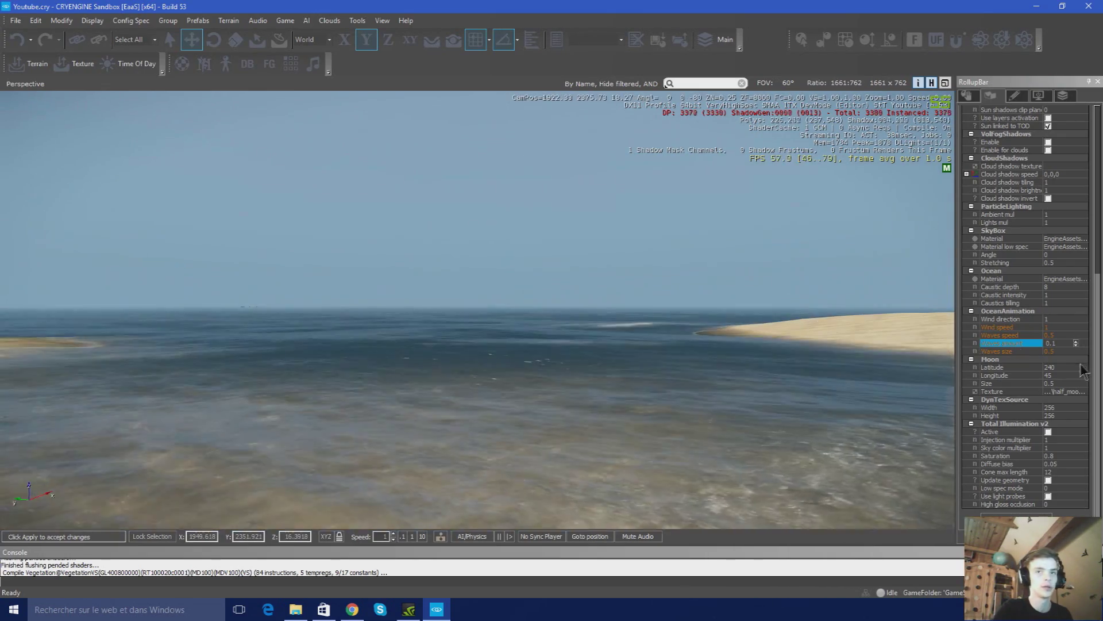
Set the ocean animation's waves size to 0.3
click(1061, 351)
text(0.3)
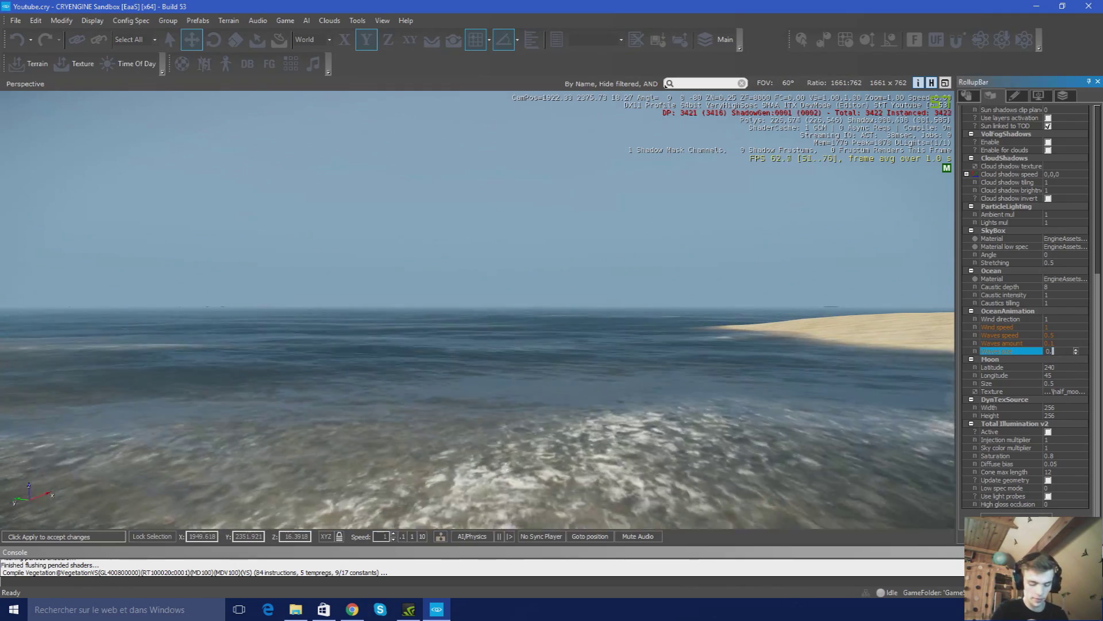
key(Return)
Examine the wave movement along the shoreline from several viewpoints
right_drag(802, 363, 934, 374)
key(w)
right_drag(764, 321, 555, 324)
right_drag(756, 373, 760, 388)
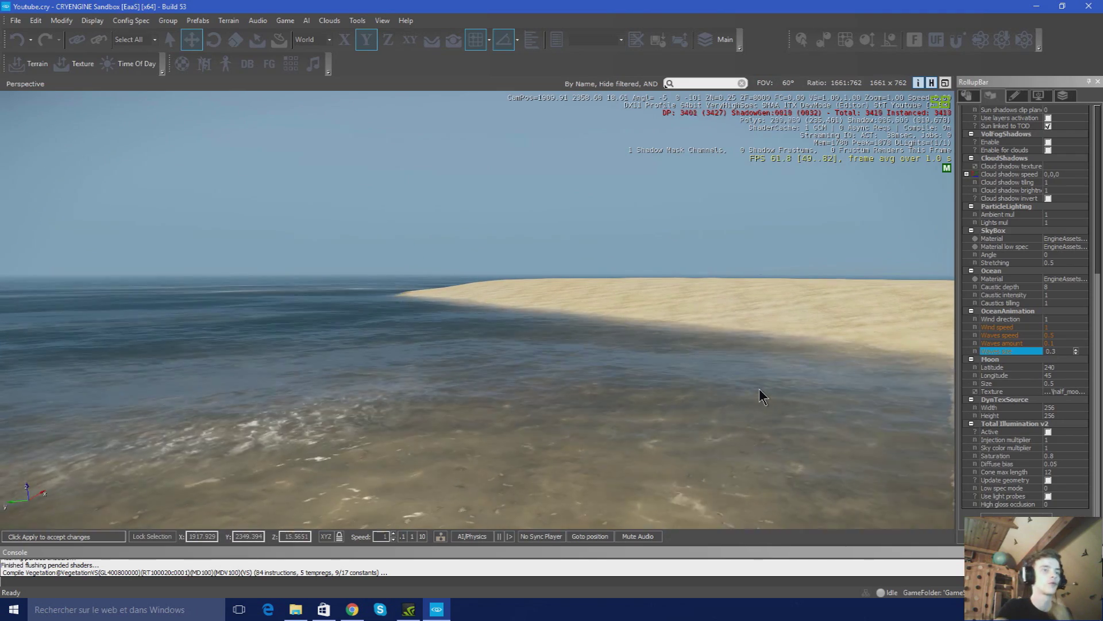
right_drag(723, 357, 645, 365)
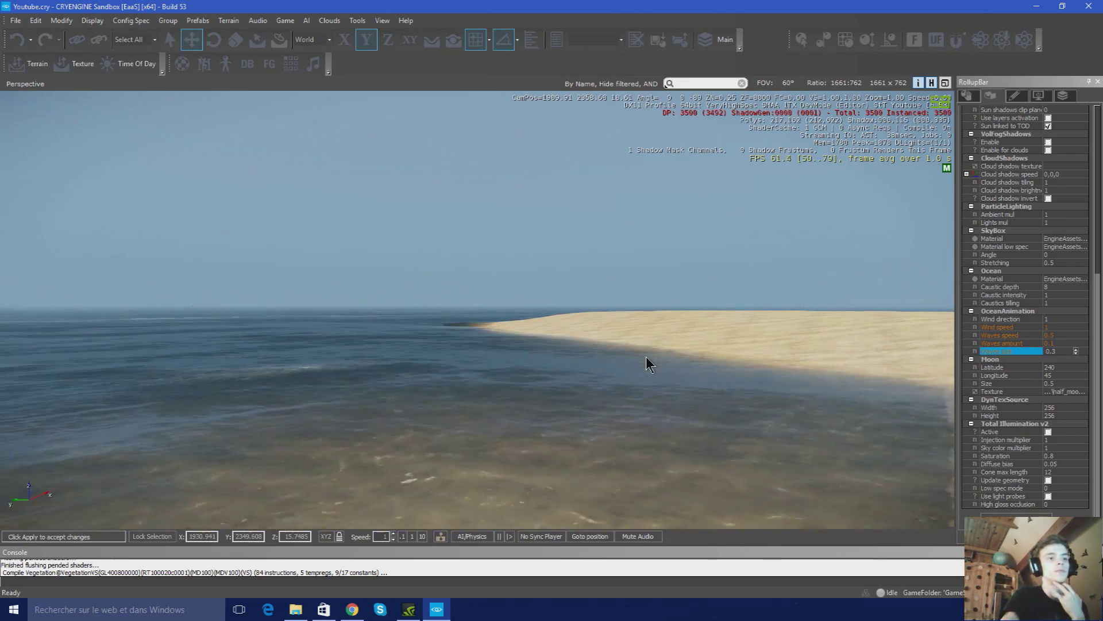
right_drag(646, 362, 753, 317)
key(a)
key(w)
key(w)
key(s)
key(w)
key(w)
key(w)
key(s)
key(s)
key(a)
key(s)
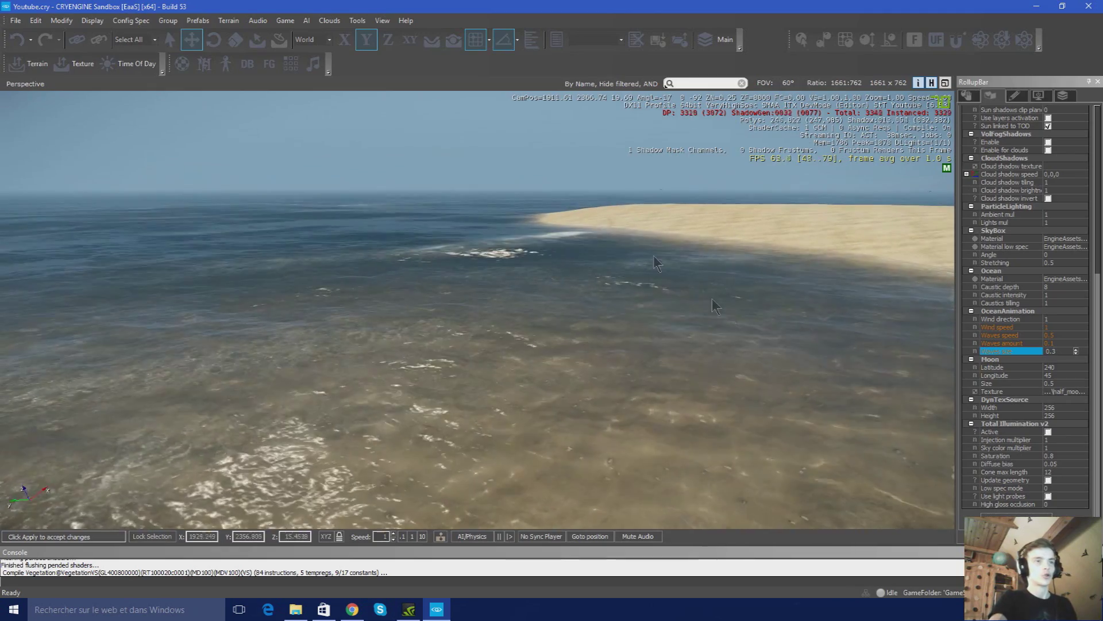
Switch the graphics configuration spec to Low
click(131, 20)
click(138, 70)
mouse_move(591, 339)
right_down()
mouse_move(574, 339)
mouse_move(593, 340)
right_up()
key(w)
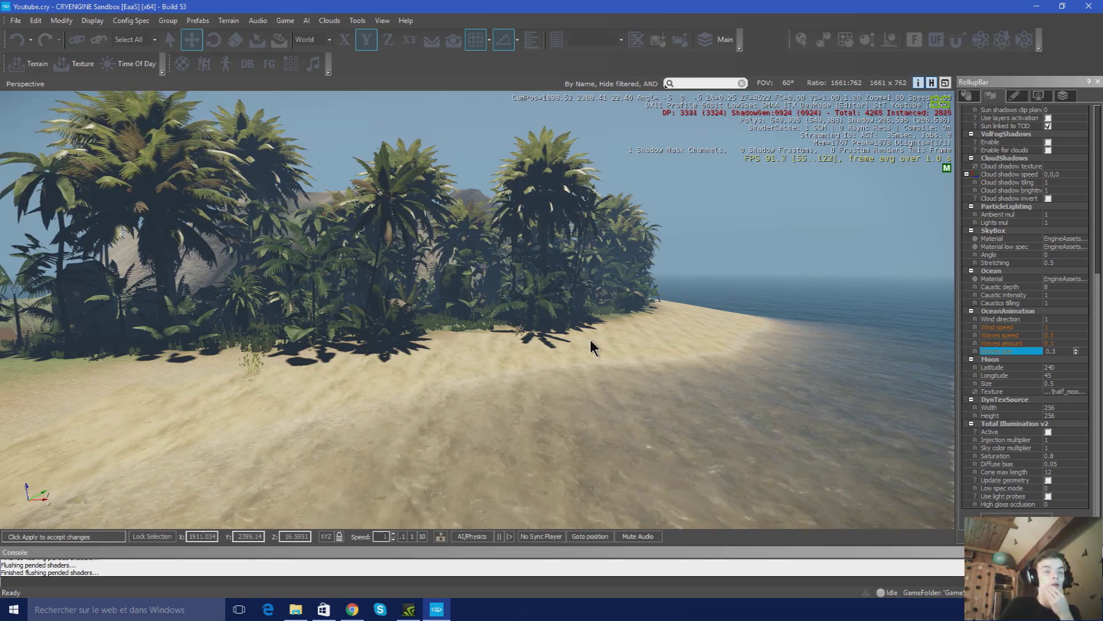
Leave the Environment settings for the object categories and examine the palm forest from the beach and above the shore
scroll(1023, 271, up, 10)
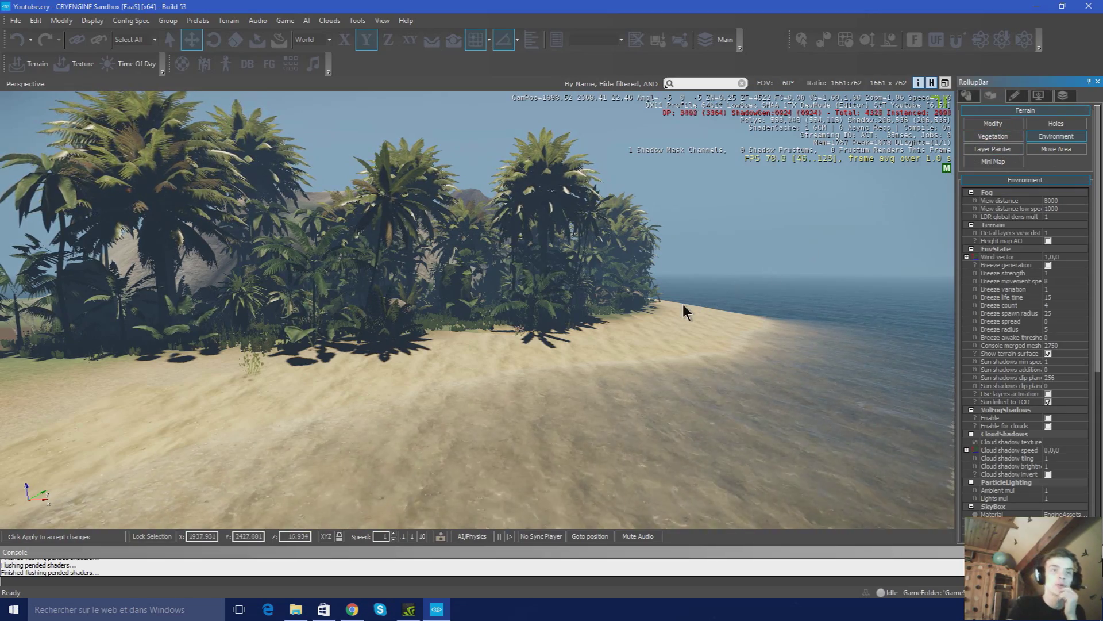
click(988, 96)
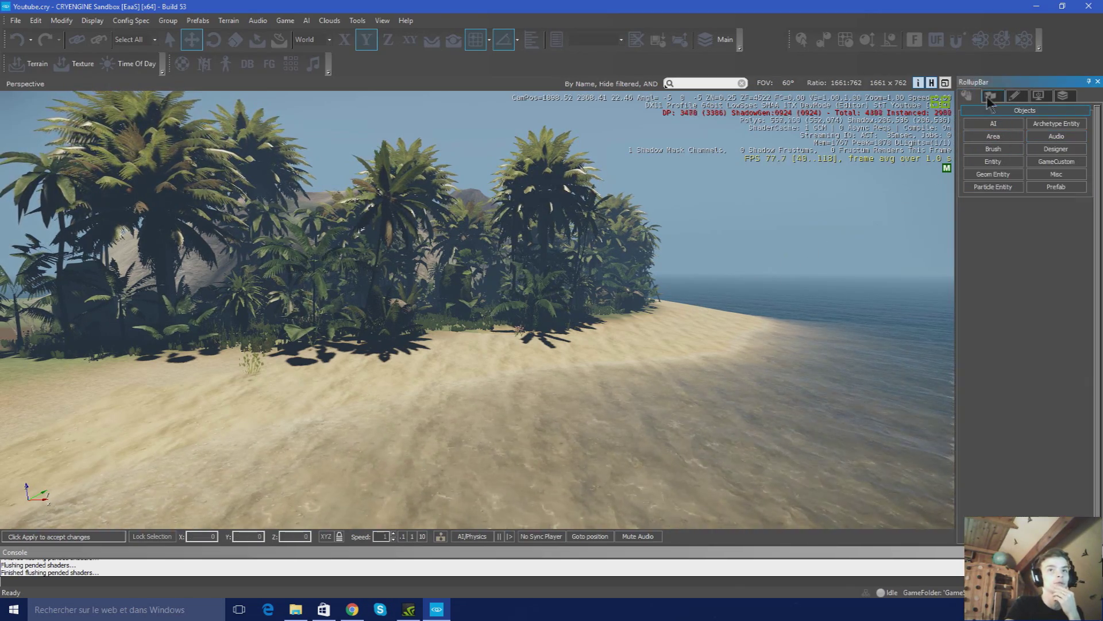
right_drag(820, 326, 623, 441)
key(s)
key(w)
key(w)
key(s)
key(w)
scroll(623, 441, down, 5)
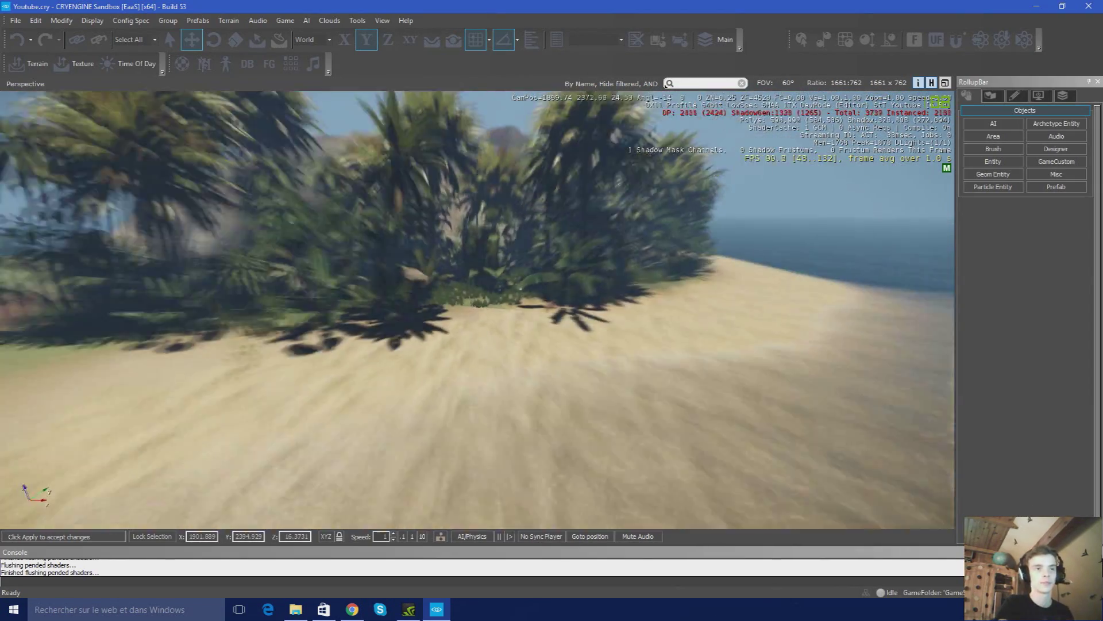
scroll(620, 436, up, 4)
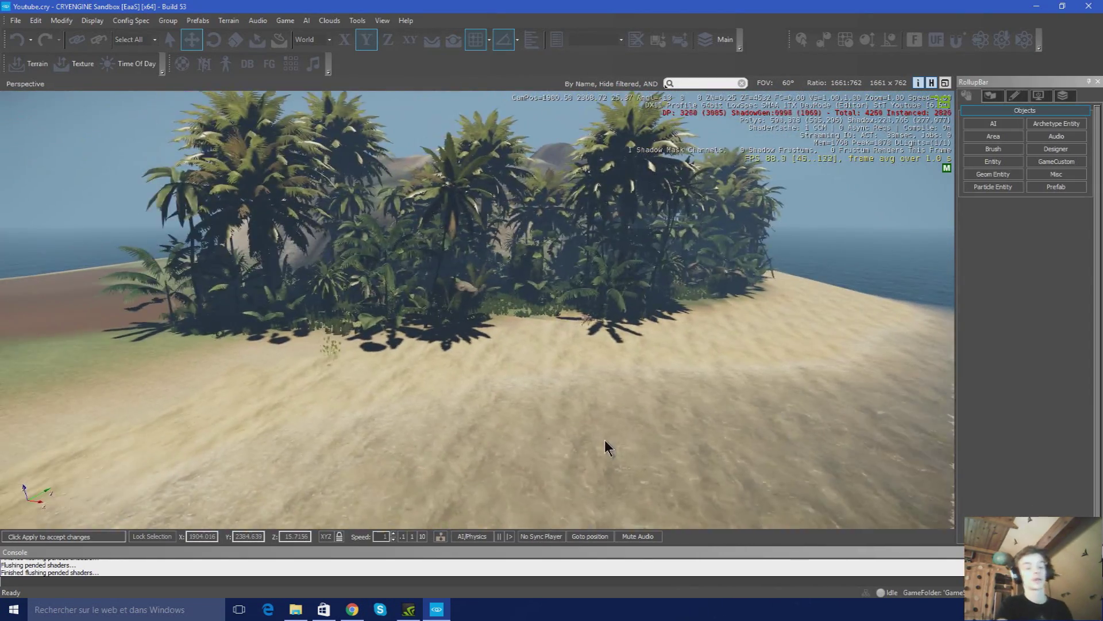
key(d)
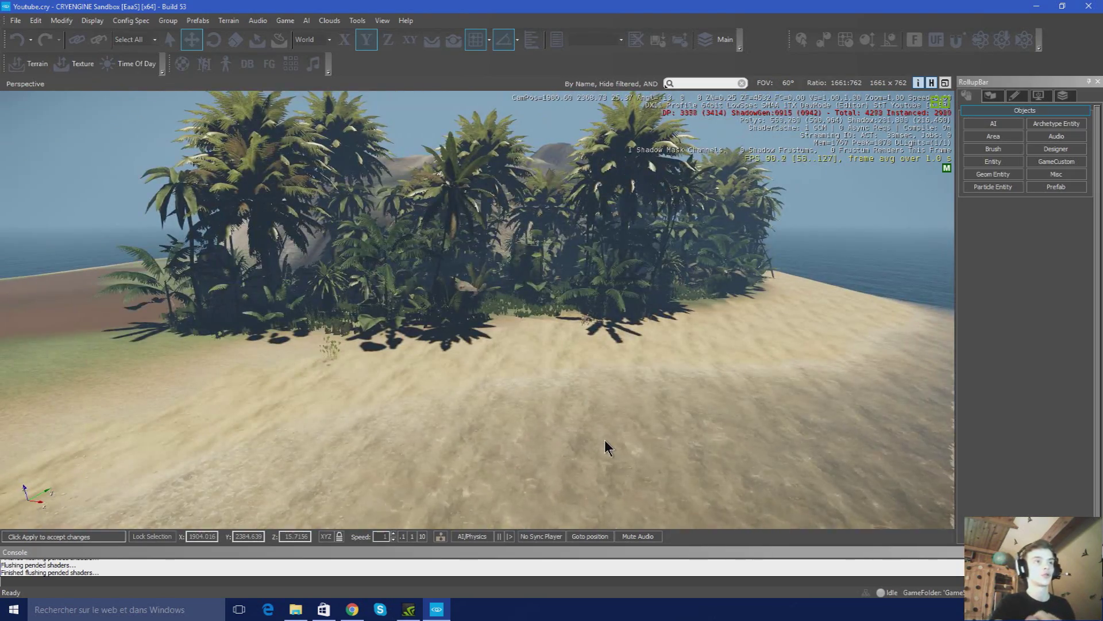
key(d)
key(s)
key(a)
key(w)
right_drag(604, 440, 584, 434)
scroll(584, 440, up, 2)
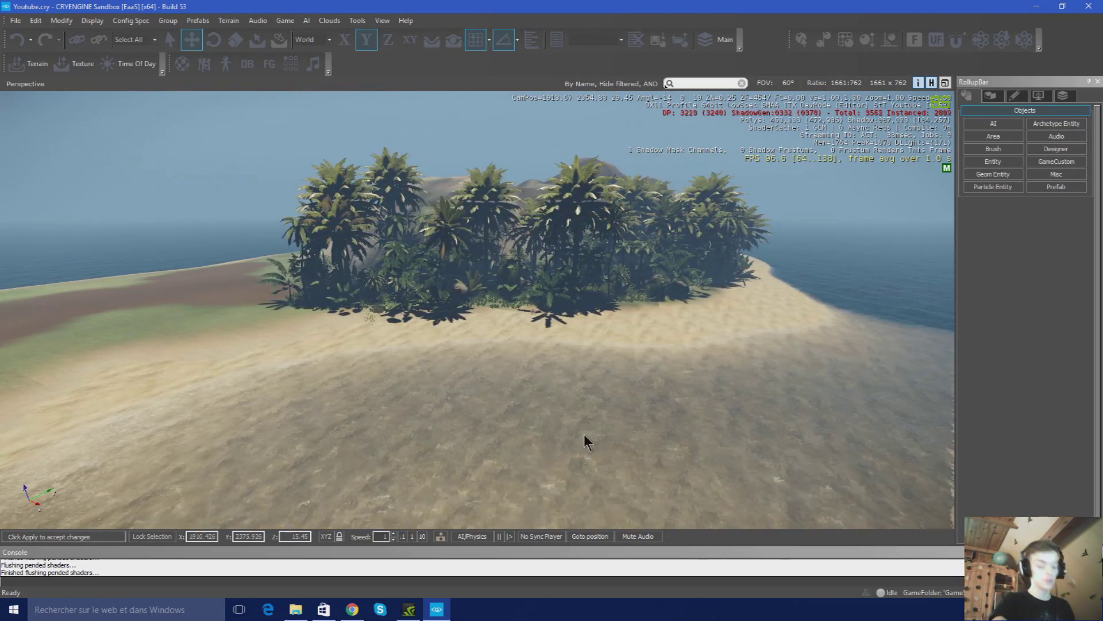
right_drag(584, 433, 580, 421)
key(w)
scroll(582, 435, down, 3)
key(w)
key(s)
key(w)
scroll(580, 422, down, 1)
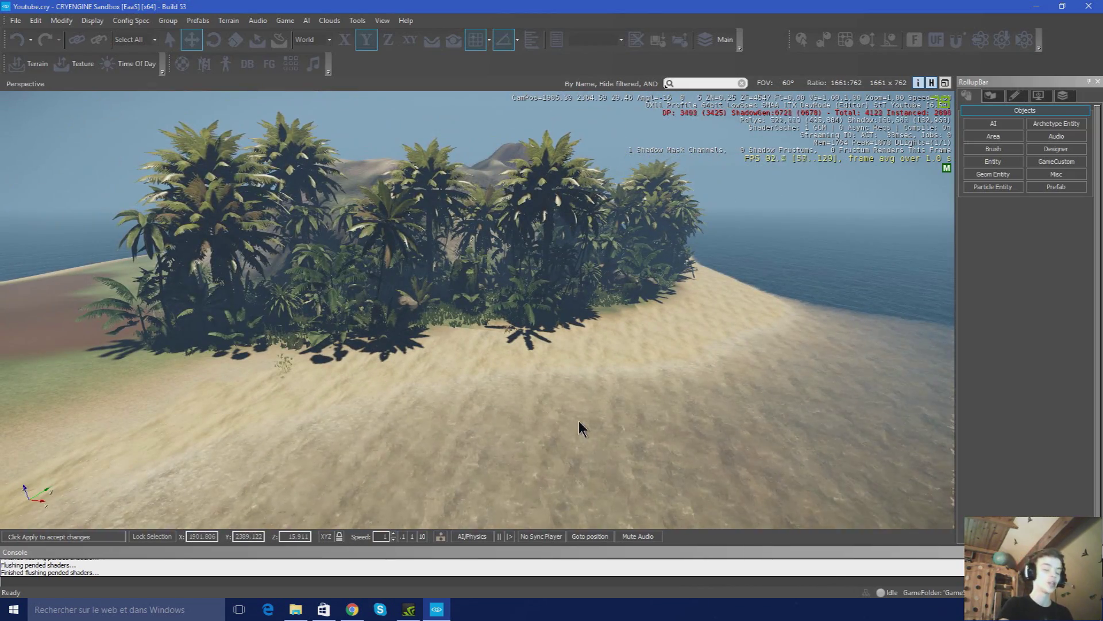